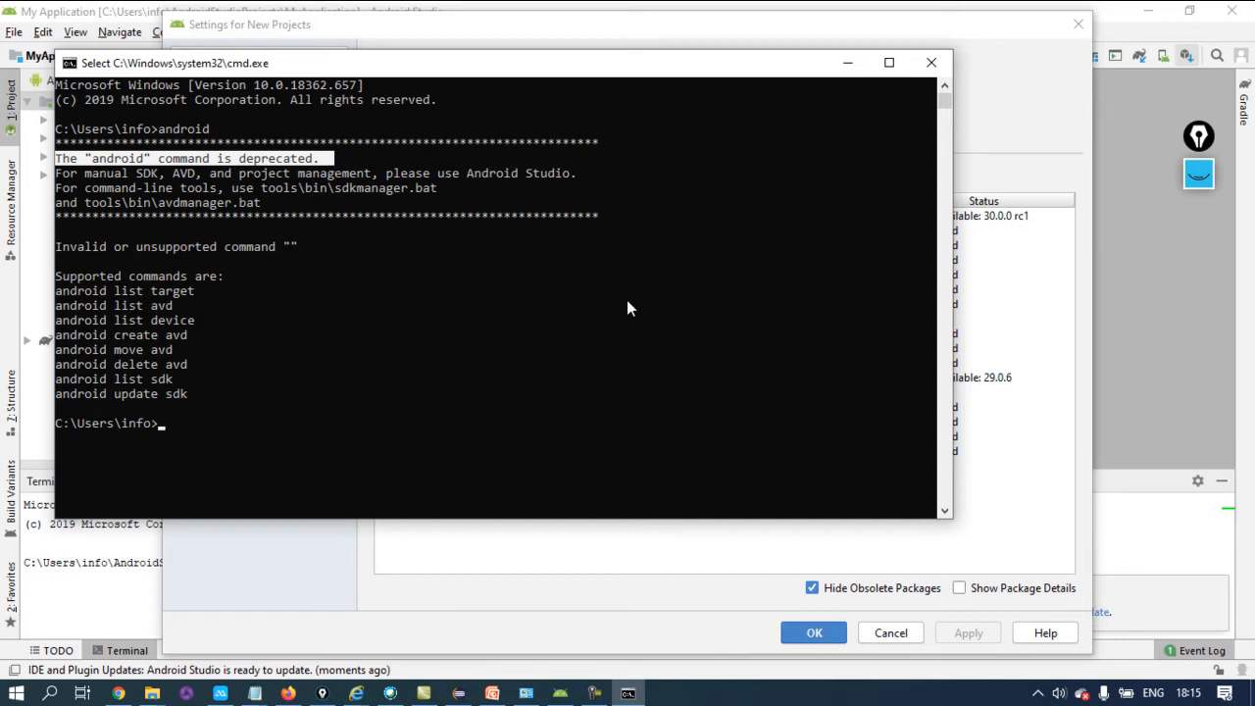
# Switch to the course topic list in Chrome and highlight the Android Home/Path Variable topic, followed by Traceview.bat
pyautogui.click(1001, 486)
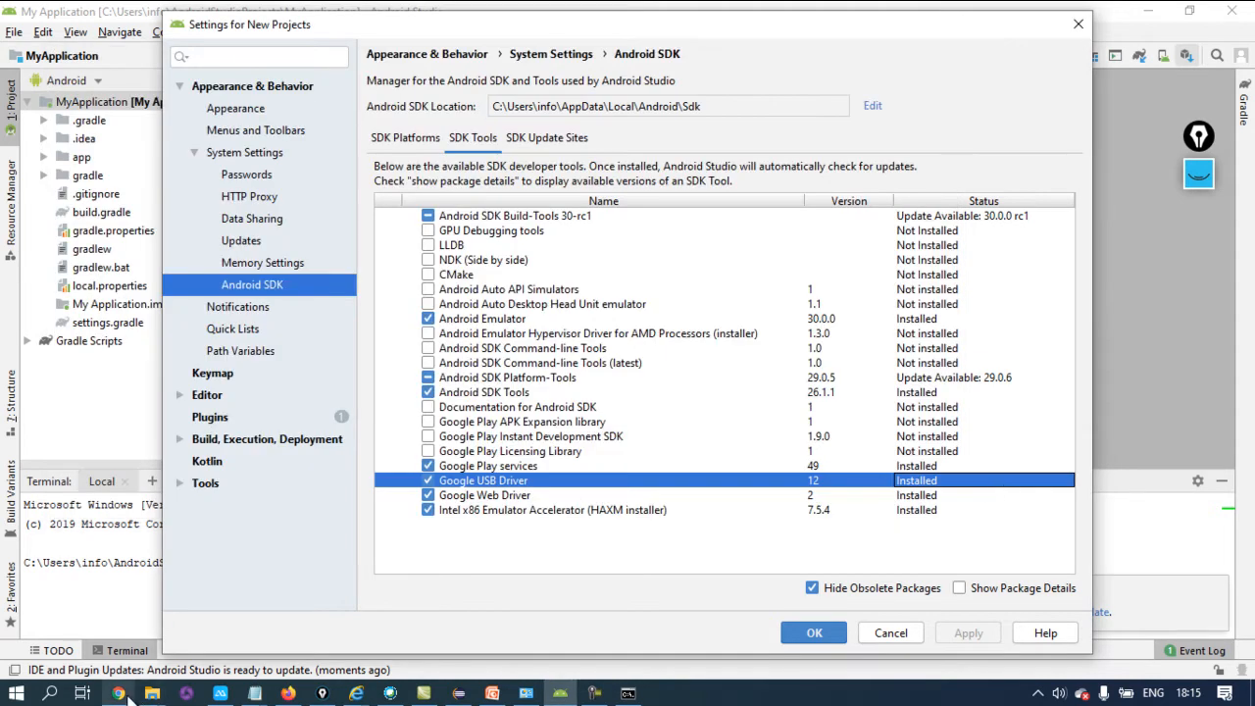
pyautogui.moveTo(138, 694)
pyautogui.click(150, 647)
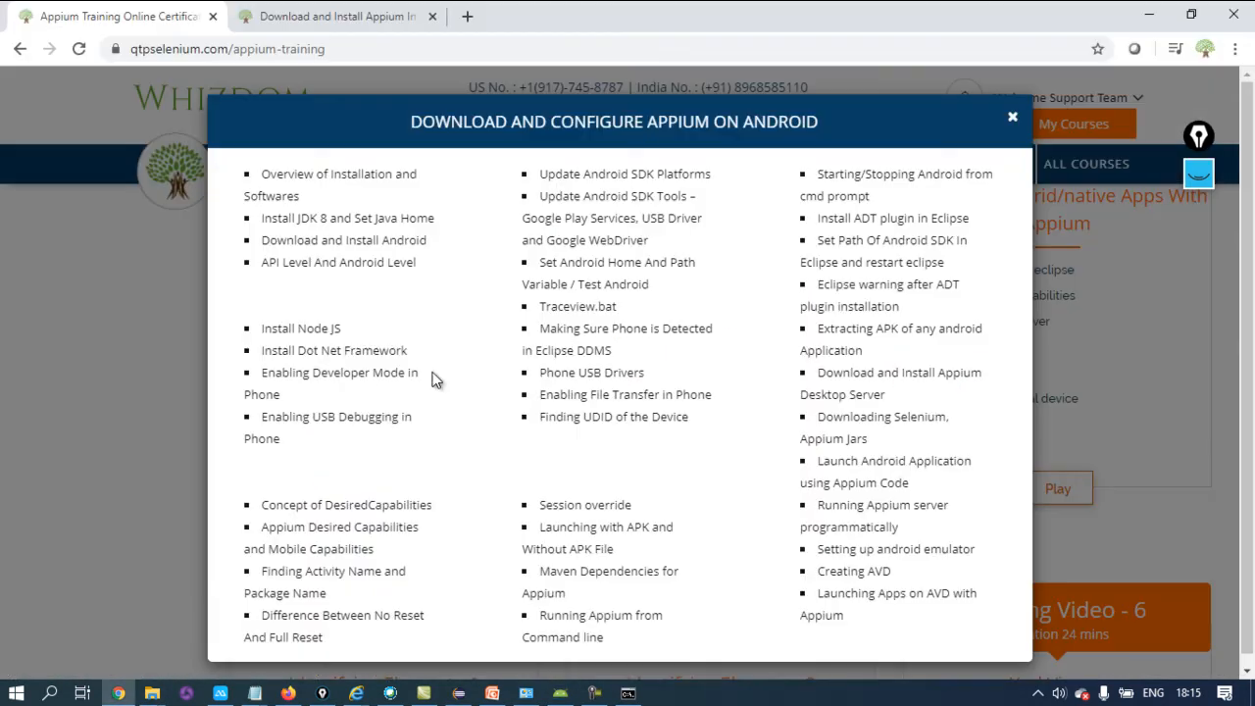
pyautogui.tripleClick(586, 265)
pyautogui.tripleClick(603, 276)
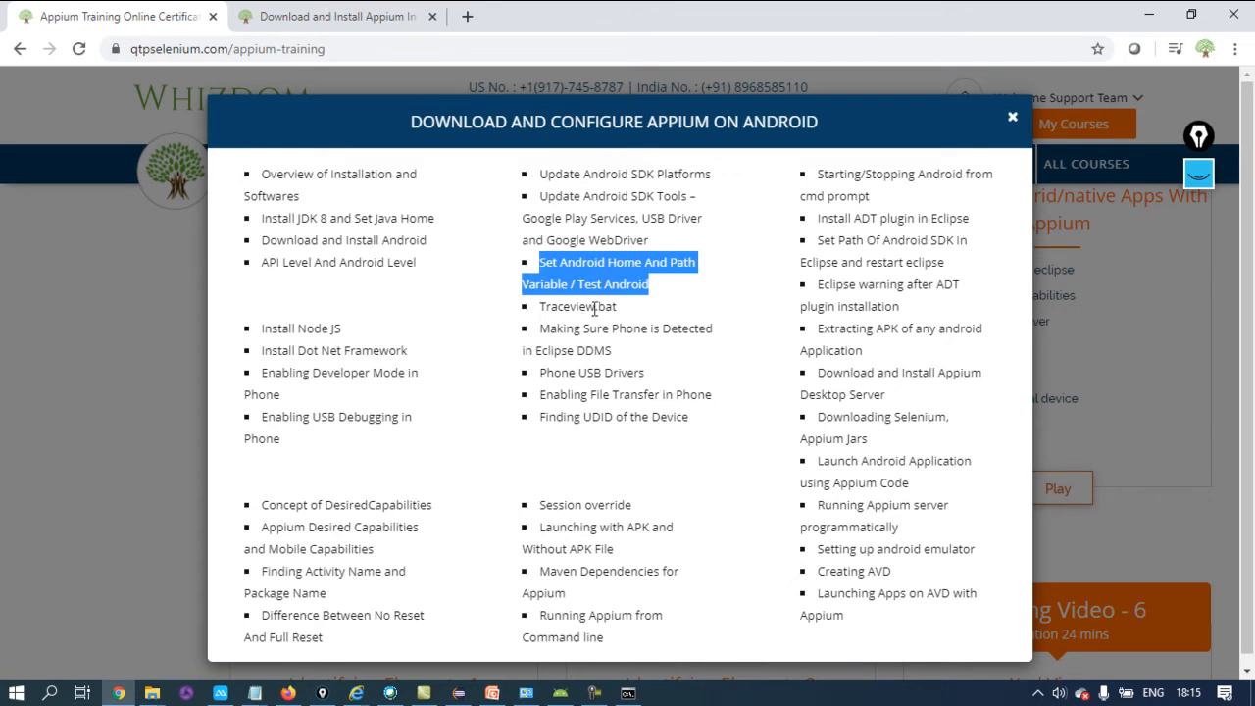
pyautogui.tripleClick(584, 307)
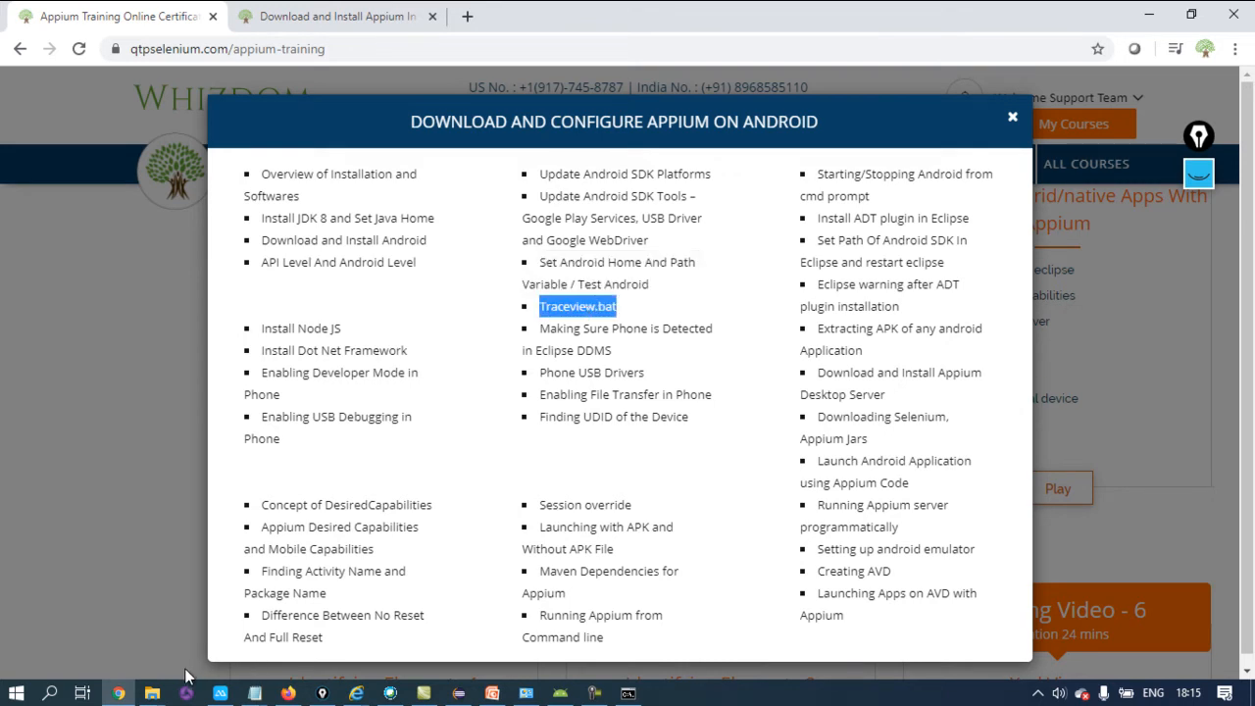
# Switch to the Android Sdk folder in File Explorer, open its tools subfolder and locate the traceview batch file
pyautogui.moveTo(152, 694)
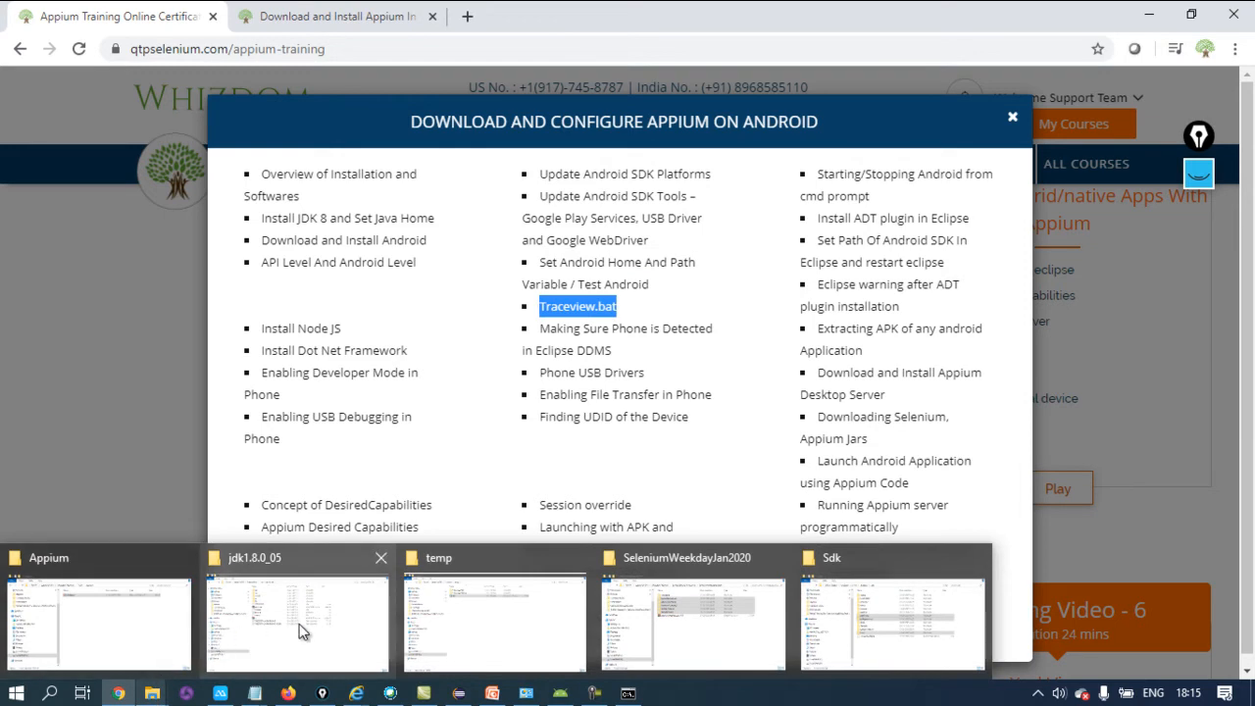
pyautogui.click(828, 589)
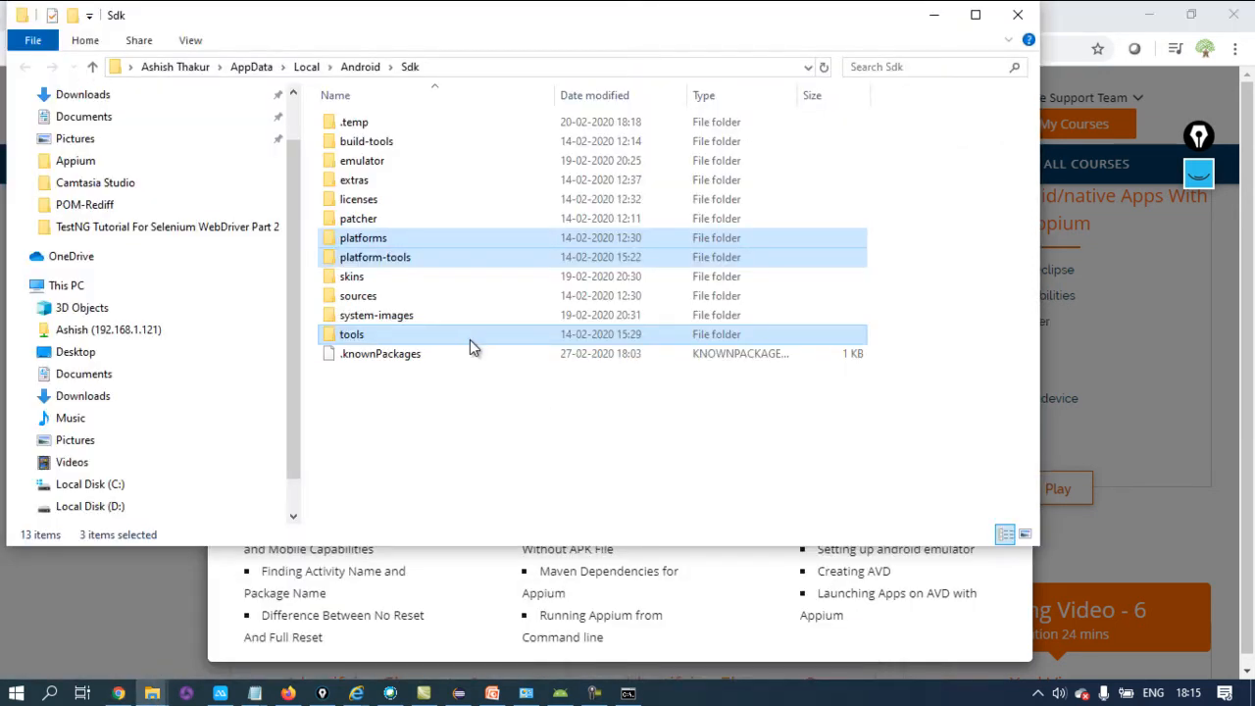
pyautogui.click(426, 435)
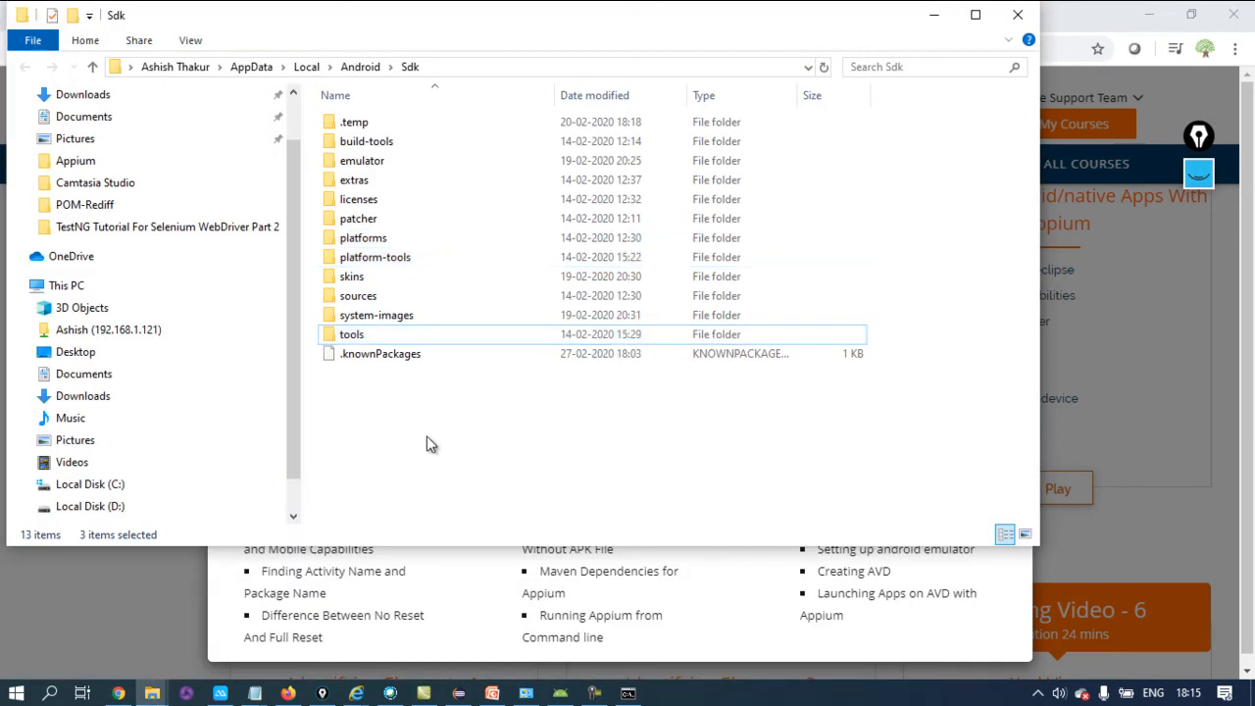
pyautogui.doubleClick(379, 333)
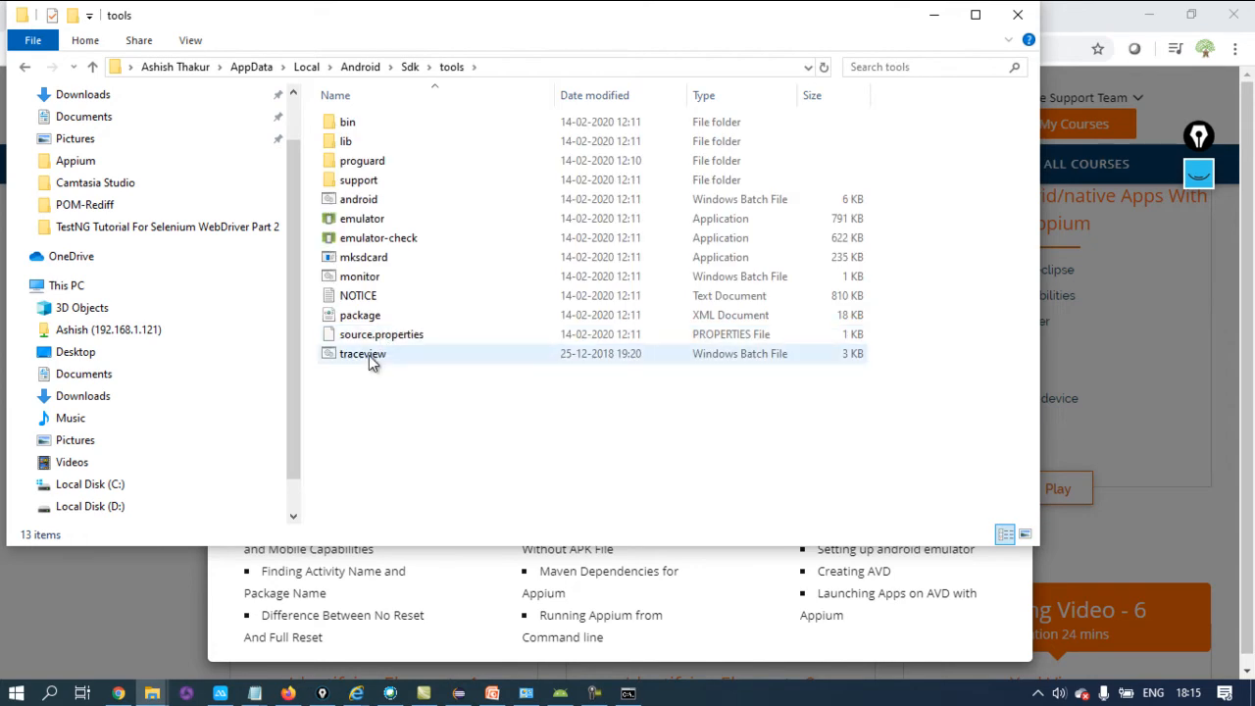
pyautogui.click(368, 355)
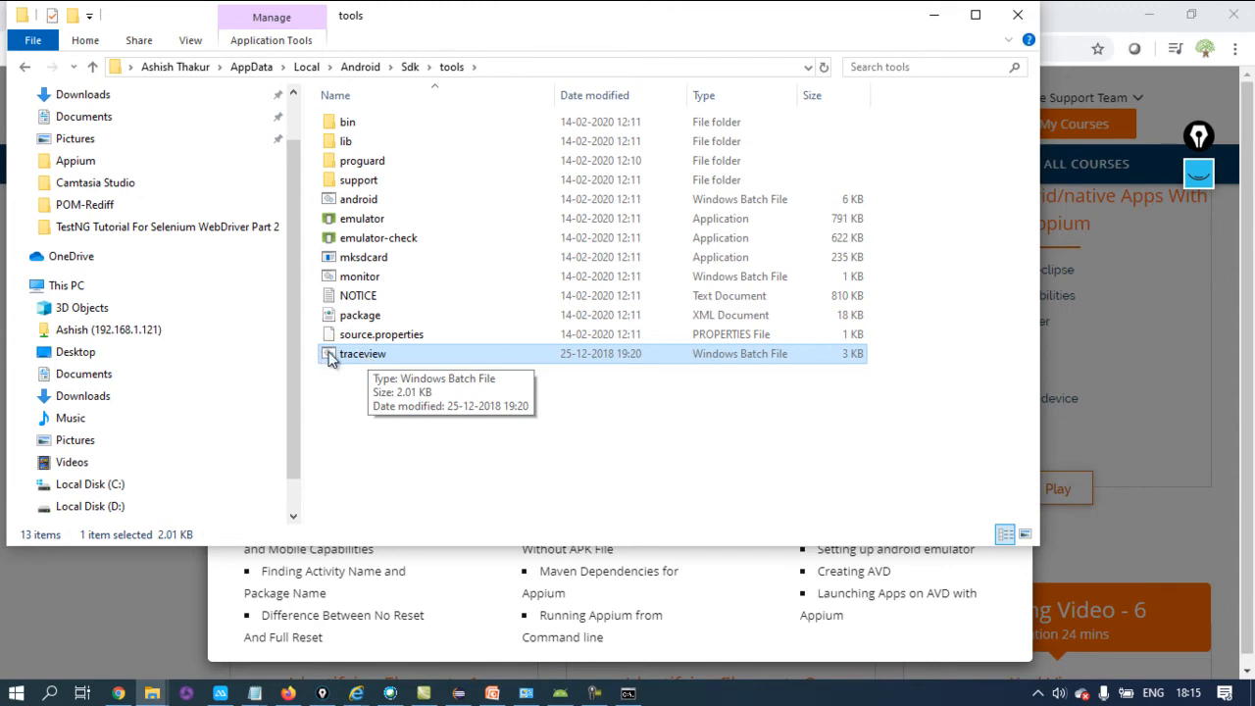
pyautogui.click(345, 388)
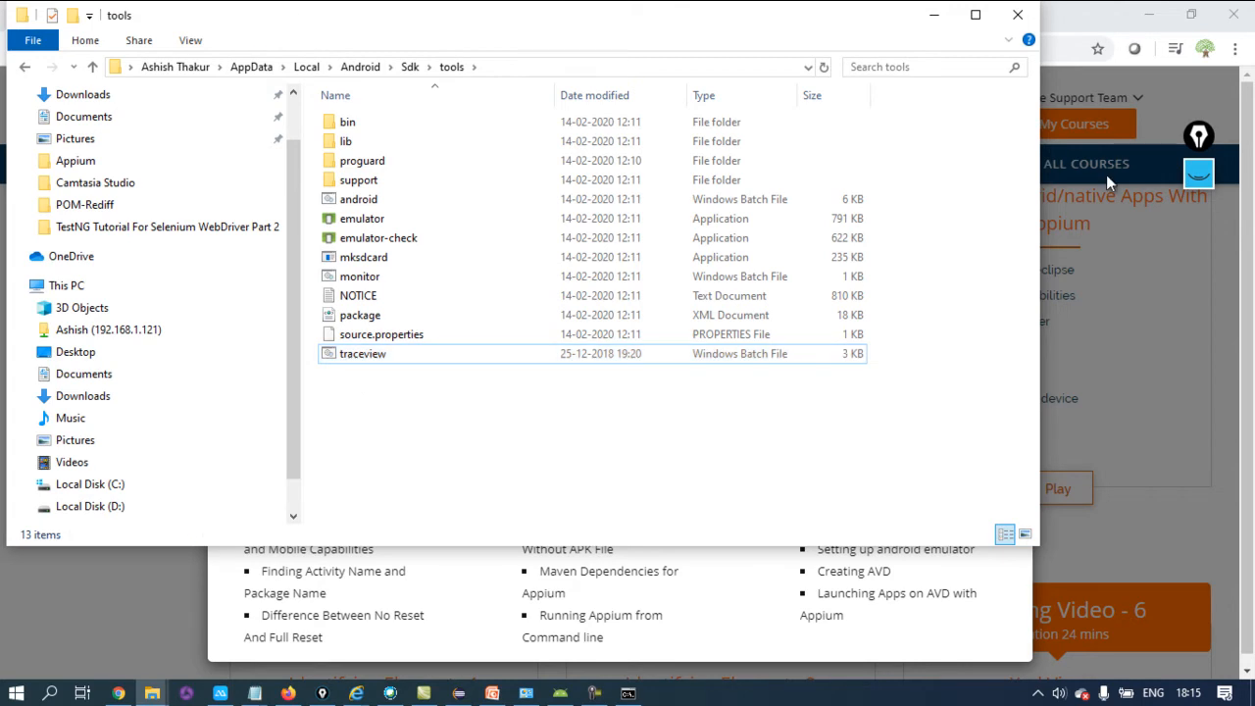
# Return to the Appium training page in Chrome, close the topic list and look at the Download Code link
pyautogui.click(1140, 244)
pyautogui.click(1140, 245)
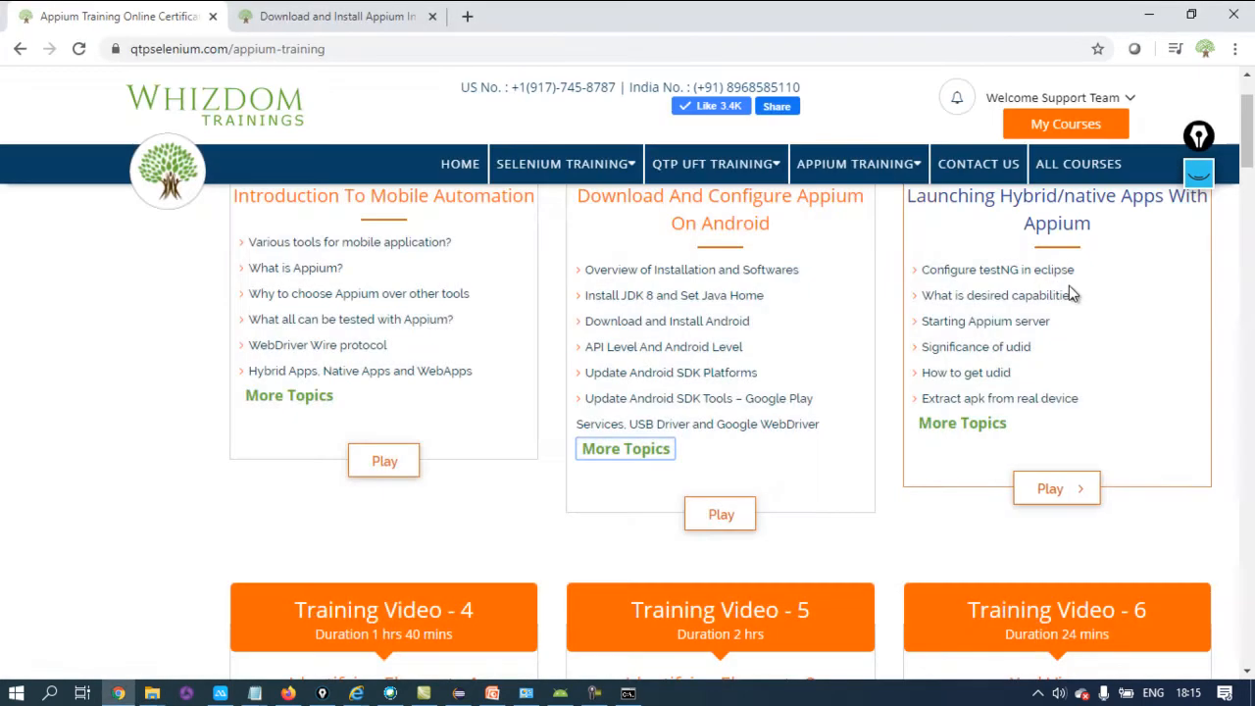
pyautogui.scroll(3, 1169, 255)
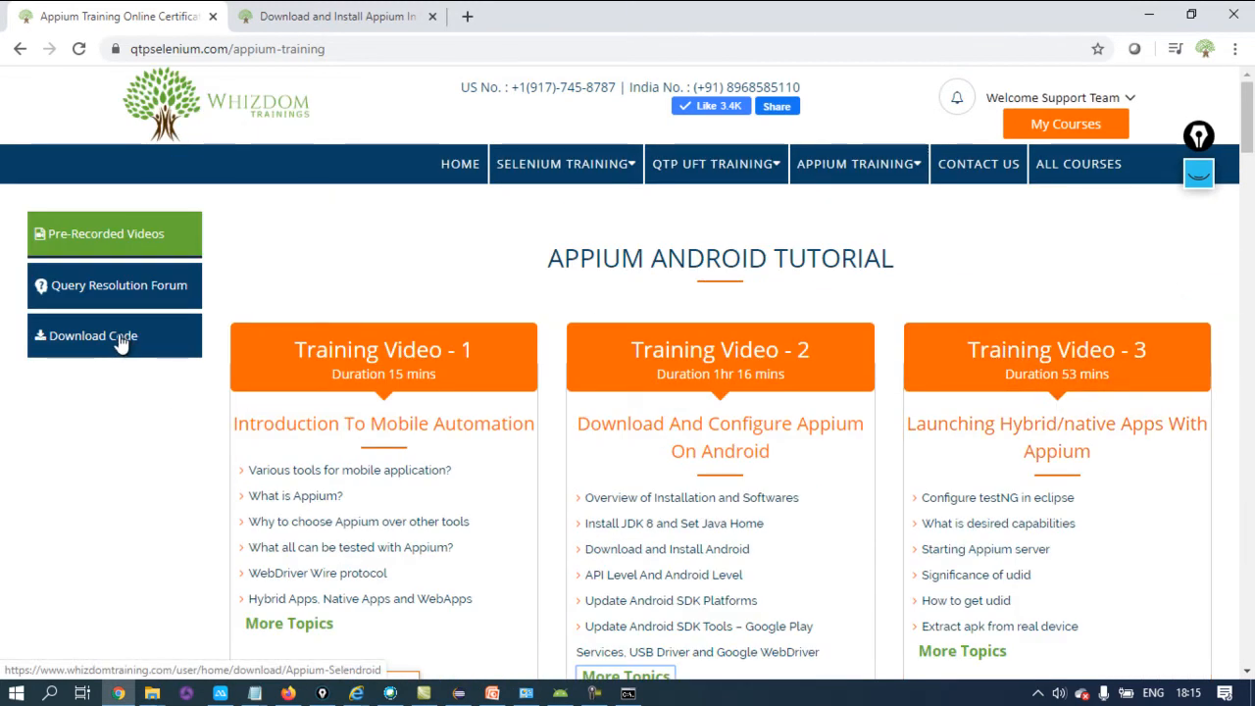
pyautogui.scroll(-2, 119, 339)
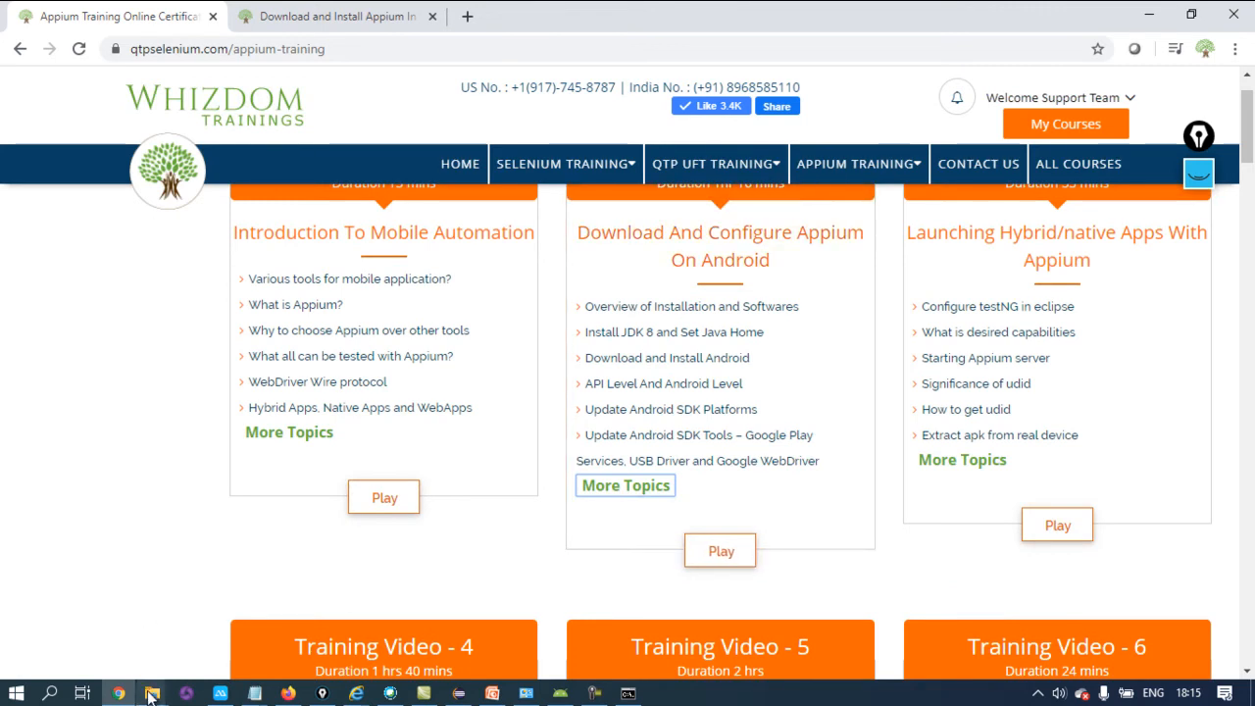
# Return to the Sdk tools folder in File Explorer and select the traceview batch file
pyautogui.moveTo(119, 694)
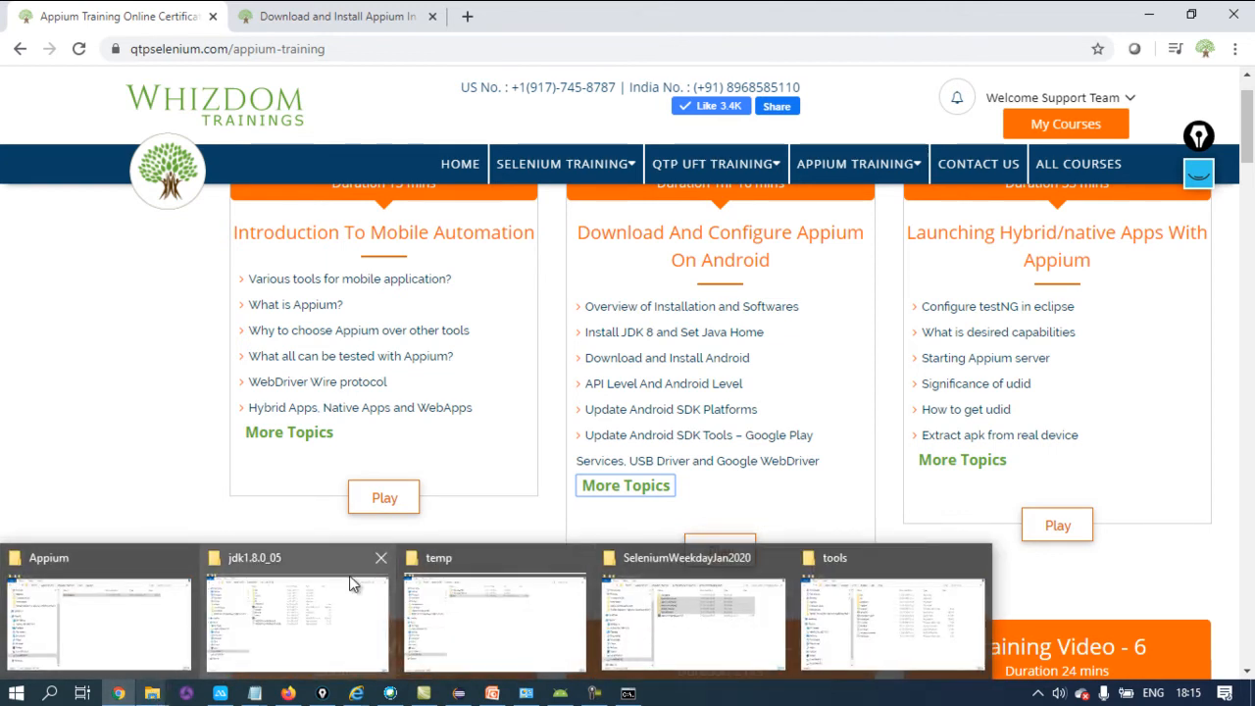
pyautogui.click(924, 622)
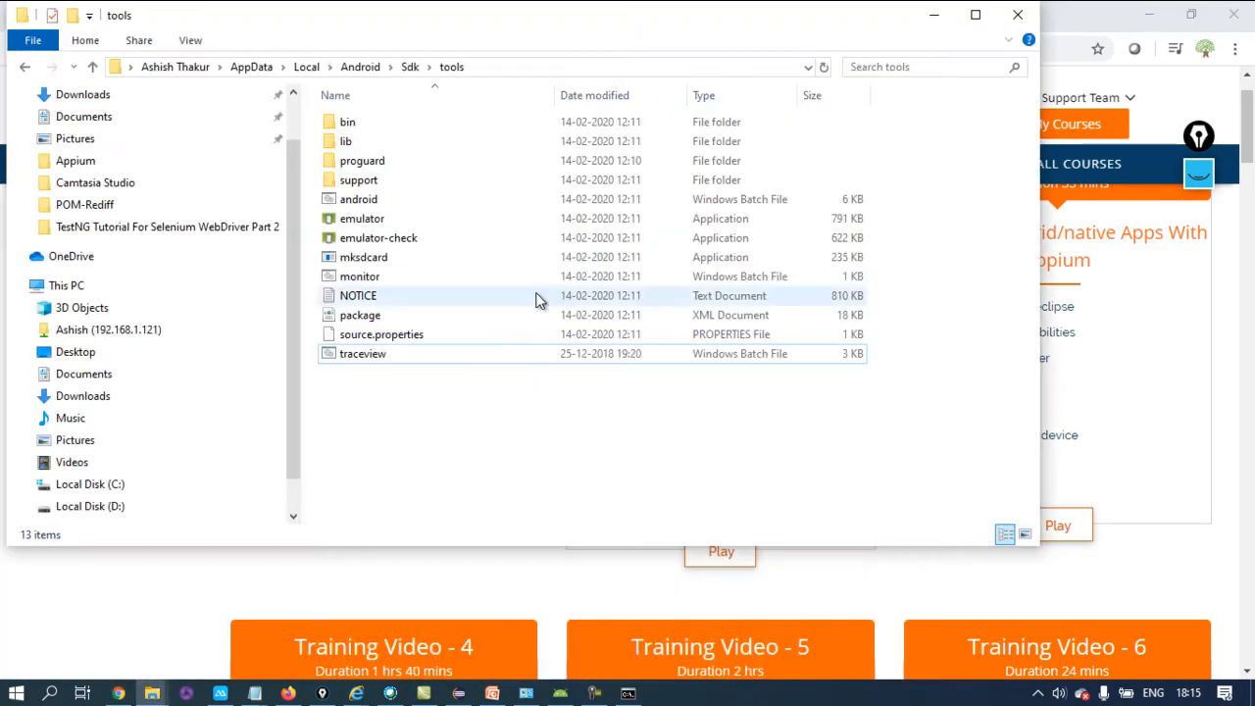
pyautogui.click(376, 361)
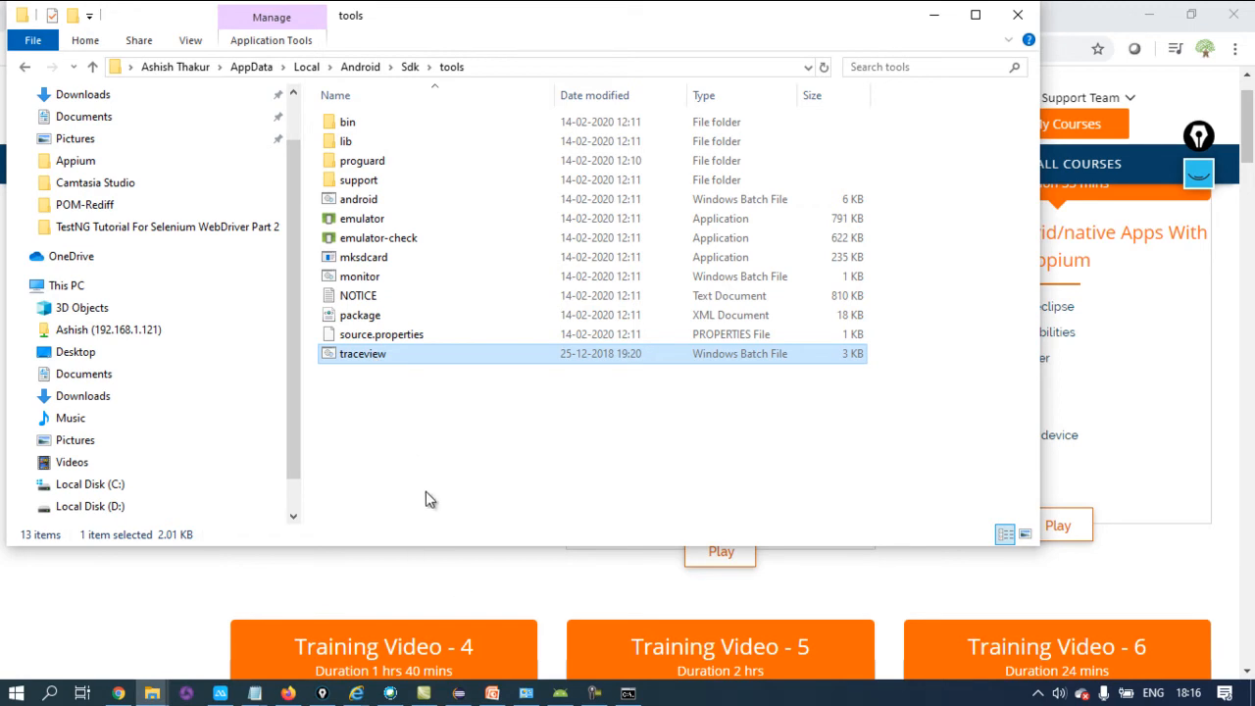
pyautogui.click(389, 356)
pyautogui.click(389, 356)
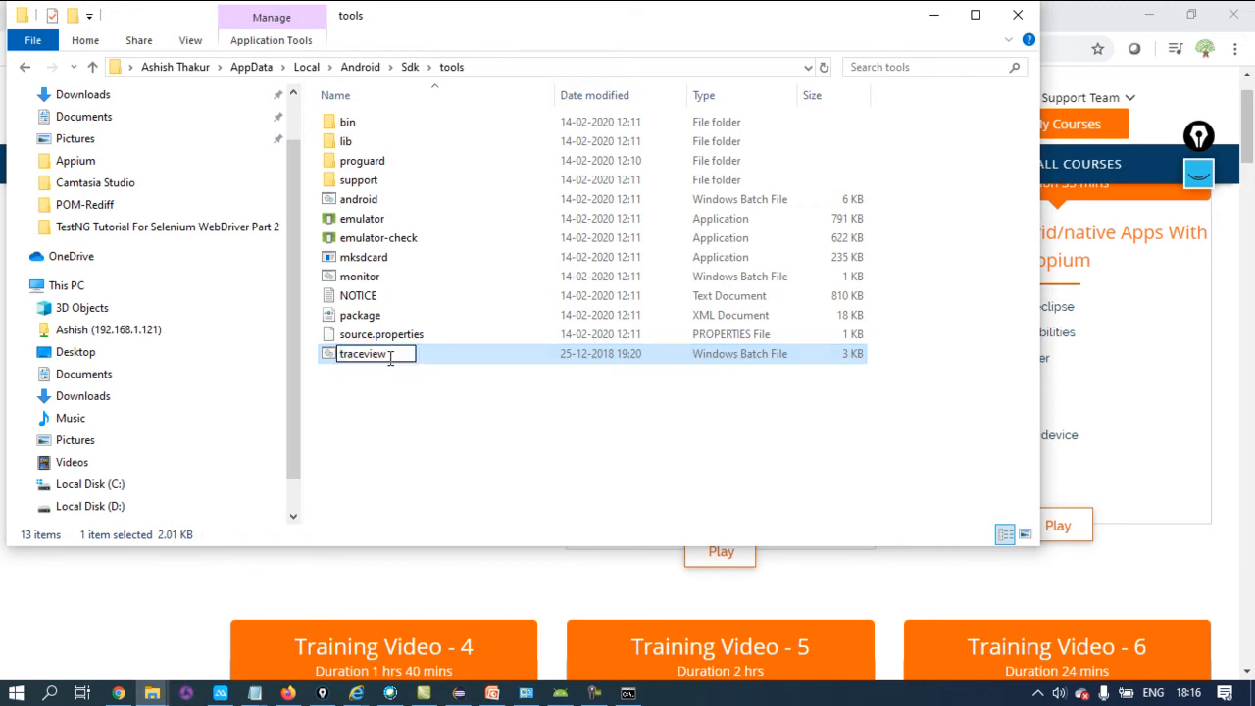
pyautogui.doubleClick(331, 355)
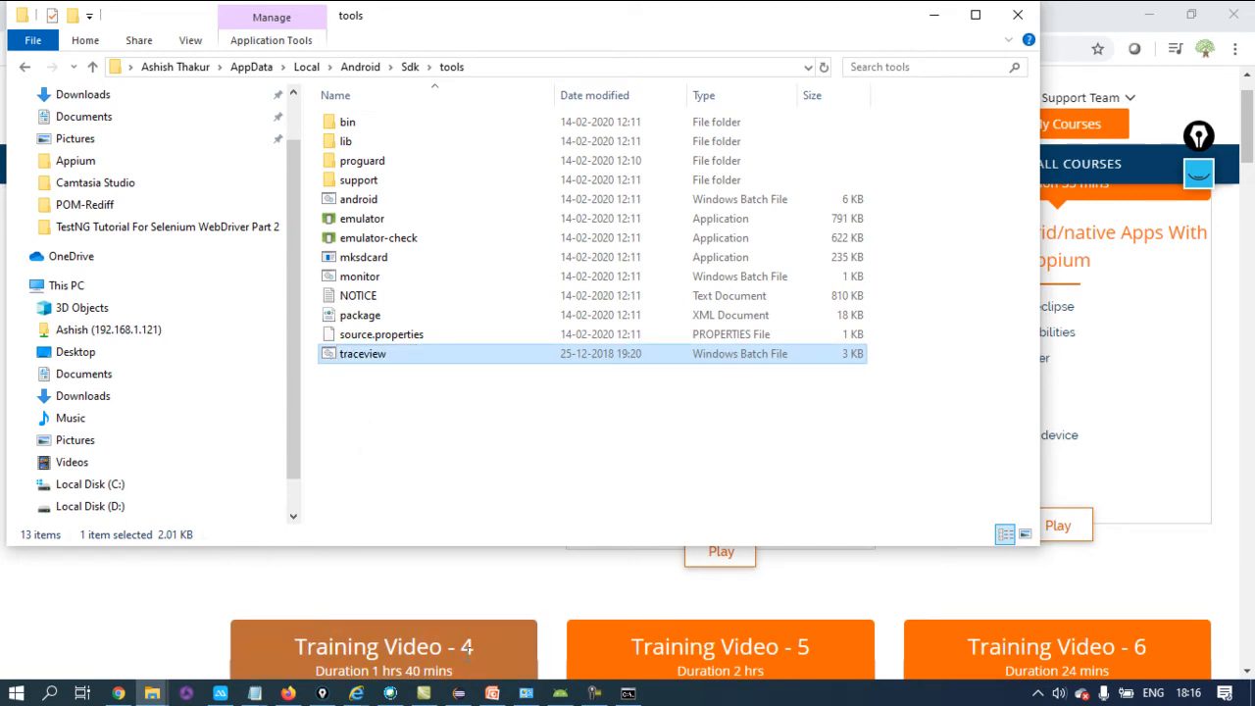
# Open the full topic list of Download And Configure Appium On Android in Chrome and highlight Traceview.bat
pyautogui.moveTo(491, 693)
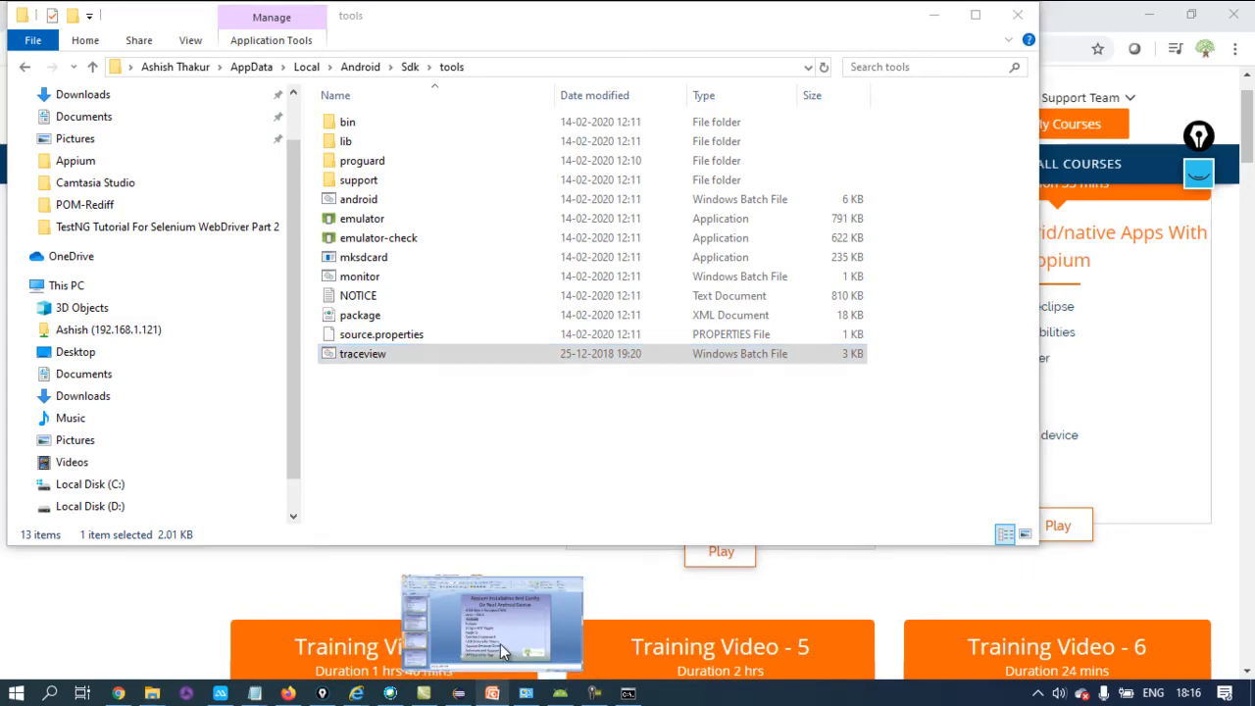
pyautogui.click(500, 643)
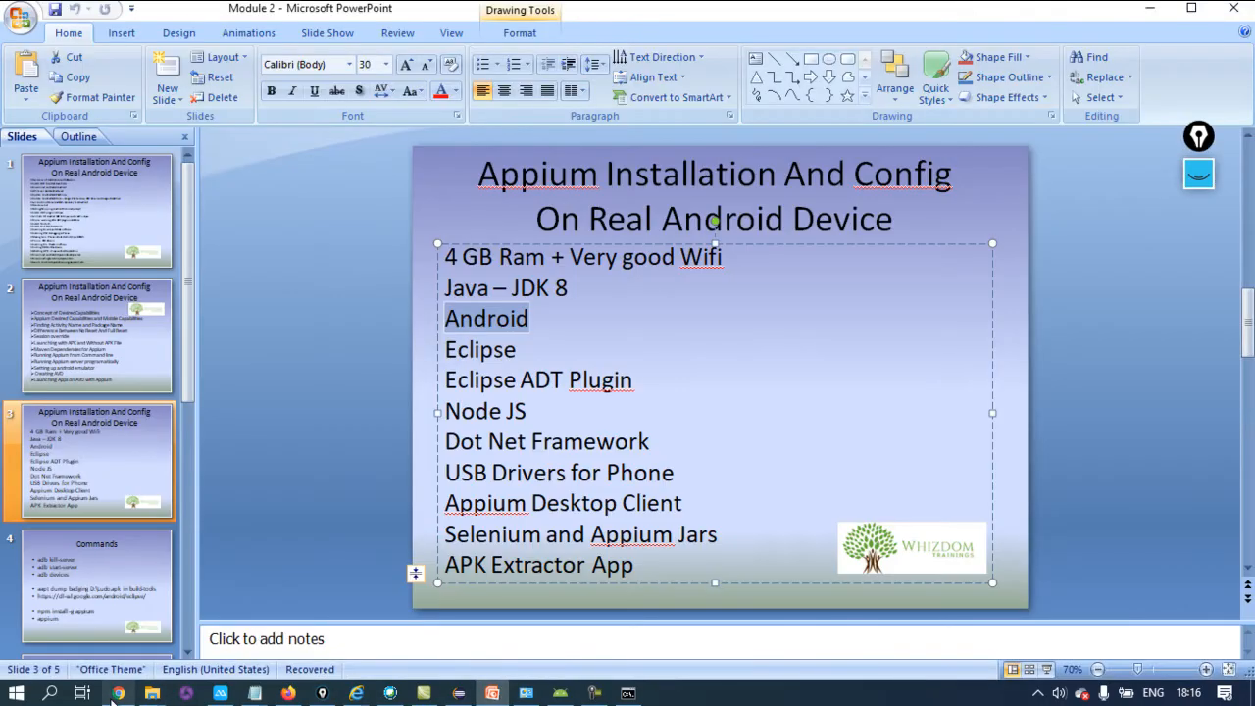
pyautogui.moveTo(119, 693)
pyautogui.click(140, 636)
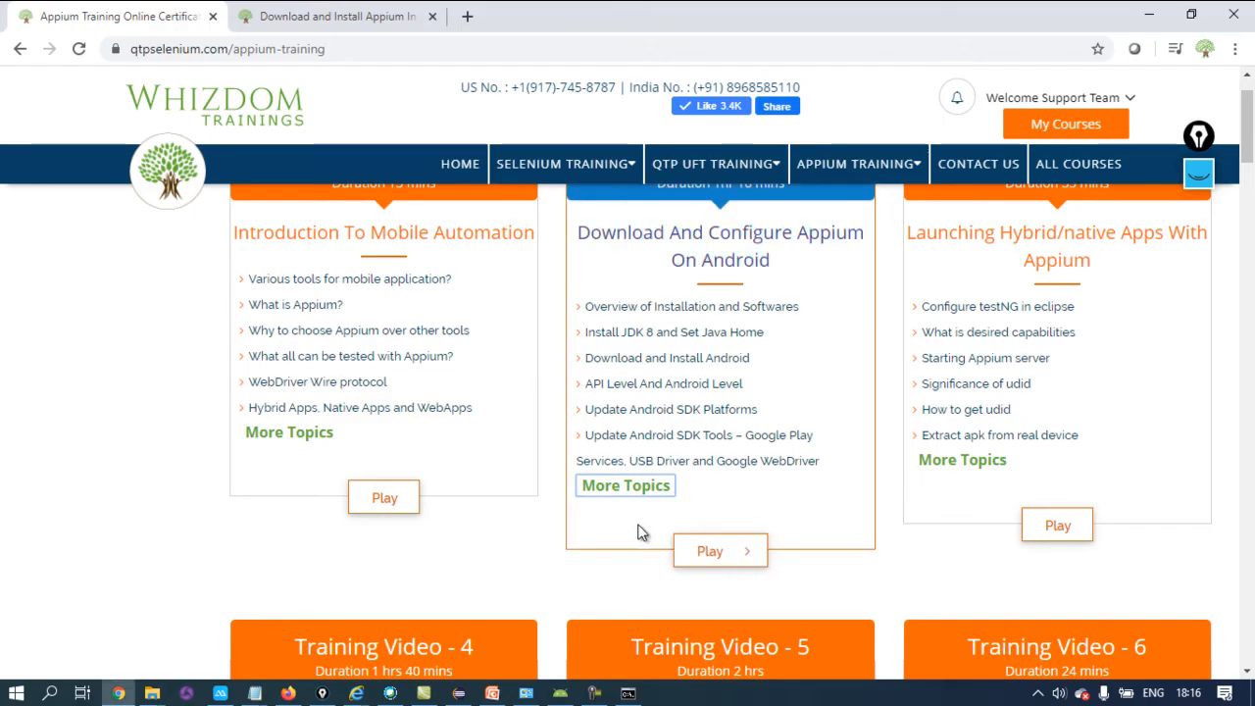
pyautogui.click(628, 486)
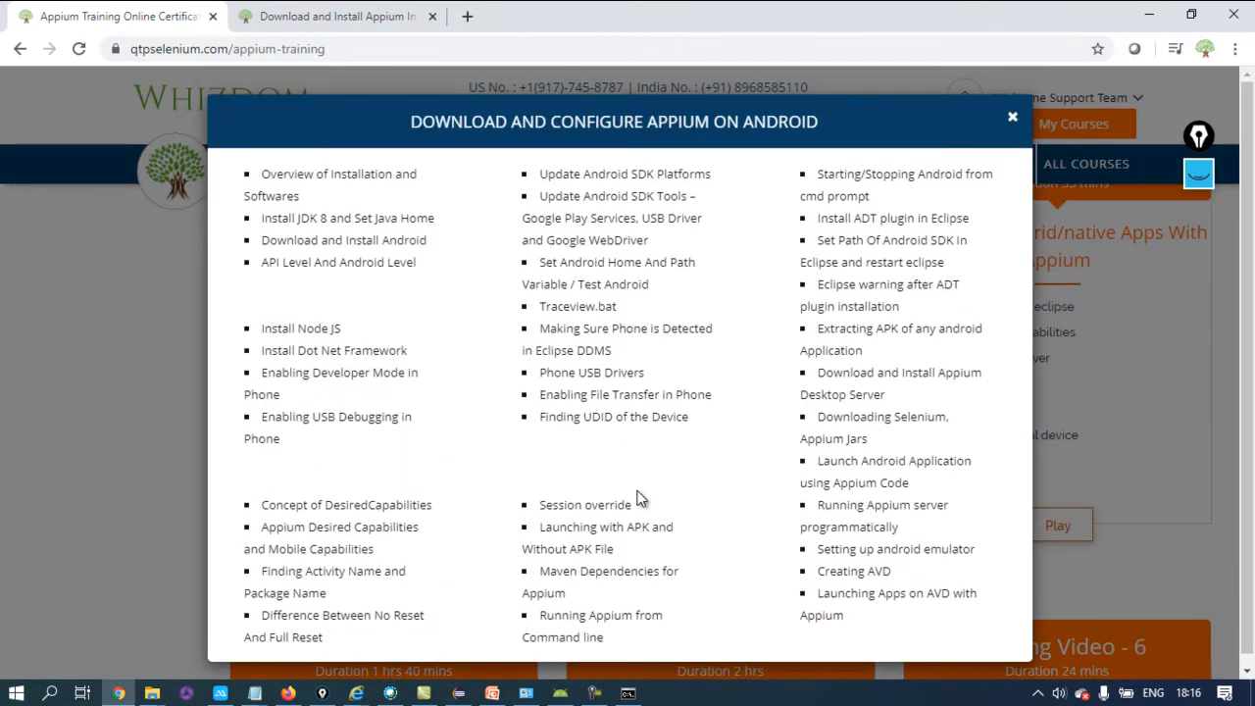
pyautogui.doubleClick(606, 310)
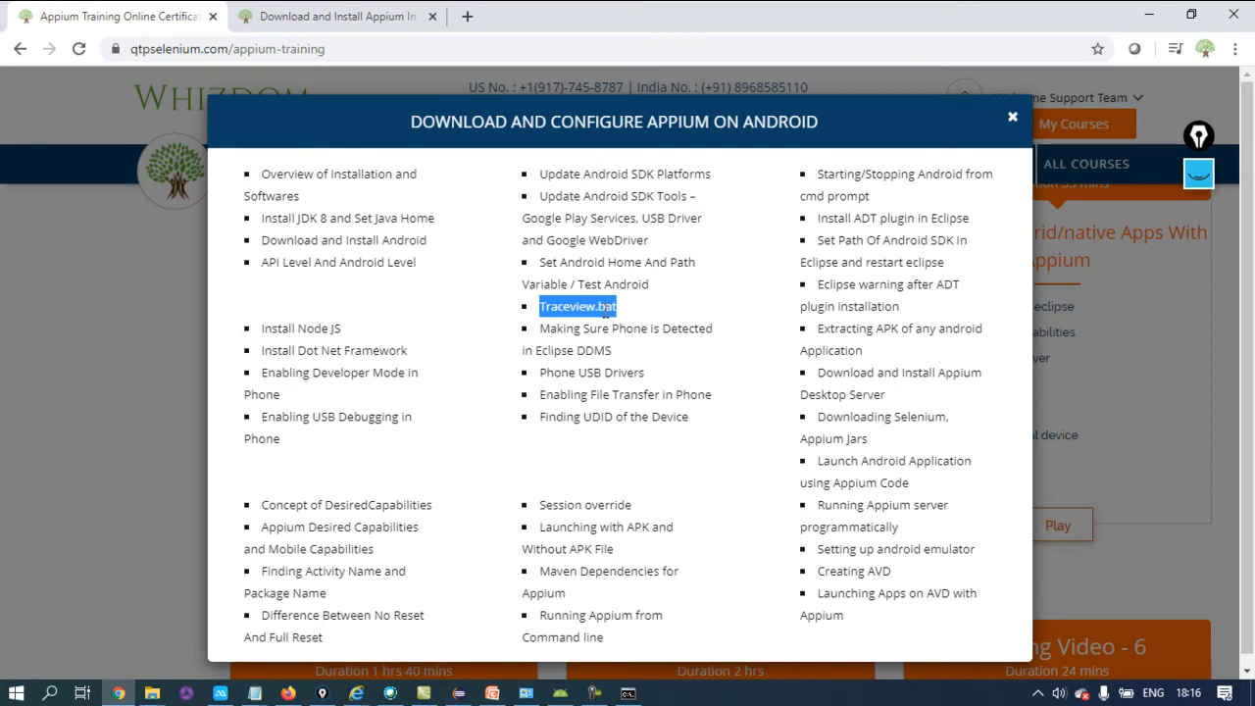
# Switch to the PowerPoint slide with the required software and highlight Eclipse in its list
pyautogui.click(493, 693)
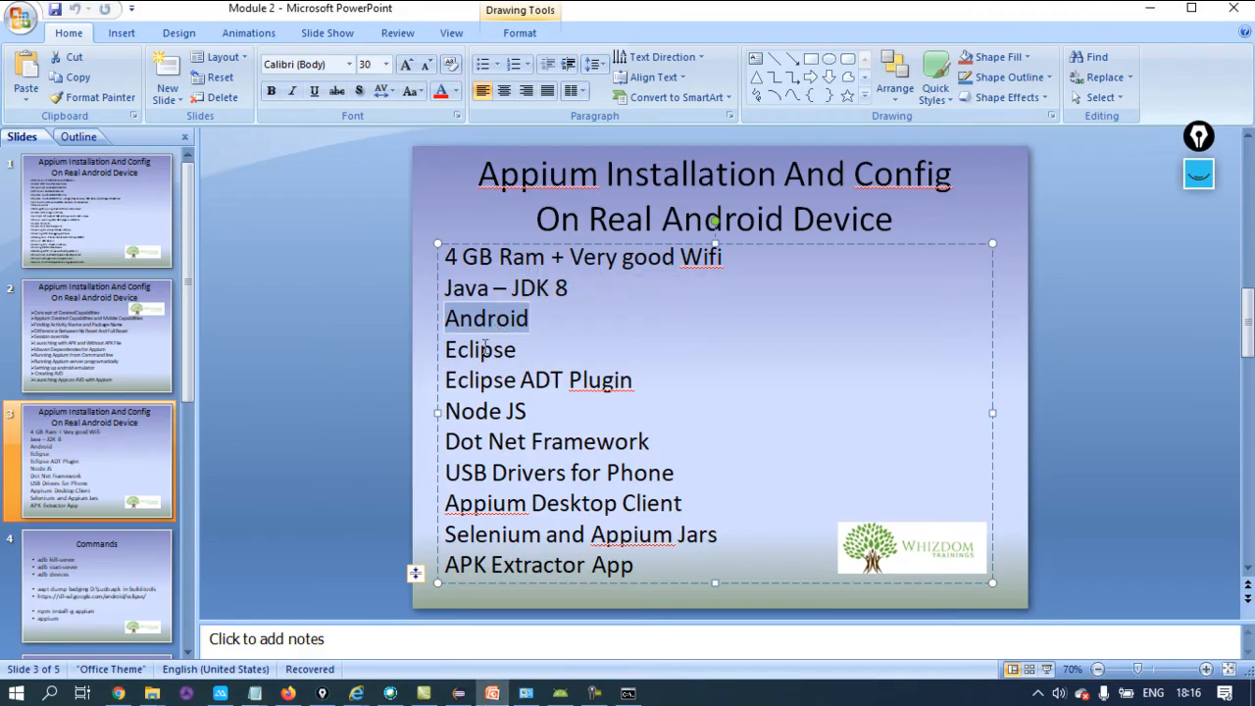
pyautogui.doubleClick(482, 355)
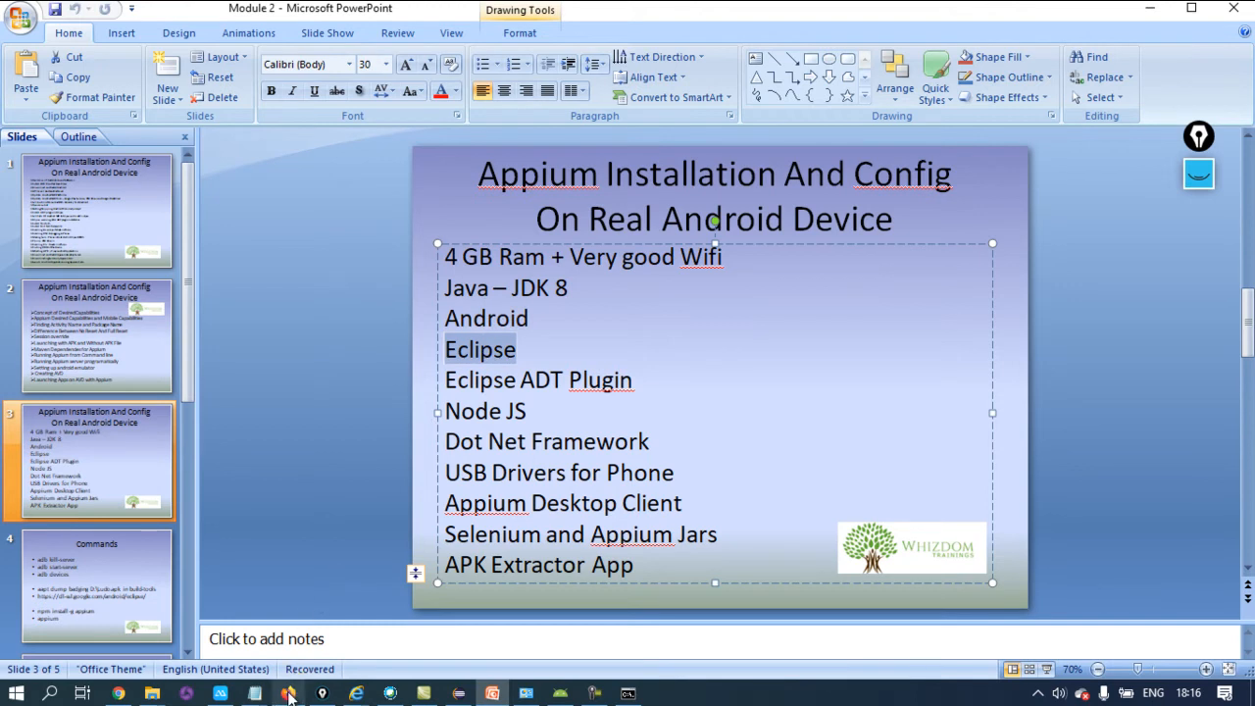
# Search for "download eclipse" in a new Firefox tab and open the Eclipse Downloads page from the results
pyautogui.moveTo(288, 694)
pyautogui.click(323, 627)
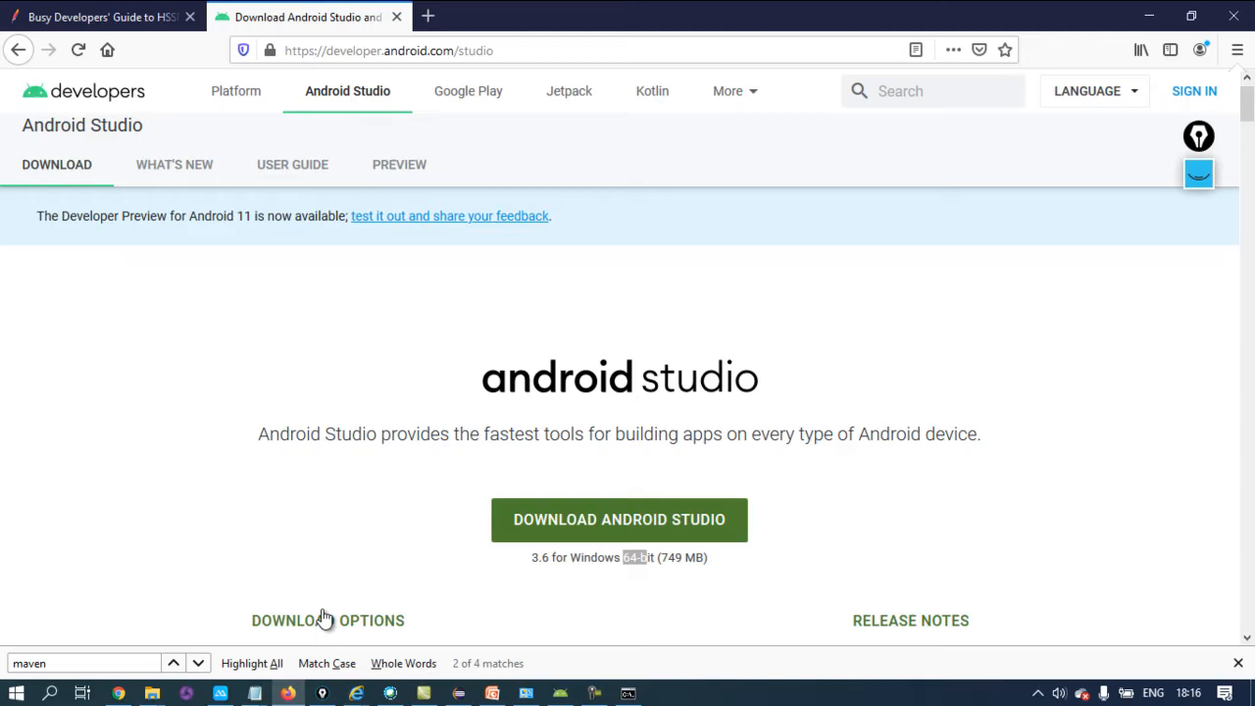
pyautogui.click(428, 17)
pyautogui.write('downloa')
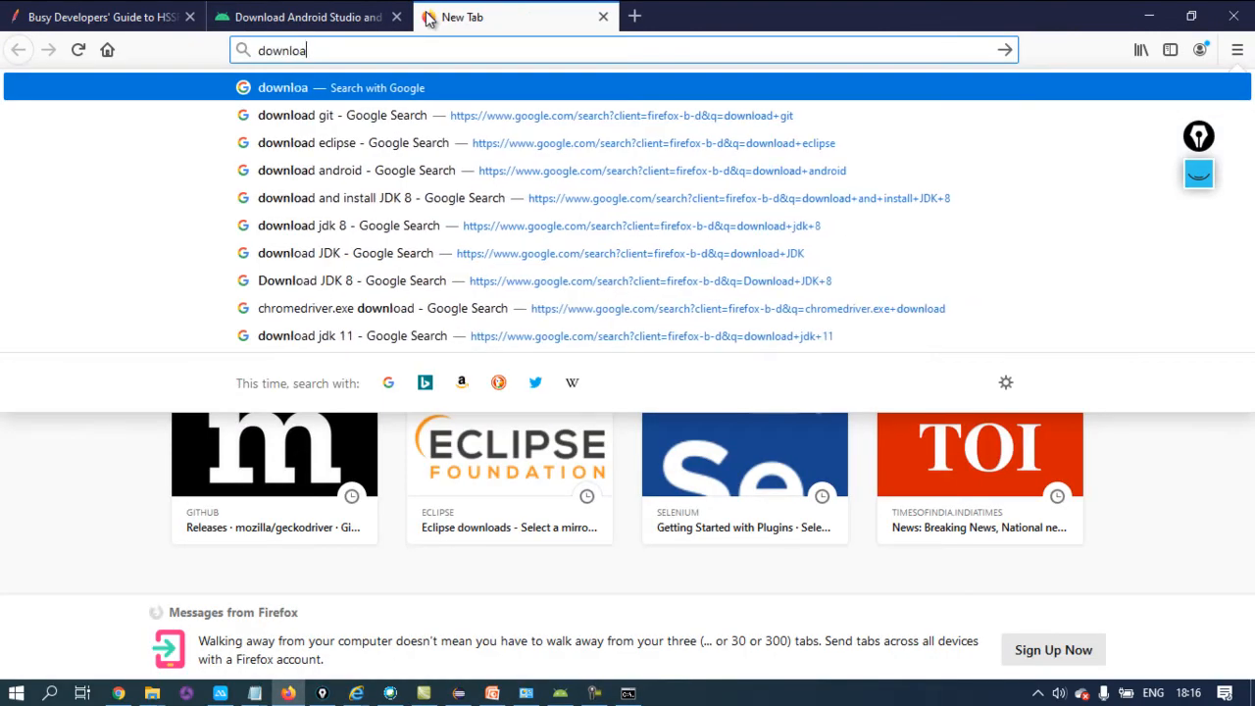
pyautogui.write('d eclipse')
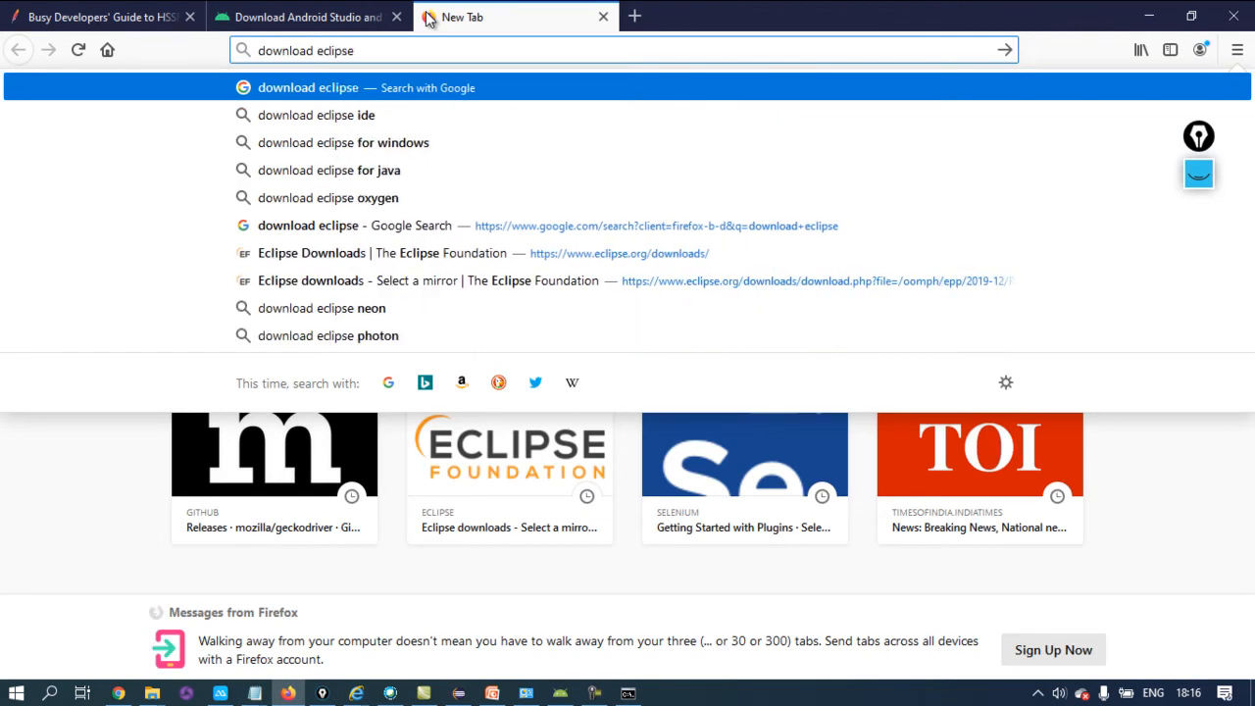
pyautogui.press('Return')
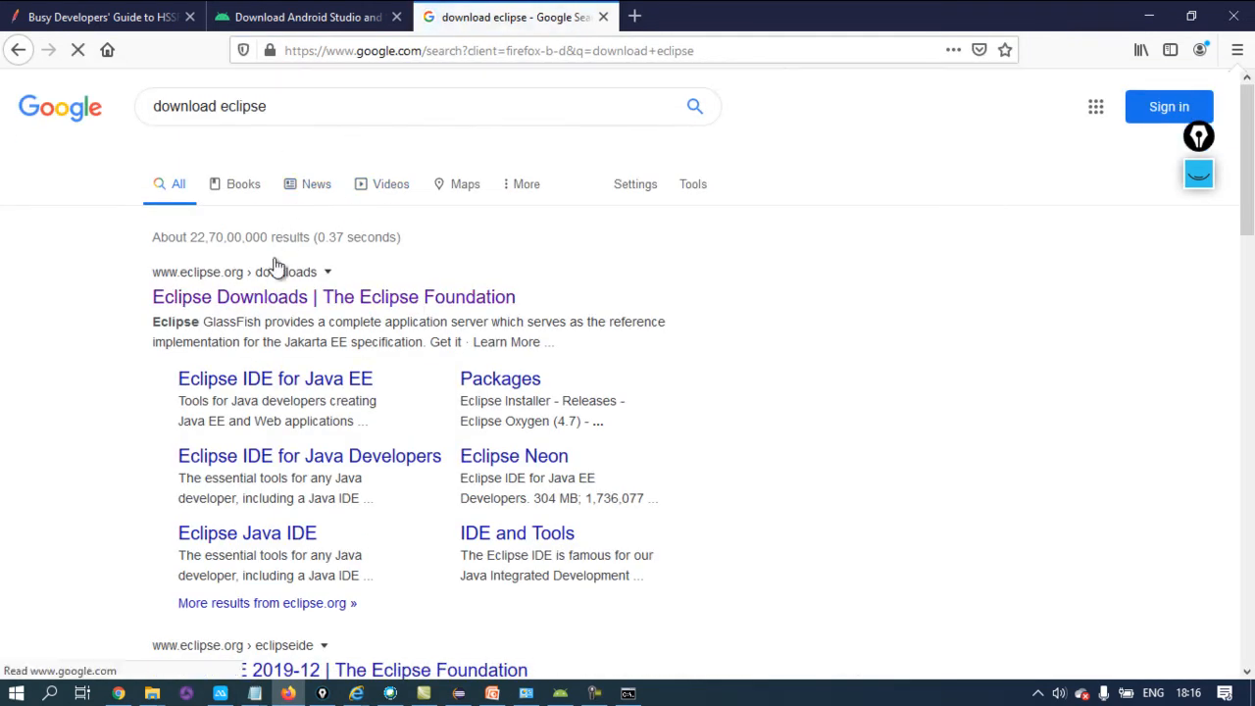
pyautogui.click(276, 307)
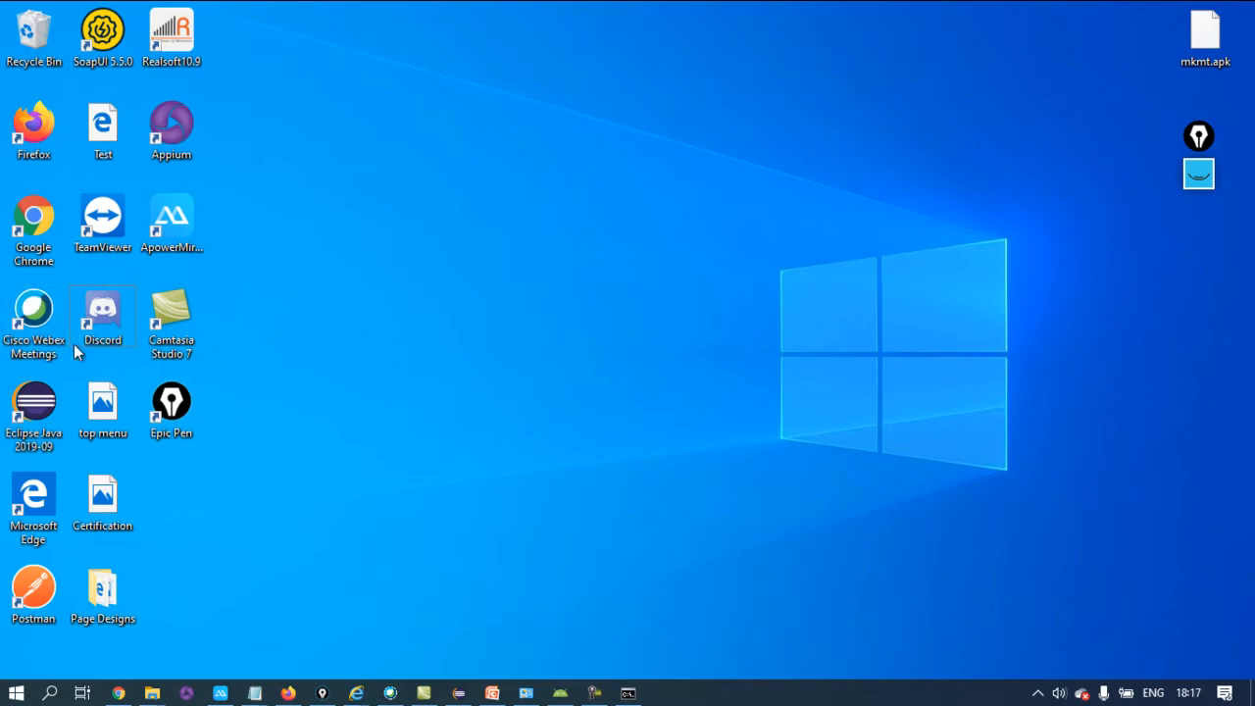
# Start Eclipse Java 2019-09 from the desktop with a workspace folder under D:\Whizdom-Trainings\Online Training Workspace\RND
pyautogui.doubleClick(56, 421)
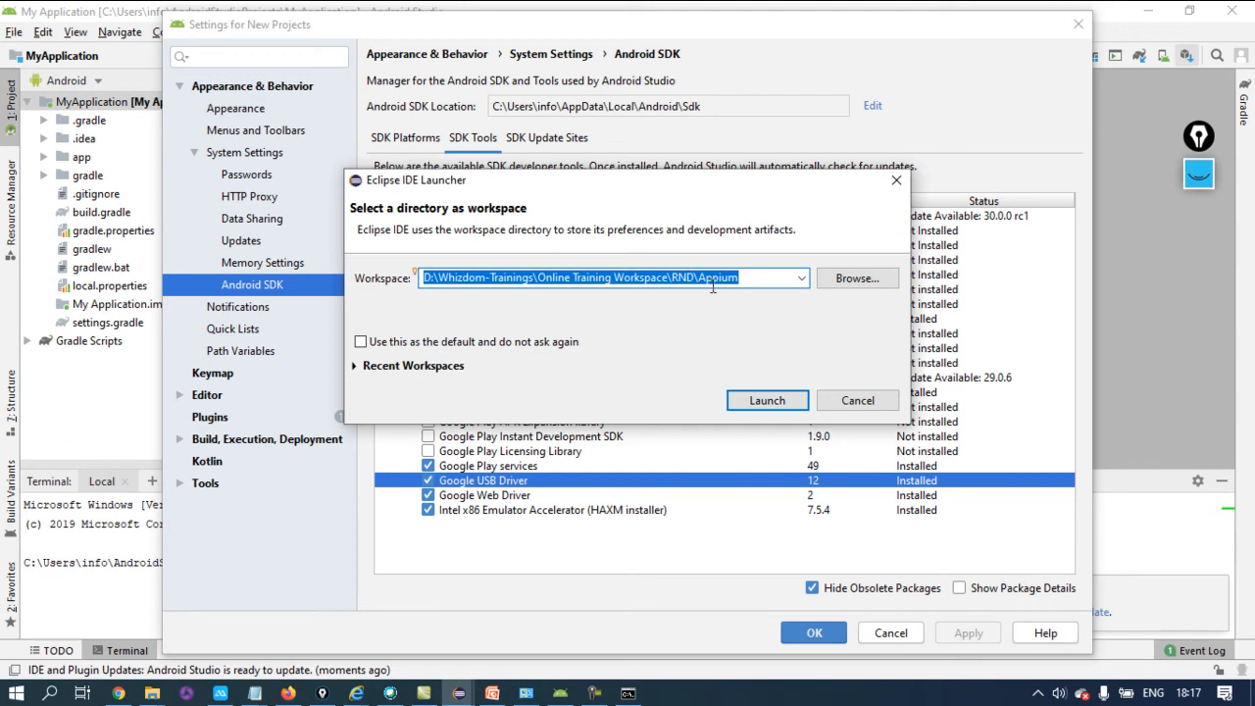
pyautogui.click(710, 283)
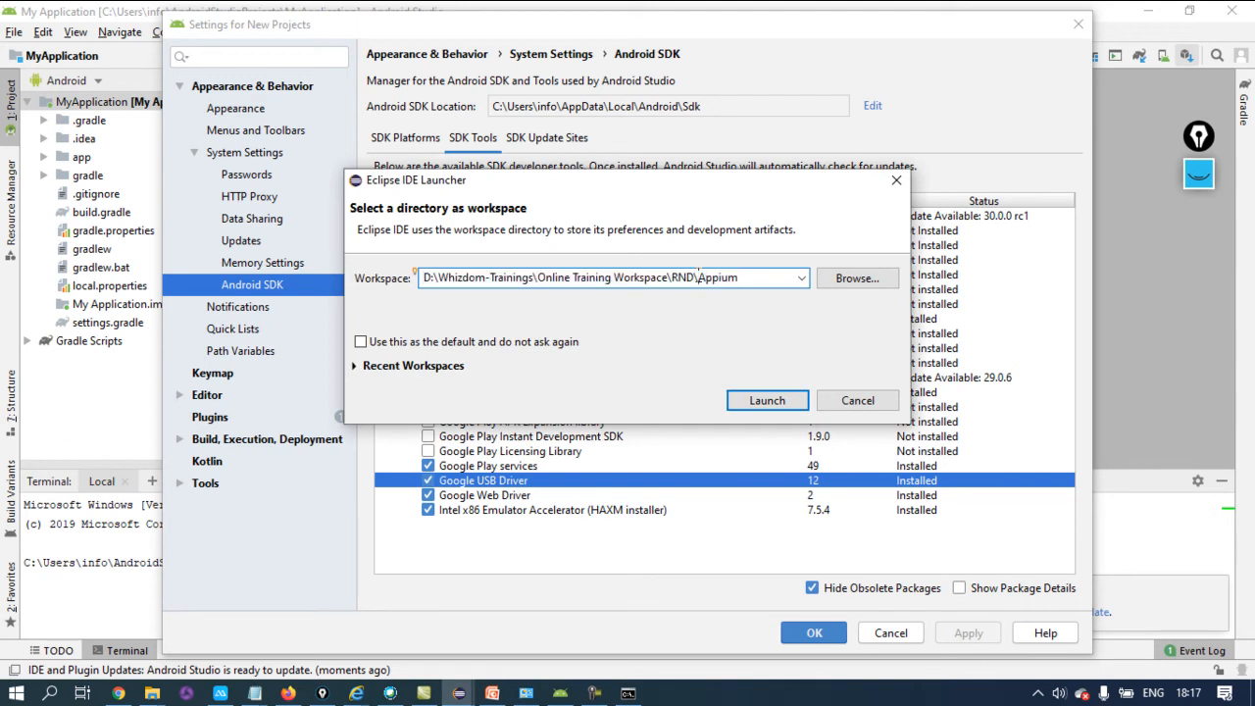
pyautogui.hotkey('shift', 'Right')
pyautogui.hotkey('shift', 'Right')
pyautogui.hotkey('shift', 'Right')
pyautogui.hotkey('shift', 'Right')
pyautogui.hotkey('shift', 'Right')
pyautogui.press('Right')
pyautogui.press('BackSpace')
pyautogui.write('gs')
pyautogui.click(766, 398)
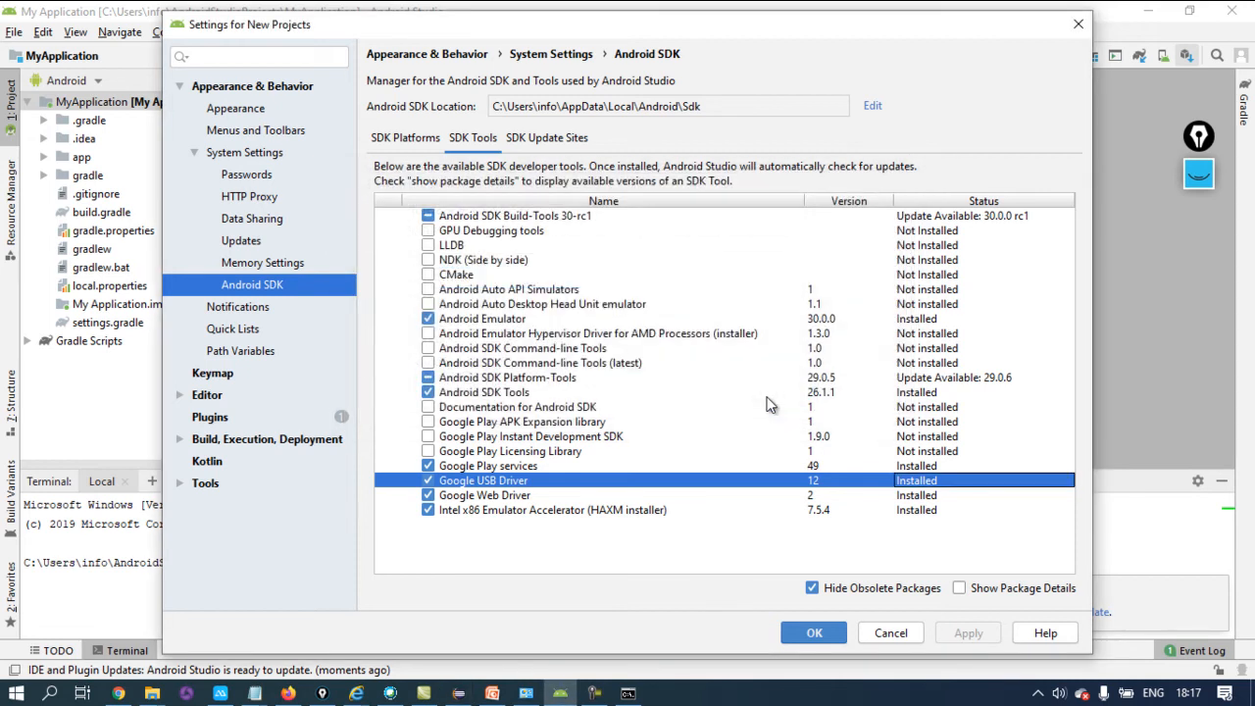
# Switch to the PowerPoint slide with the required software and copy the line Eclipse ADT Plugin
pyautogui.moveTo(642, 481); pyautogui.dragTo(573, 667)
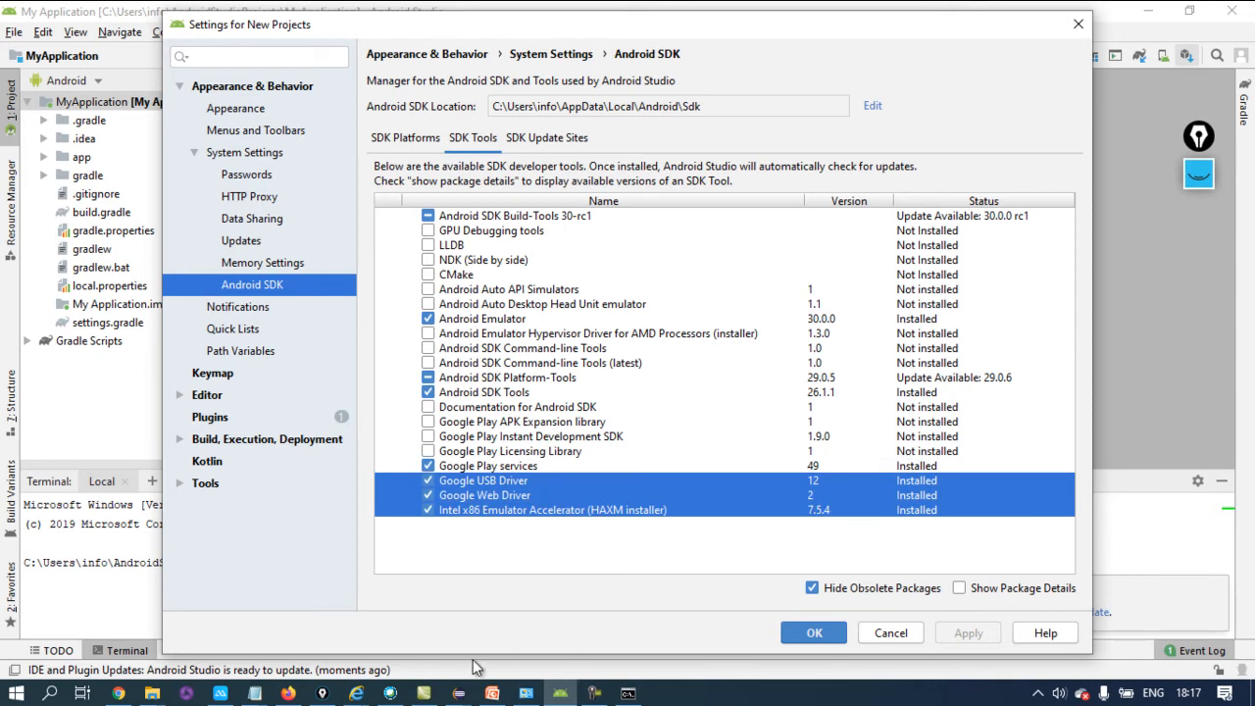
pyautogui.click(492, 696)
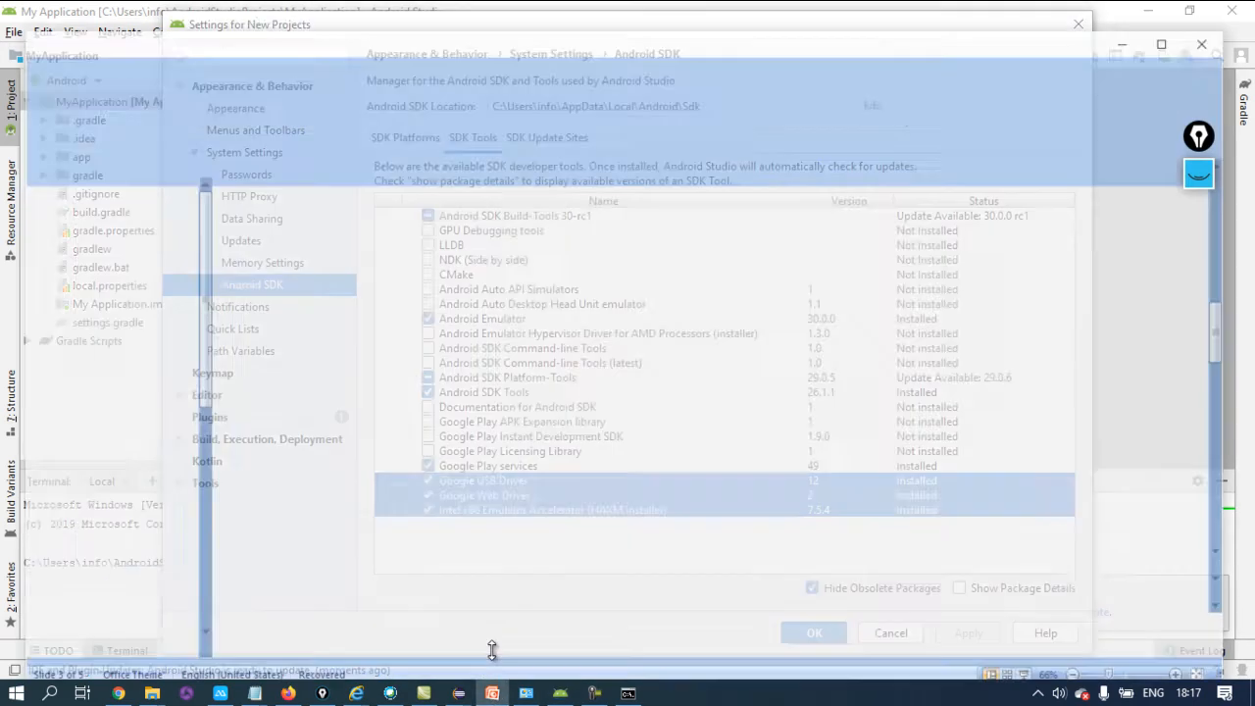
pyautogui.tripleClick(521, 383)
pyautogui.tripleClick(521, 384)
pyautogui.tripleClick(521, 385)
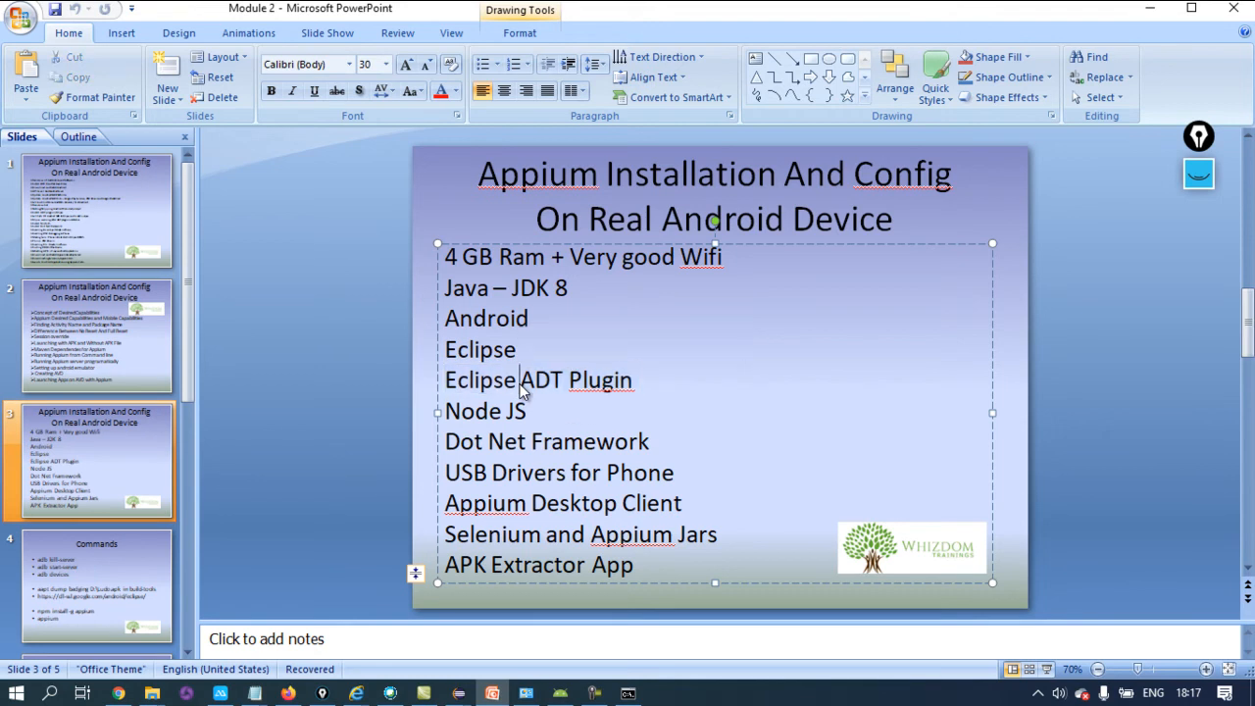
pyautogui.click(521, 386)
pyautogui.tripleClick(521, 385)
pyautogui.click(523, 384)
pyautogui.tripleClick(512, 383)
pyautogui.doubleClick(510, 383)
pyautogui.tripleClick(510, 386)
pyautogui.hotkey('ctrl', 'c')
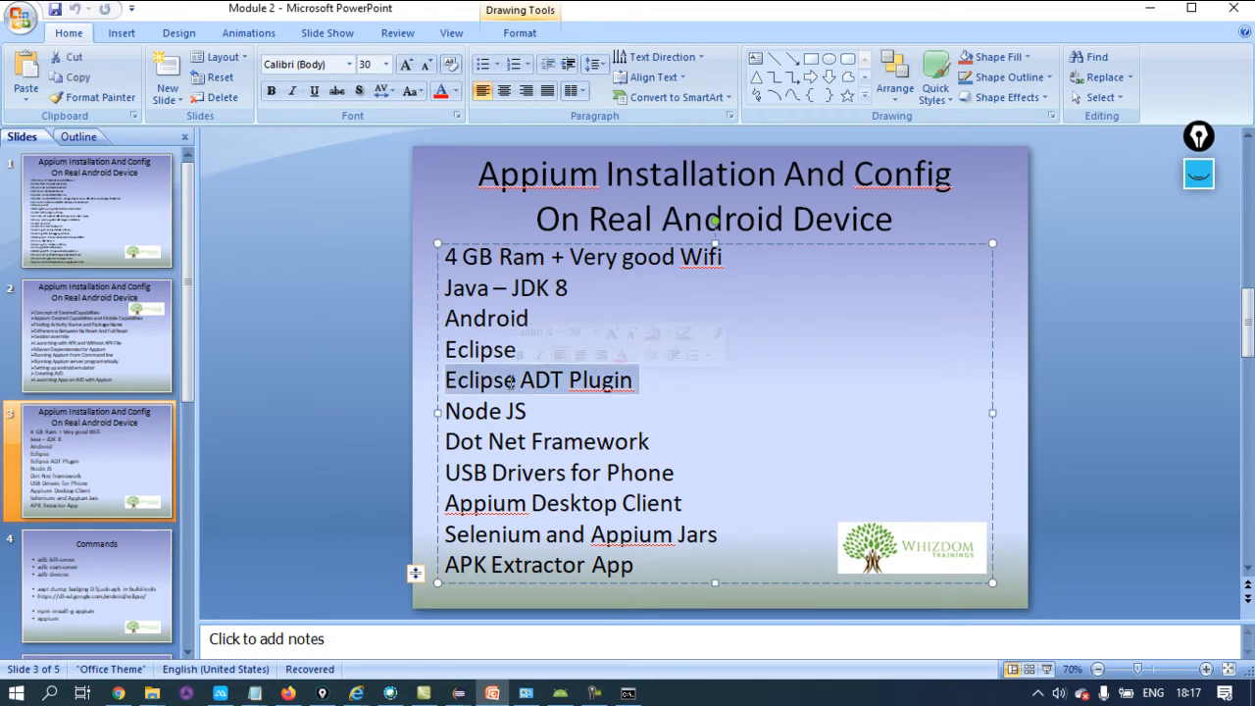
# Search for "Eclipse ADT Plugin" in a new Firefox tab and highlight the word Android in the first result's description
pyautogui.moveTo(288, 693)
pyautogui.click(323, 646)
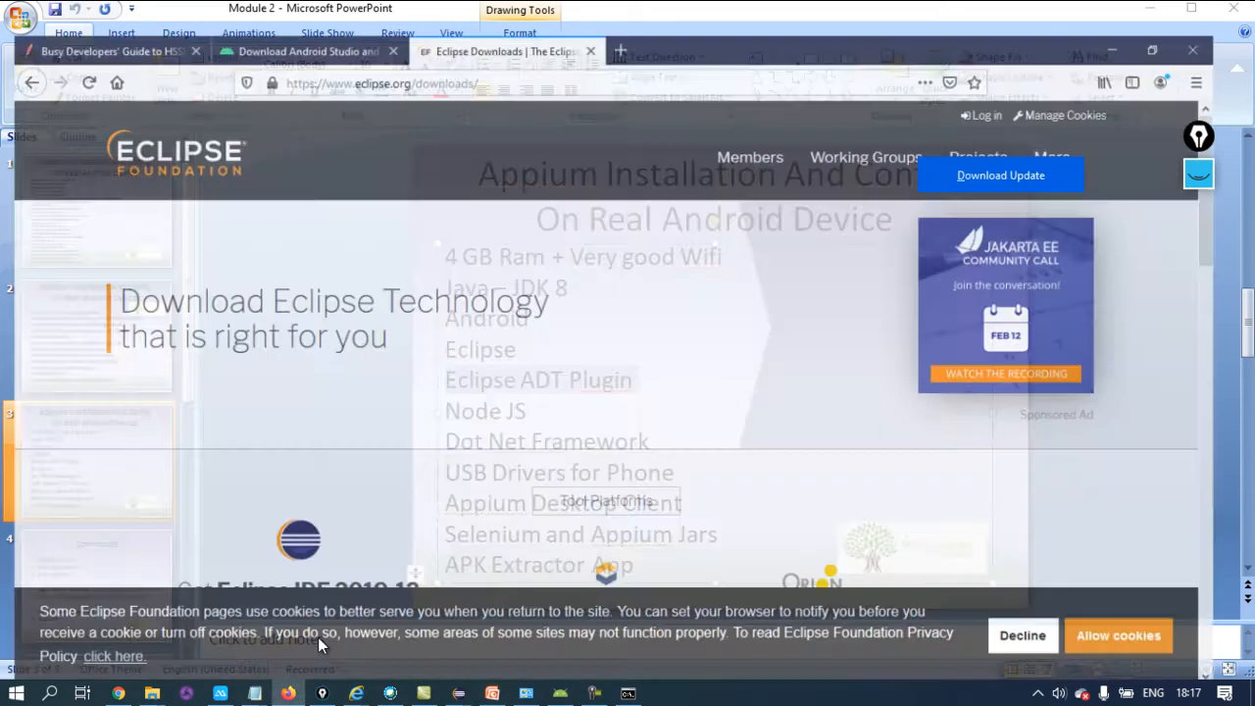
pyautogui.doubleClick(640, 14)
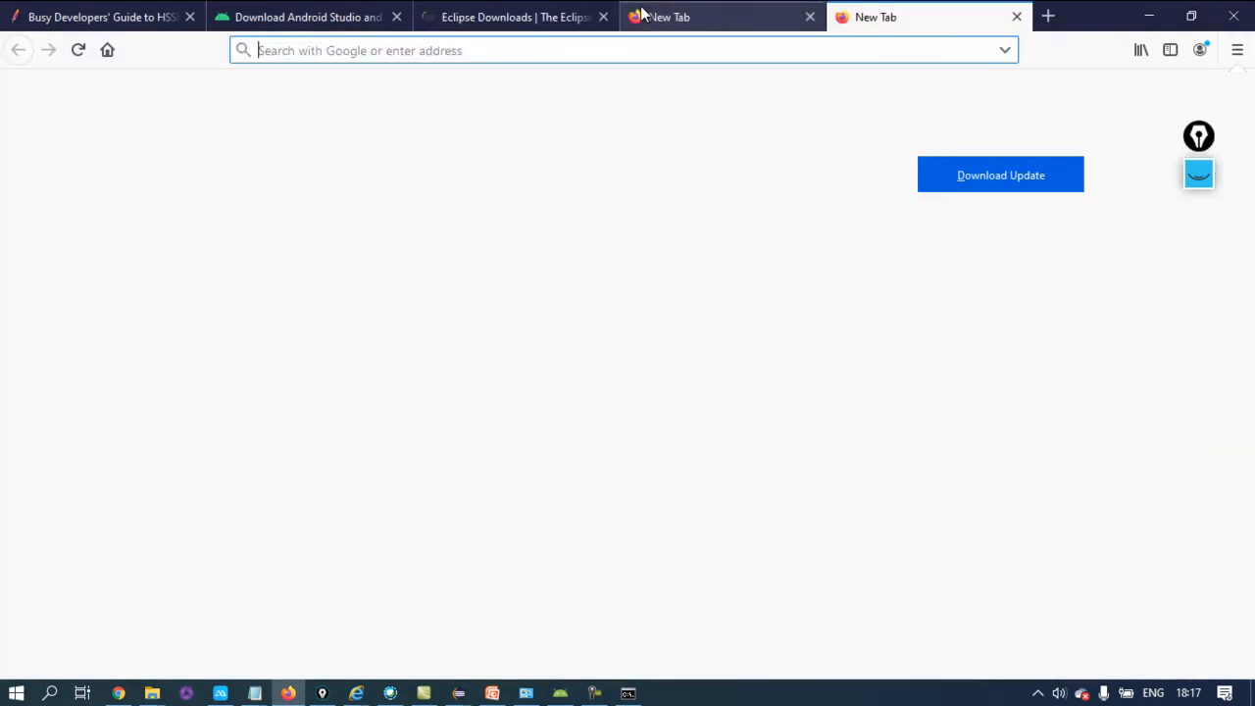
pyautogui.hotkey('ctrl', 'v')
pyautogui.press('Return')
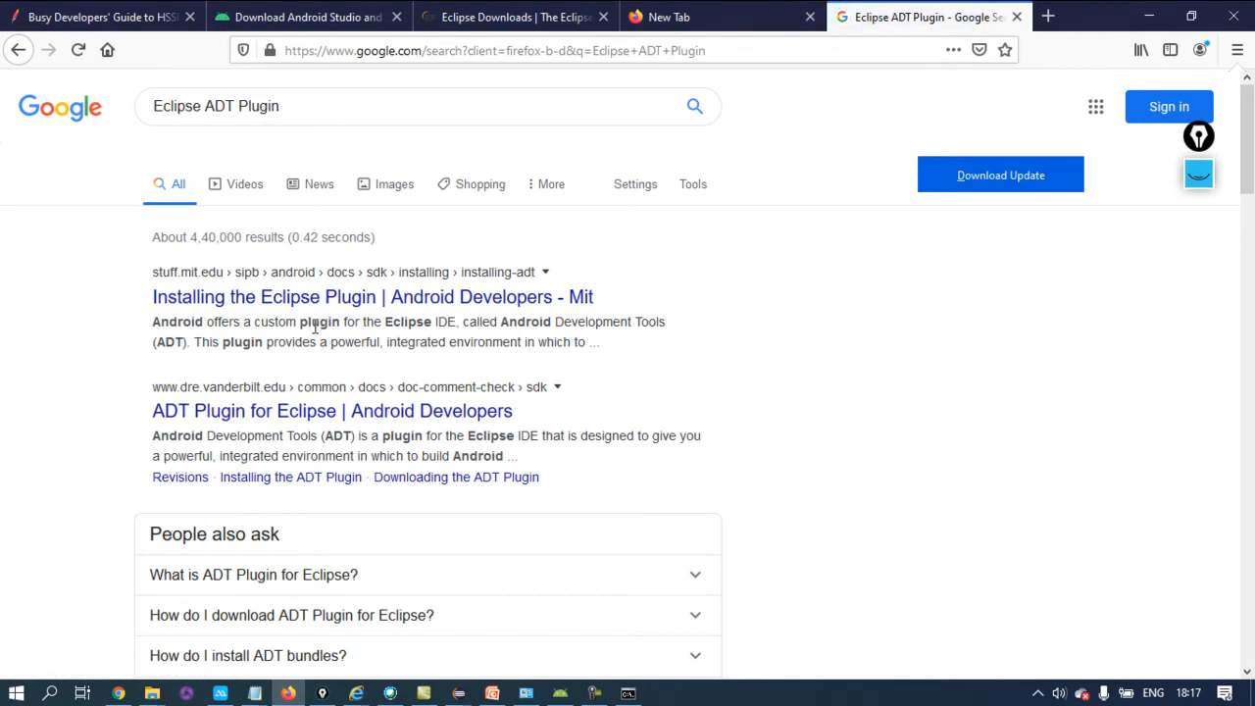
pyautogui.doubleClick(530, 340)
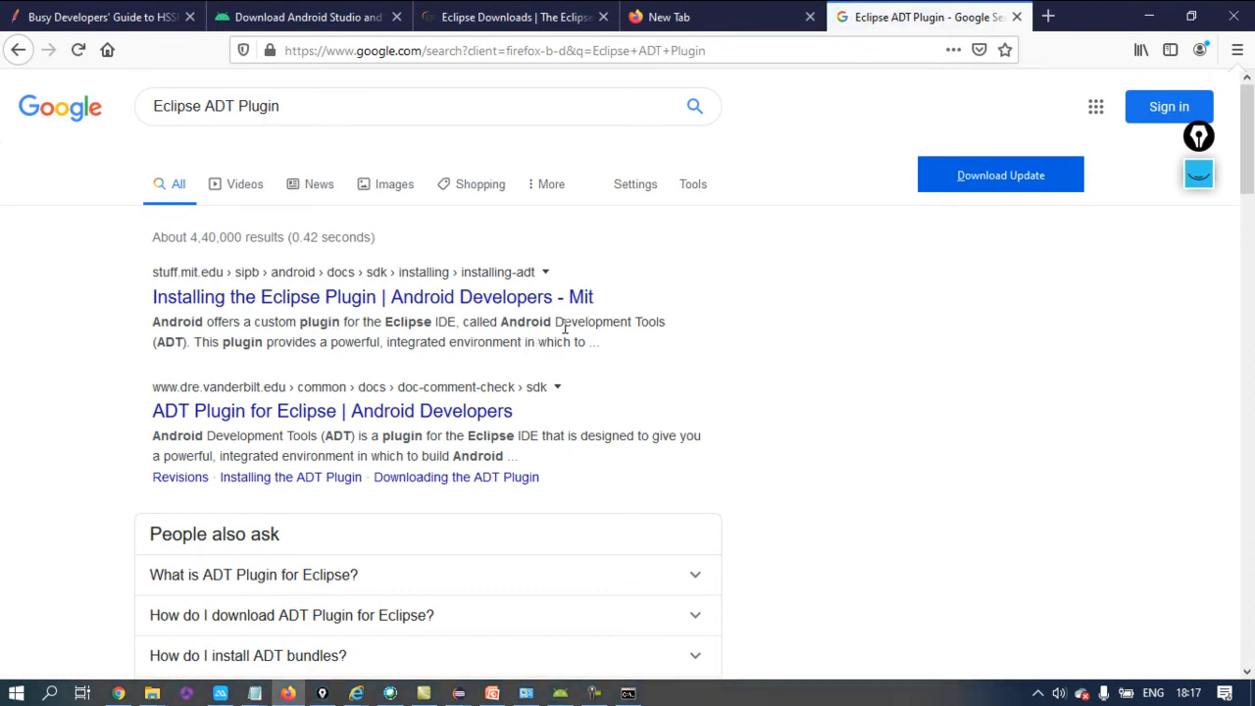
pyautogui.tripleClick(565, 328)
pyautogui.moveTo(632, 303); pyautogui.dragTo(534, 314)
pyautogui.doubleClick(535, 314)
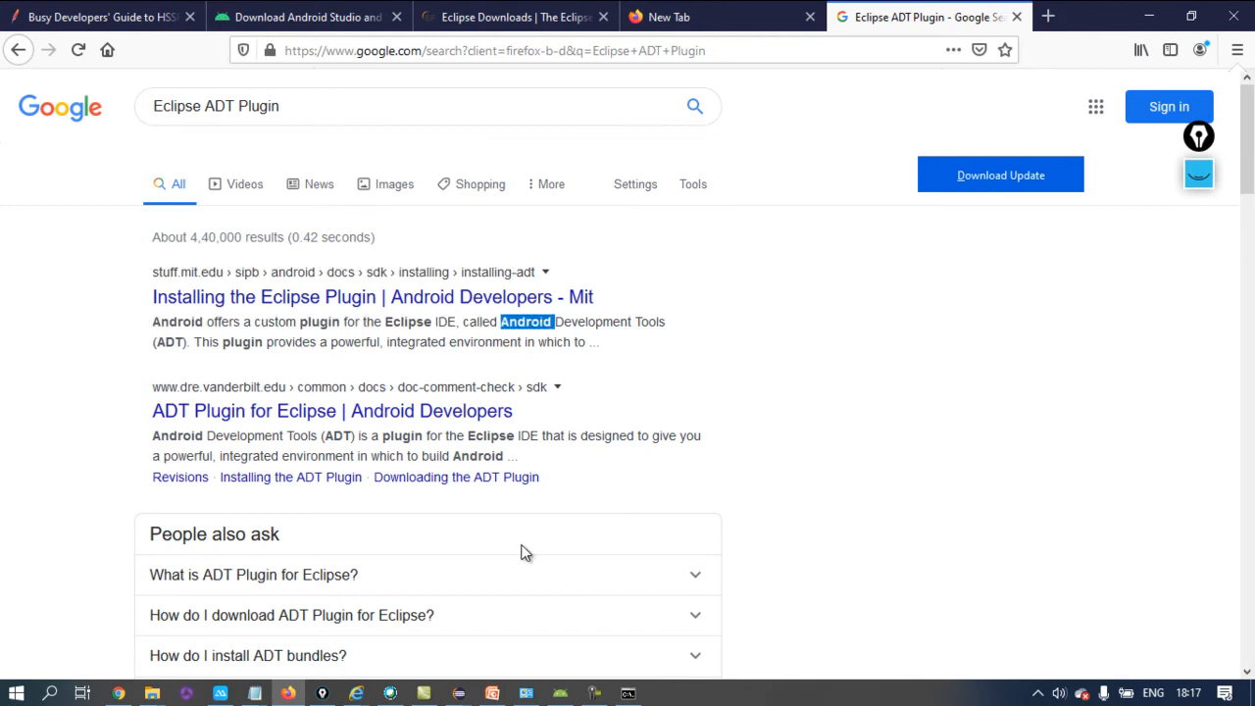
# Switch to the AppiumRecordings Eclipse window and dismiss its Android SDK warnings
pyautogui.moveTo(459, 693)
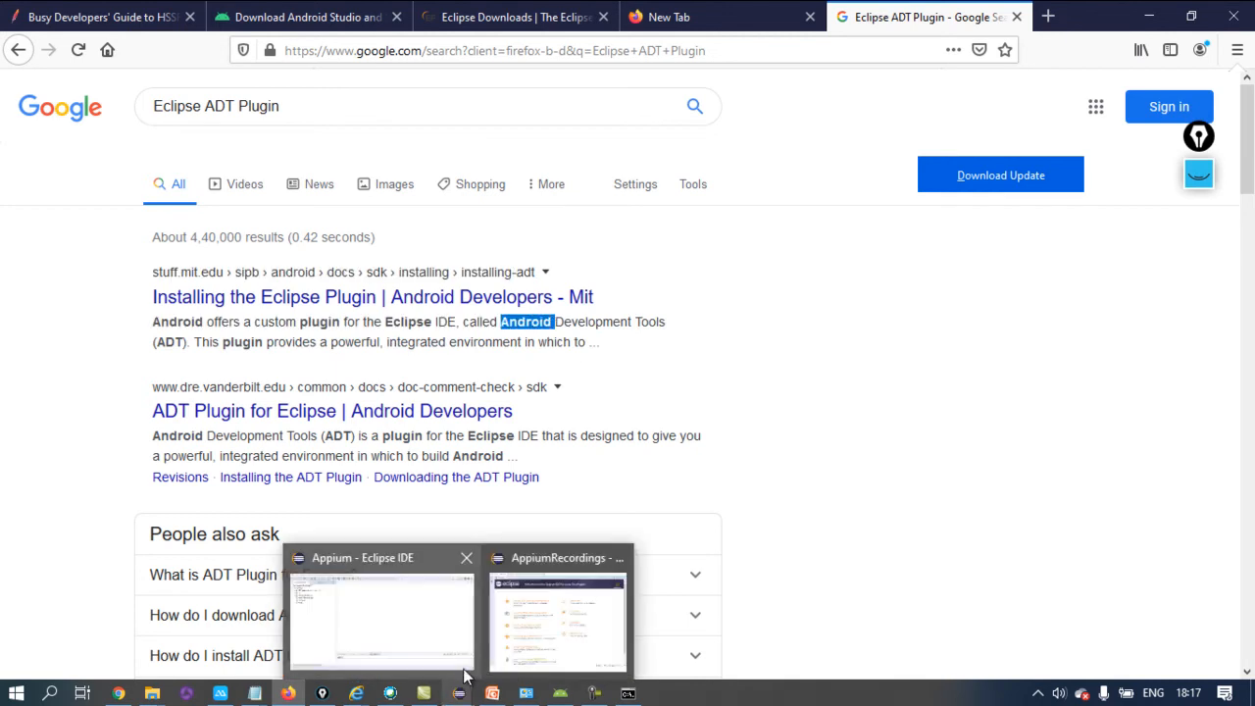
pyautogui.click(462, 650)
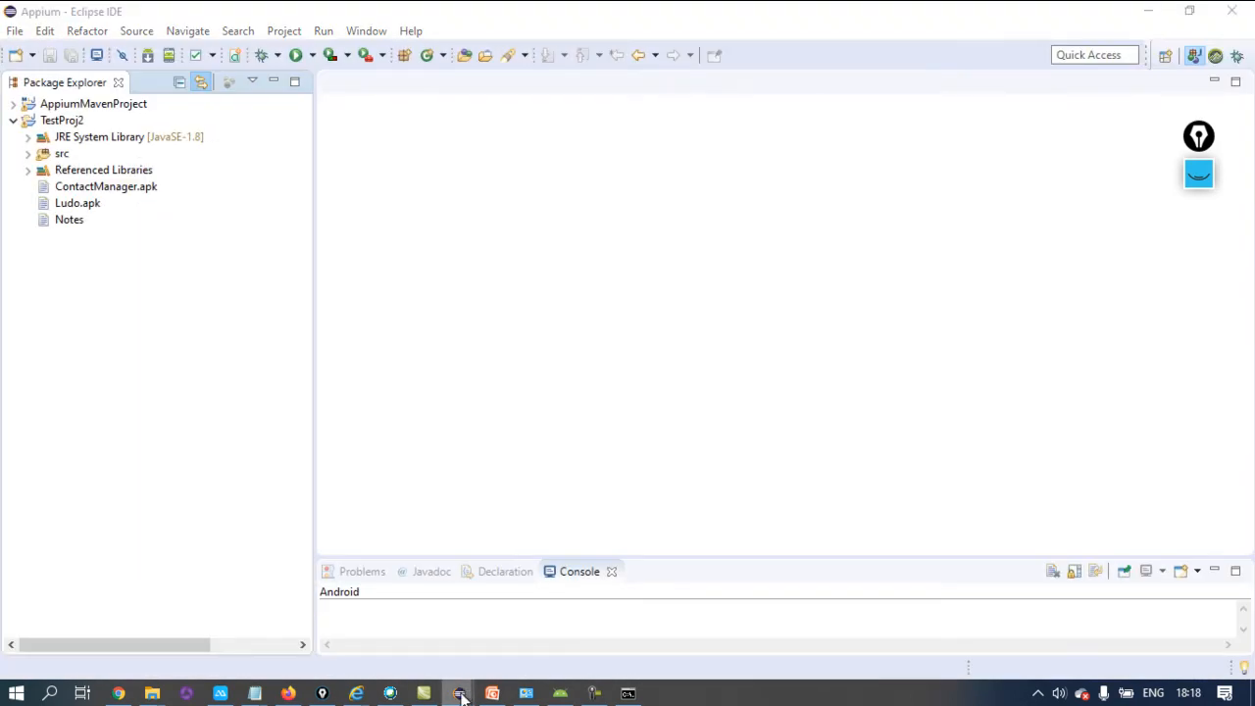
pyautogui.moveTo(462, 694)
pyautogui.click(555, 619)
pyautogui.click(685, 400)
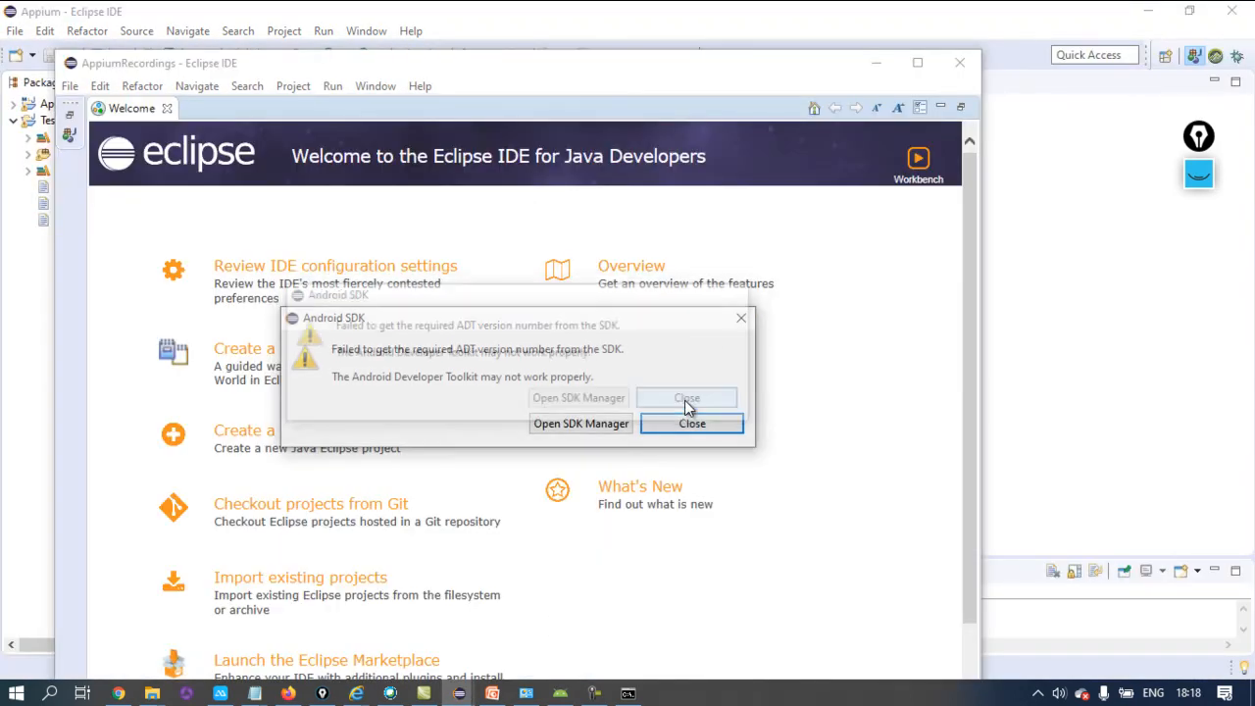
pyautogui.click(690, 402)
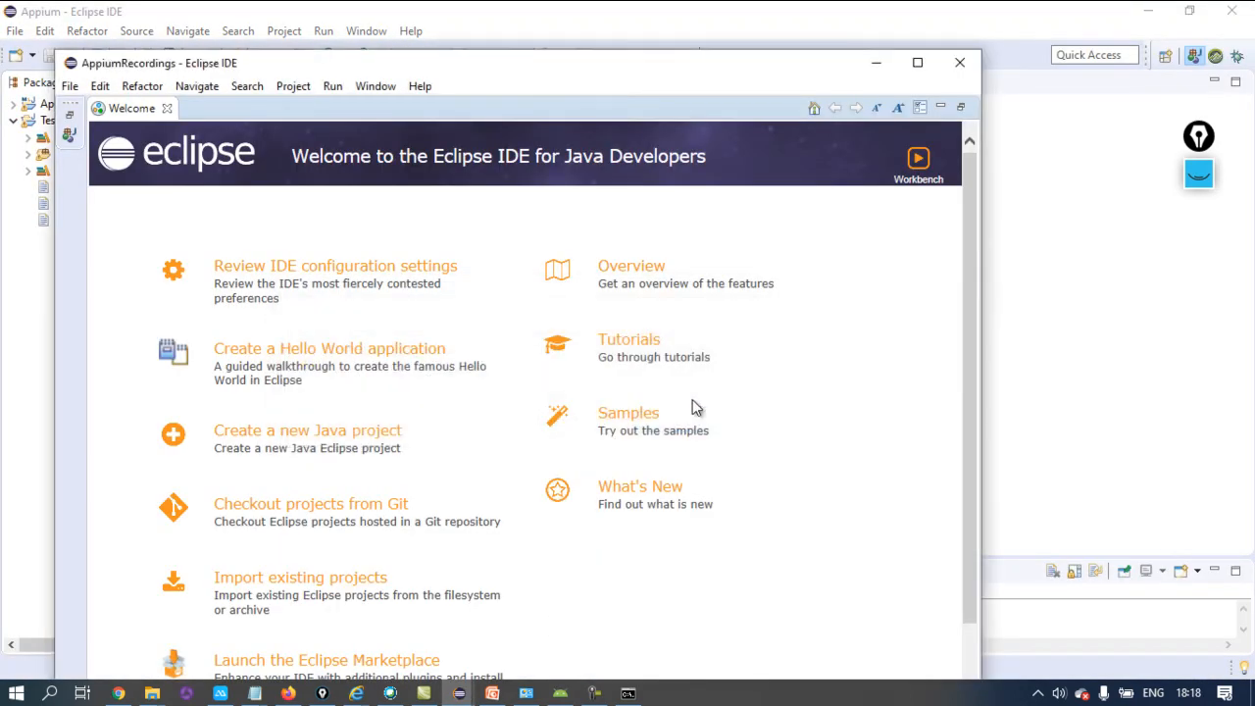
# Maximize the AppiumRecordings Eclipse window and open the Install New Software dialog
pyautogui.click(920, 62)
pyautogui.click(366, 33)
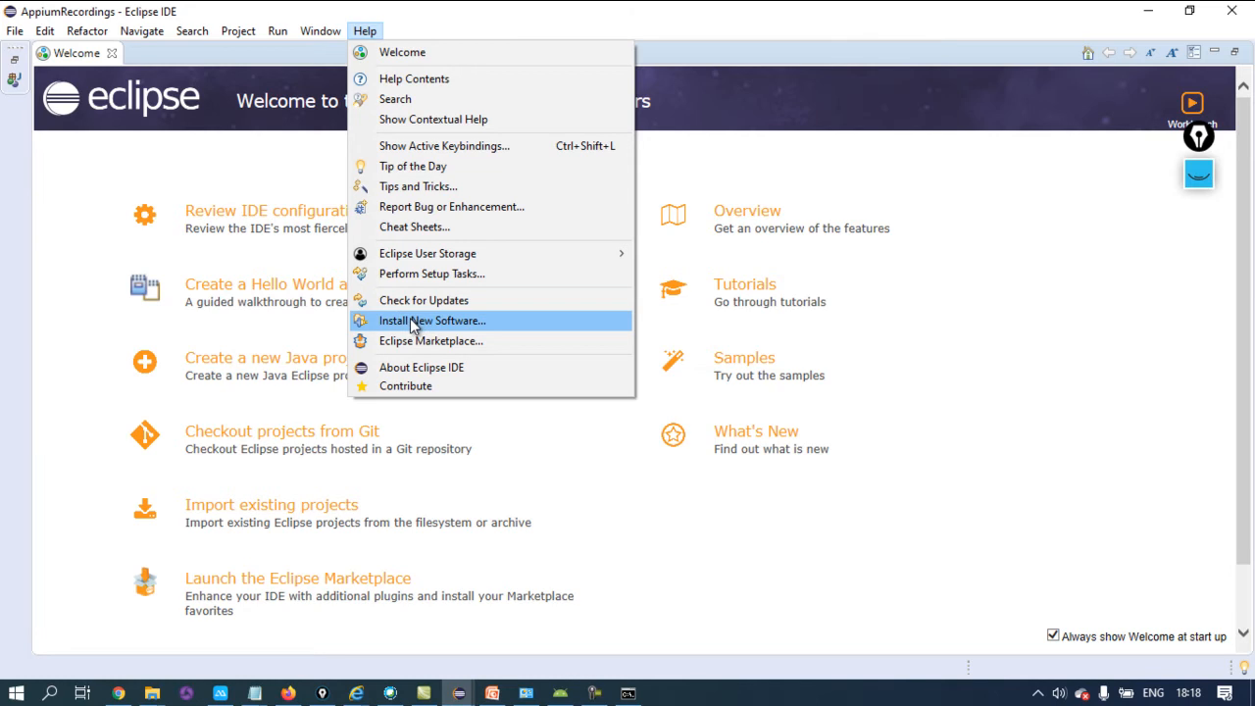
pyautogui.click(412, 321)
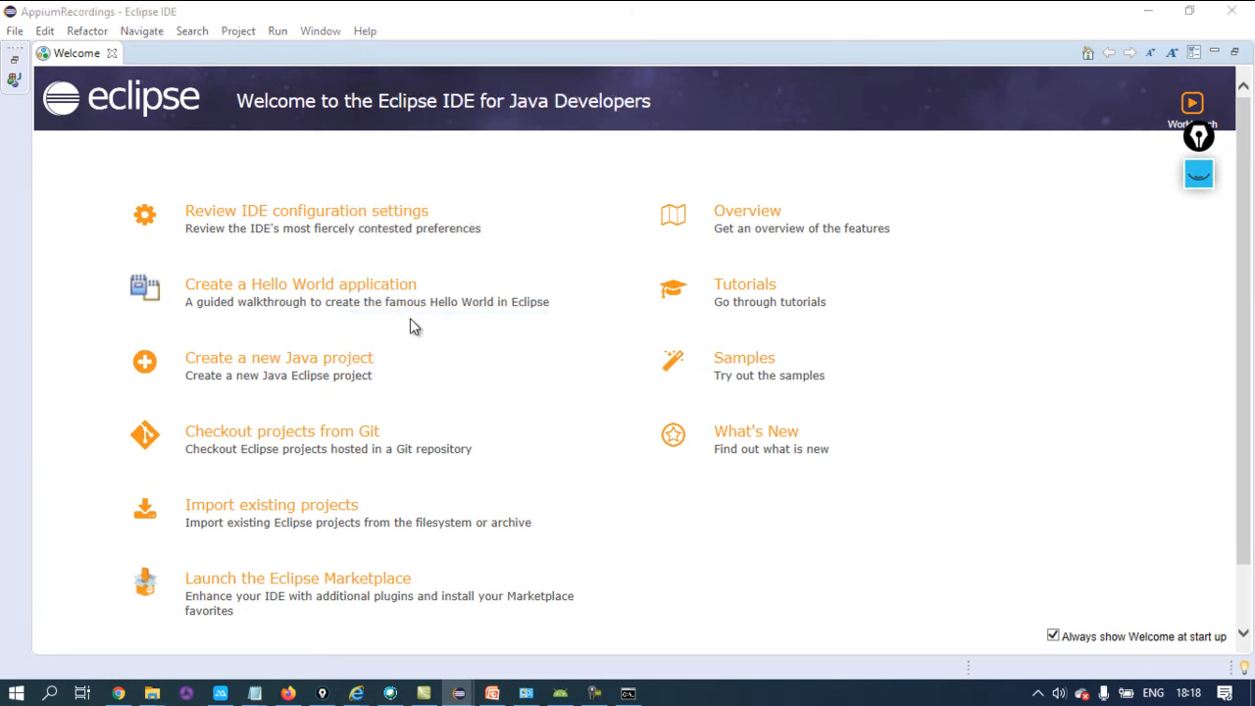
pyautogui.click(492, 694)
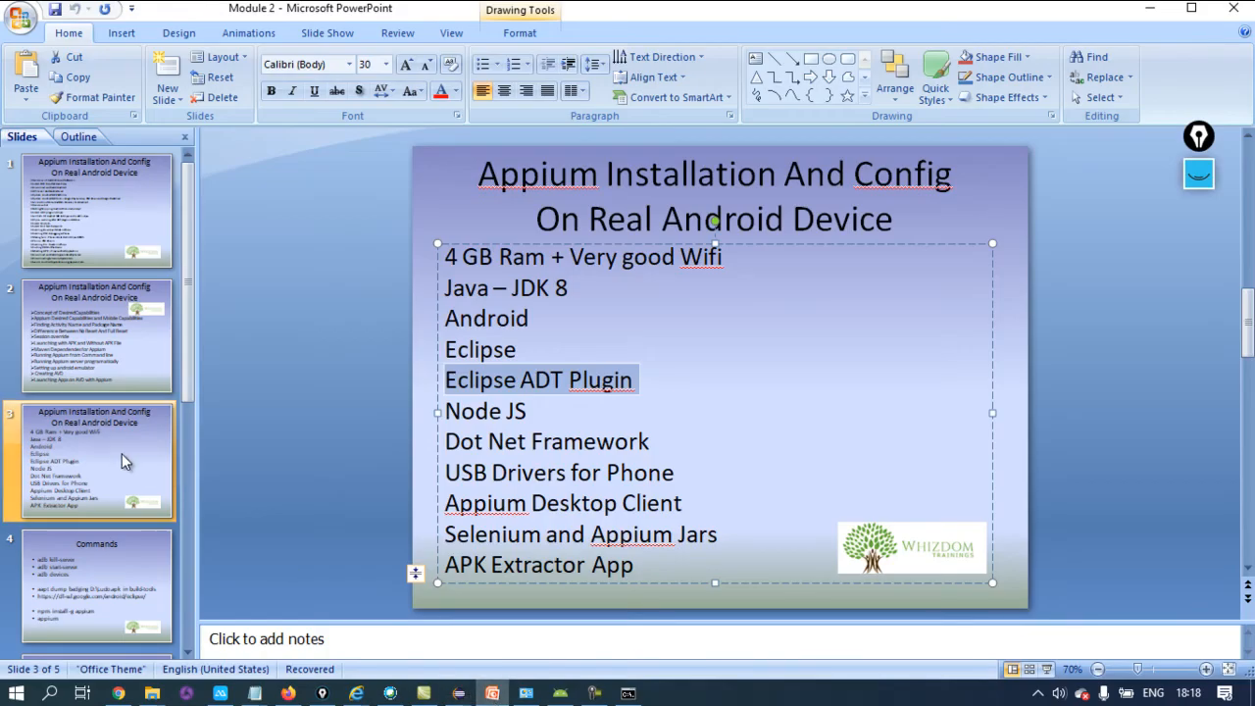
pyautogui.click(102, 568)
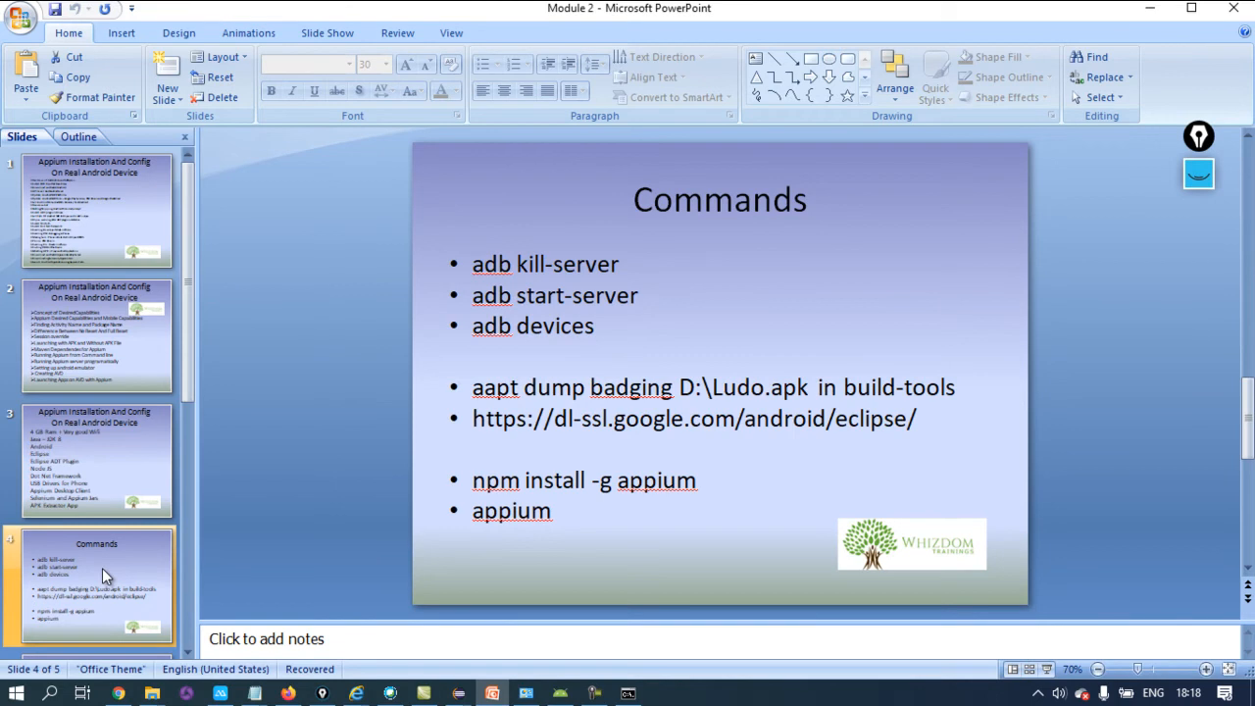
pyautogui.click(577, 387)
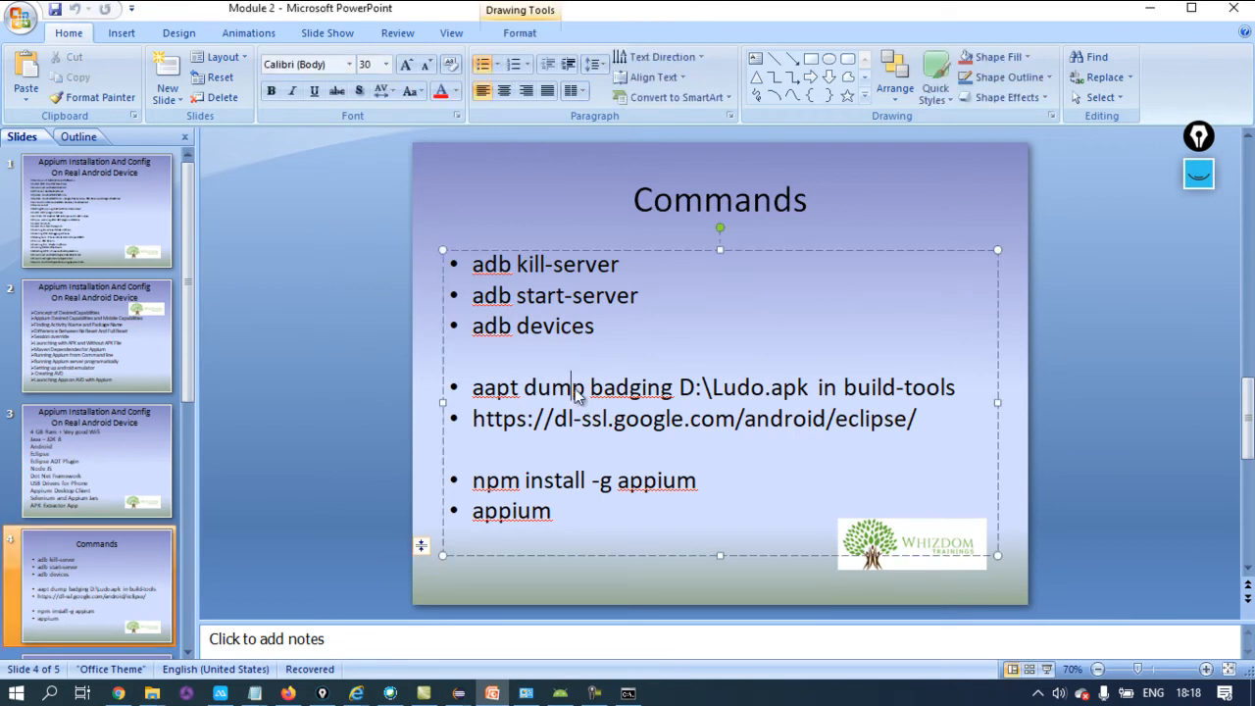
pyautogui.doubleClick(603, 428)
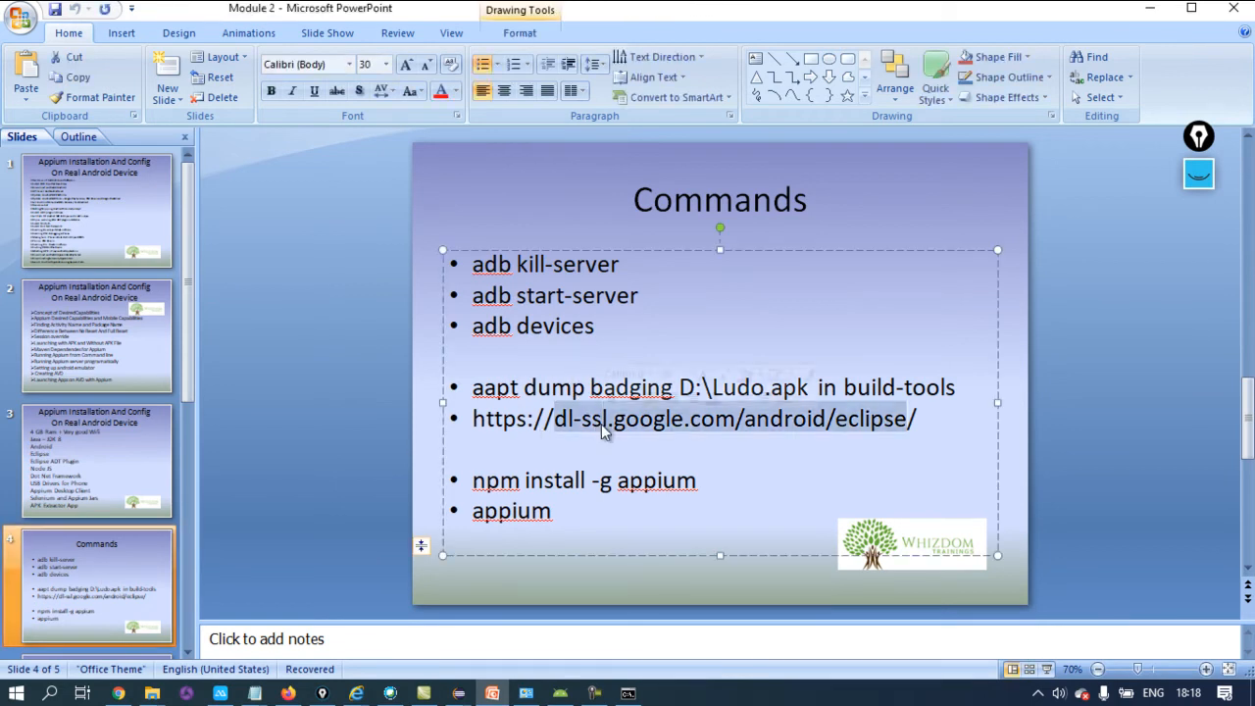
pyautogui.click(474, 426)
pyautogui.tripleClick(477, 428)
pyautogui.hotkey('ctrl', 'c')
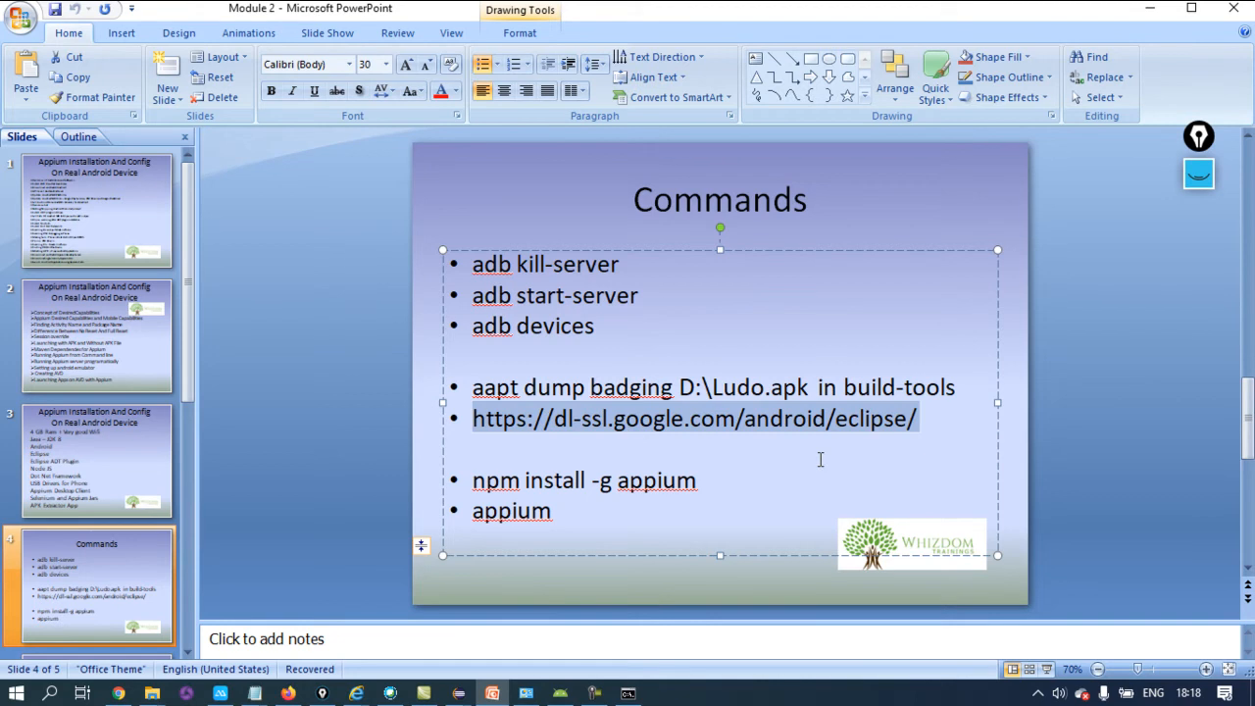
pyautogui.hotkey('alt', 'Tab')
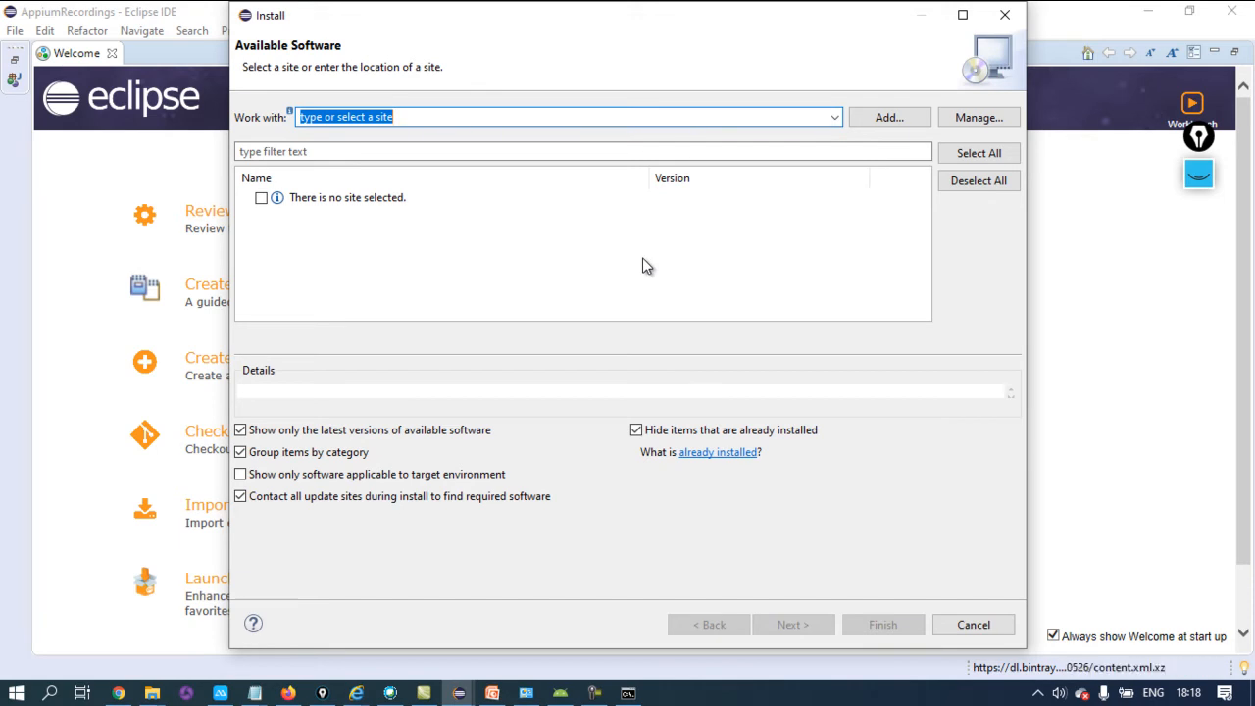
pyautogui.hotkey('ctrl', 'v')
pyautogui.press('Return')
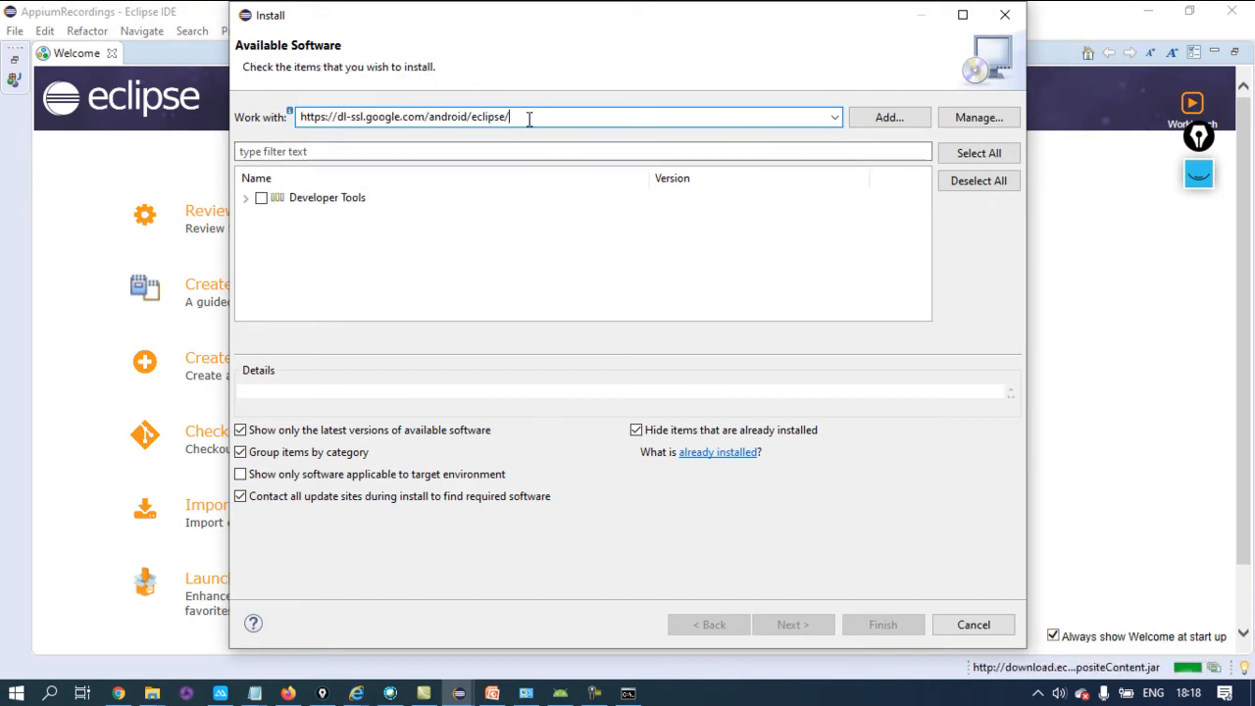
pyautogui.click(262, 199)
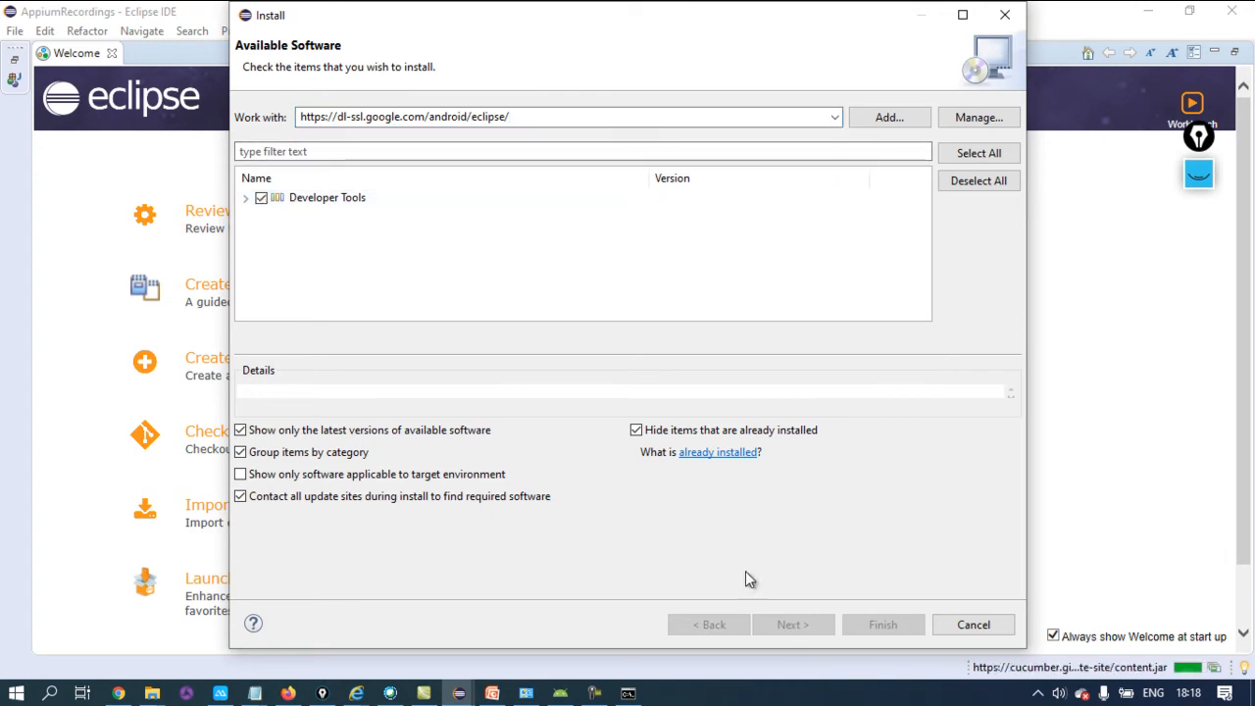
pyautogui.click(972, 624)
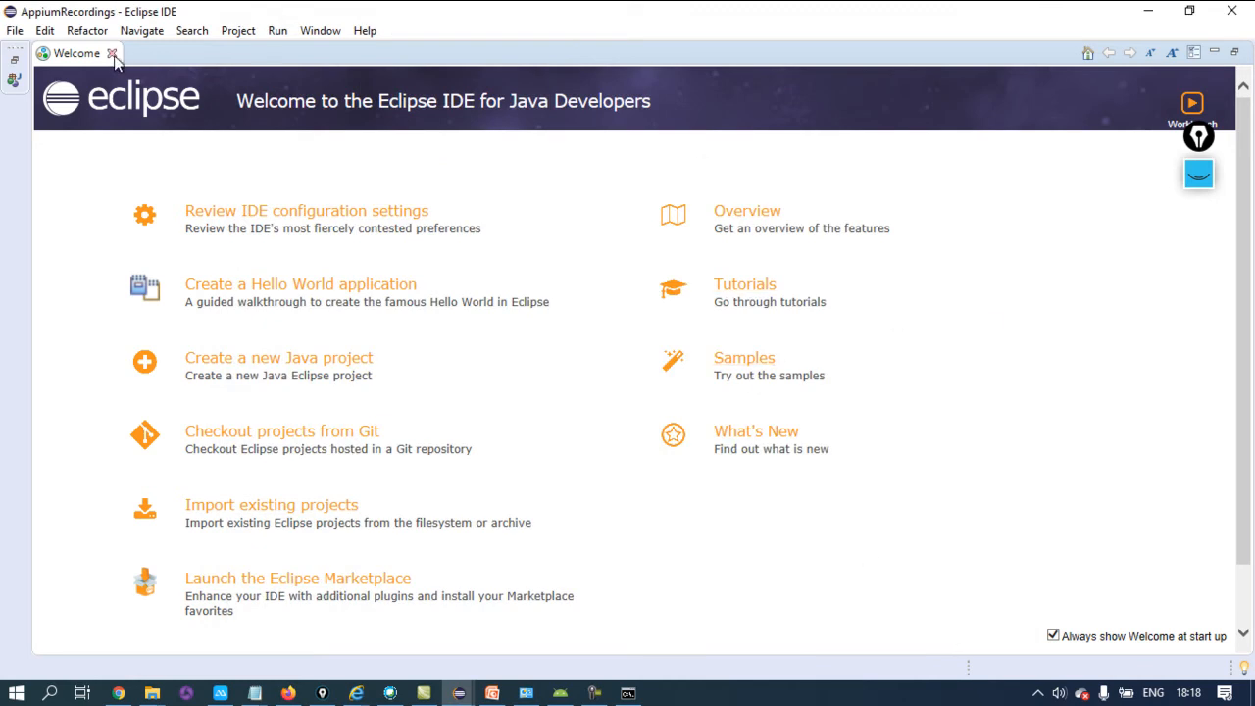
# Switch to the Appium topic list in Chrome and highlight Phone in the entry Making Sure Phone is Detected in Eclipse DDMS
pyautogui.hotkey('alt', 'Tab')
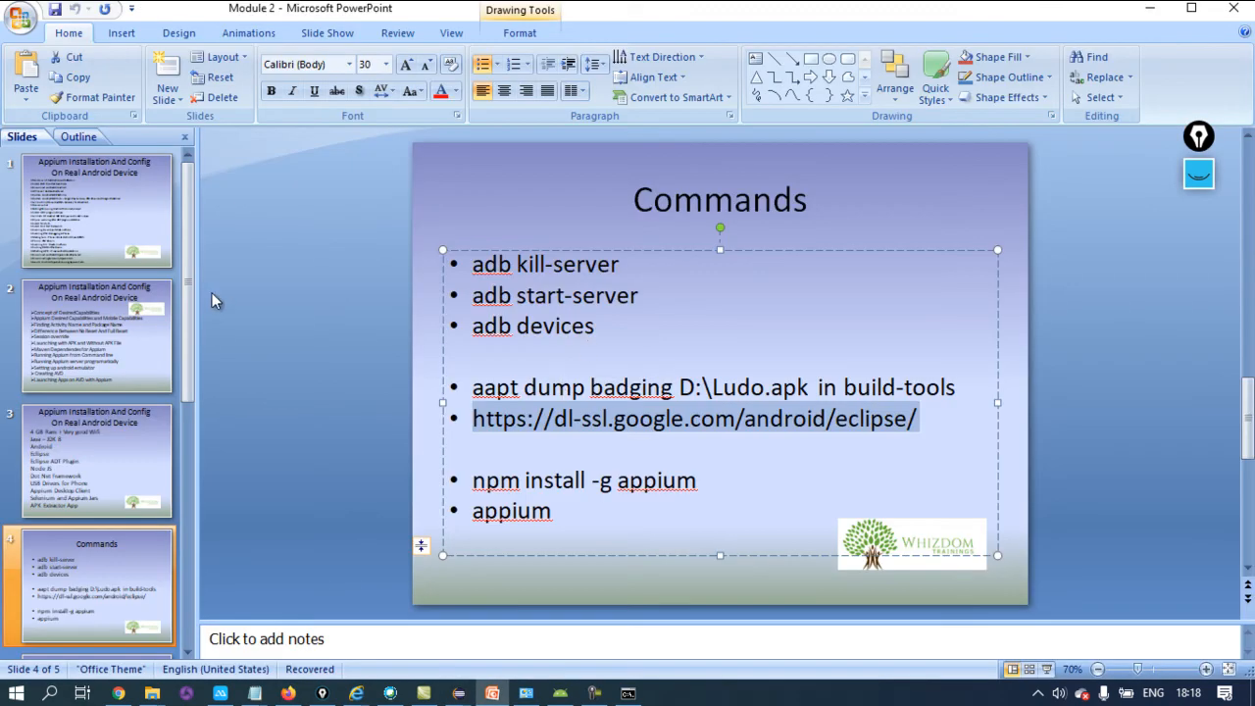
pyautogui.hotkey('alt', 'Tab')
pyautogui.press('Tab')
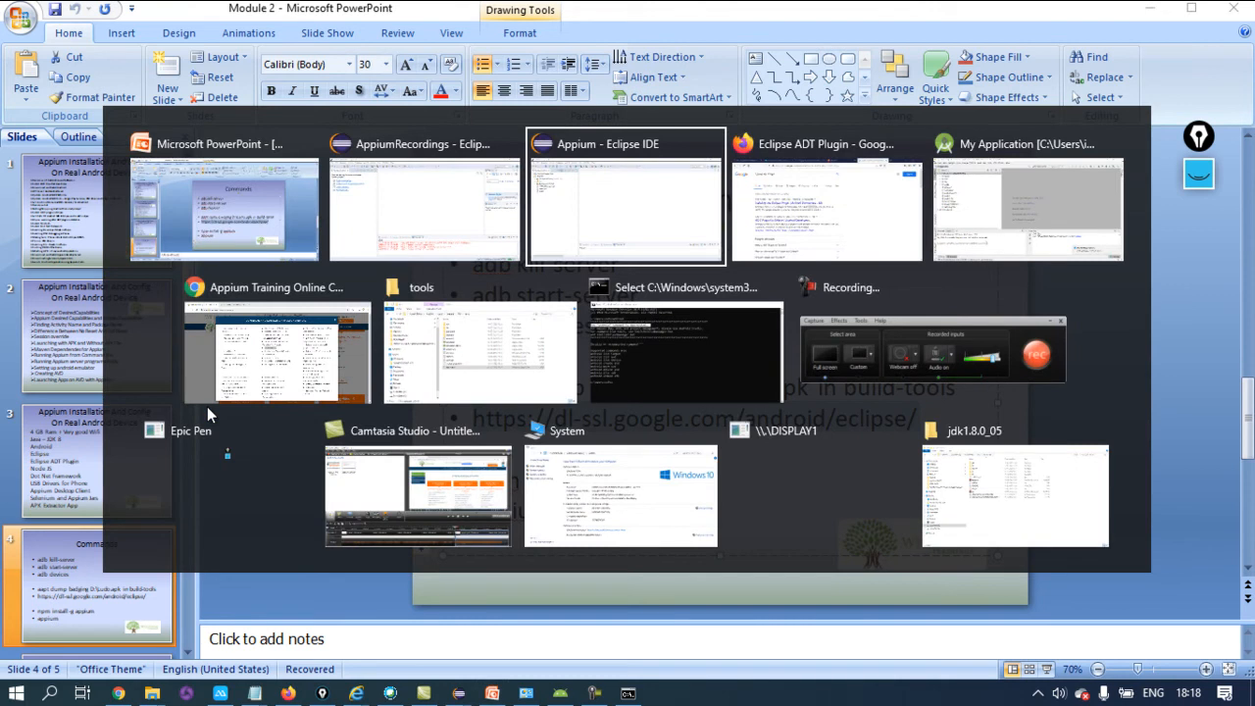
pyautogui.press('Tab')
pyautogui.press('Tab')
pyautogui.press('Tab')
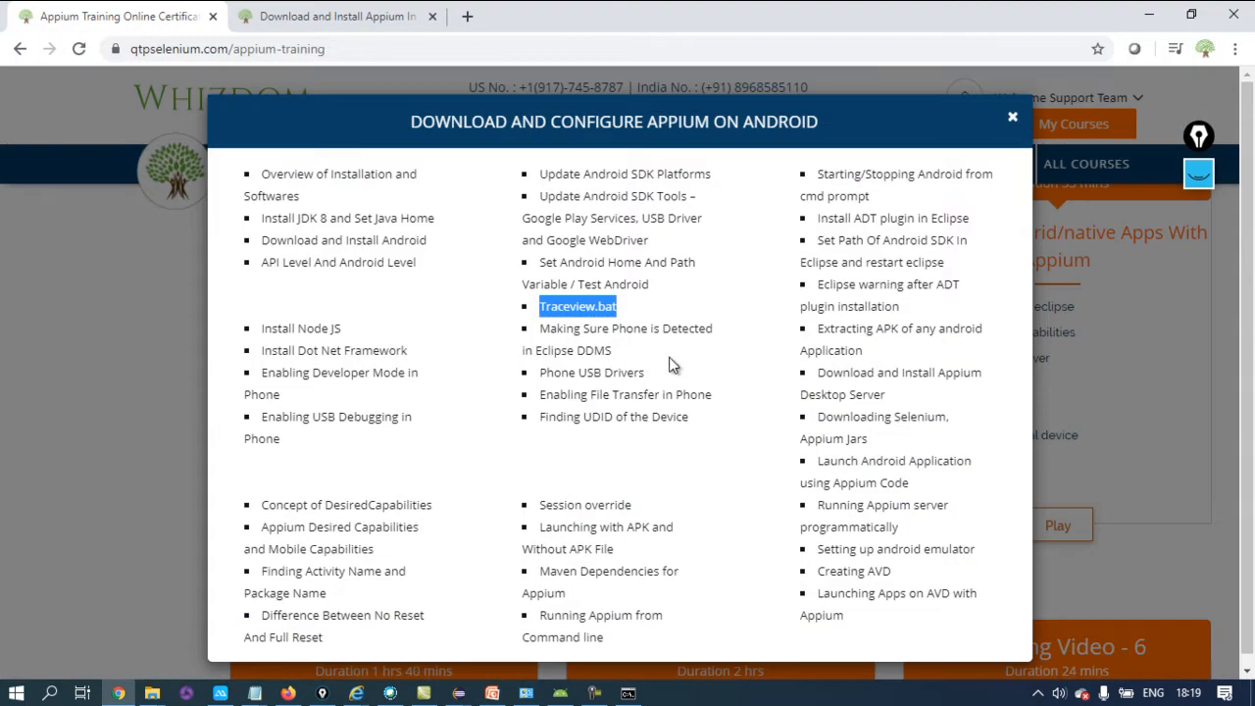
pyautogui.doubleClick(614, 329)
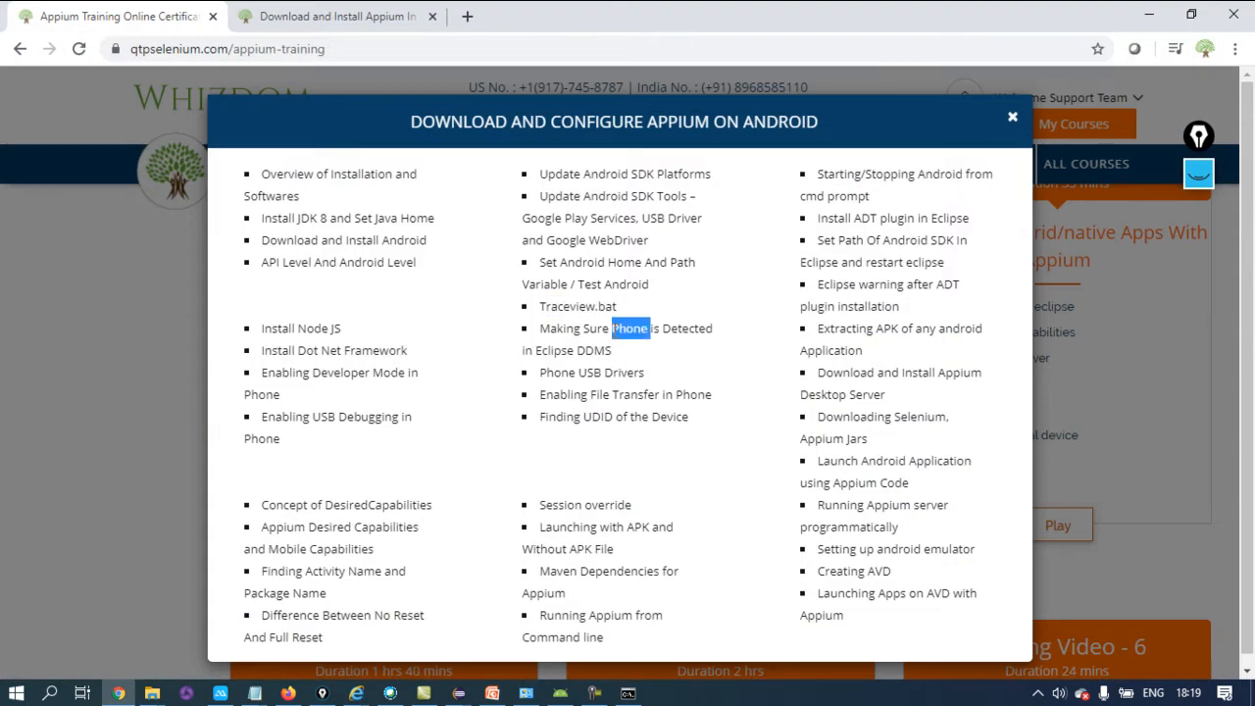
# Switch to the AppiumRecordings Eclipse window and open the Android preferences with the category's subpages expanded
pyautogui.hotkey('alt', 'Tab')
pyautogui.hotkey('alt', 'Tab')
pyautogui.press('Tab')
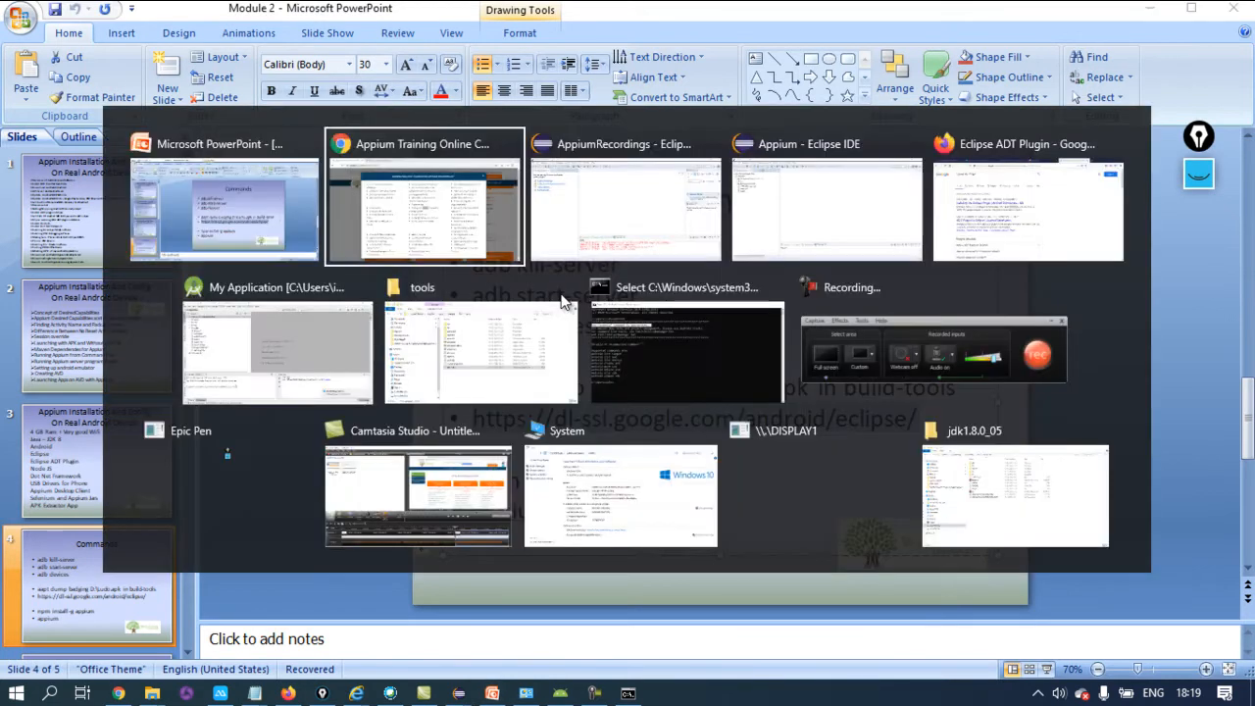
pyautogui.click(366, 30)
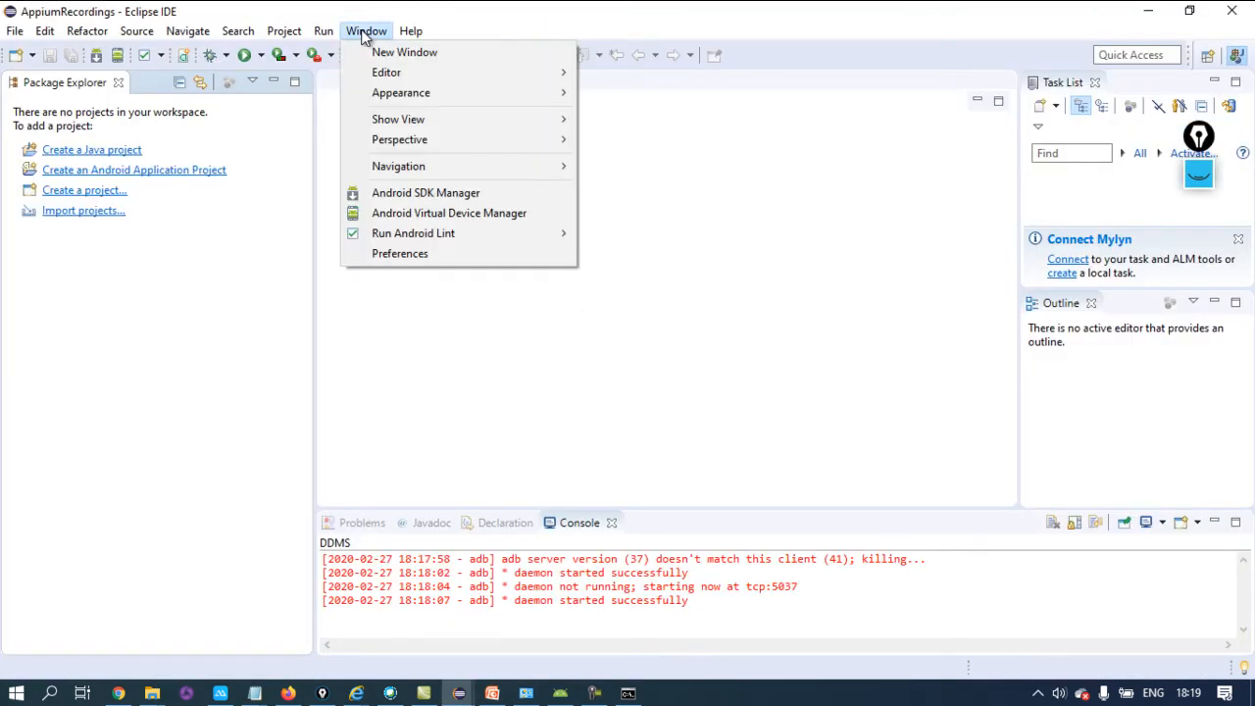
pyautogui.click(400, 254)
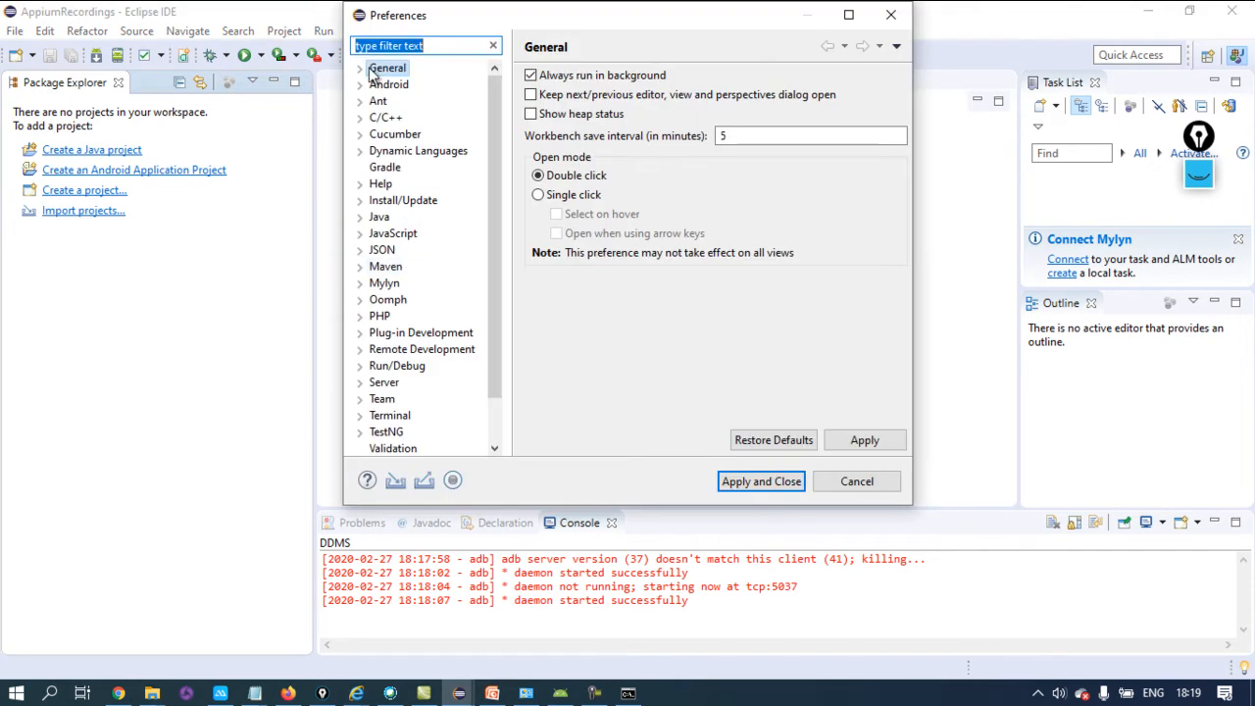
pyautogui.click(385, 87)
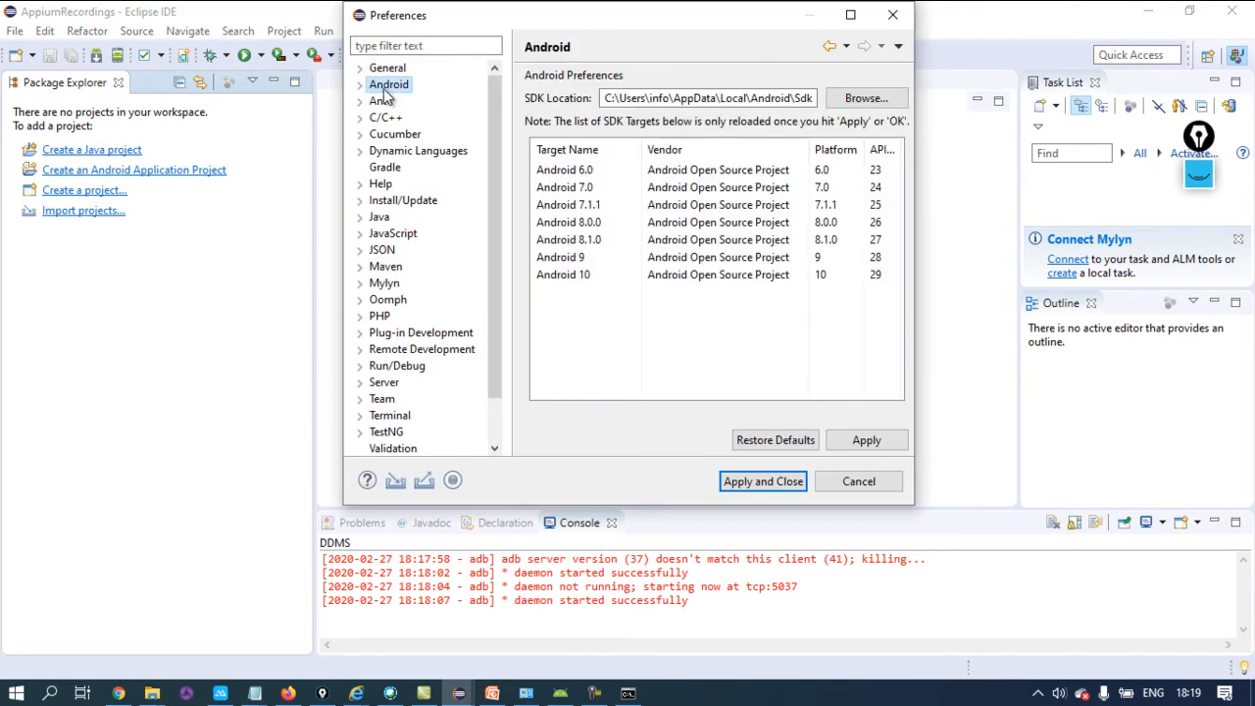
pyautogui.click(361, 85)
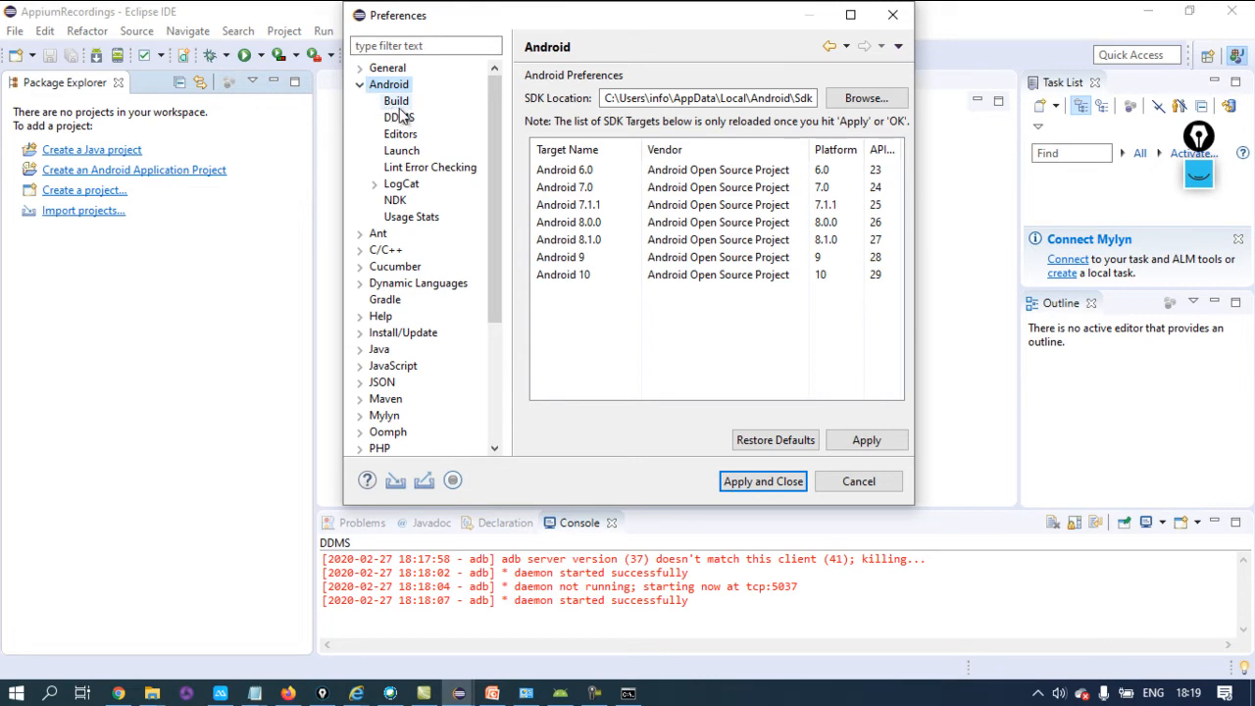
# Highlight the complete SDK Location path in the Android preferences, leaving the path as it is
pyautogui.click(605, 98)
pyautogui.moveTo(605, 98); pyautogui.dragTo(814, 139)
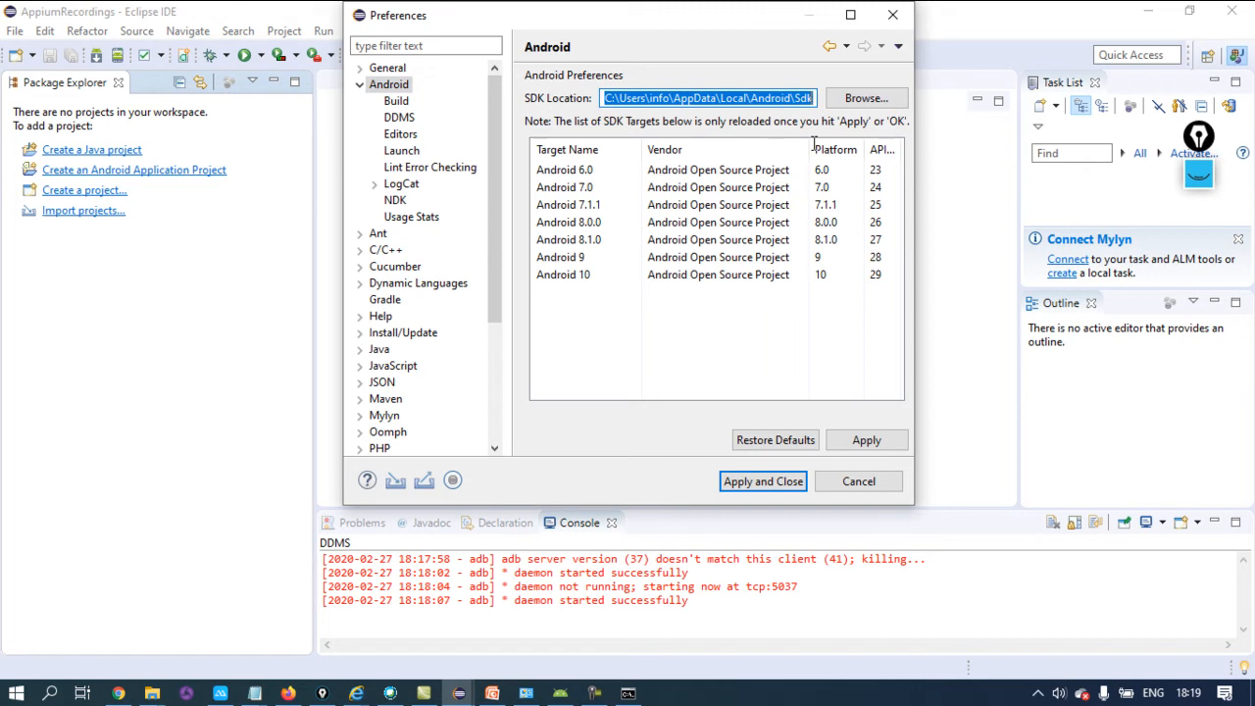
pyautogui.click(783, 97)
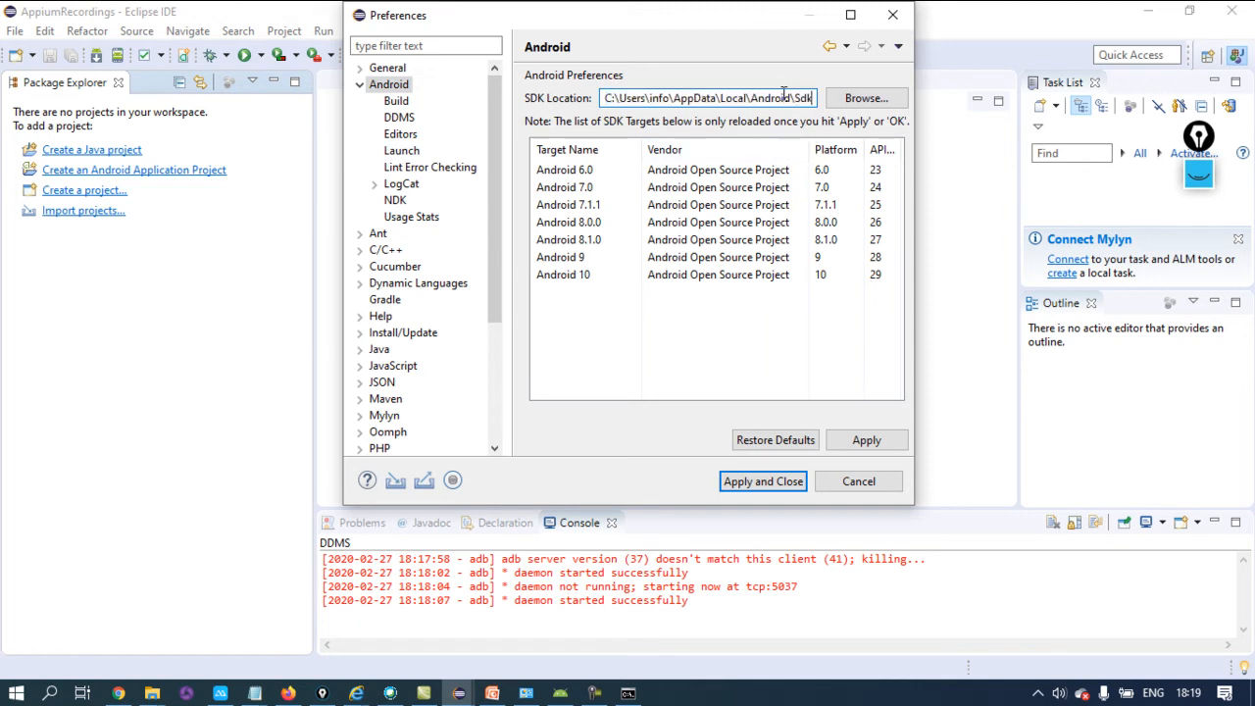
# Compare the SDK Location path in Eclipse's Android preferences with the Android SDK Location in Android Studio, highlighting both paths
pyautogui.doubleClick(784, 97)
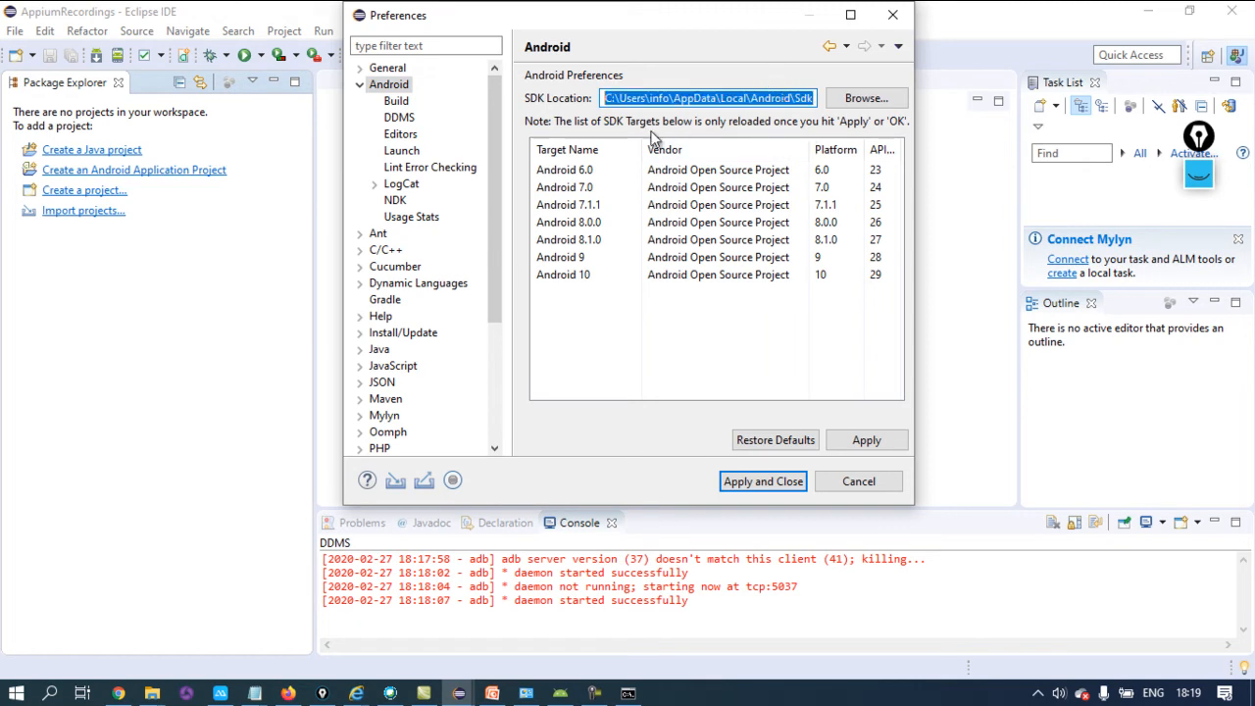
pyautogui.click(558, 690)
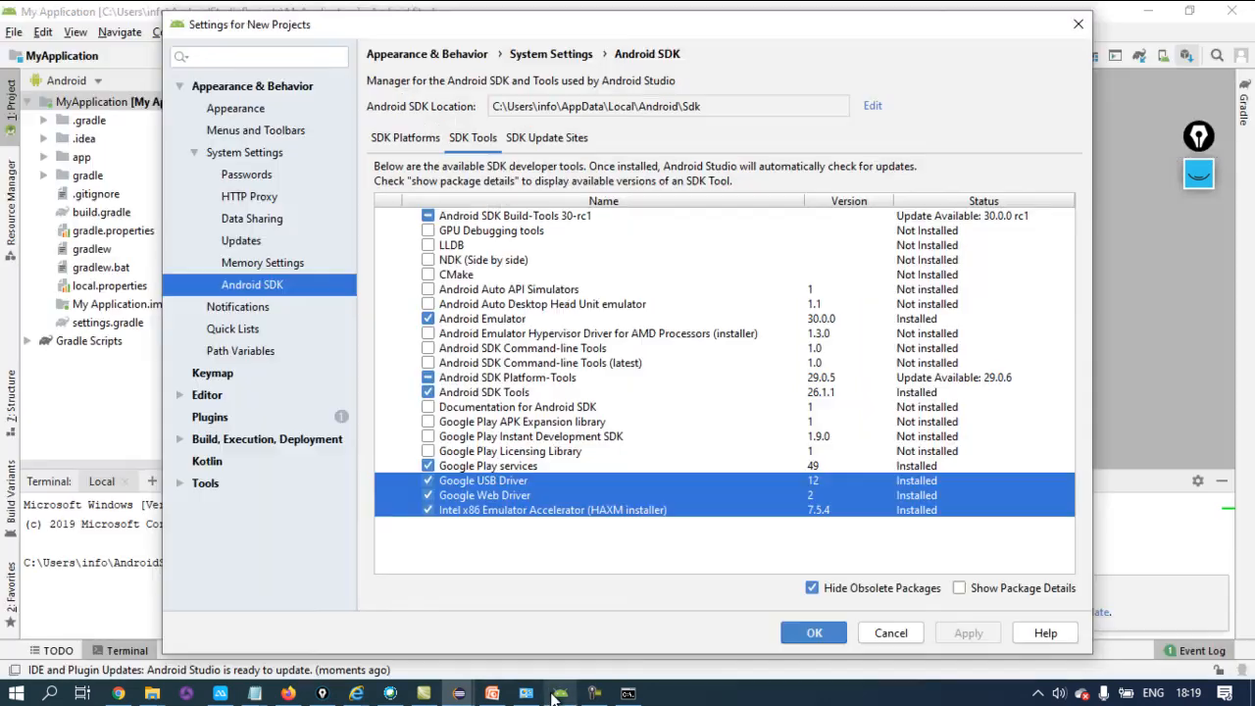
pyautogui.tripleClick(701, 105)
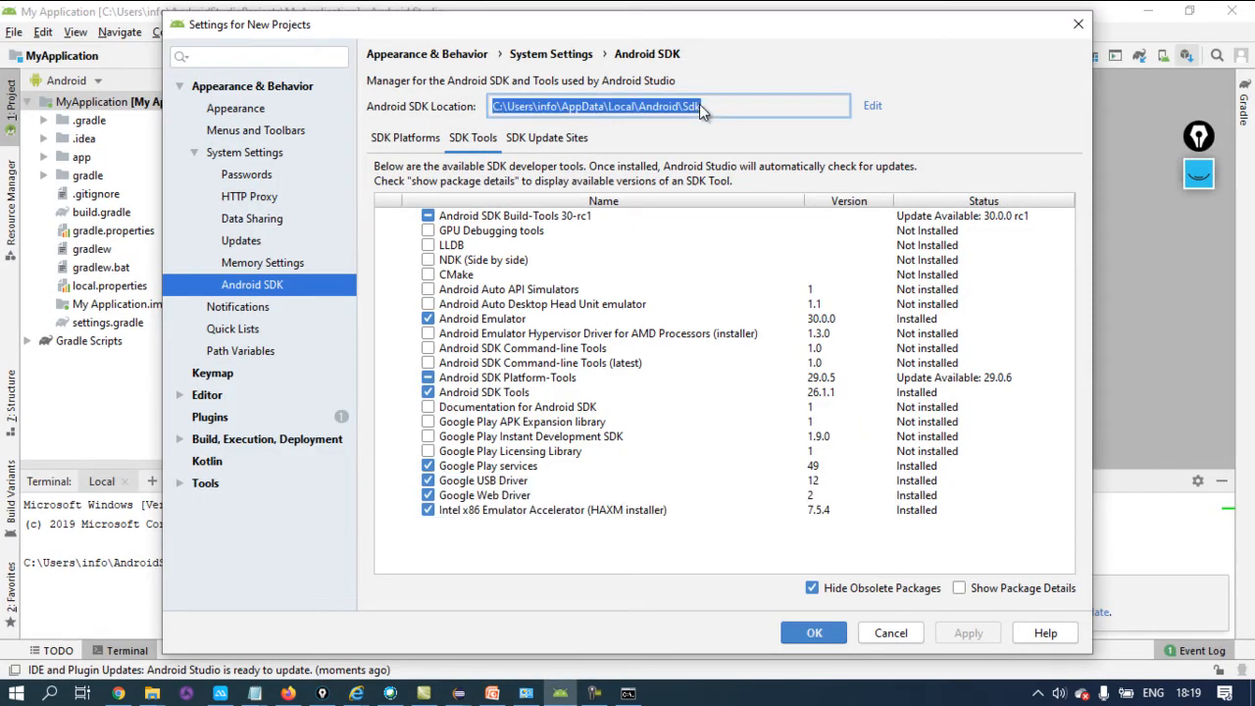
pyautogui.tripleClick(694, 107)
pyautogui.tripleClick(695, 108)
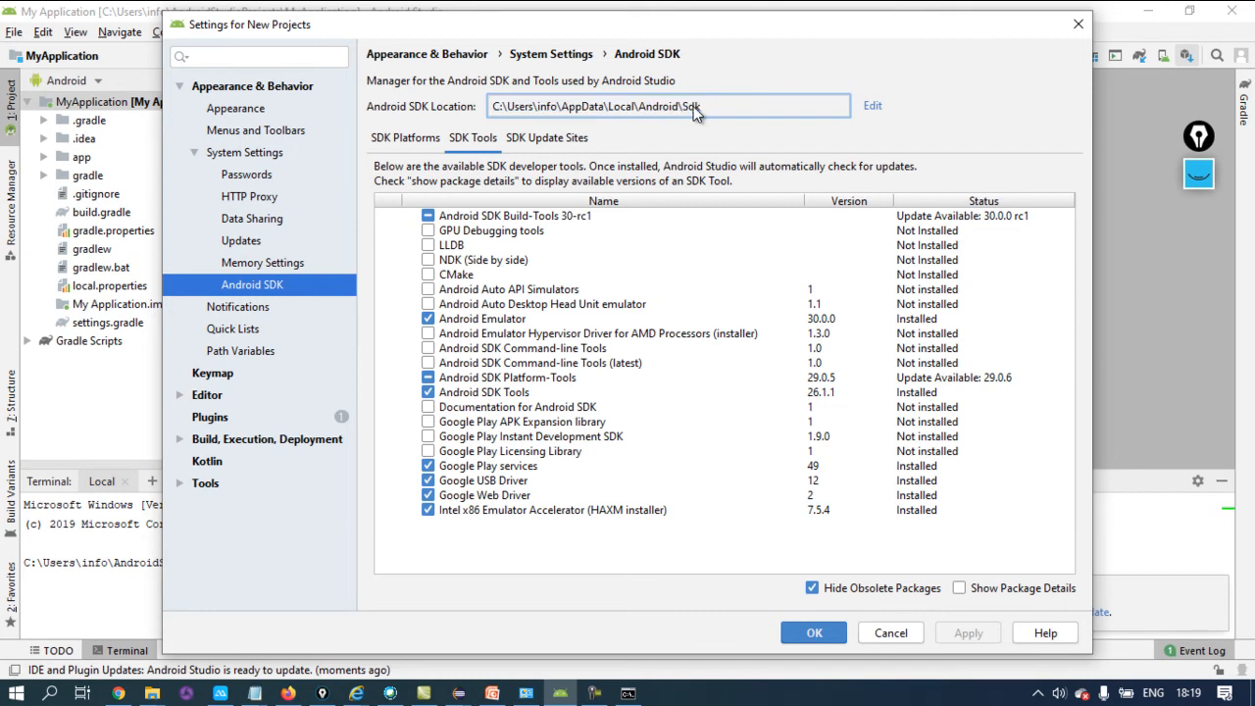
# Return to the AppiumRecordings Eclipse window and close the Android preferences without changing the SDK Location
pyautogui.click(458, 694)
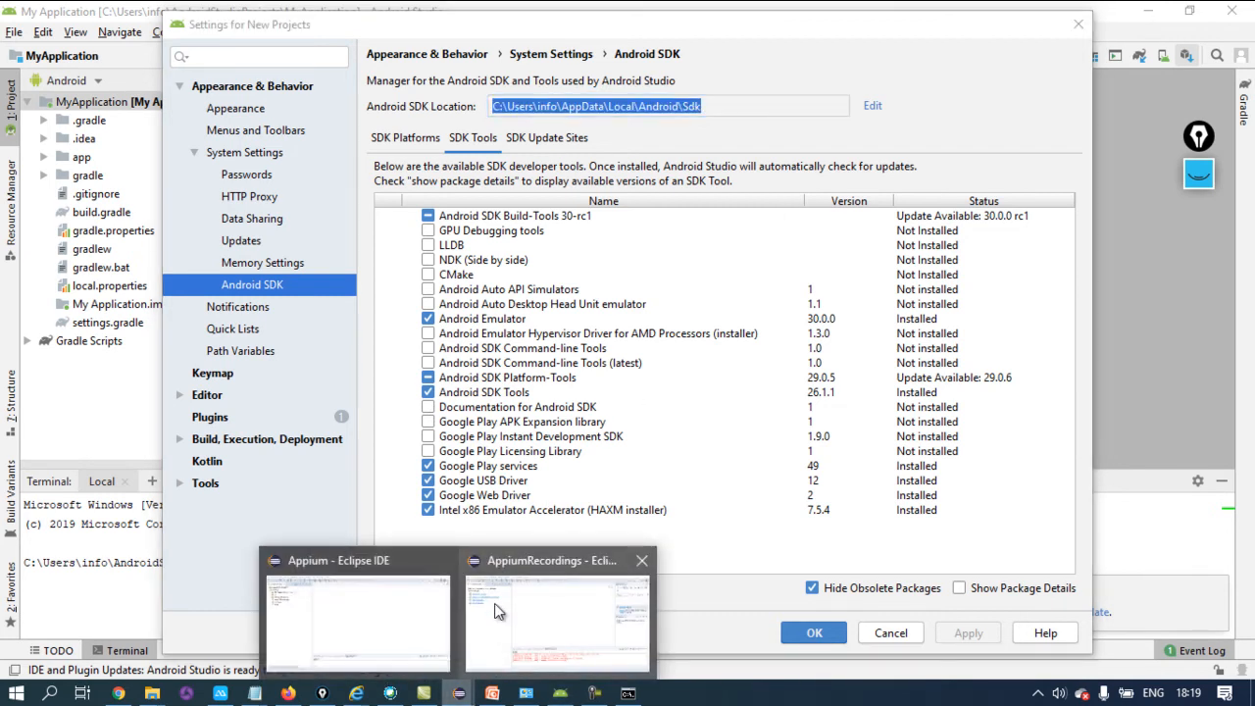
pyautogui.click(494, 603)
pyautogui.click(798, 98)
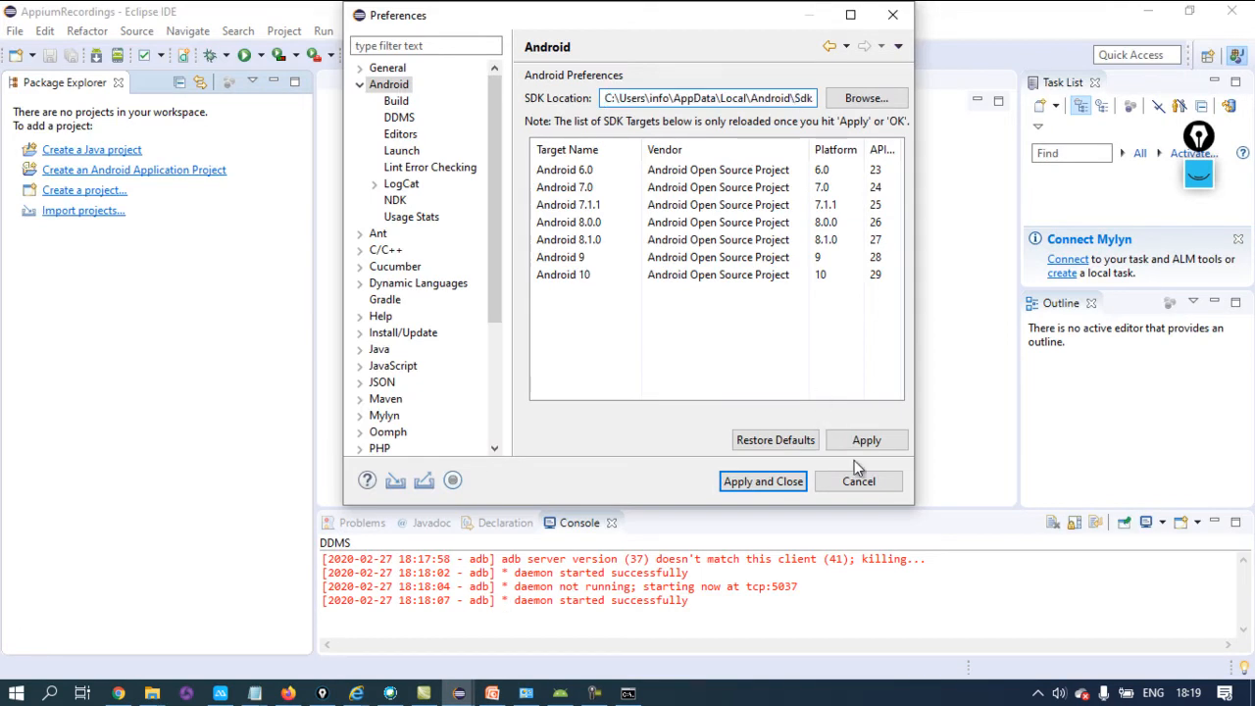
pyautogui.click(892, 14)
# Switch to the Appium topic list in Chrome and point out the entry Making Sure Phone is Detected in Eclipse DDMS
pyautogui.hotkey('alt', 'Tab')
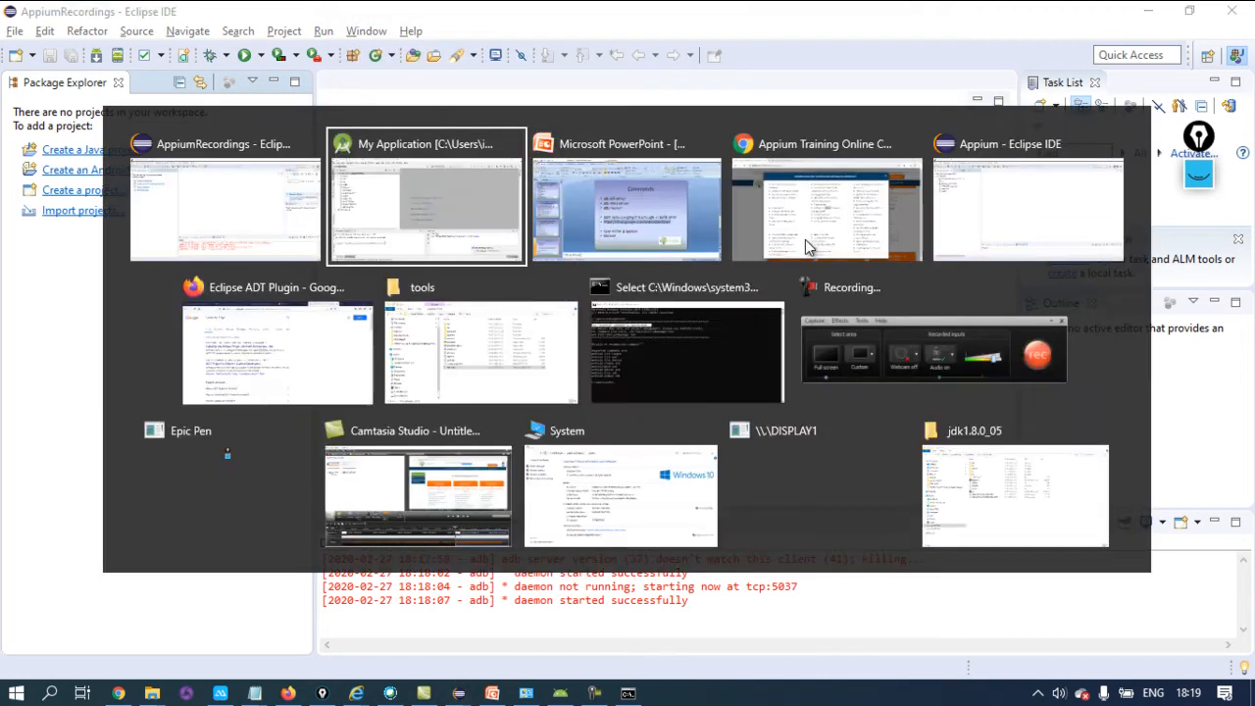
pyautogui.hotkey('alt', 'Tab')
pyautogui.hotkey('alt', 'Tab')
pyautogui.hotkey('alt', 'Tab')
pyautogui.hotkey('alt', 'Tab')
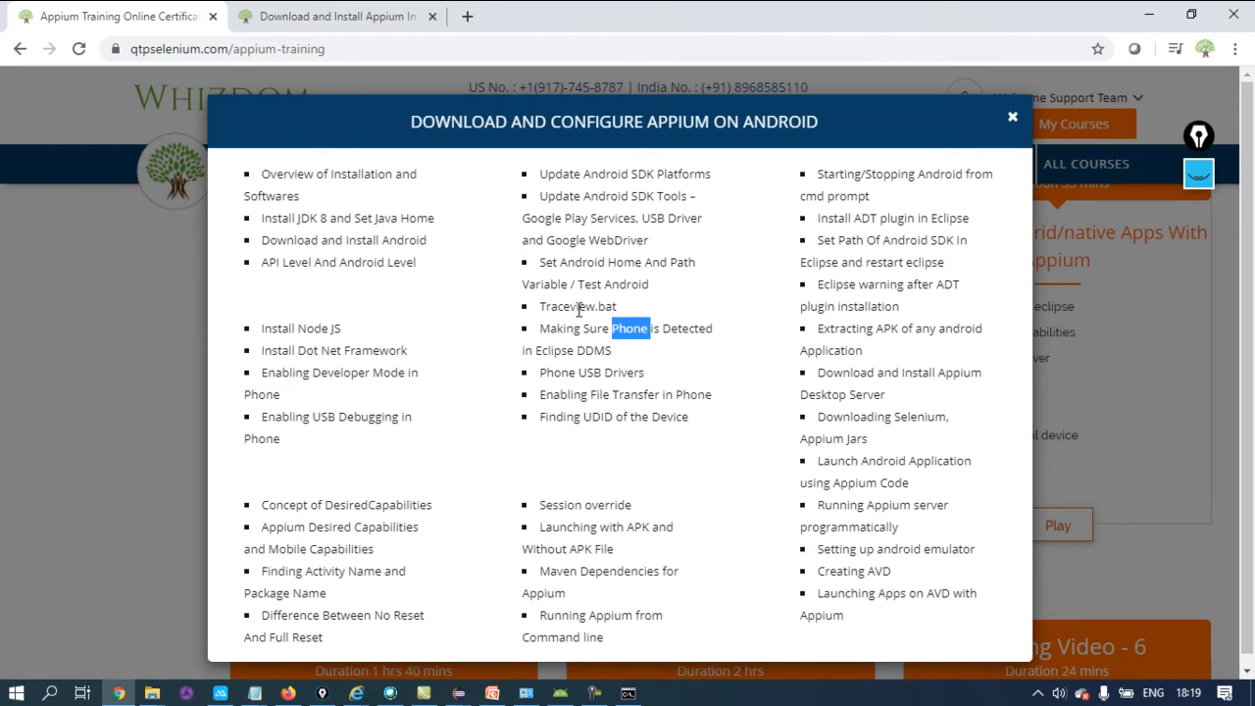
pyautogui.doubleClick(577, 307)
pyautogui.tripleClick(579, 329)
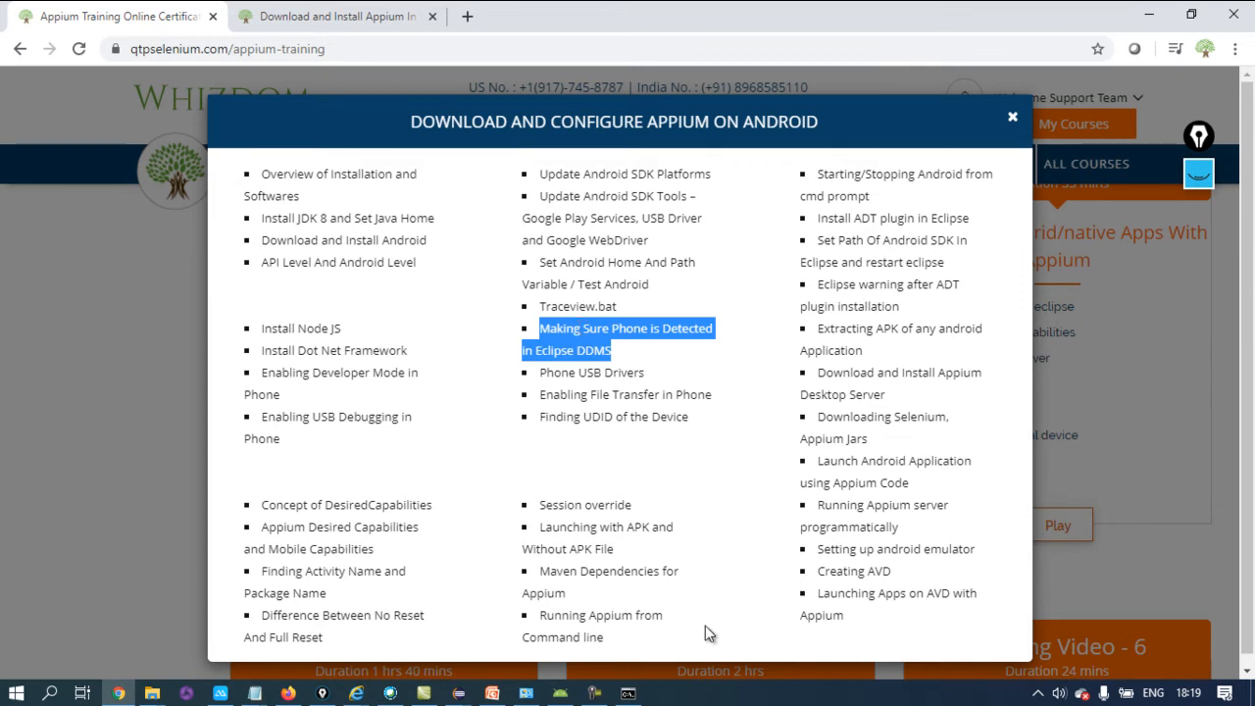
pyautogui.click(619, 325)
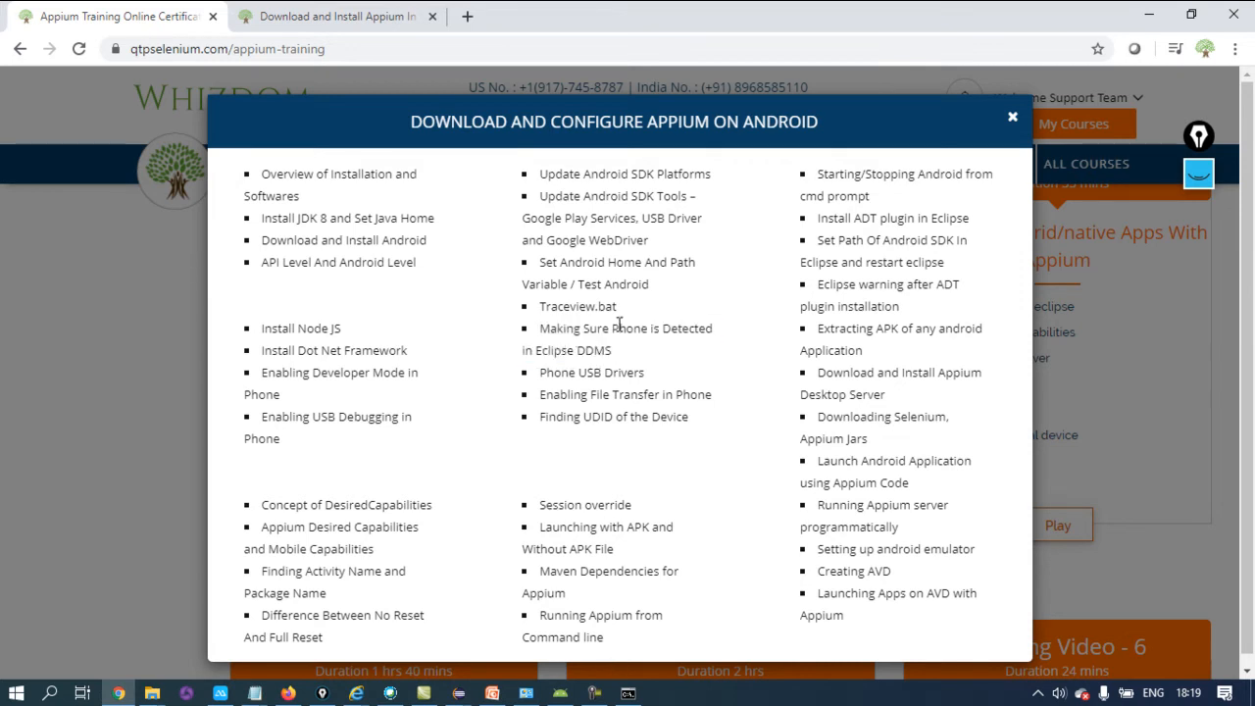
# Show the desktop and launch ApowerMirror from its shortcut
pyautogui.rightClick(700, 684)
pyautogui.click(751, 575)
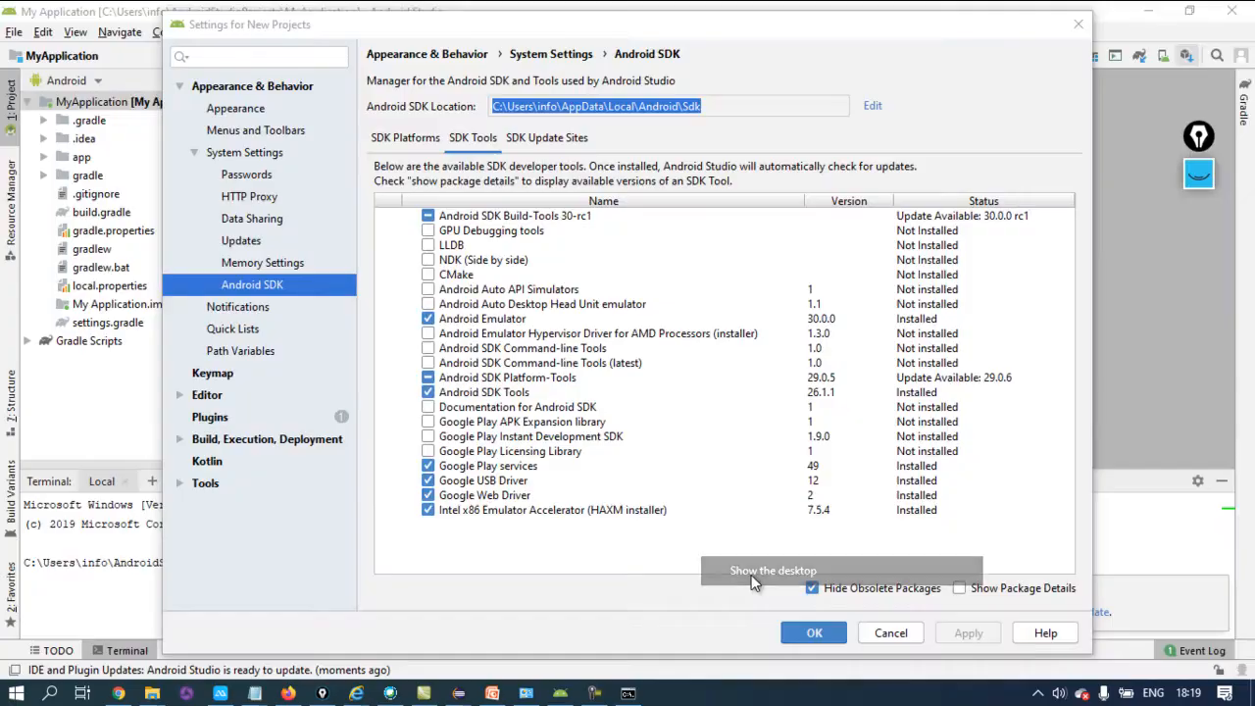
pyautogui.click(165, 227)
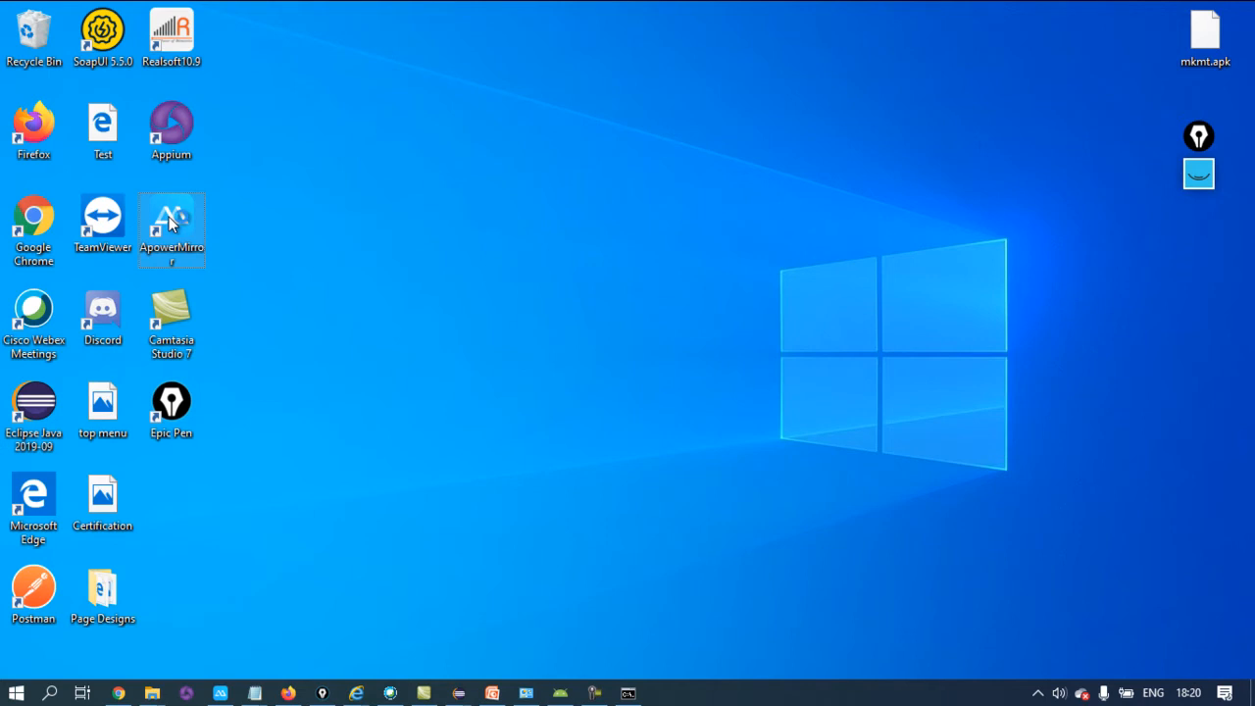
pyautogui.doubleClick(168, 217)
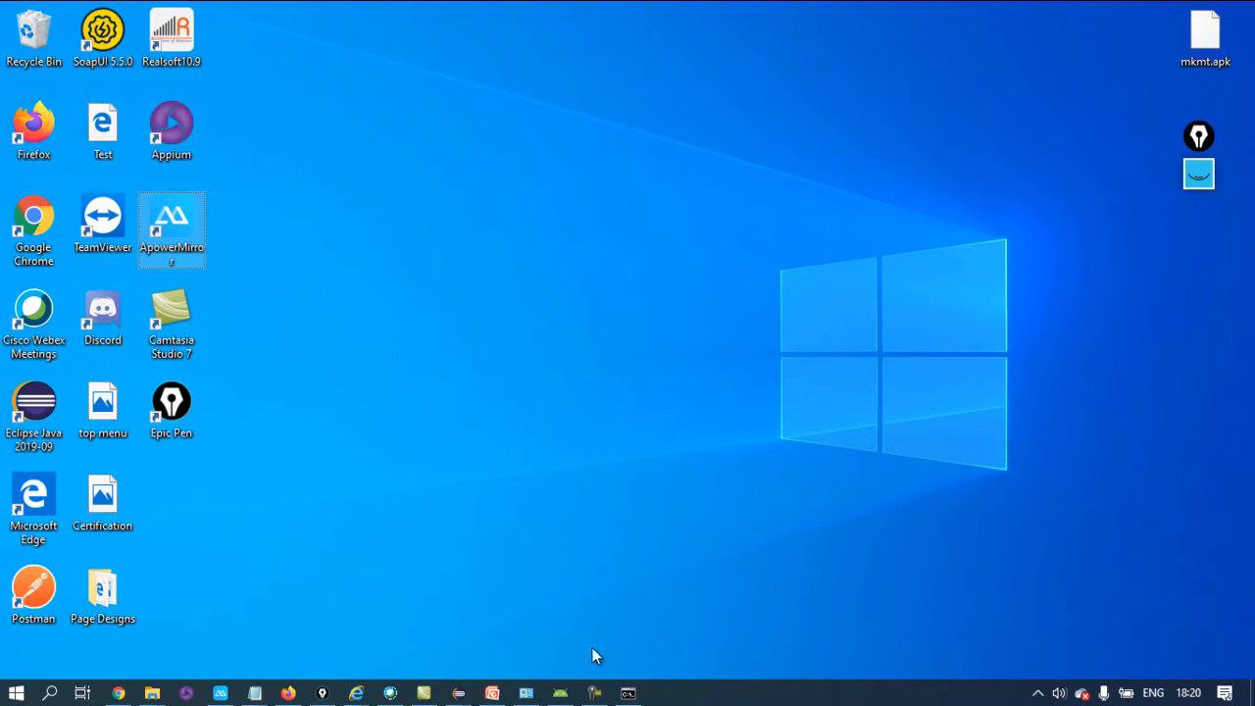
pyautogui.click(593, 691)
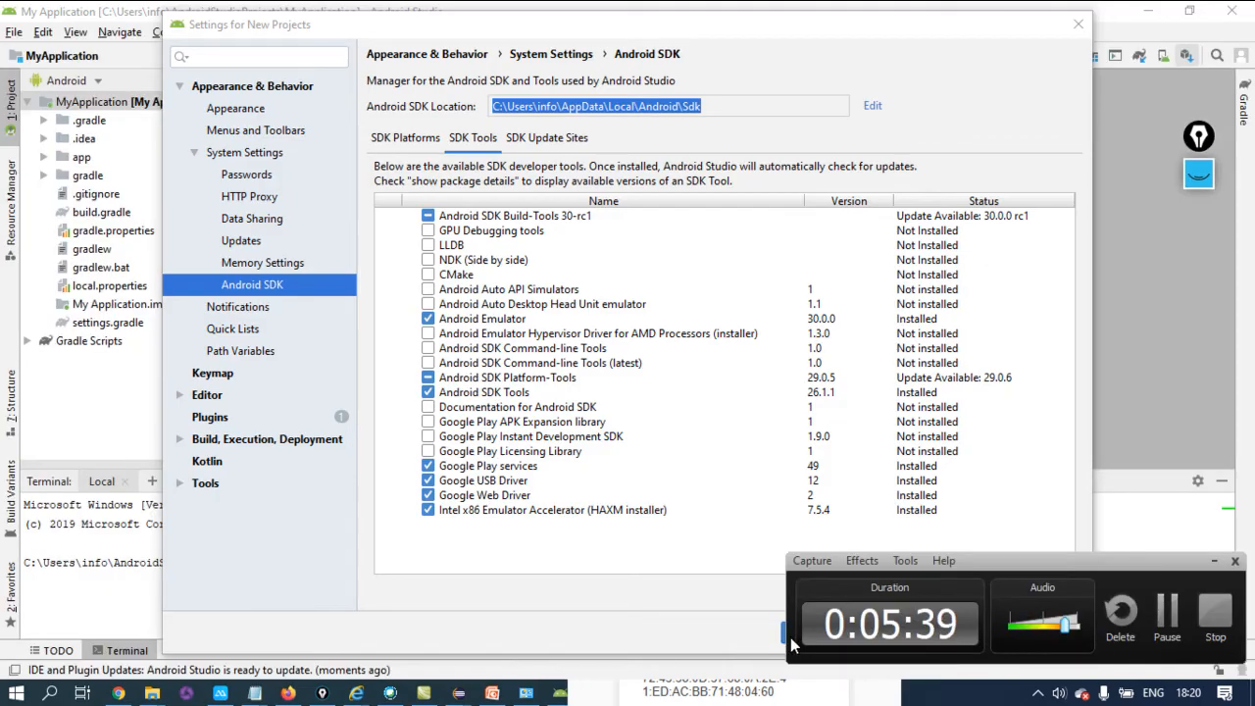
pyautogui.click(1165, 615)
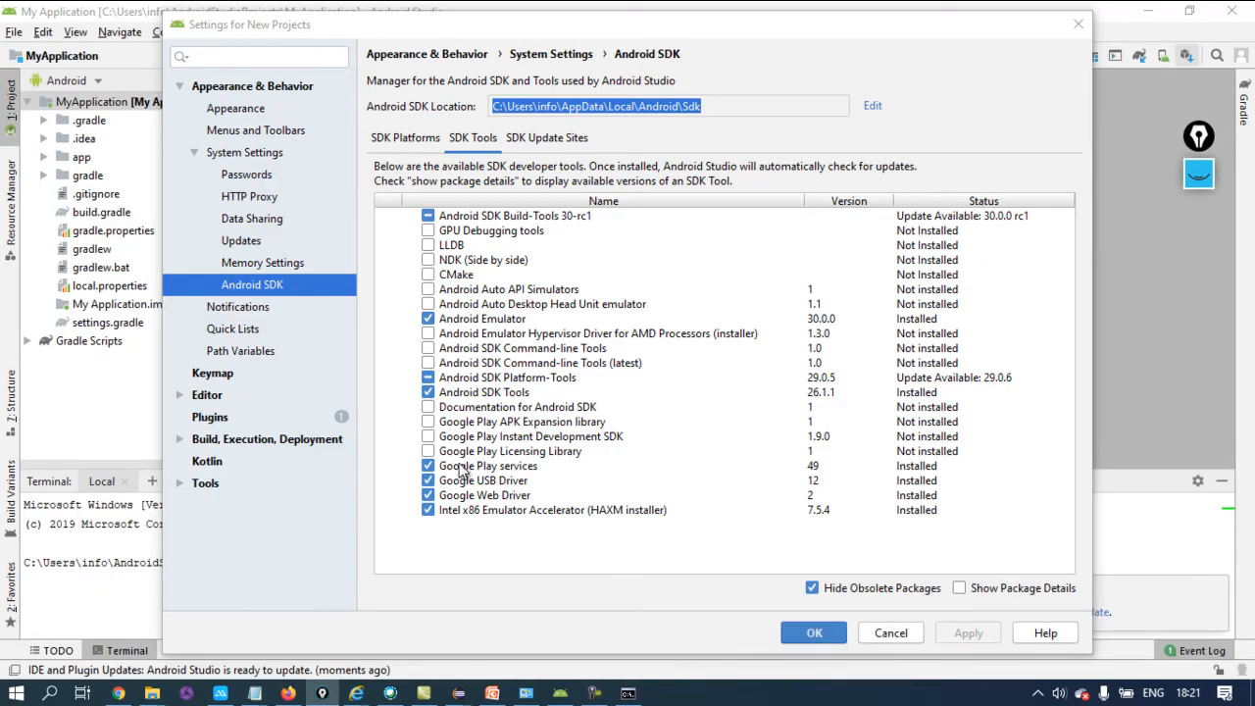
# Mirror the phone in ApowerMirror over the USB connection, confirming that USB debugging is enabled, and move the mirrored phone window slightly up
pyautogui.click(221, 694)
pyautogui.moveTo(757, 359); pyautogui.dragTo(597, 59)
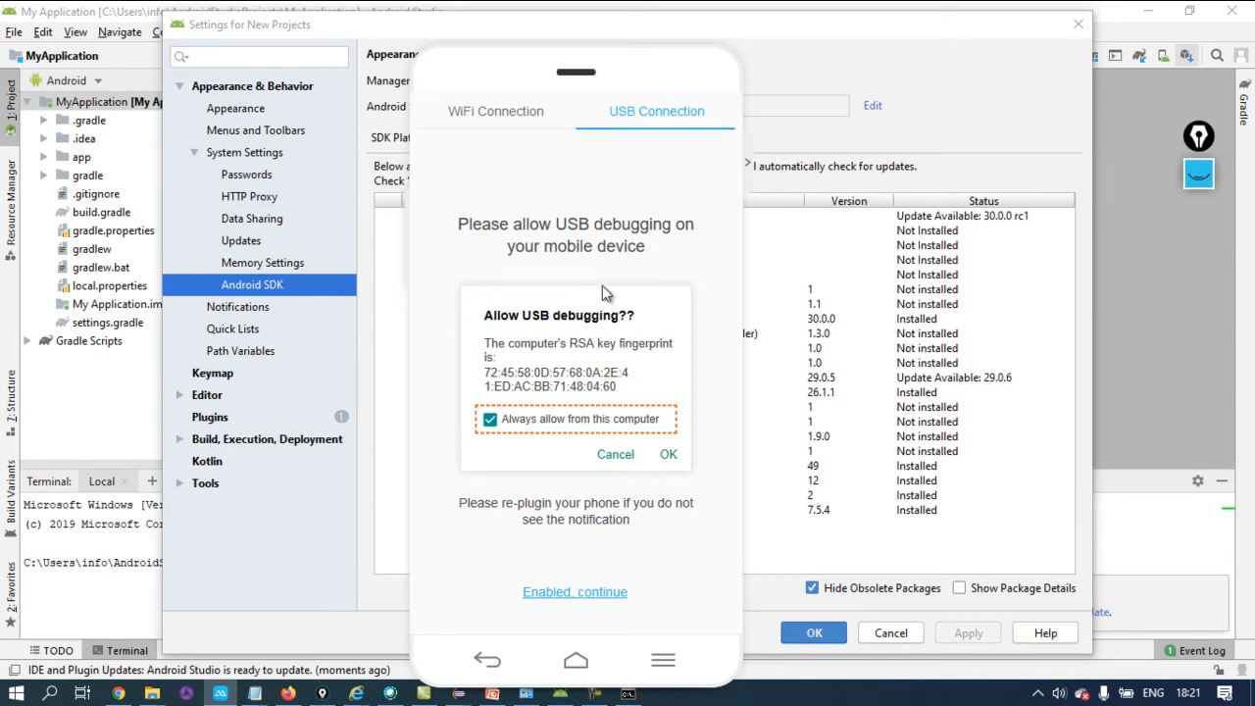
pyautogui.click(502, 117)
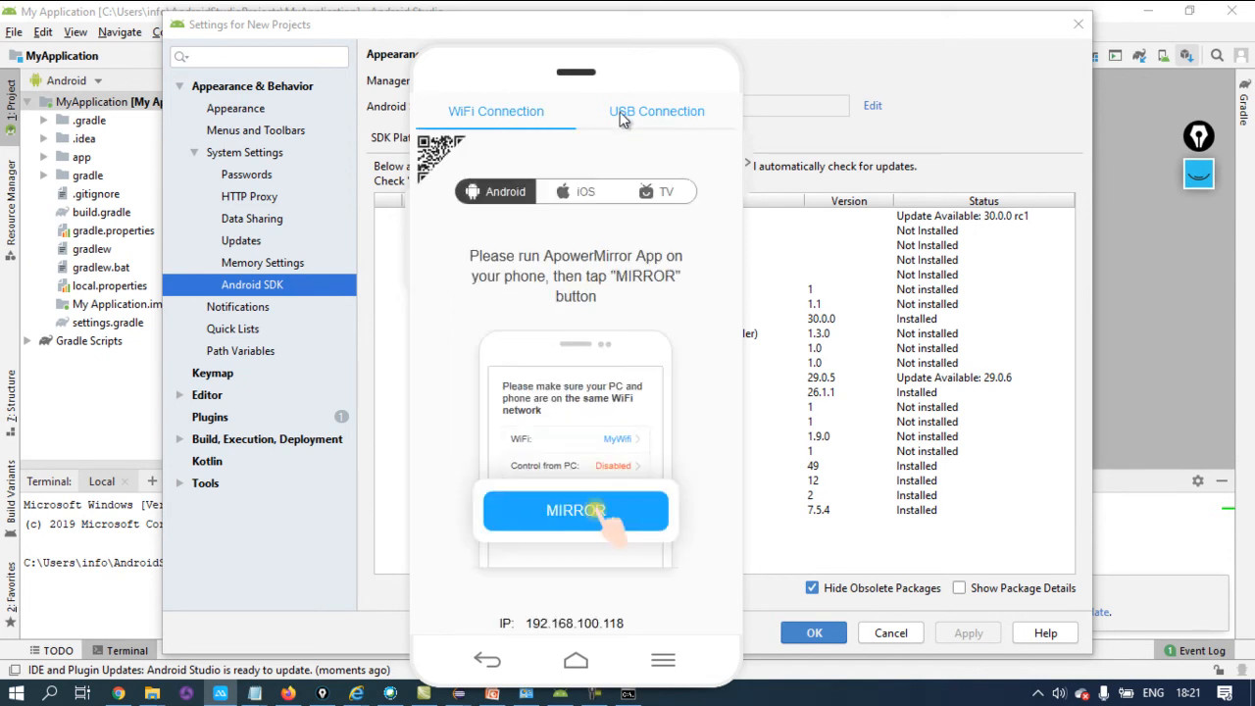
pyautogui.click(620, 116)
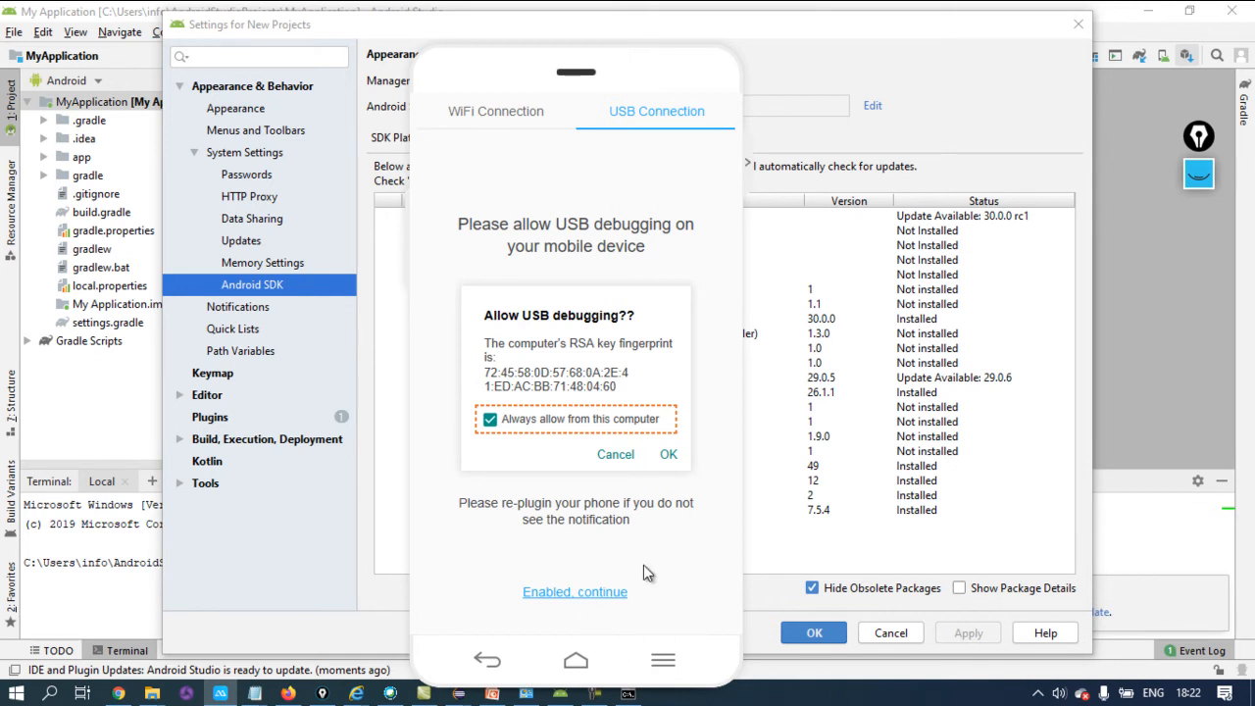
pyautogui.click(589, 591)
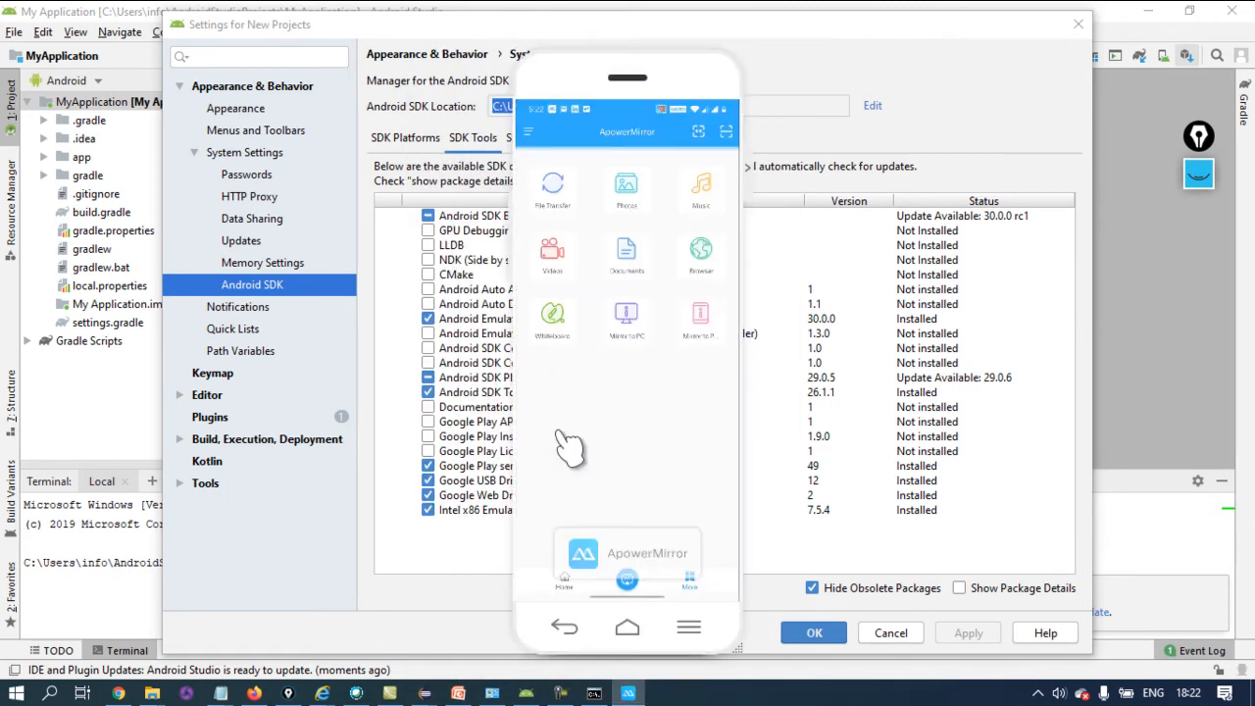
pyautogui.moveTo(699, 58)
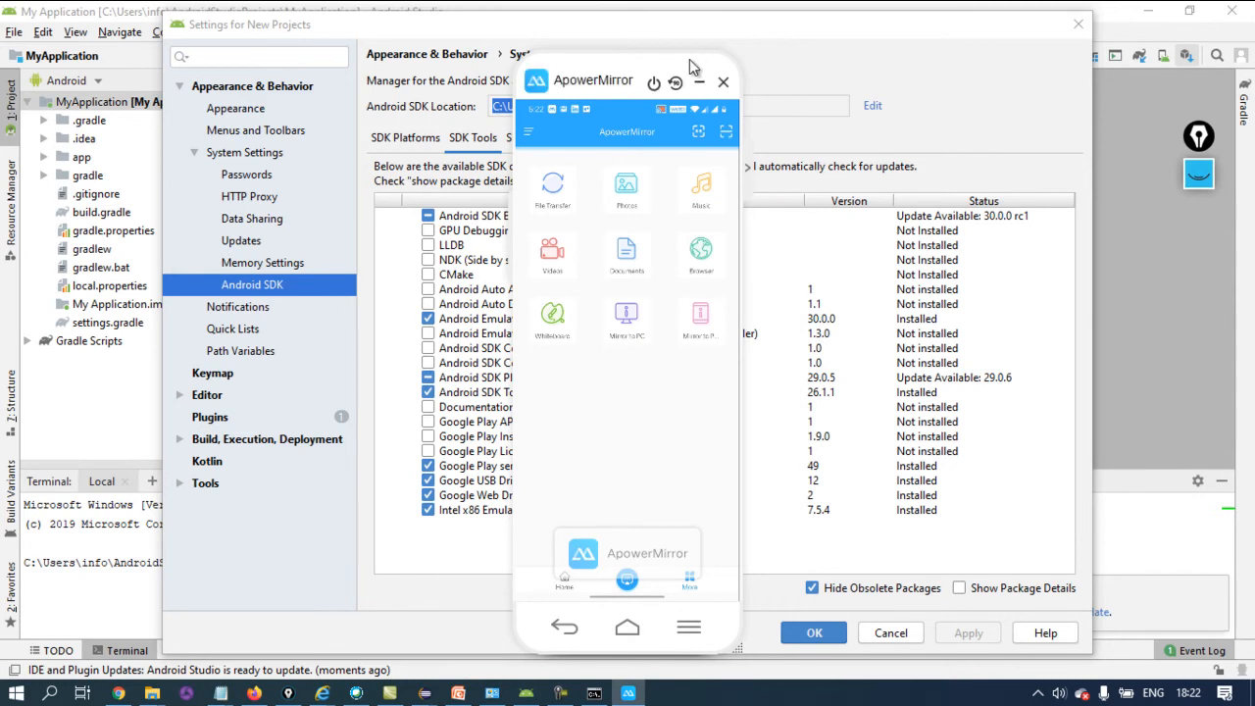
pyautogui.moveTo(639, 77); pyautogui.dragTo(613, 53)
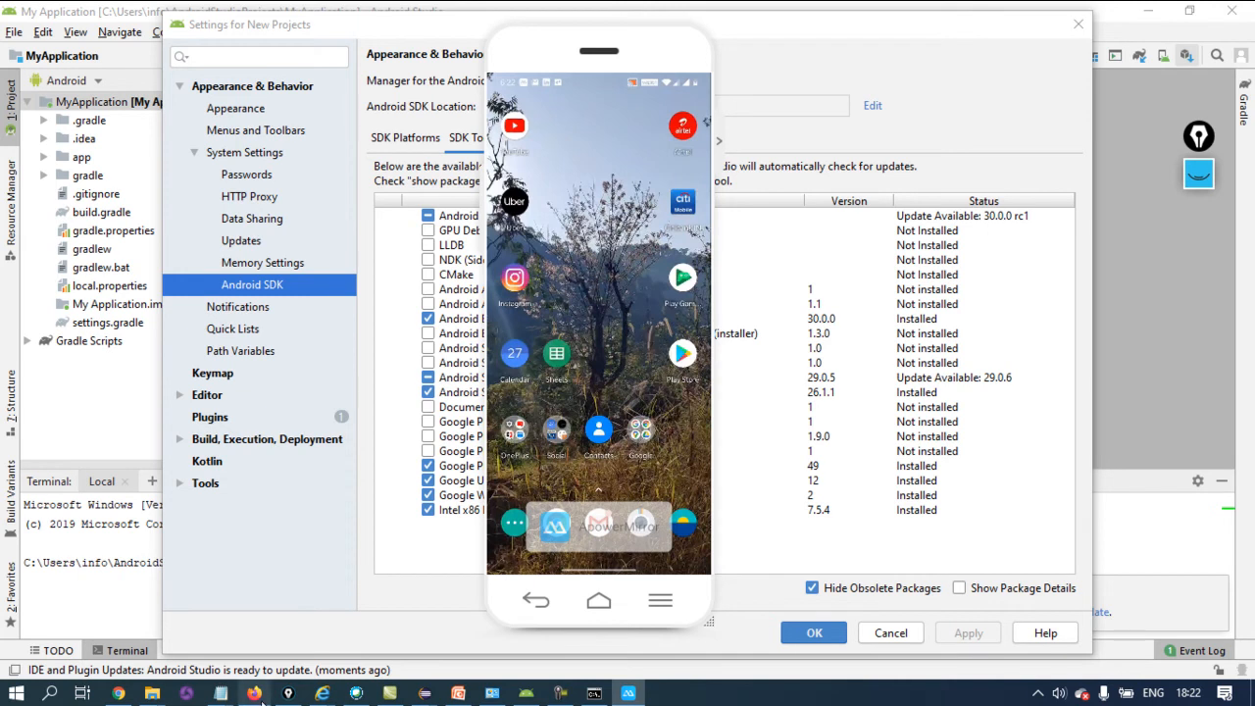
# Highlight the entry Making Sure Phone is Detected in Eclipse DDMS in Chrome's topic list and switch to the AppiumRecordings Eclipse window
pyautogui.click(126, 692)
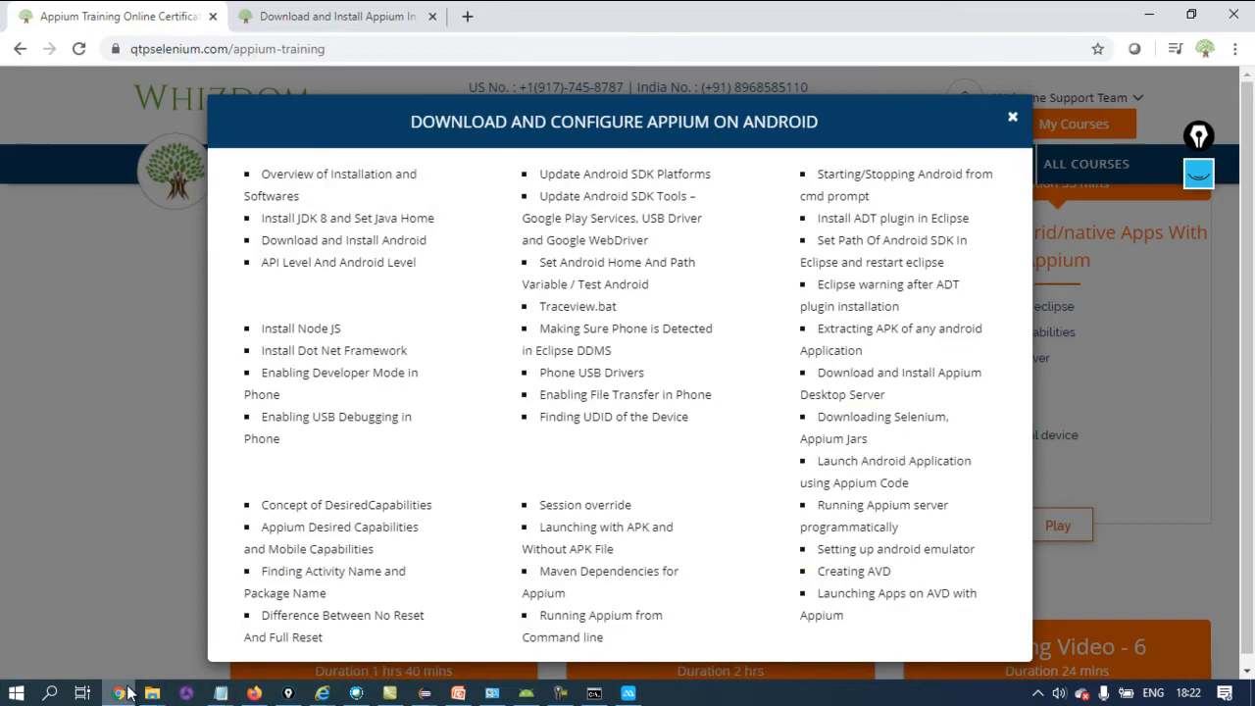
pyautogui.tripleClick(590, 325)
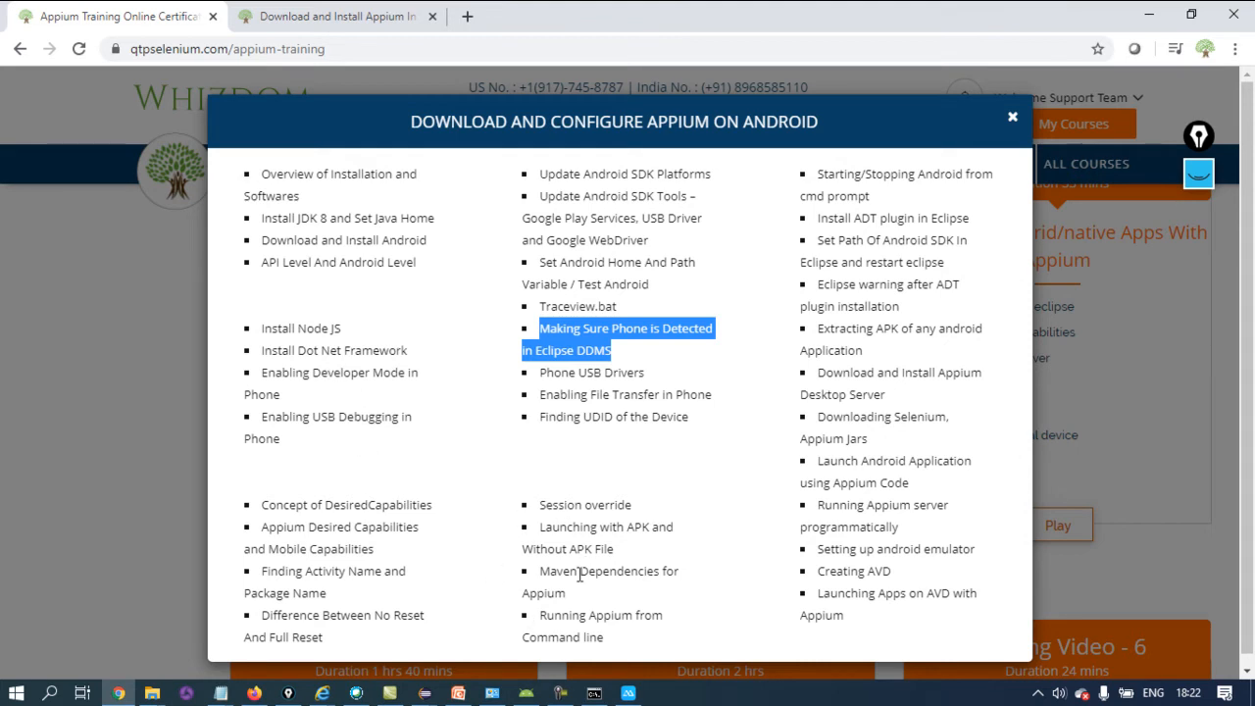
pyautogui.click(428, 693)
pyautogui.click(483, 617)
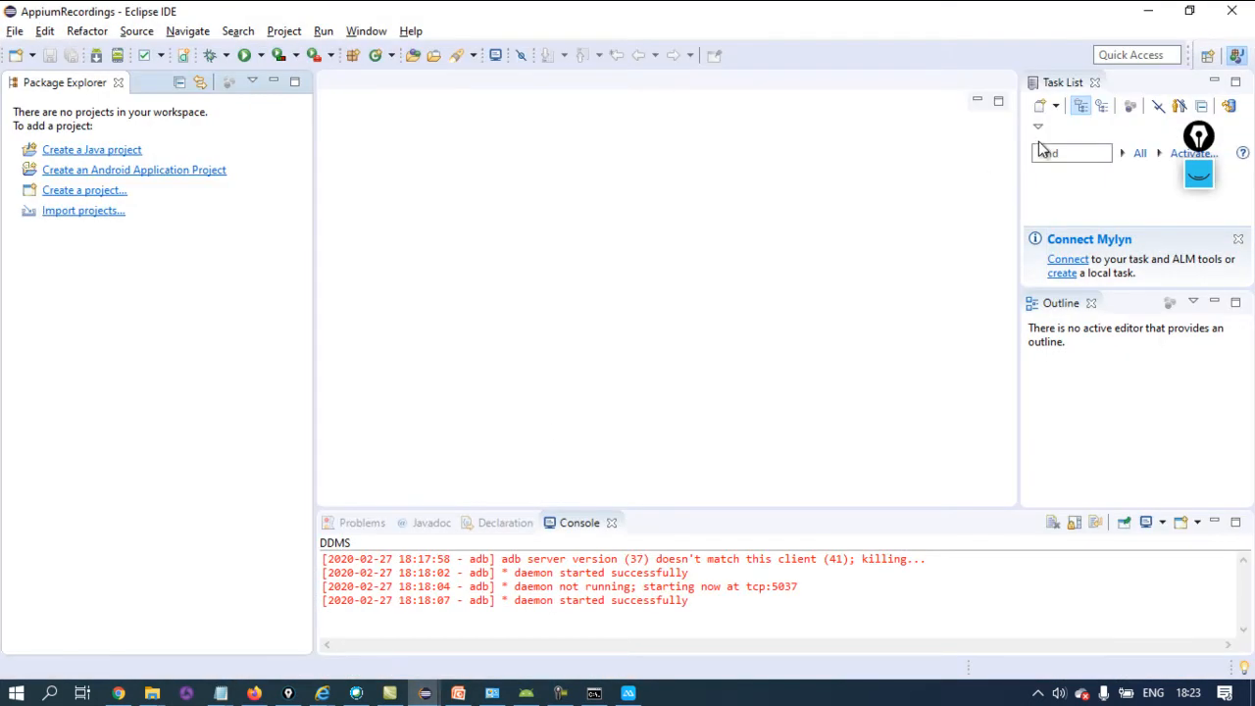
# Mark Eclipse's Open Perspective command with a short straight black line in Epic Pen and hide the annotation
pyautogui.click(1200, 188)
pyautogui.moveTo(1203, 256)
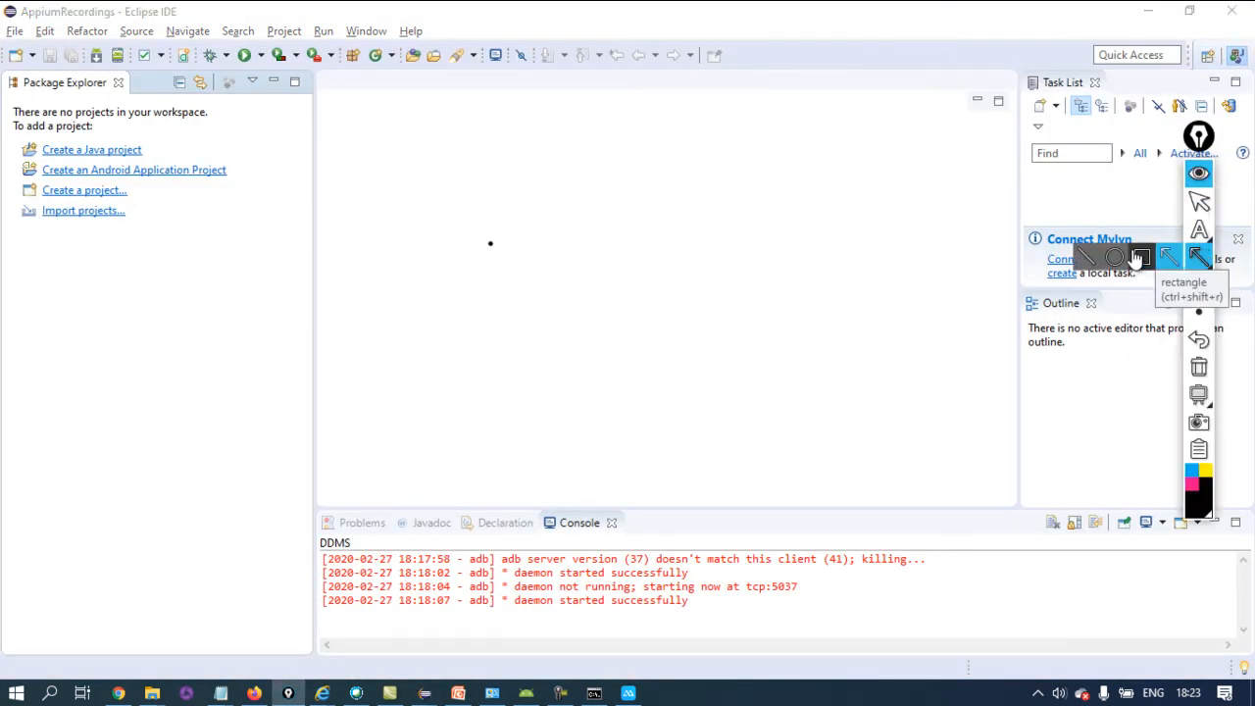
pyautogui.click(1091, 263)
pyautogui.moveTo(1203, 37); pyautogui.dragTo(1215, 59)
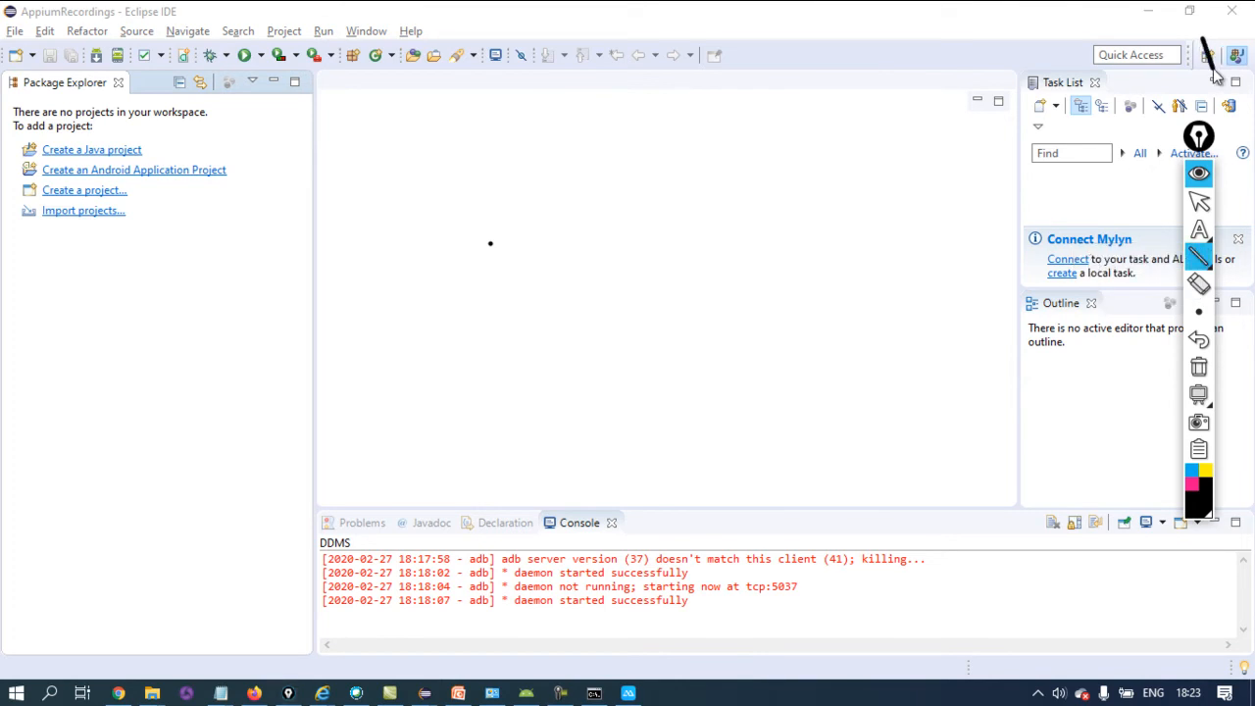
pyautogui.click(1198, 174)
# Open the DDMS perspective in Eclipse and select the connected phone in the device list
pyautogui.click(1206, 57)
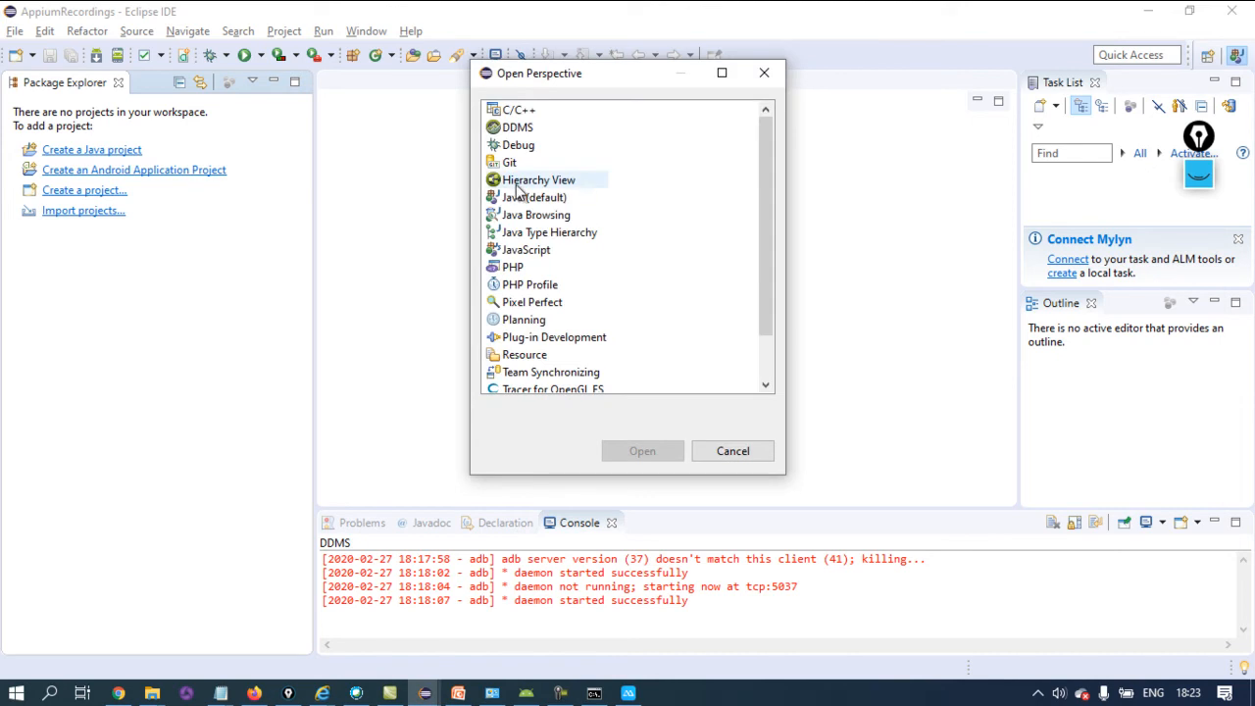
pyautogui.doubleClick(536, 130)
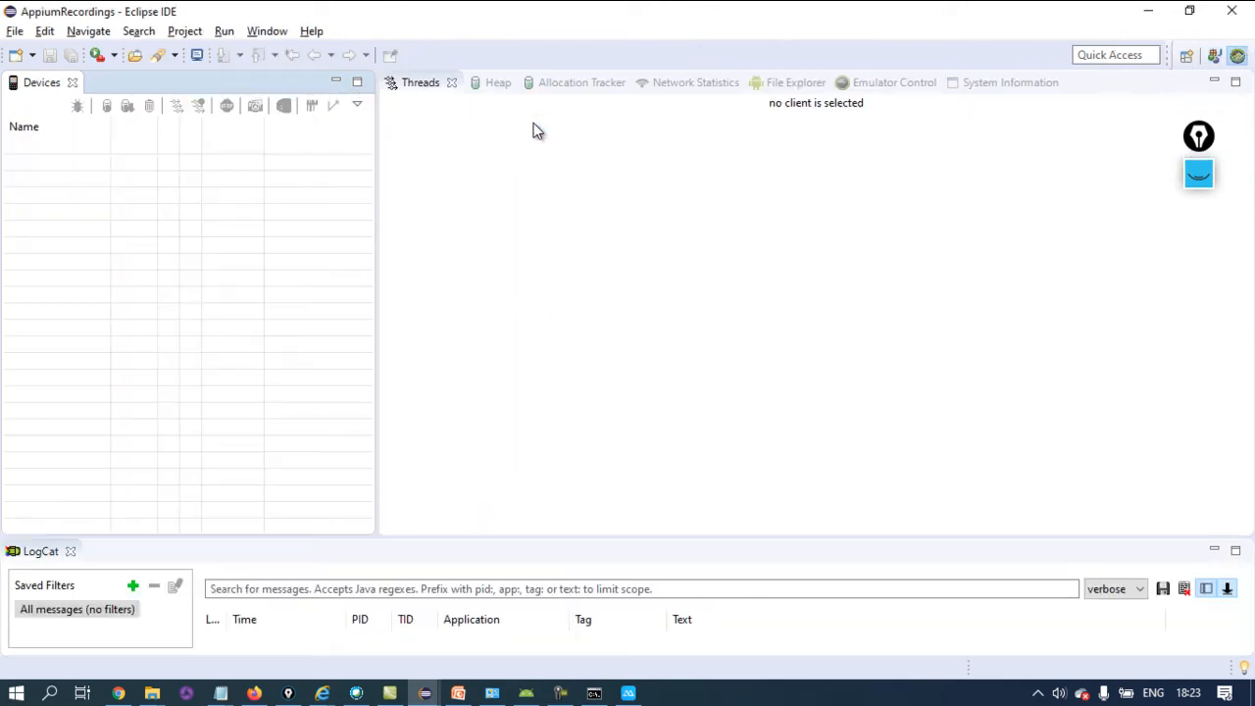
pyautogui.click(83, 147)
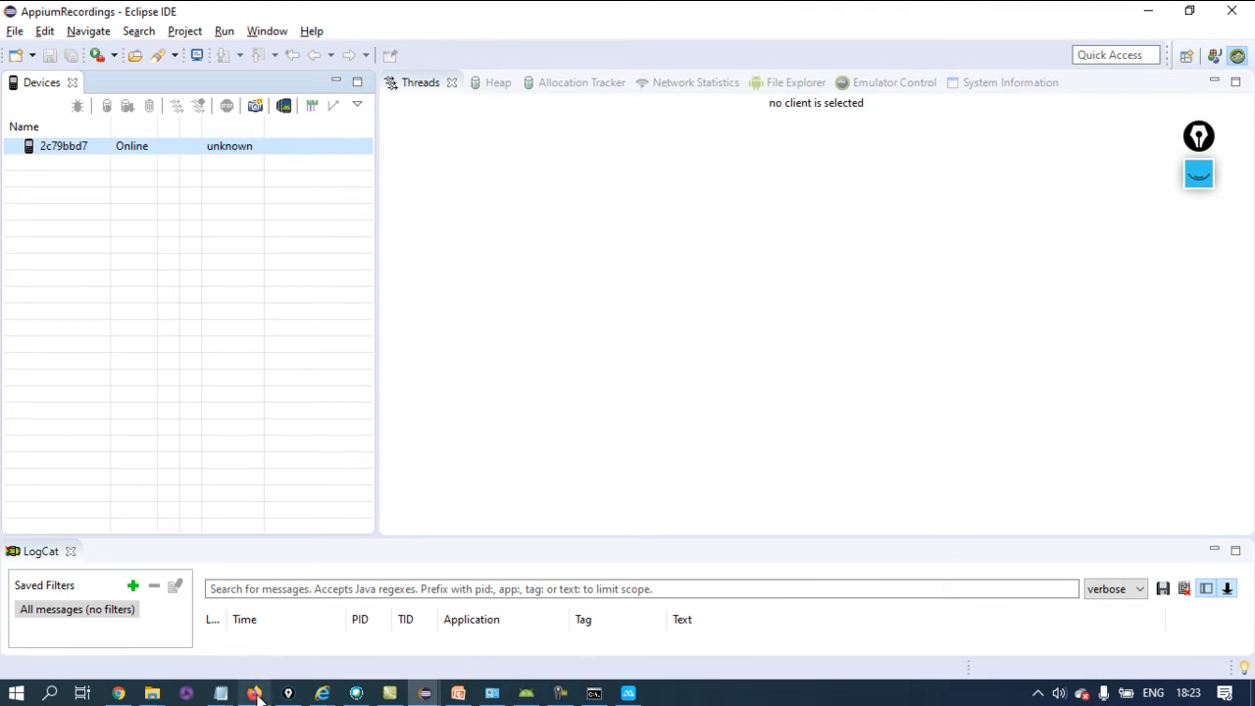
# Switch to the Appium topic list in Chrome and copy the entry text Install Node JS
pyautogui.moveTo(122, 679)
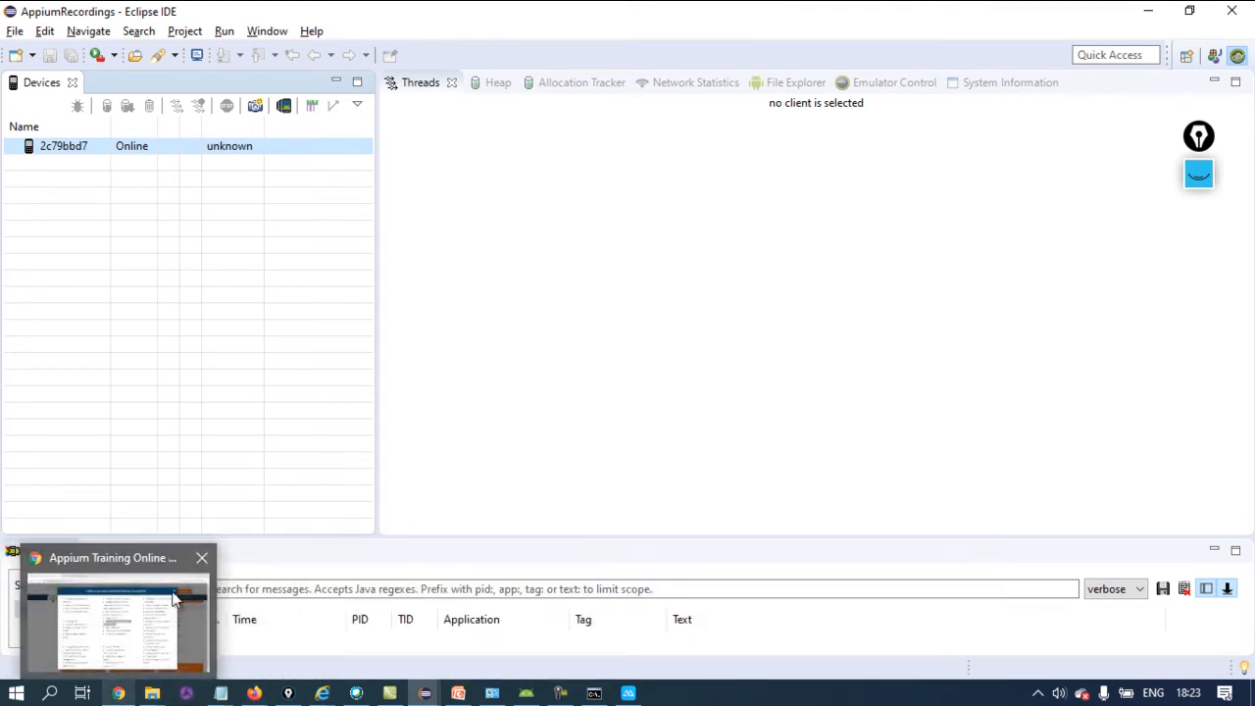
pyautogui.click(173, 590)
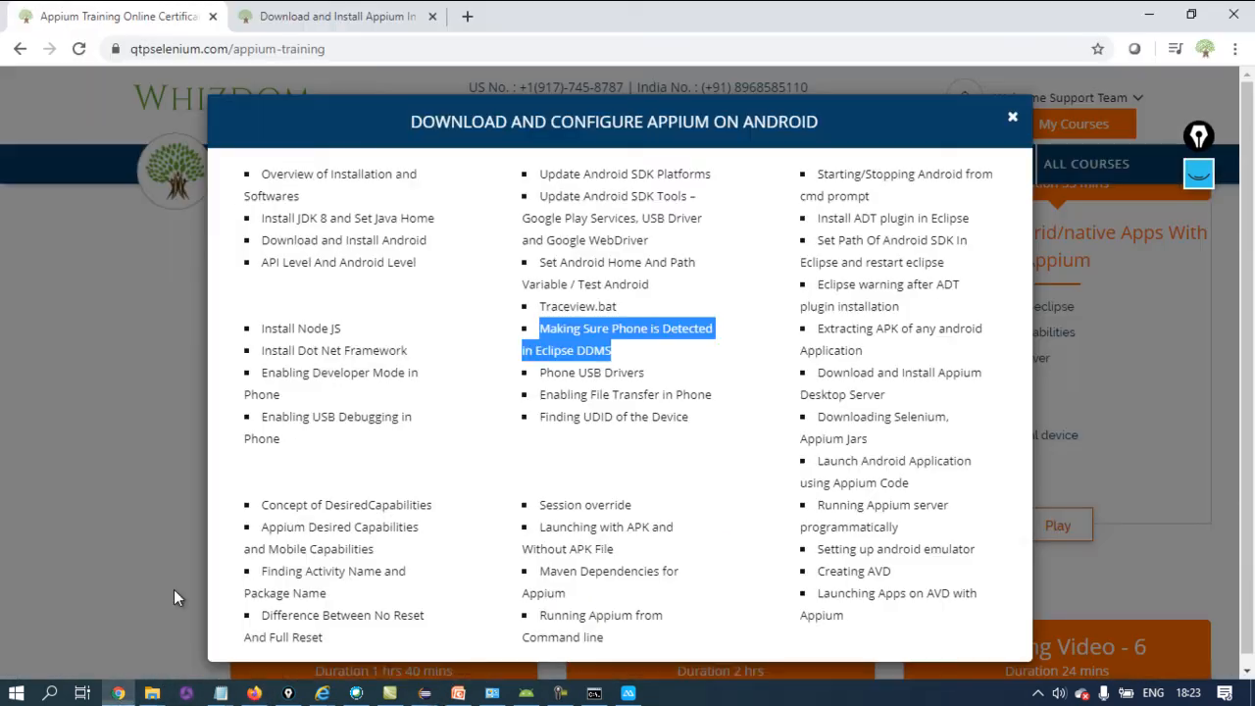
pyautogui.tripleClick(324, 328)
pyautogui.hotkey('ctrl', 'c')
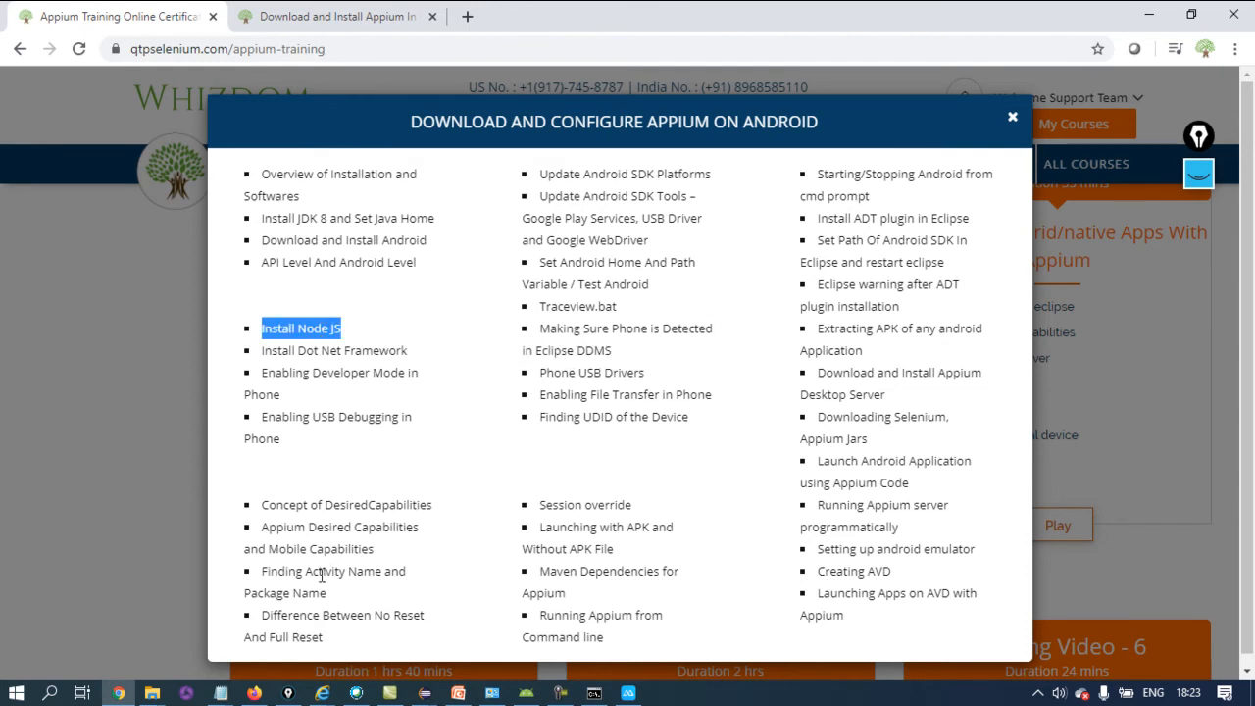
# Switch to Firefox, search Google for the copied text Install Node JS and open the nodejs.org result Download | Node.js
pyautogui.moveTo(254, 694)
pyautogui.click(298, 619)
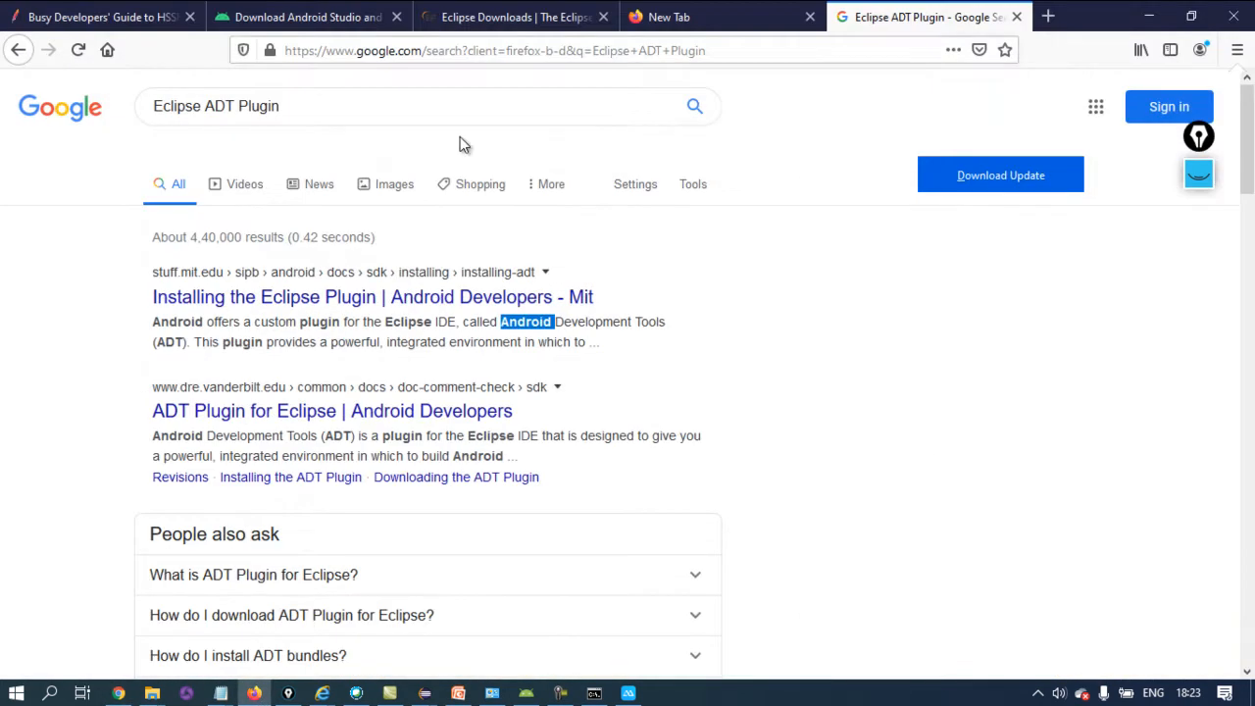
pyautogui.click(649, 50)
pyautogui.hotkey('ctrl', 'v')
pyautogui.press('Return')
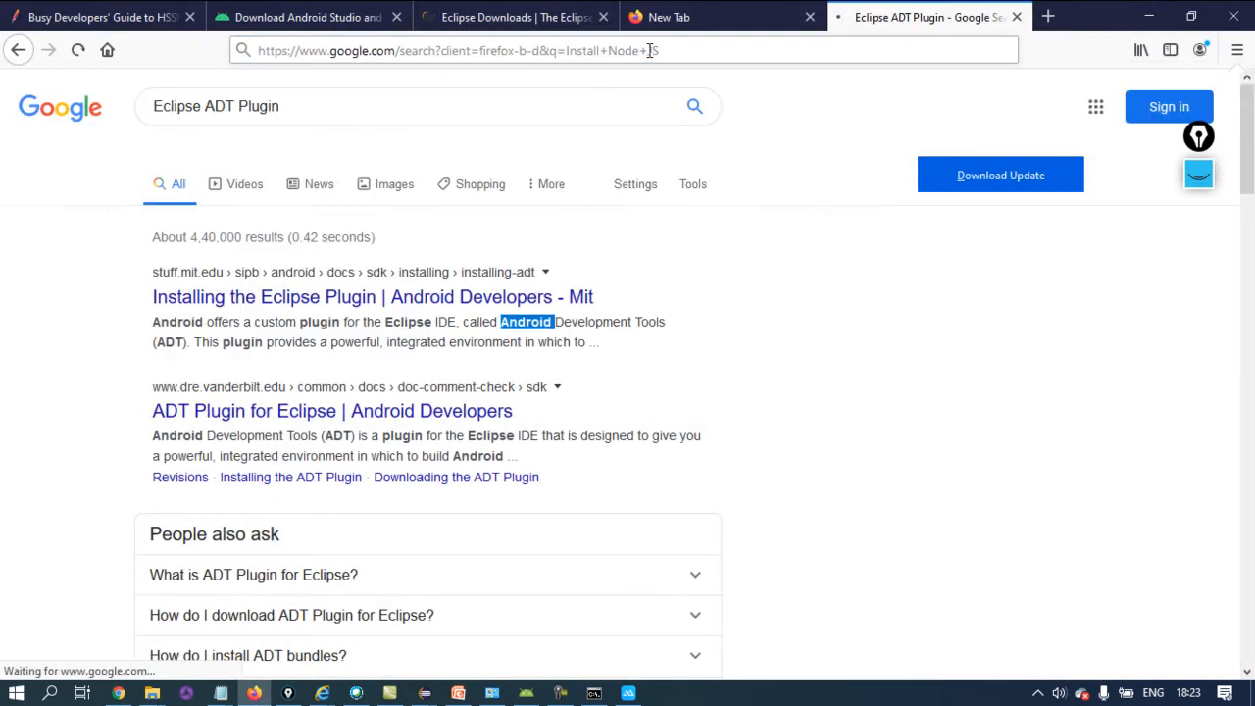
pyautogui.click(220, 272)
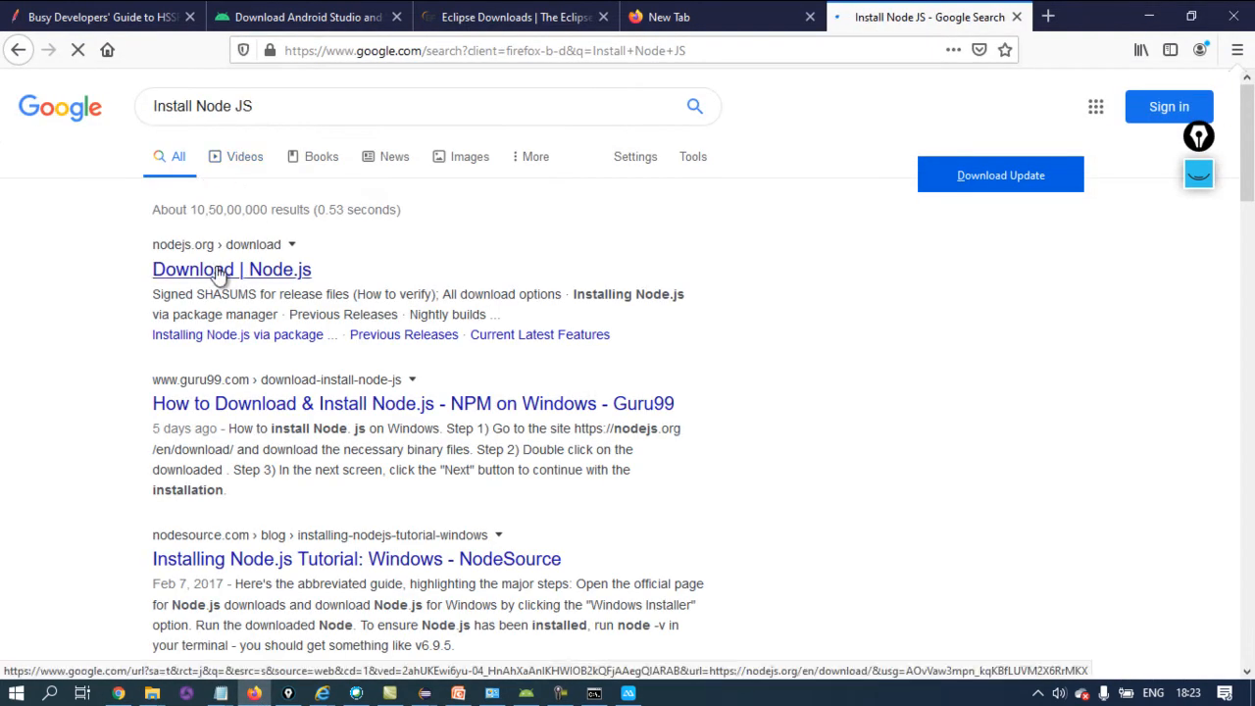
# Highlight the Windows Binary (.zip) and Windows Installer (.msi) entries in the Node.js download list
pyautogui.scroll(-4, 218, 267)
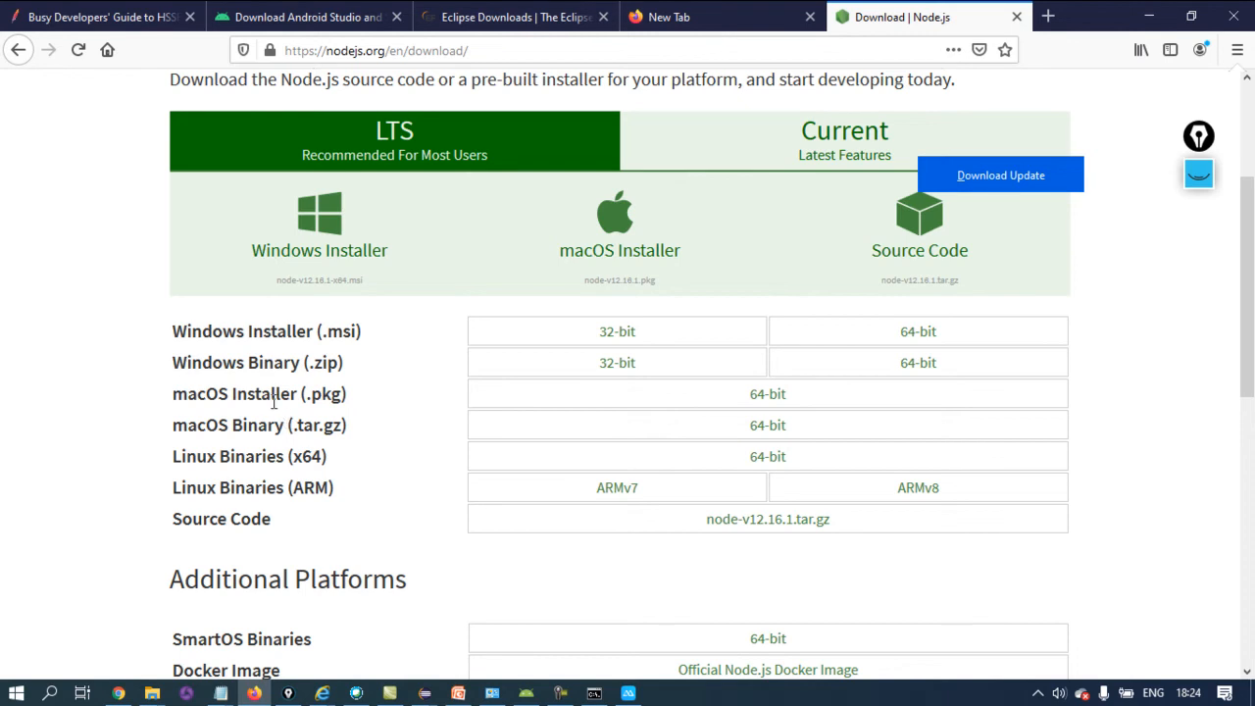
pyautogui.tripleClick(299, 362)
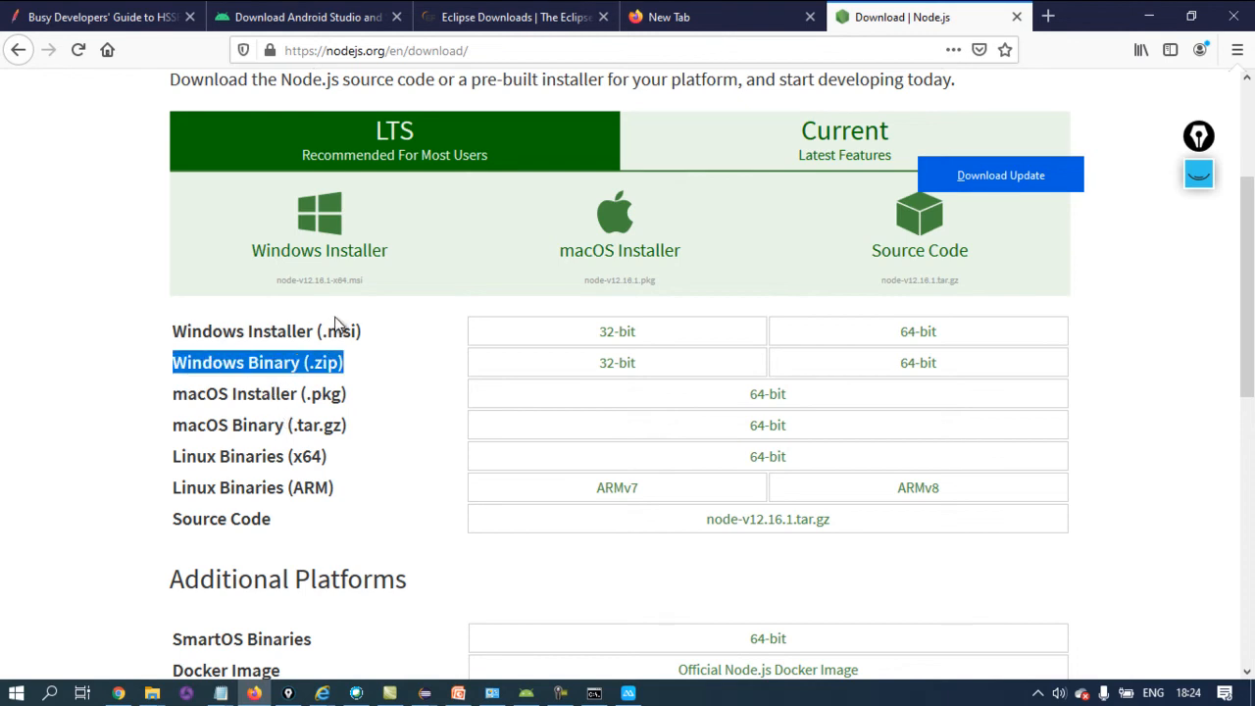
pyautogui.tripleClick(326, 334)
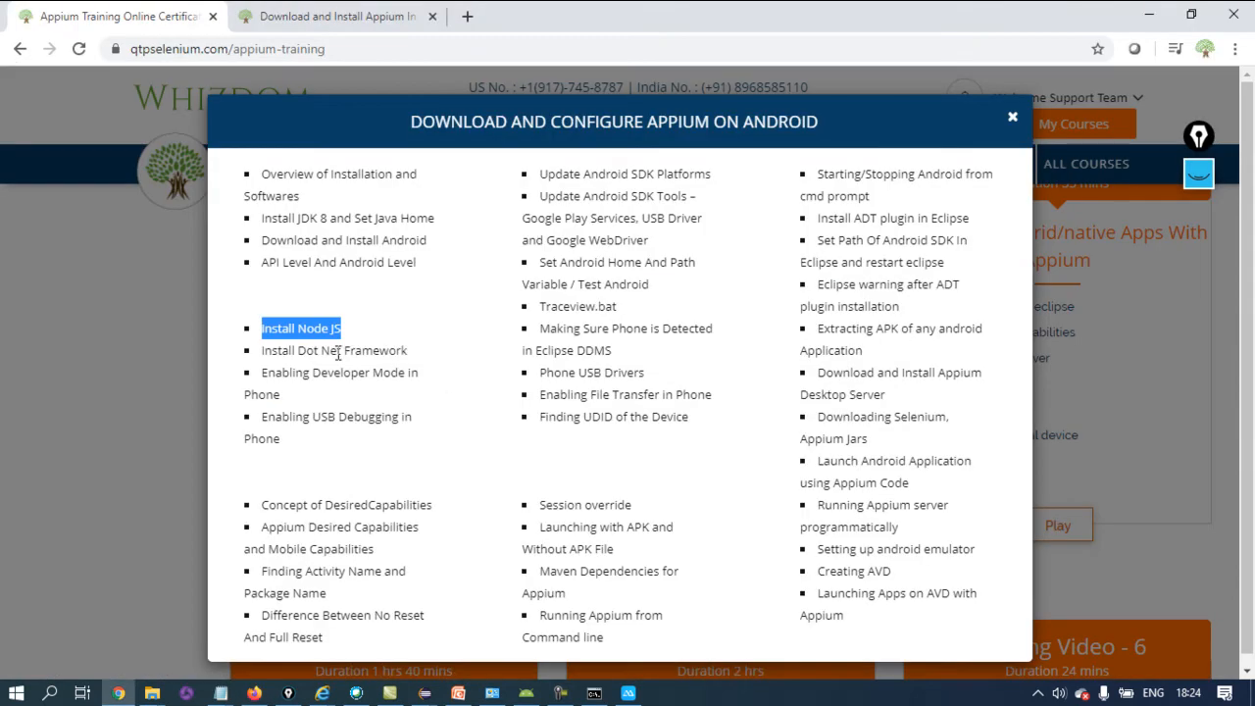
# Switch to the Appium topic list in Chrome and copy the entry text Install Dot Net Framework
pyautogui.doubleClick(308, 350)
pyautogui.tripleClick(308, 350)
pyautogui.hotkey('ctrl', 'c')
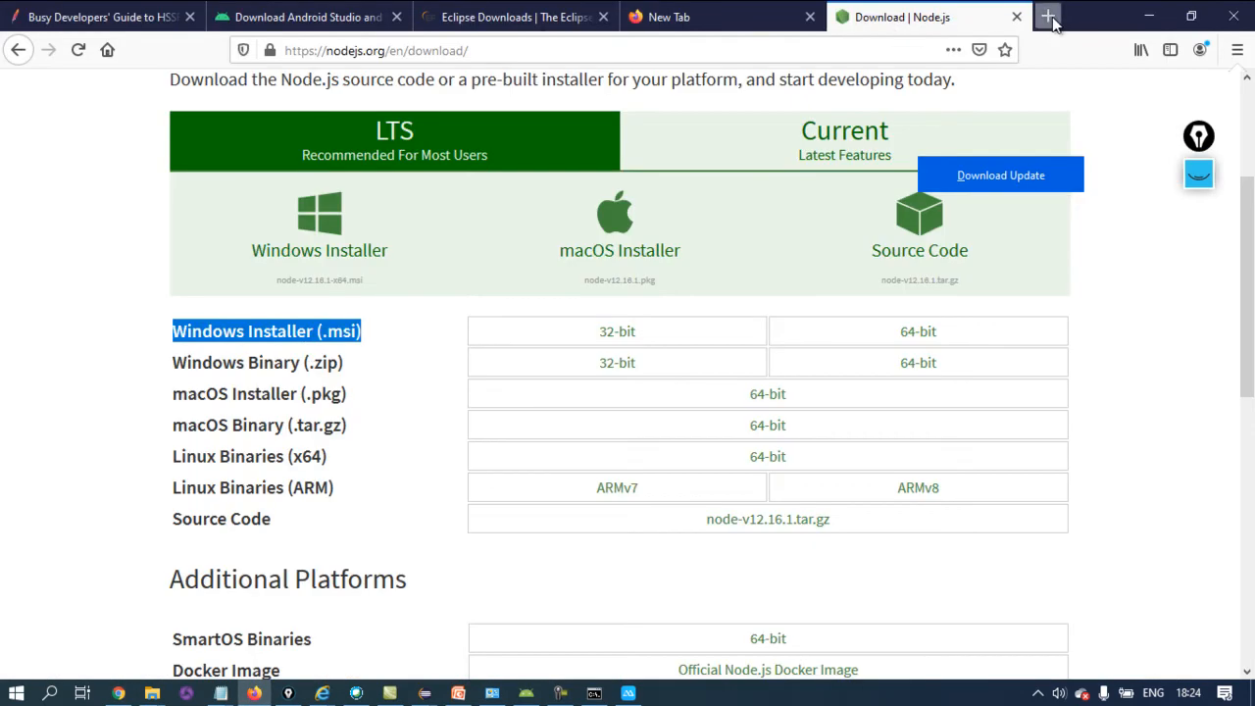
# Switch to Firefox, search Google in a new tab for the copied text and open Microsoft's Download .NET Framework result
pyautogui.click(1049, 16)
pyautogui.hotkey('ctrl', 'v')
pyautogui.press('Return')
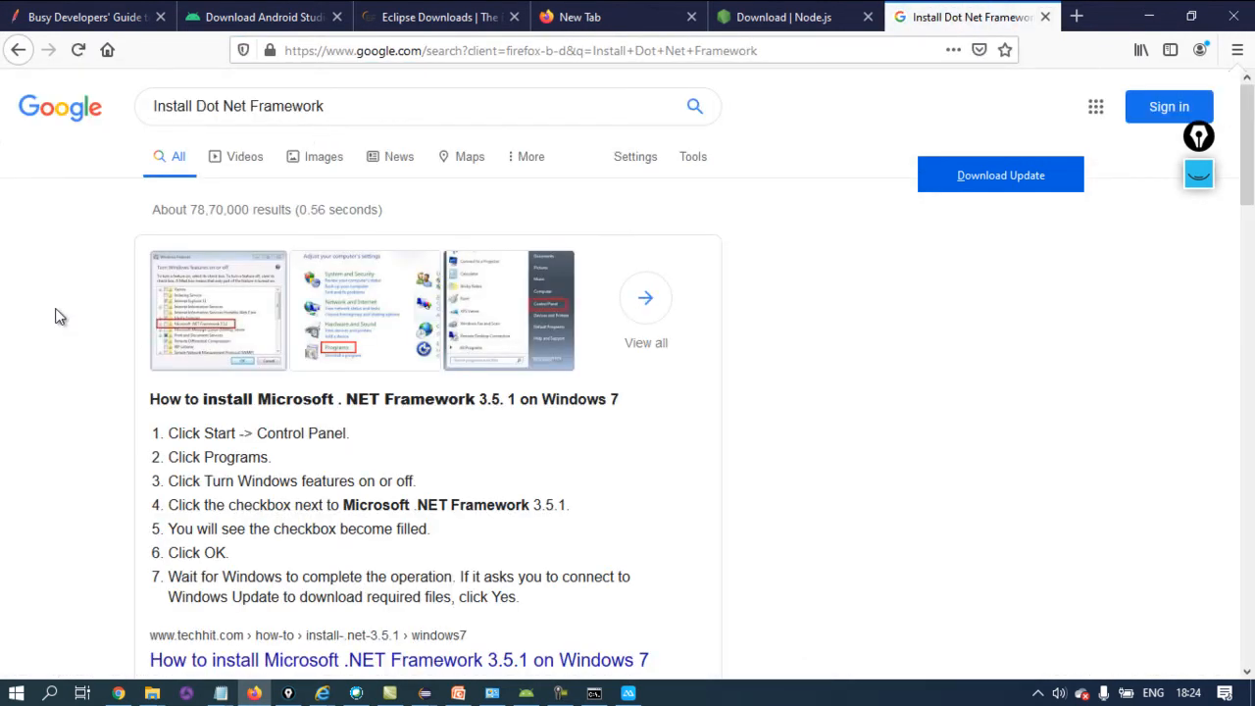
pyautogui.scroll(-4, 56, 315)
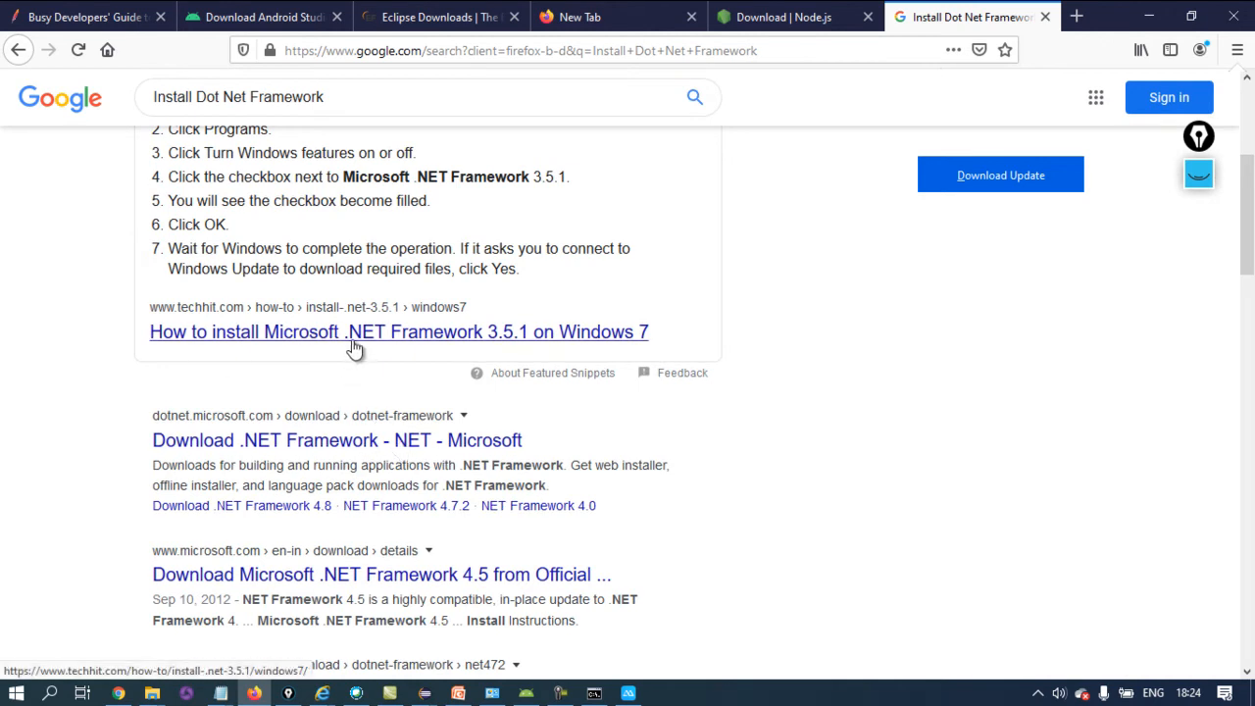
pyautogui.click(274, 447)
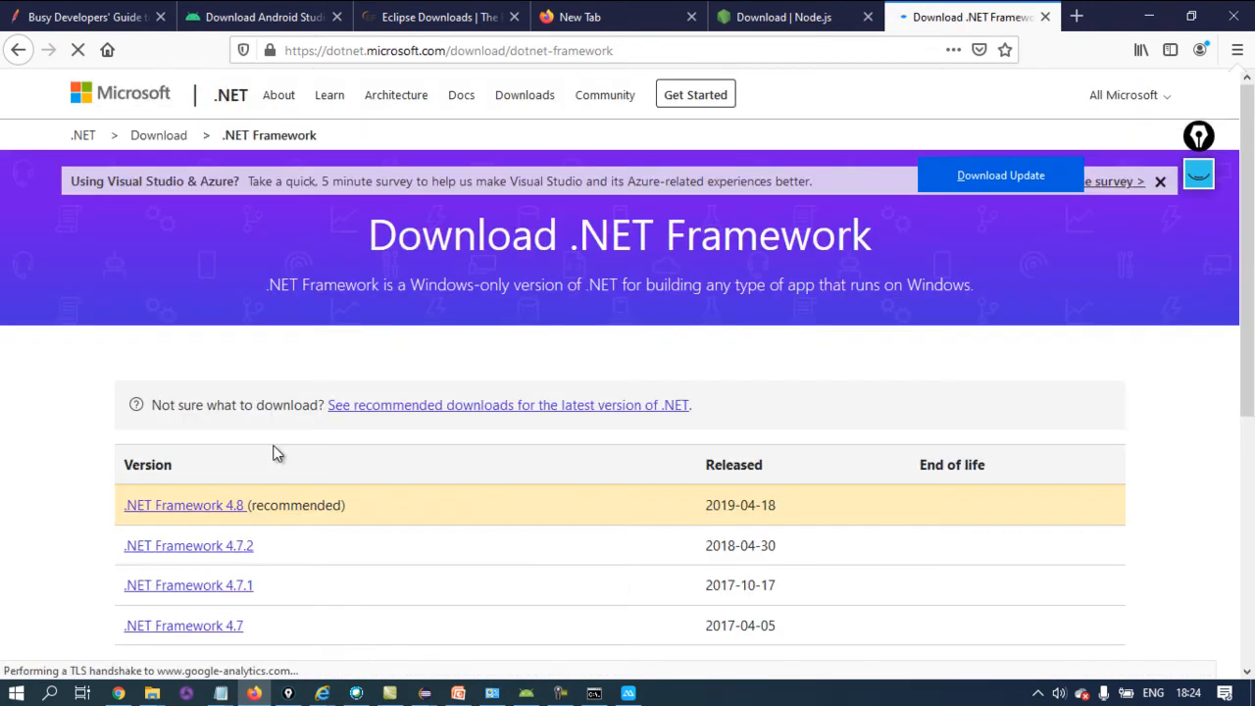
# Highlight the release date of the recommended .NET Framework 4.8 in the version table
pyautogui.scroll(-2, 275, 453)
pyautogui.scroll(-2, 275, 451)
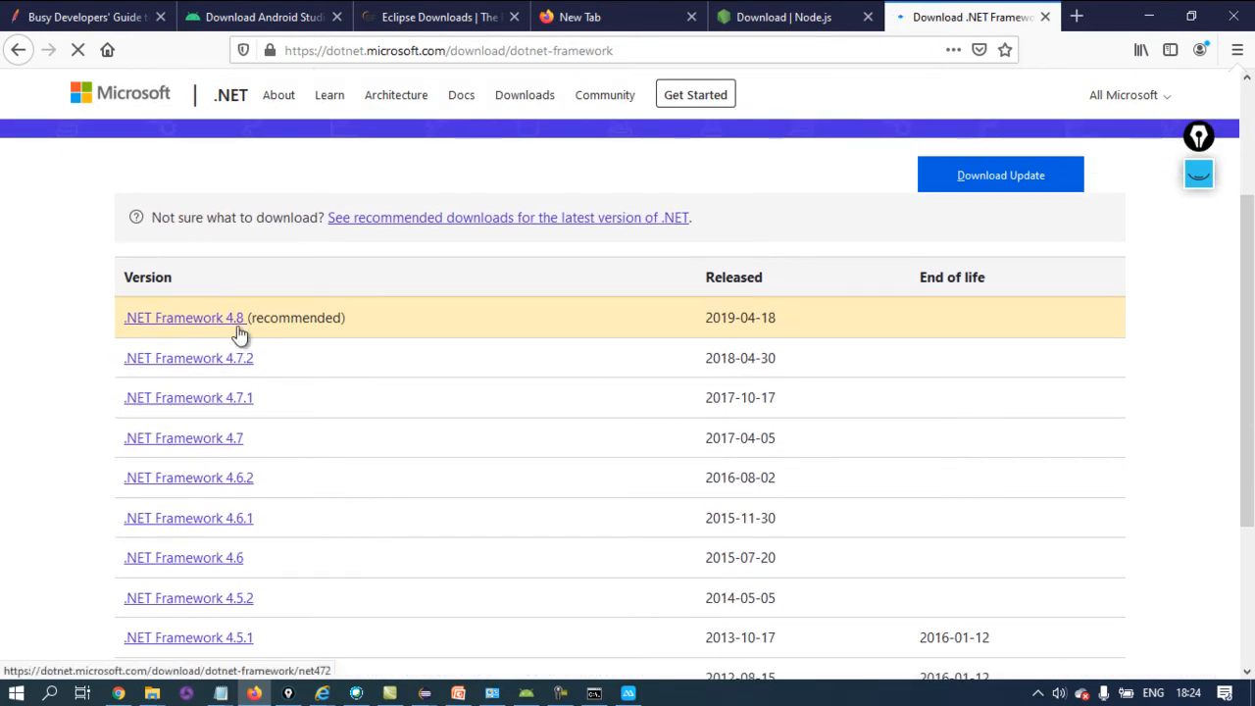
pyautogui.tripleClick(750, 314)
pyautogui.doubleClick(750, 315)
pyautogui.tripleClick(750, 315)
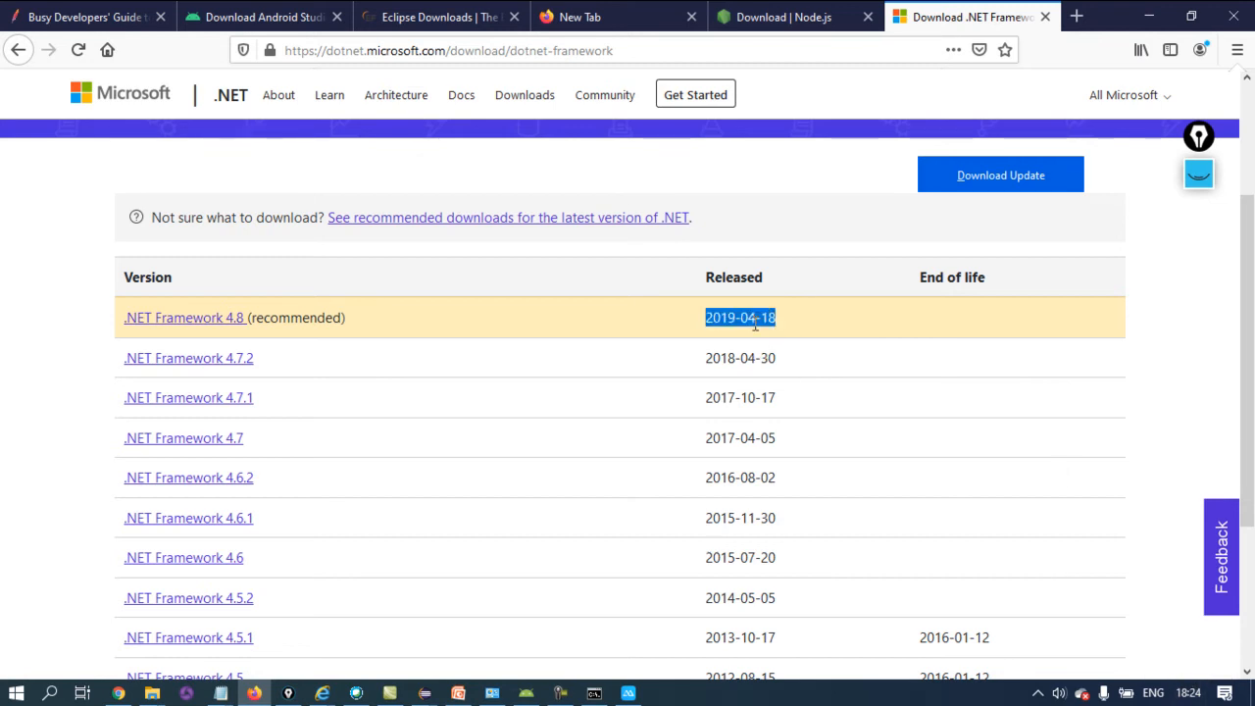
# Return to the Appium topic list in Chrome and highlight the Node JS, Dot Net Framework and Enabling Developer Mode entries
pyautogui.hotkey('alt', 'Tab')
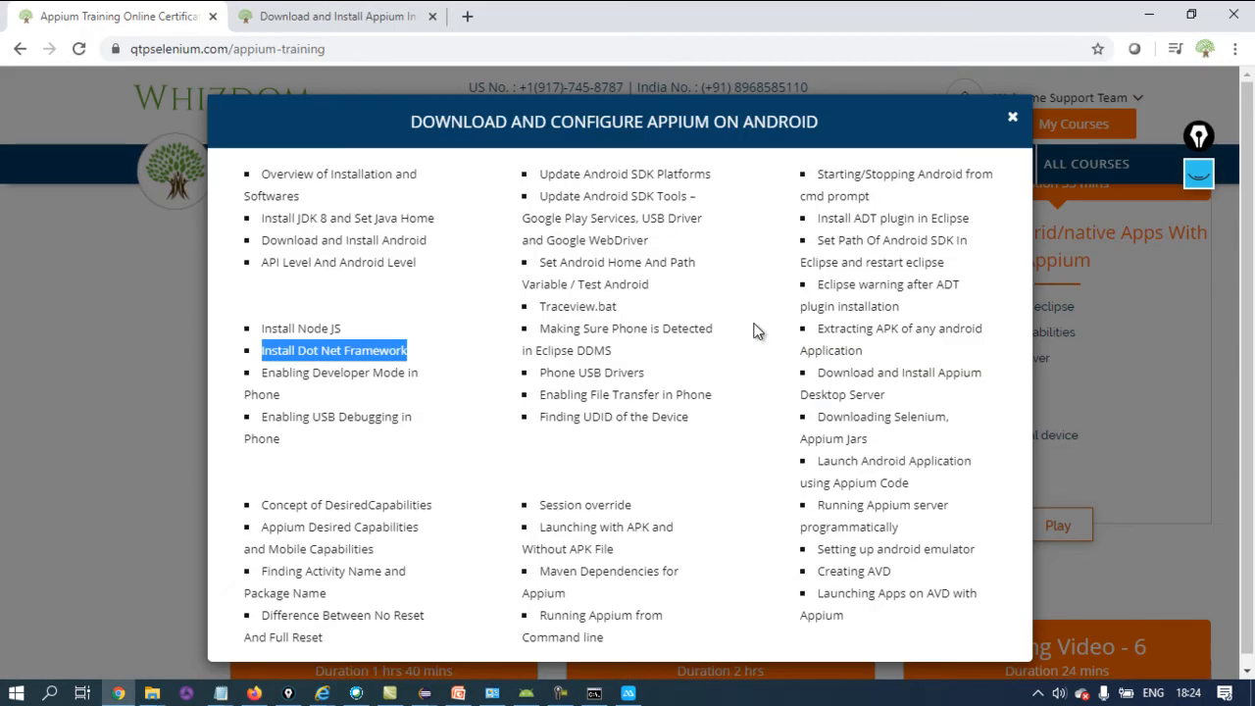
pyautogui.tripleClick(385, 374)
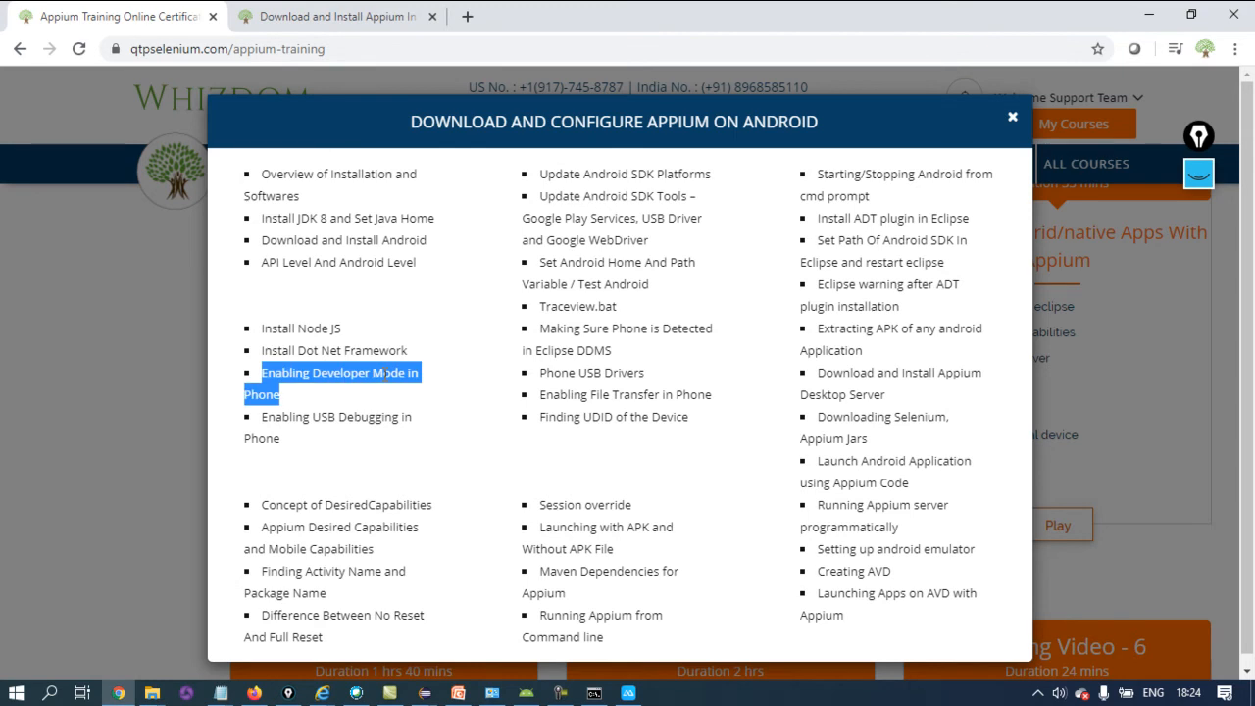
pyautogui.tripleClick(386, 374)
pyautogui.tripleClick(384, 351)
pyautogui.tripleClick(312, 327)
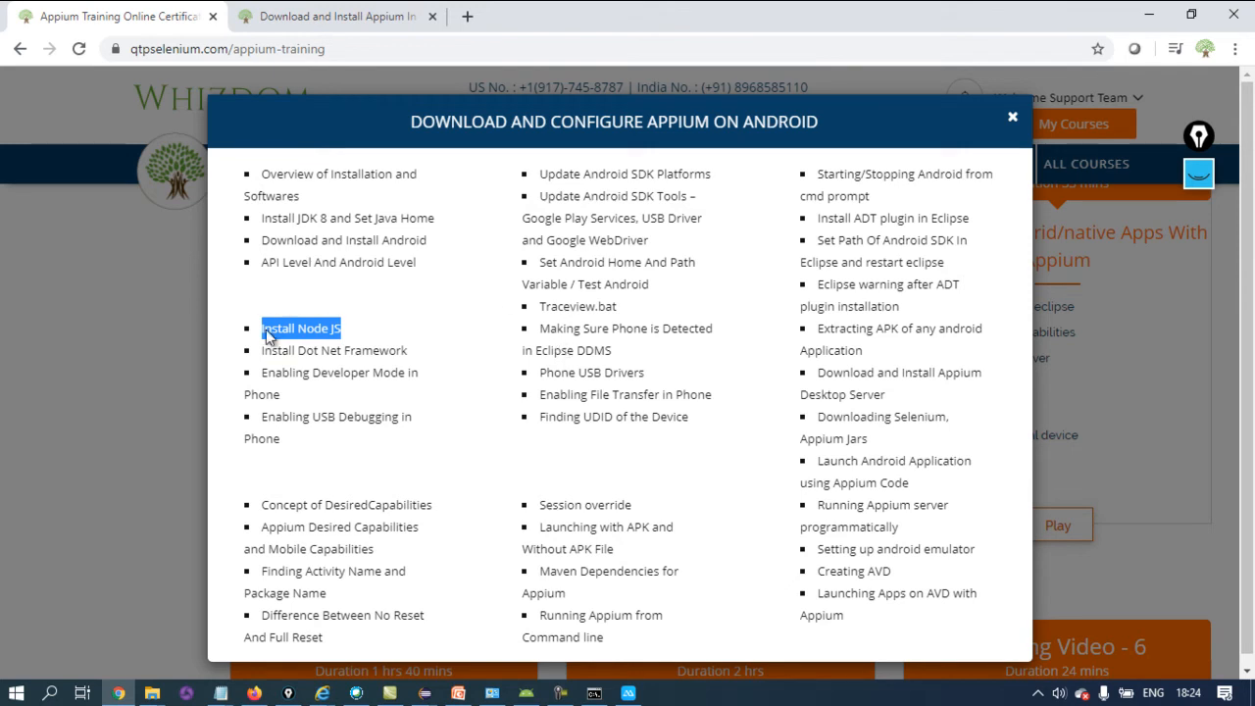
pyautogui.tripleClick(294, 351)
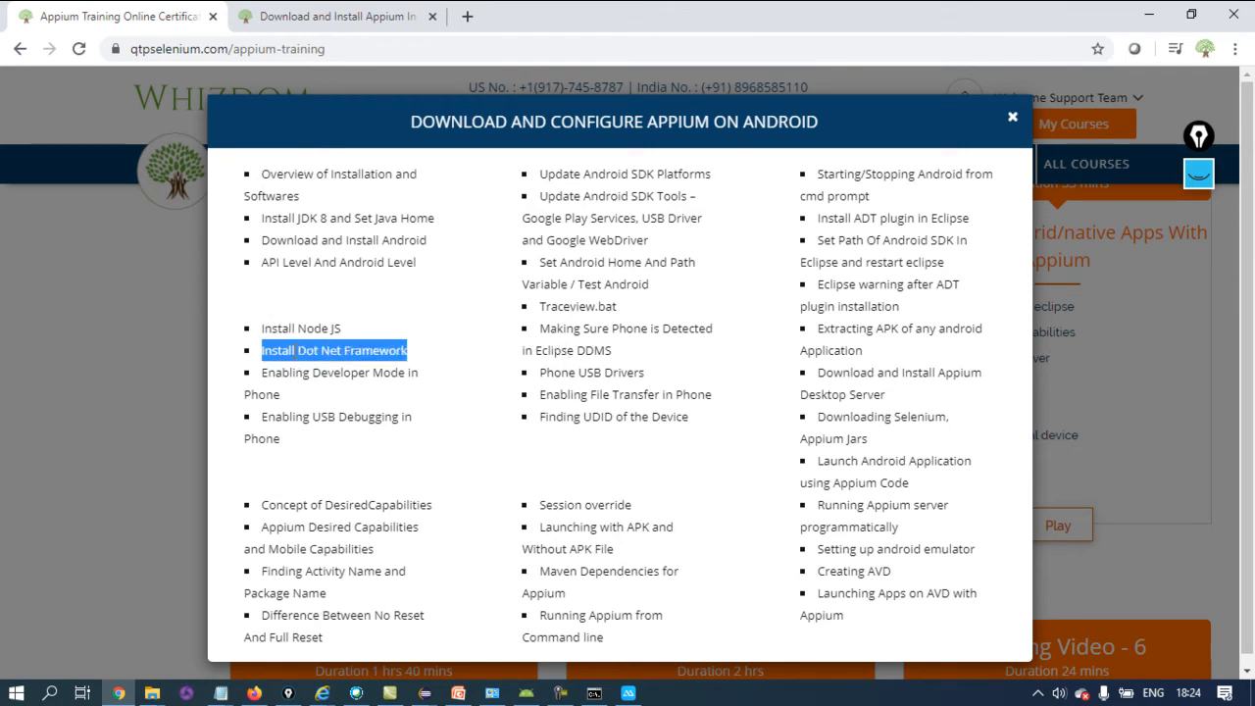
pyautogui.doubleClick(334, 351)
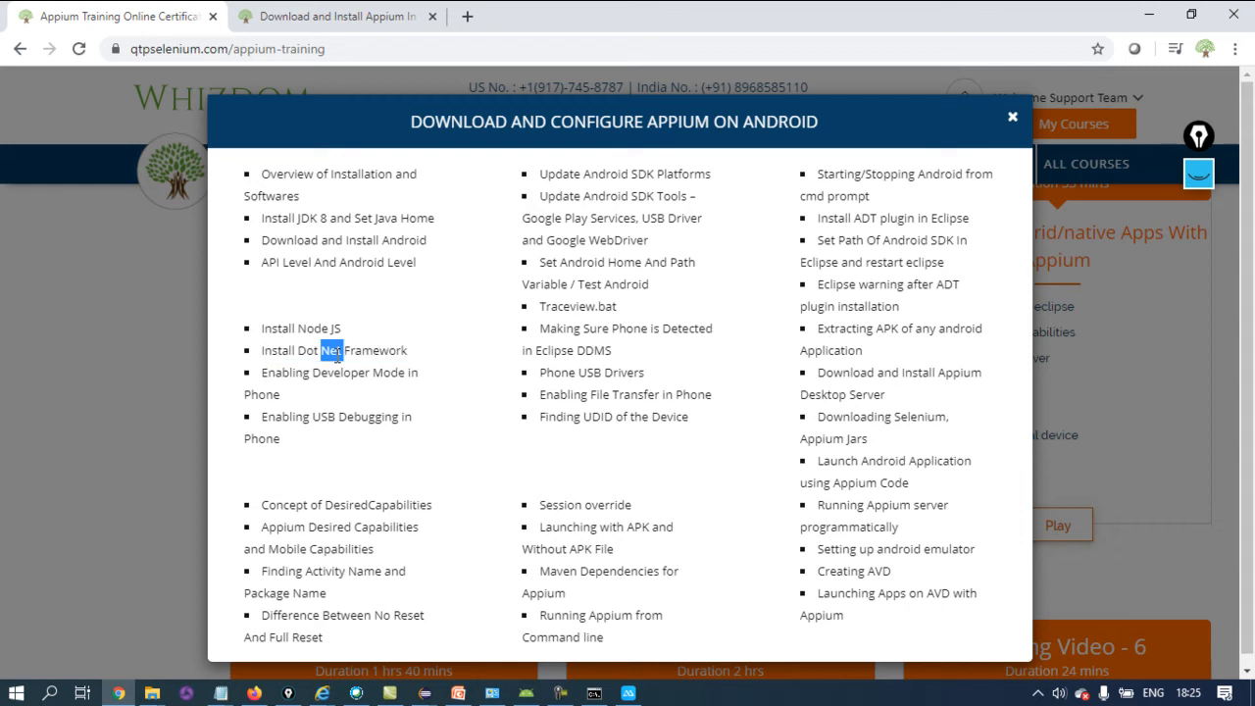
pyautogui.tripleClick(337, 353)
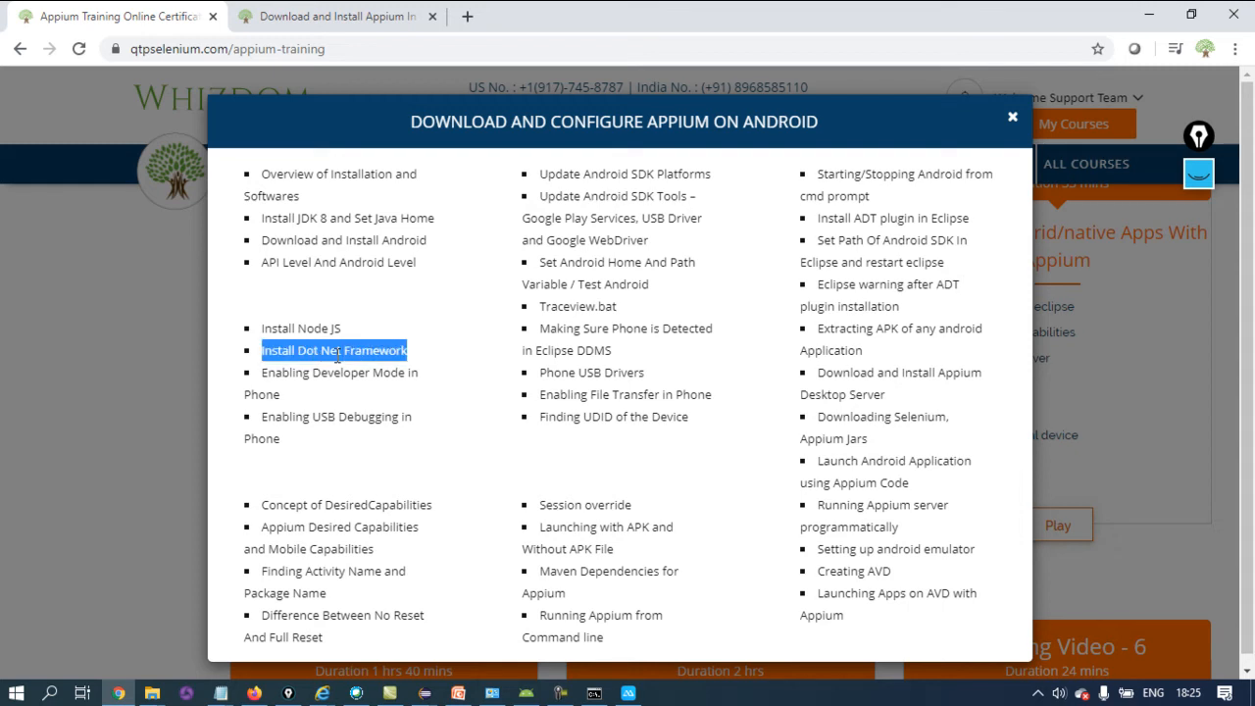
pyautogui.tripleClick(330, 371)
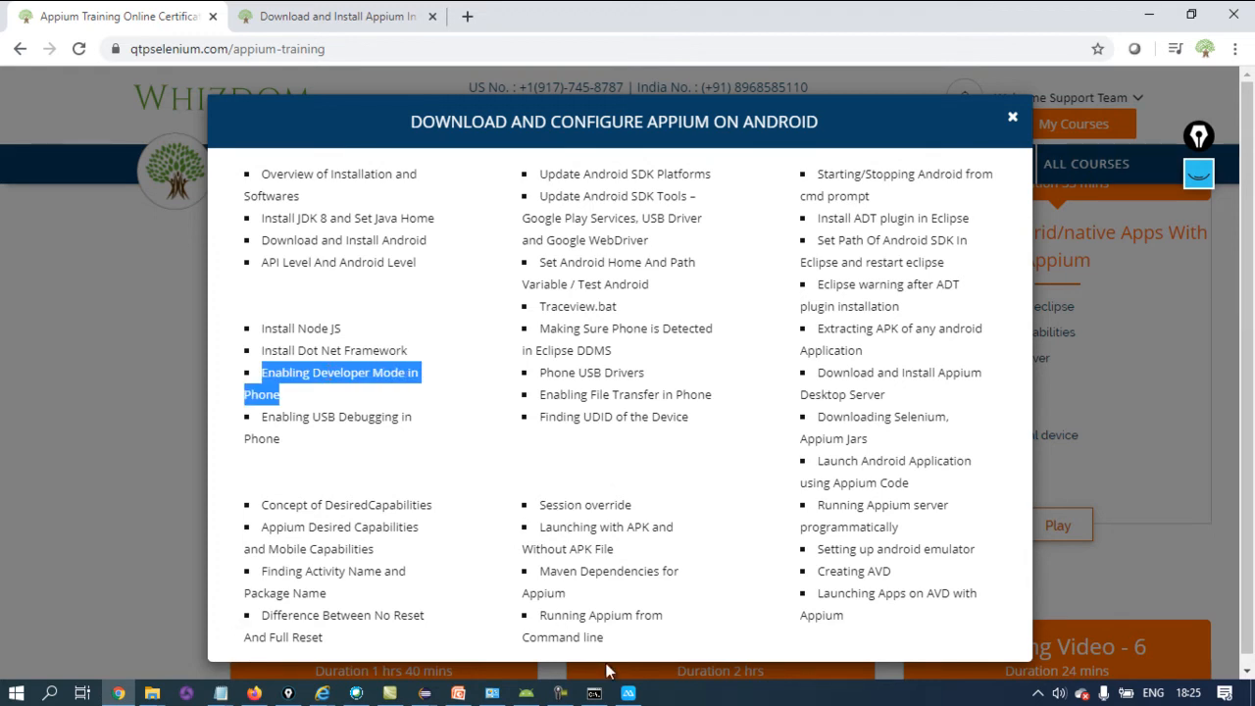
# Switch to ApowerMirror, search the phone's settings for deve, select Build number under About phone and return to Chrome
pyautogui.click(629, 695)
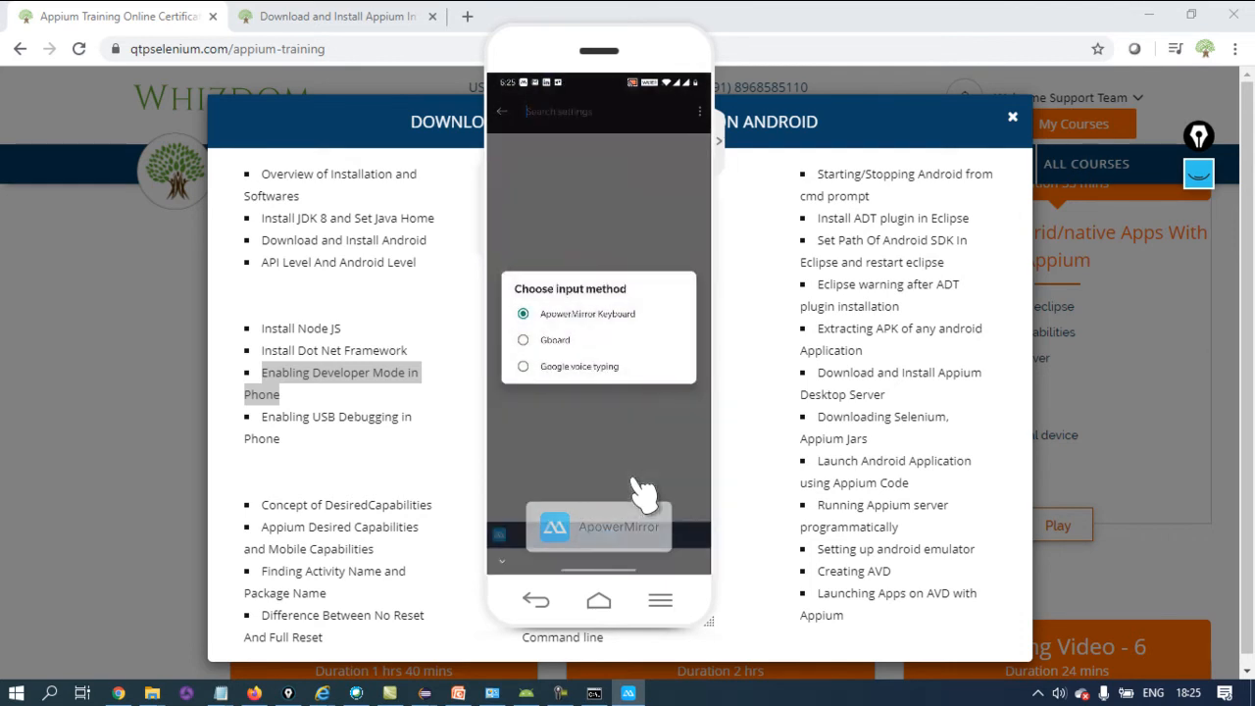
pyautogui.write('deve')
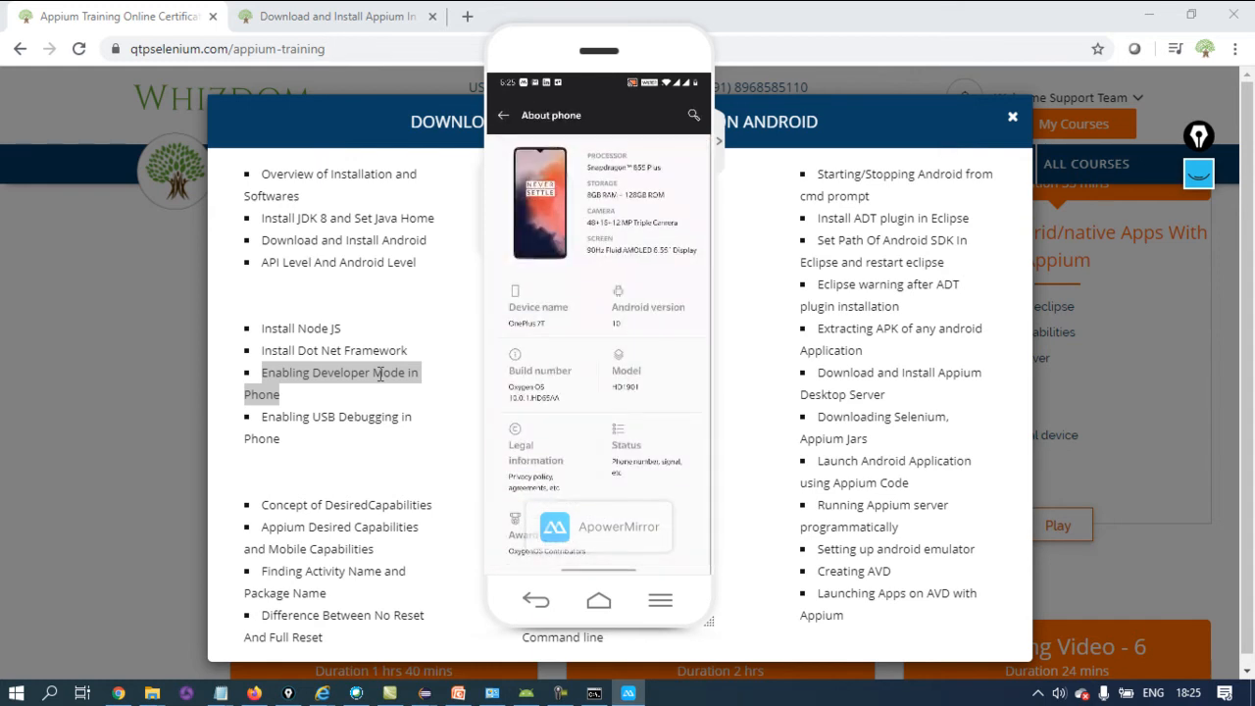
pyautogui.click(554, 385)
pyautogui.click(406, 376)
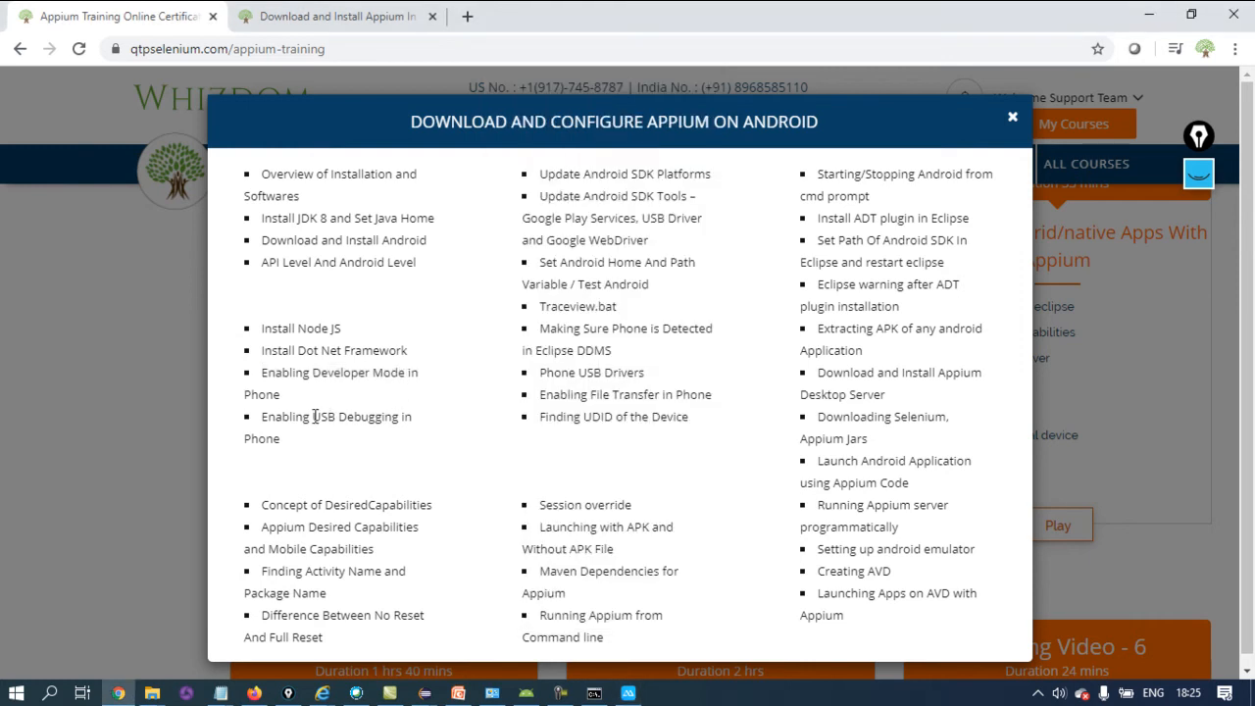
# Highlight the USB Debugging topic, search the phone's settings in ApowerMirror for usb deb and open the USB debugging result
pyautogui.moveTo(315, 416); pyautogui.dragTo(338, 441)
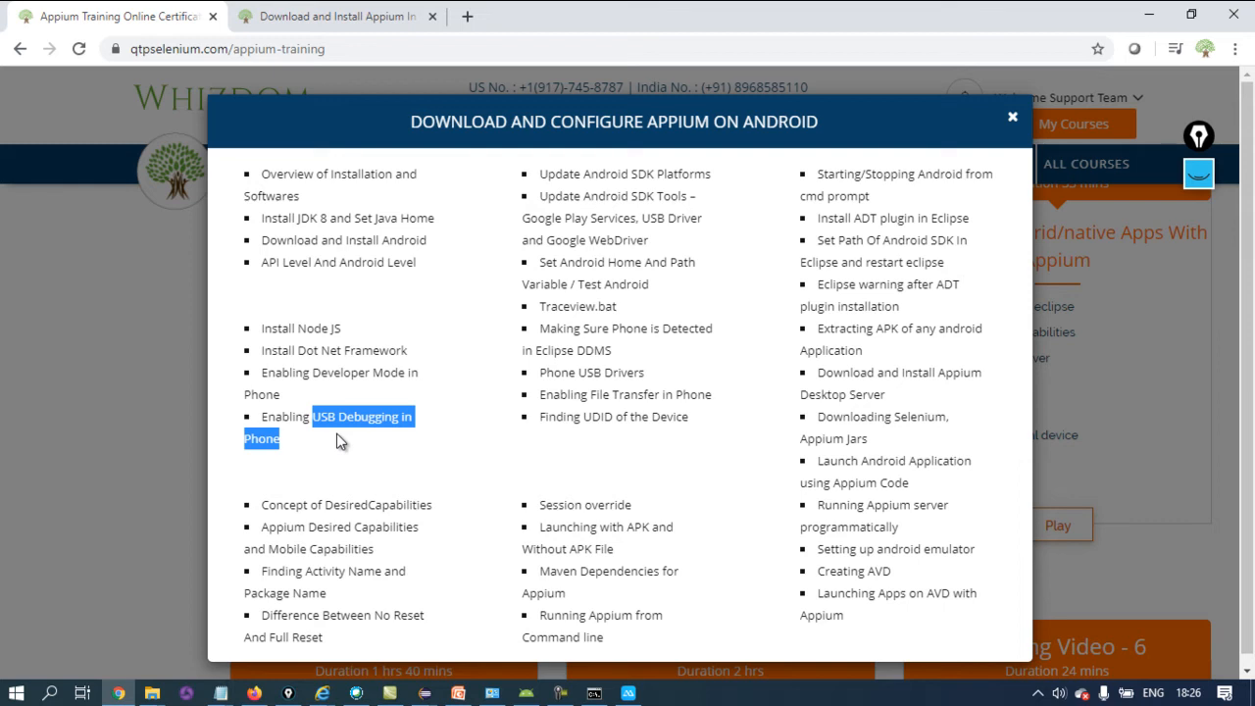
pyautogui.click(629, 694)
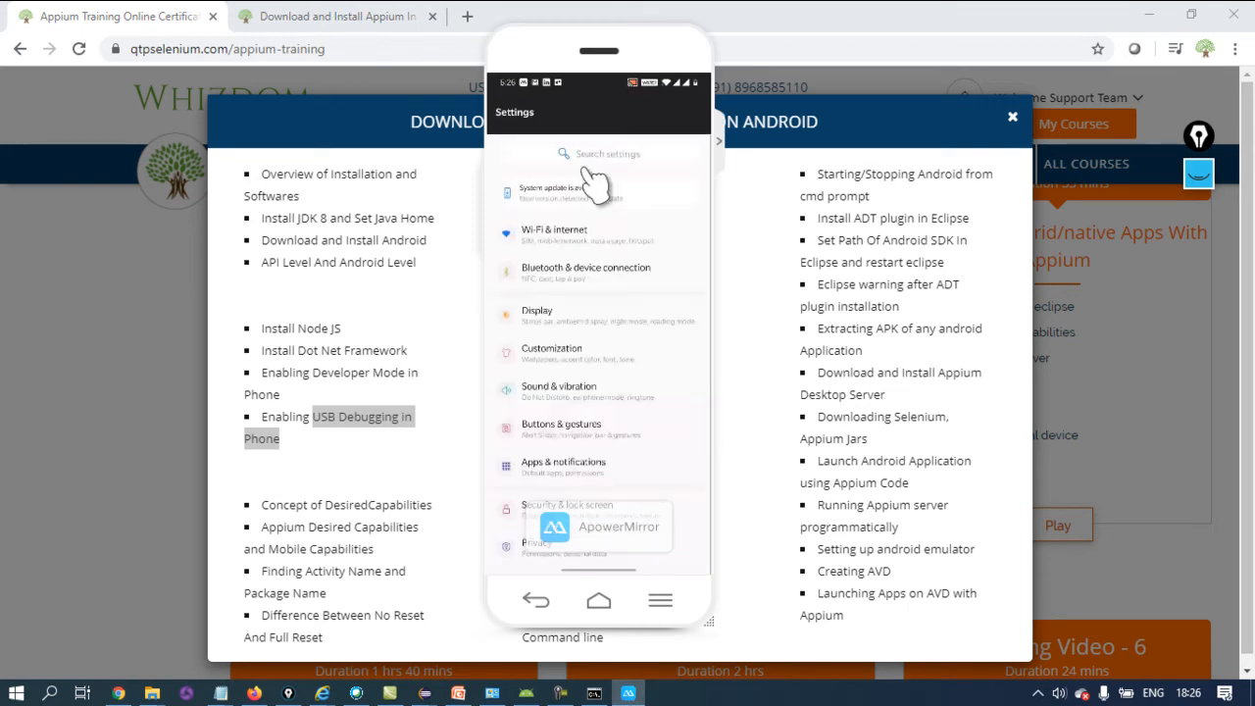
pyautogui.write('usb deb')
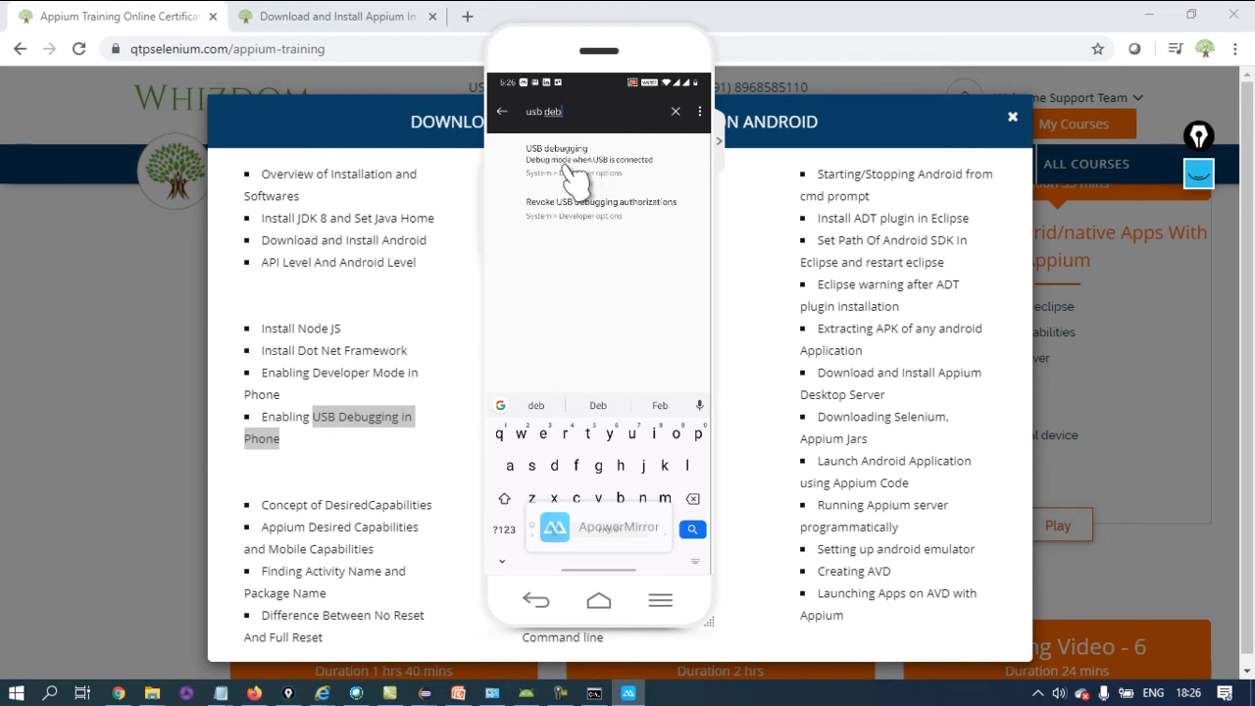
pyautogui.click(568, 169)
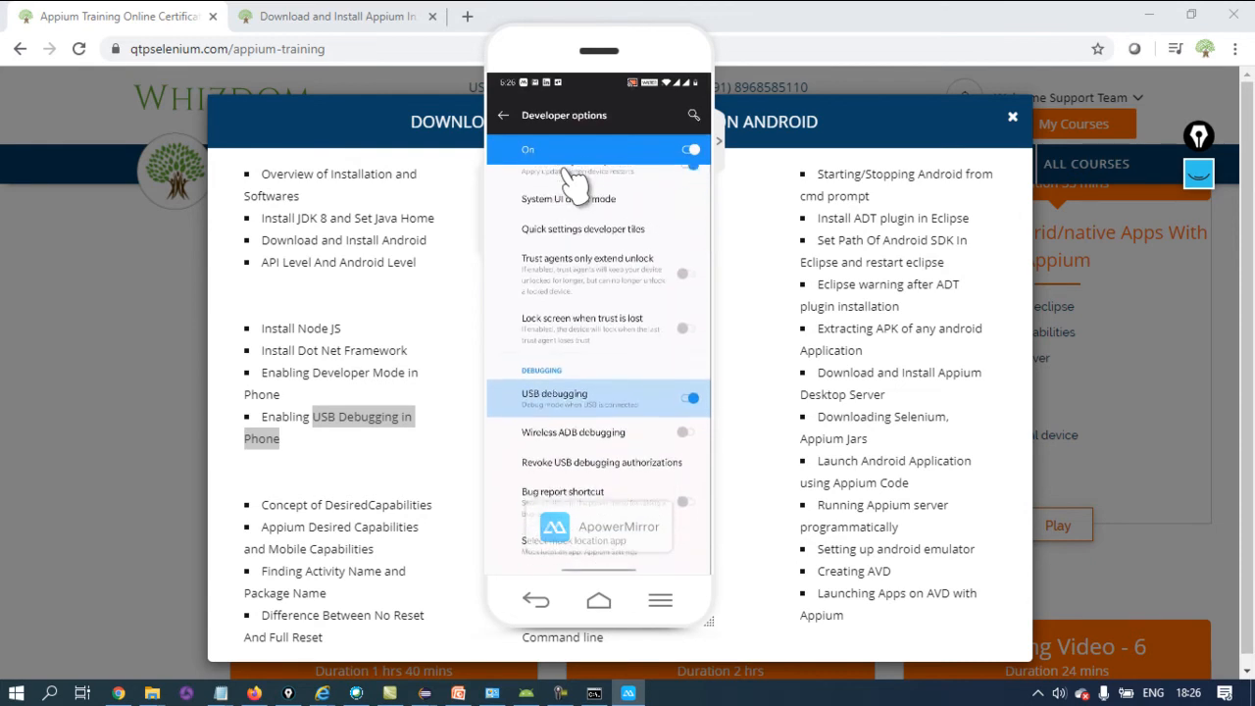
# Examine the Stay awake setting in the phone's Developer options and return to the topic list in Chrome
pyautogui.scroll(5, 573, 182)
pyautogui.scroll(2, 574, 181)
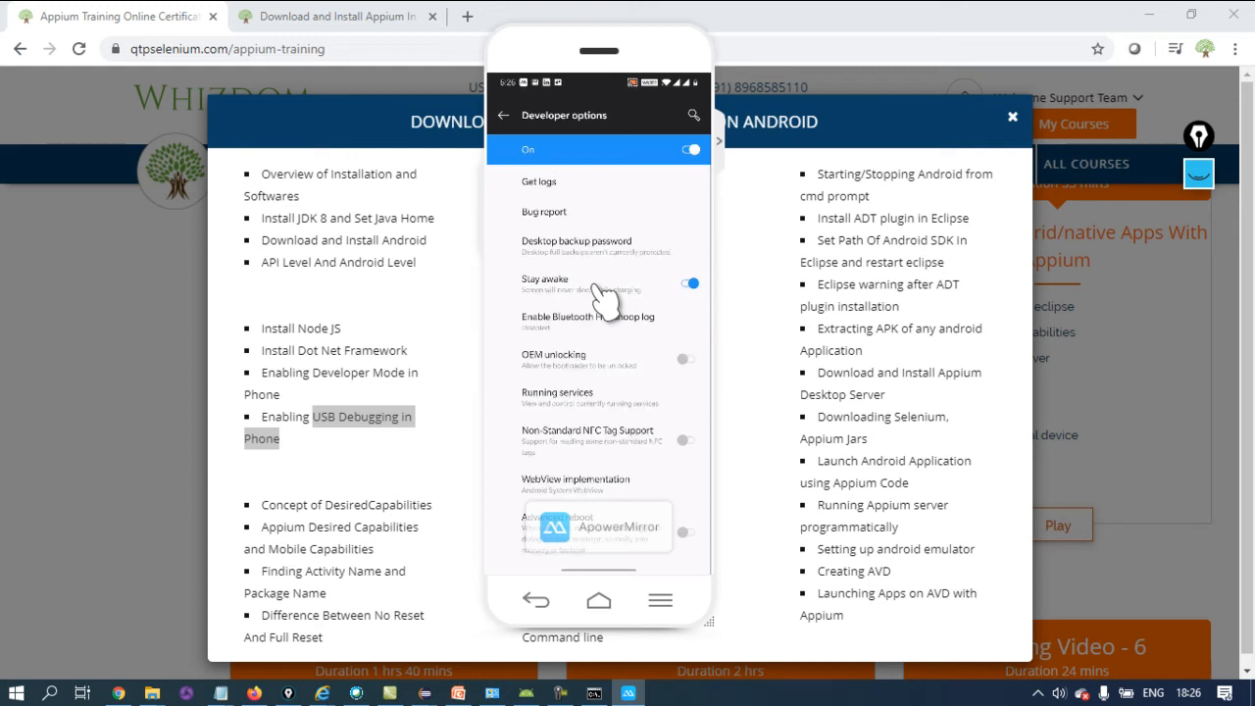
pyautogui.scroll(-1, 593, 286)
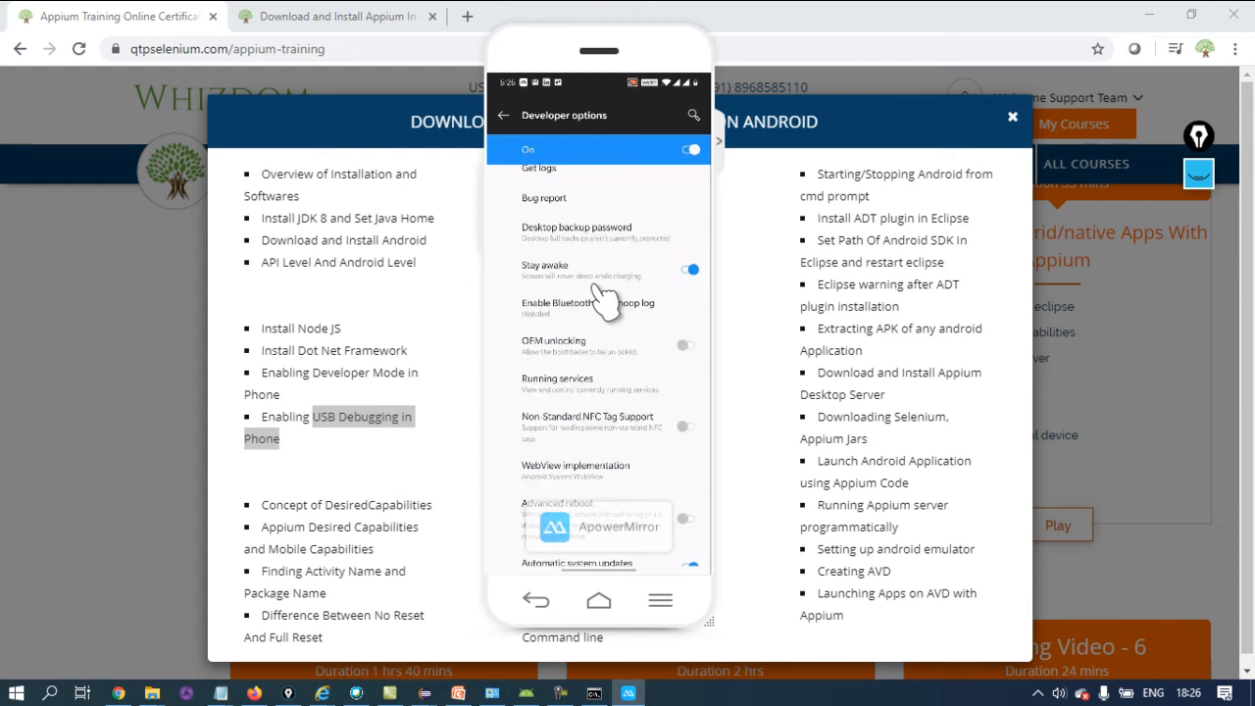
pyautogui.scroll(2, 605, 303)
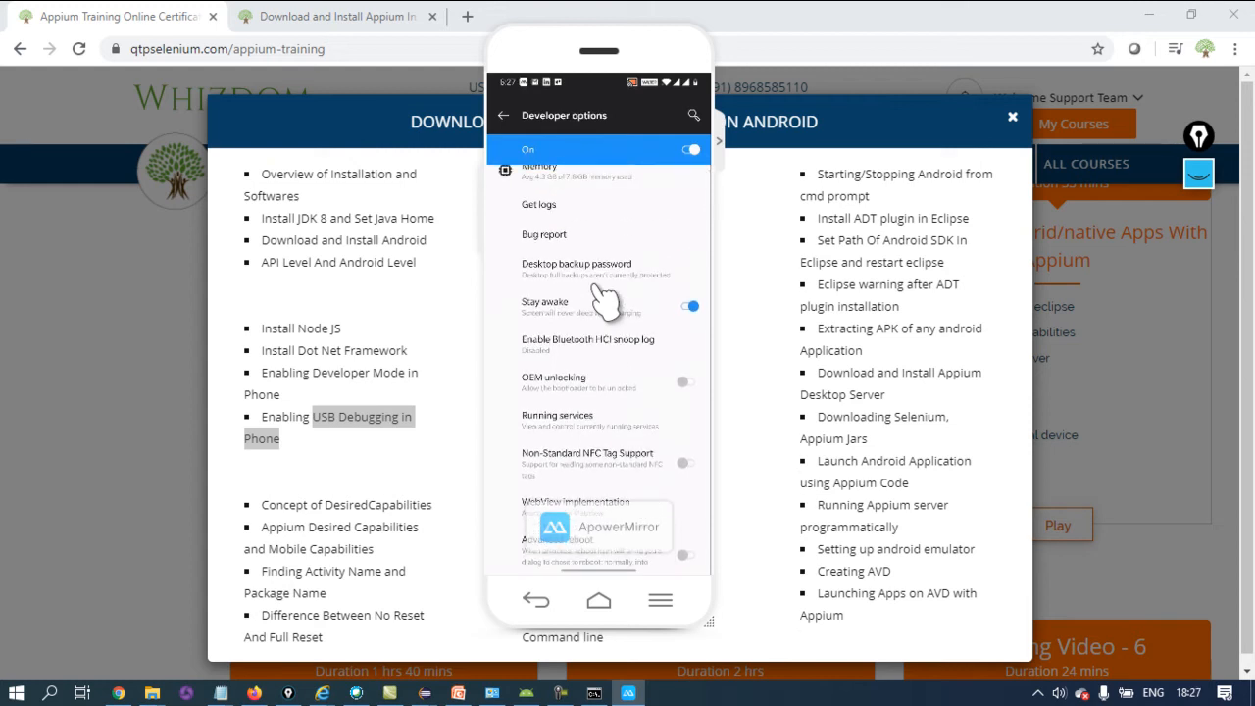
pyautogui.click(321, 420)
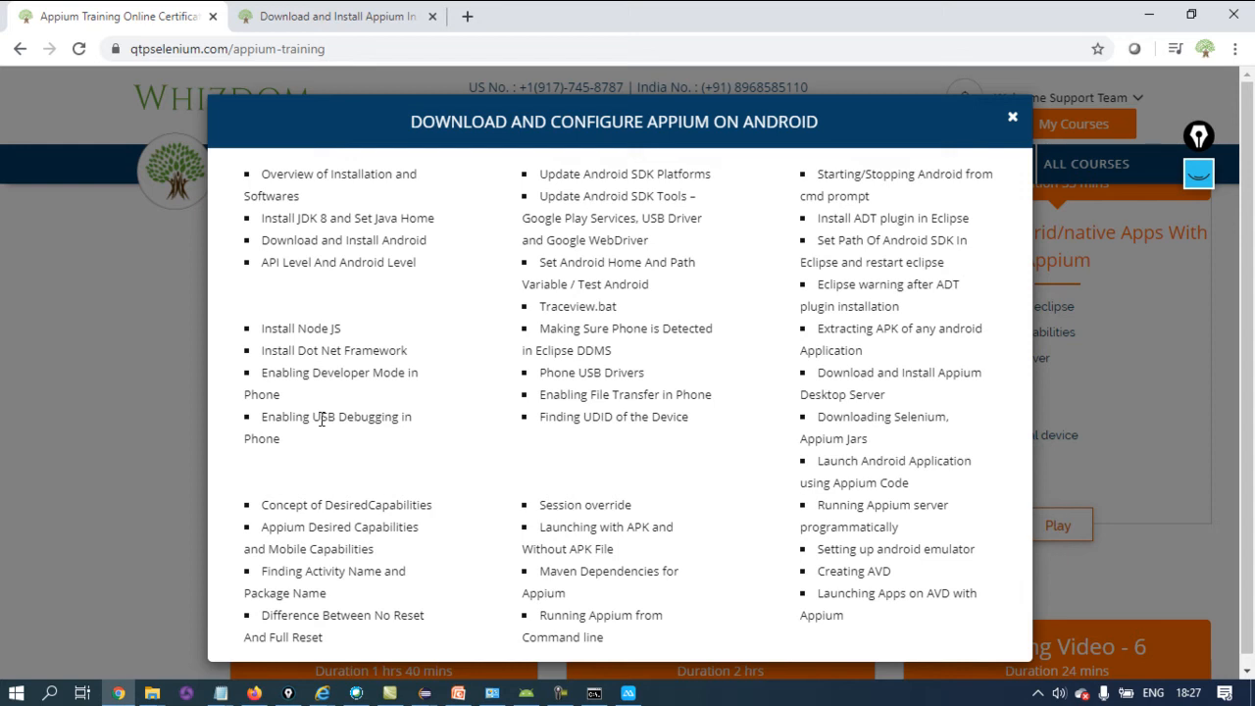
# Switch to ApowerMirror, search the phone's settings for usb and open USB Preferences
pyautogui.click(629, 693)
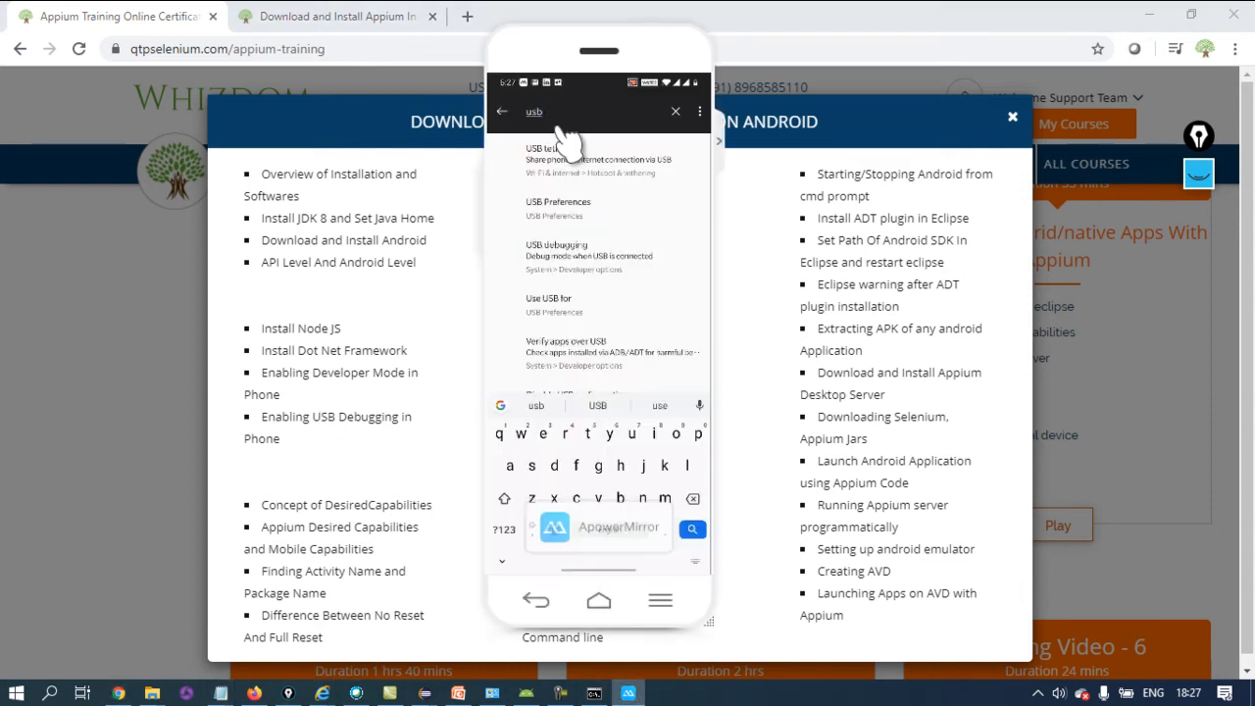
pyautogui.scroll(-2, 557, 133)
pyautogui.scroll(2, 558, 133)
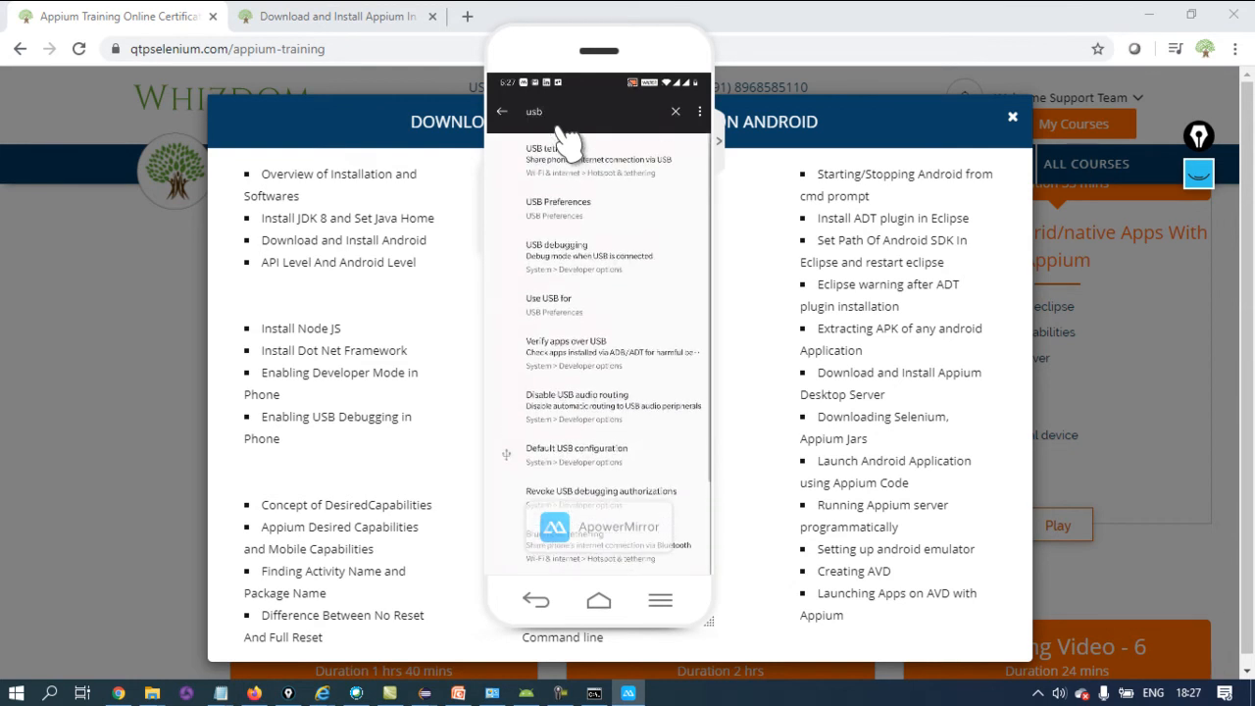
pyautogui.click(568, 208)
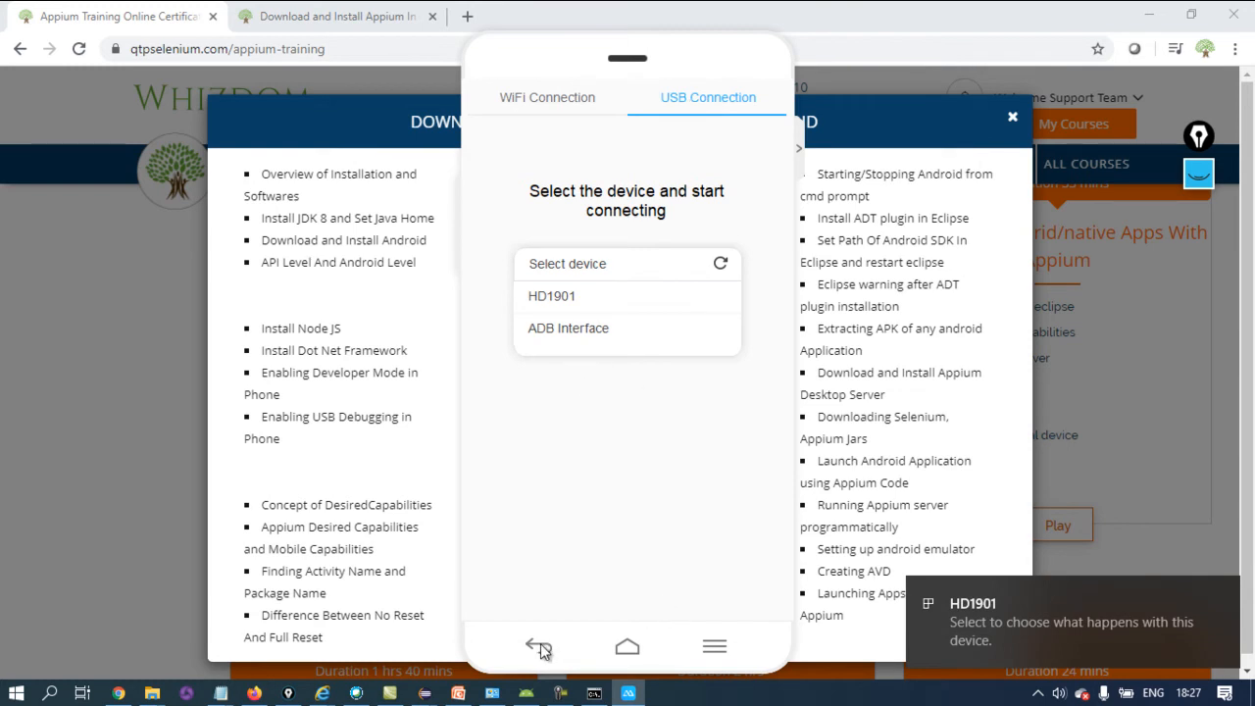
# Try to reconnect the HD1901 phone to ApowerMirror over USB
pyautogui.click(575, 308)
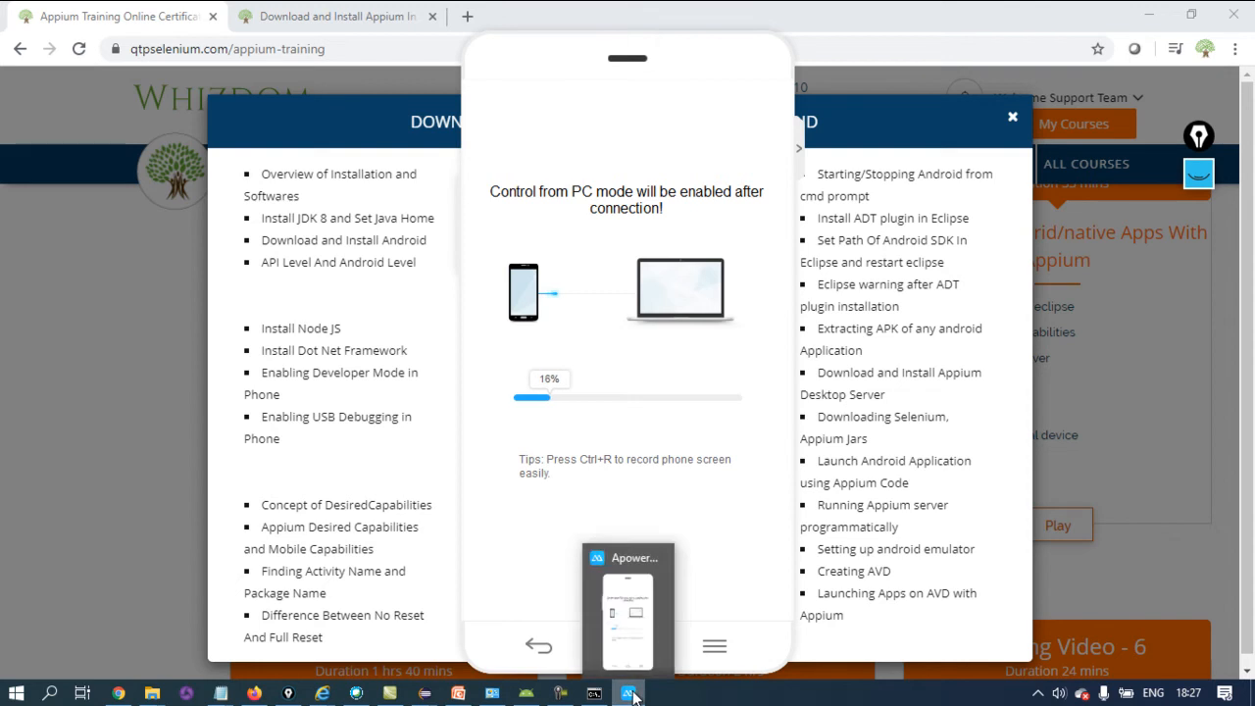
pyautogui.moveTo(777, 63)
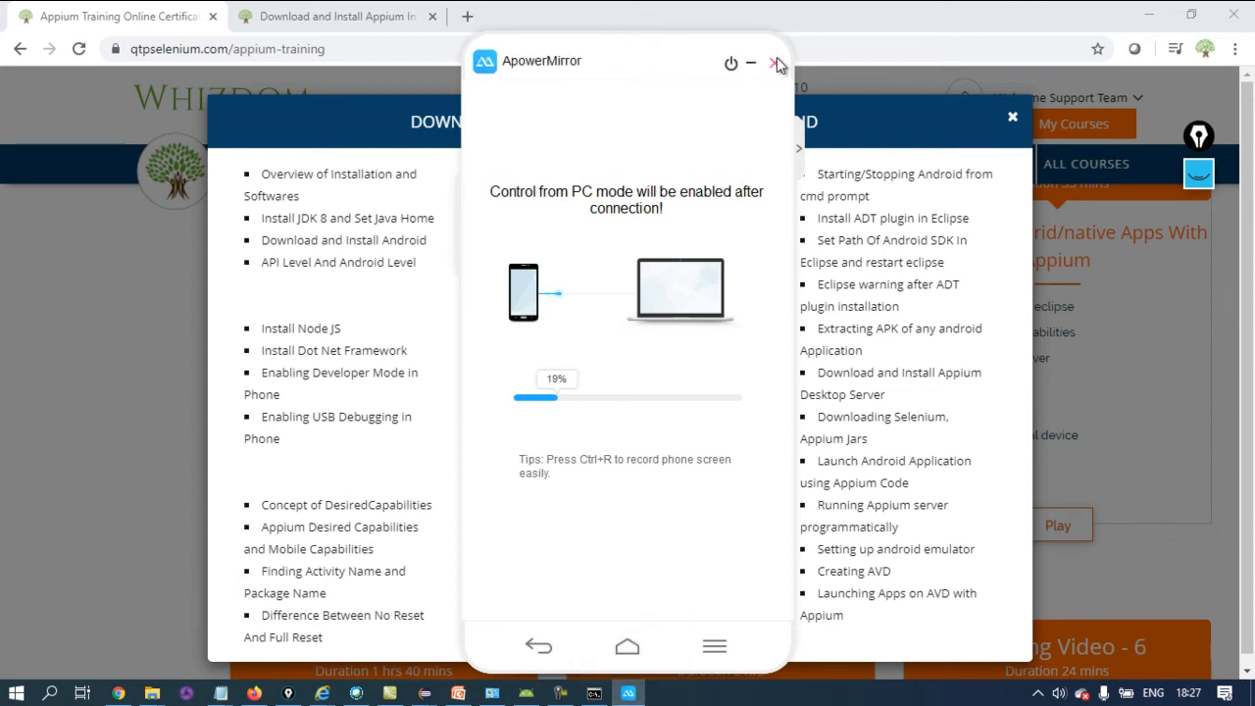
pyautogui.click(777, 63)
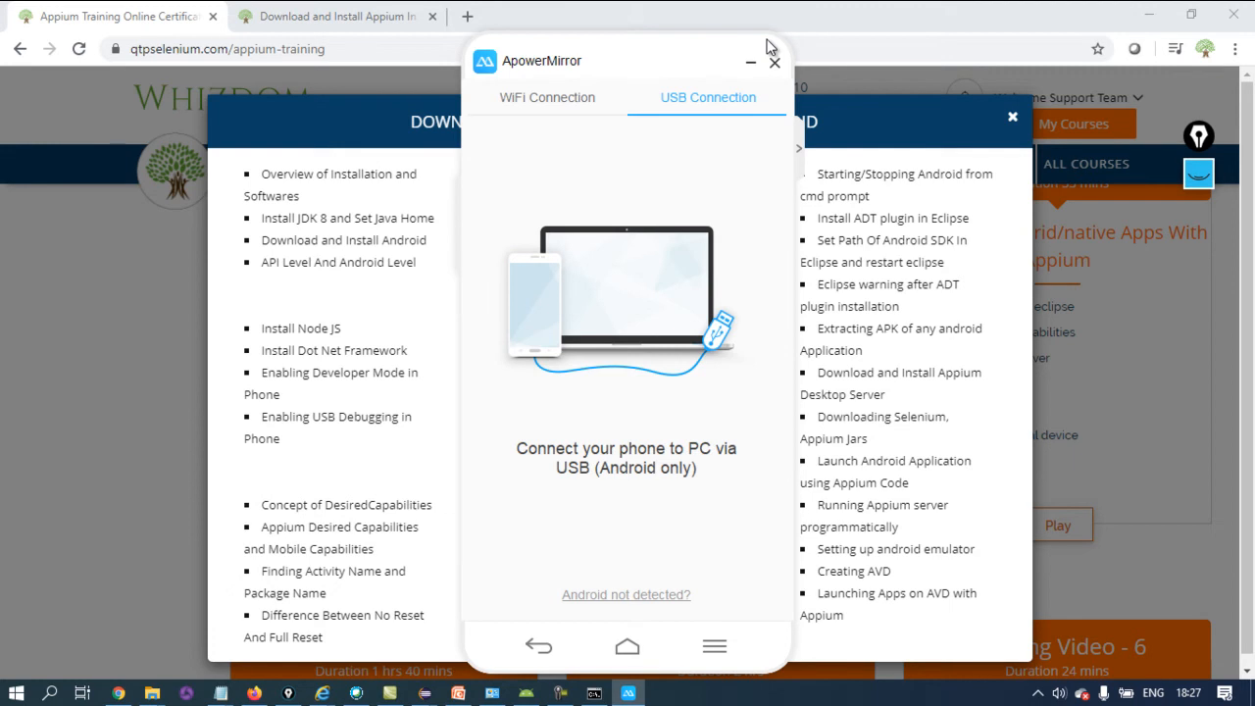
# Return to the topic list in Chrome and highlight the Phone USB Drivers entry
pyautogui.doubleClick(314, 417)
pyautogui.tripleClick(314, 418)
pyautogui.tripleClick(337, 371)
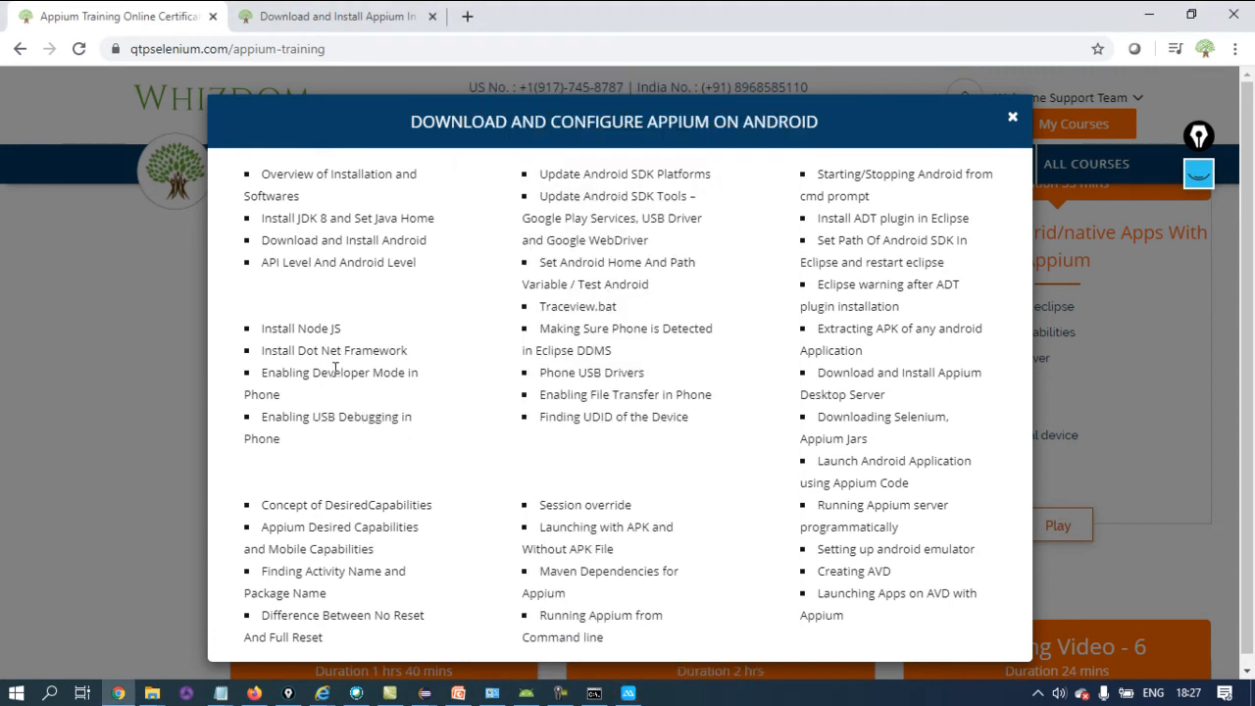
pyautogui.tripleClick(609, 376)
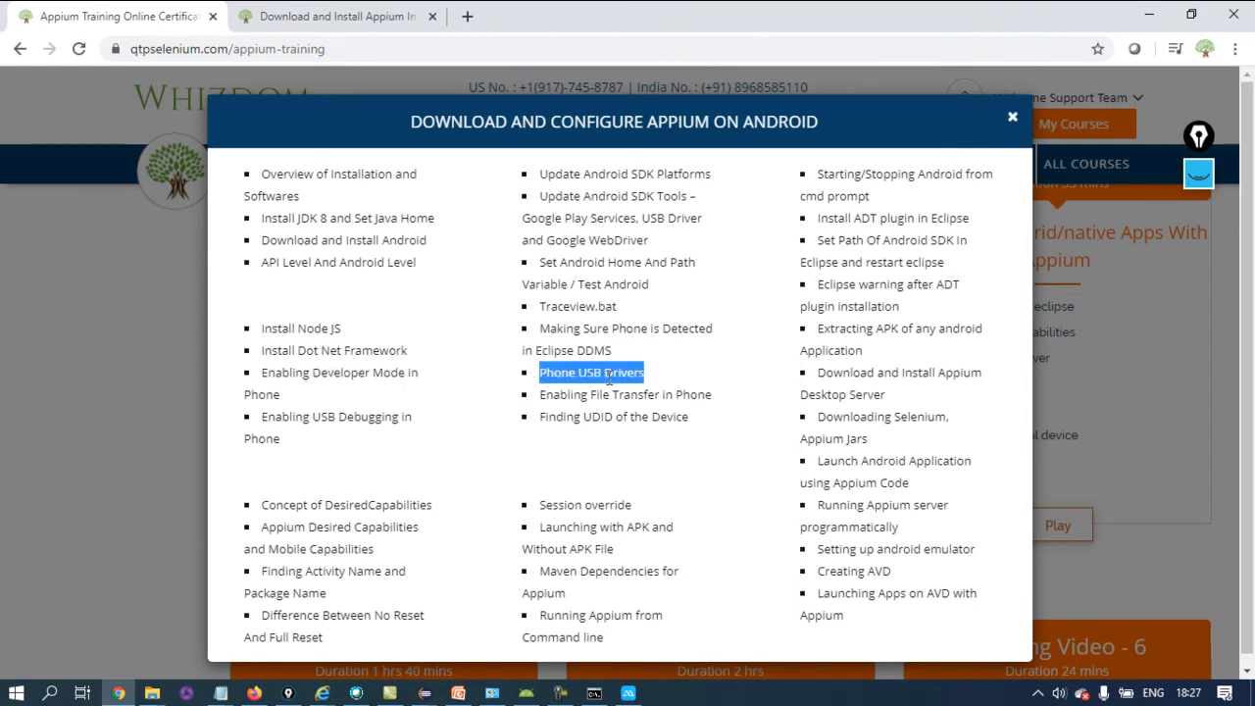
# Switch to Android Studio and examine the Google USB Driver entry in the Android SDK tools list
pyautogui.tripleClick(609, 377)
pyautogui.click(526, 693)
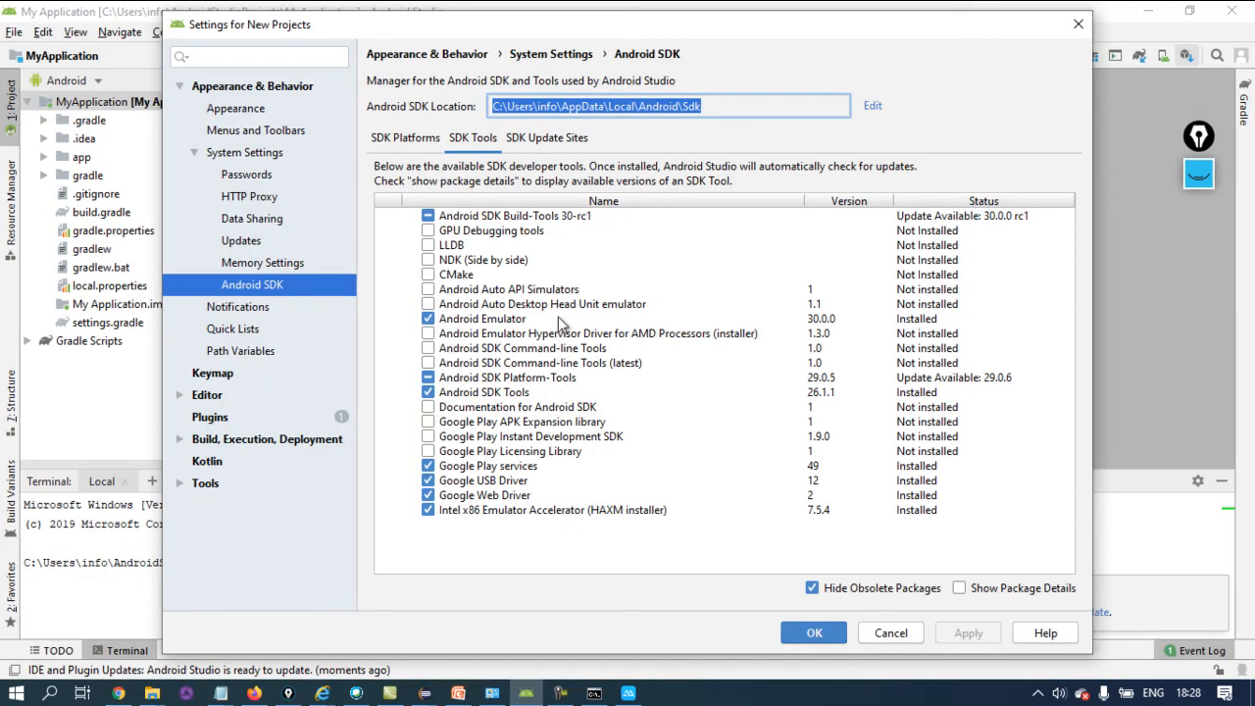
pyautogui.click(492, 143)
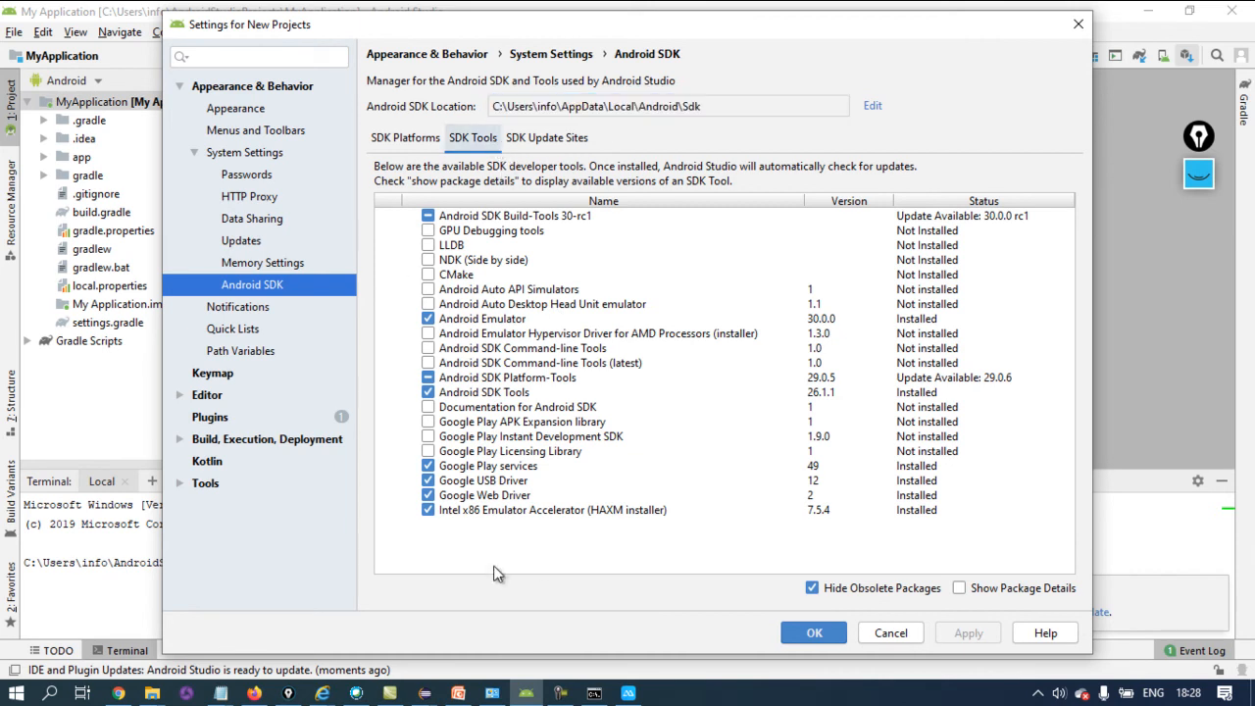
pyautogui.click(484, 483)
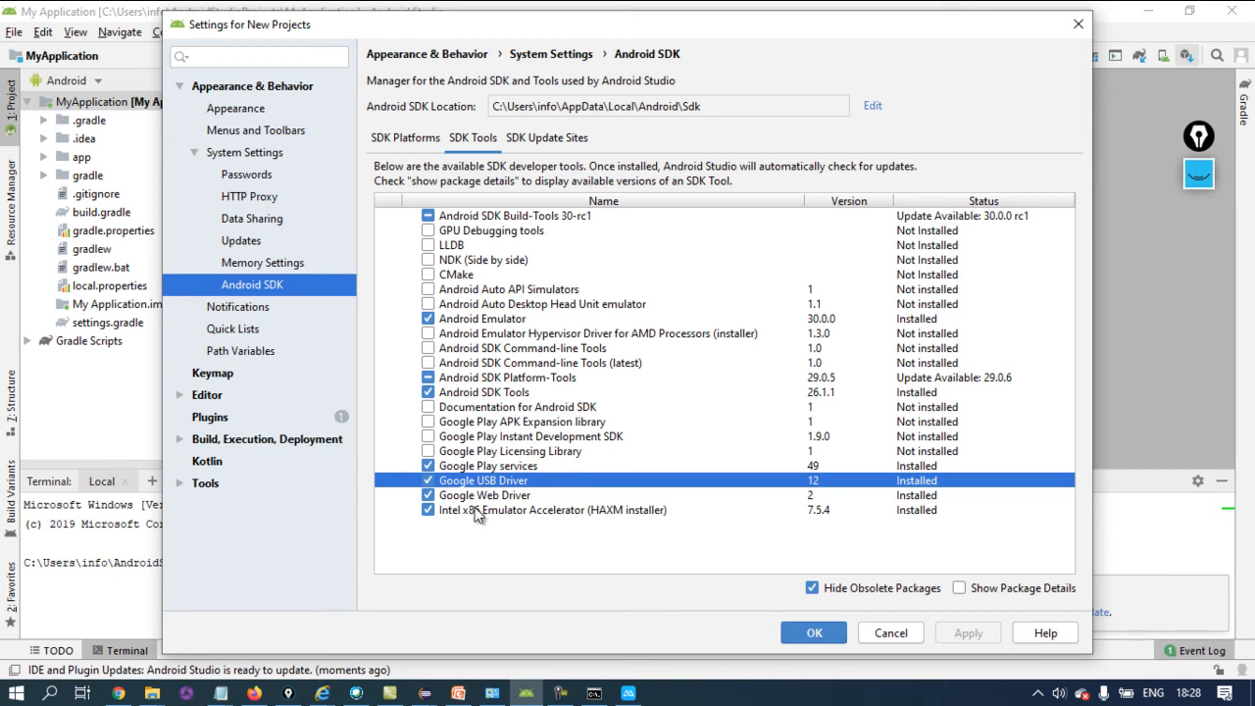
# Switch to the tools folder window in File Explorer and display the drives under This PC
pyautogui.moveTo(157, 693)
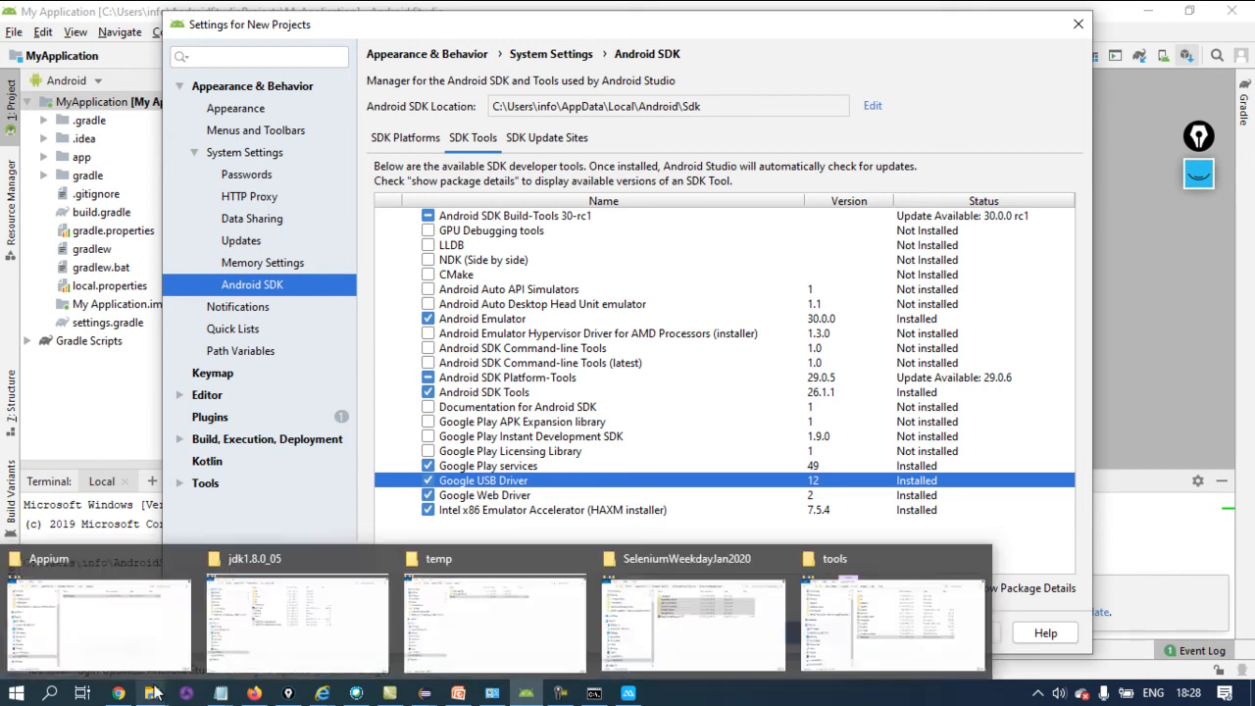
pyautogui.click(823, 640)
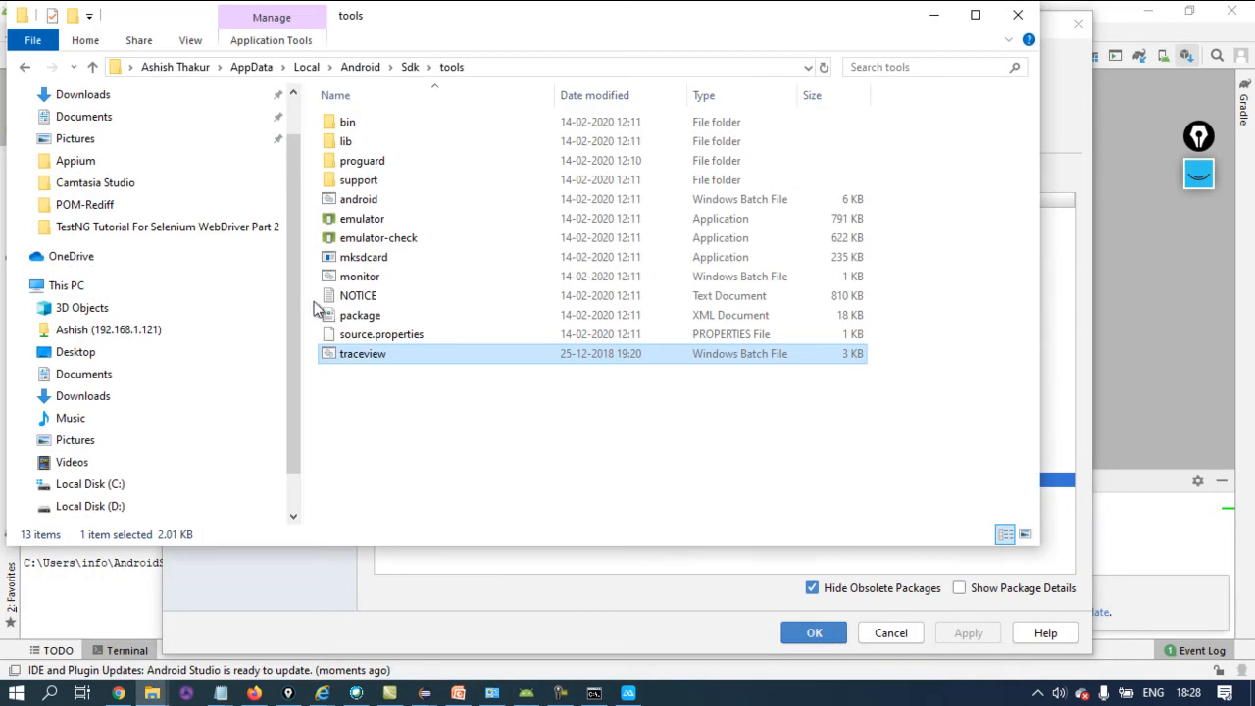
pyautogui.scroll(-1, 302, 294)
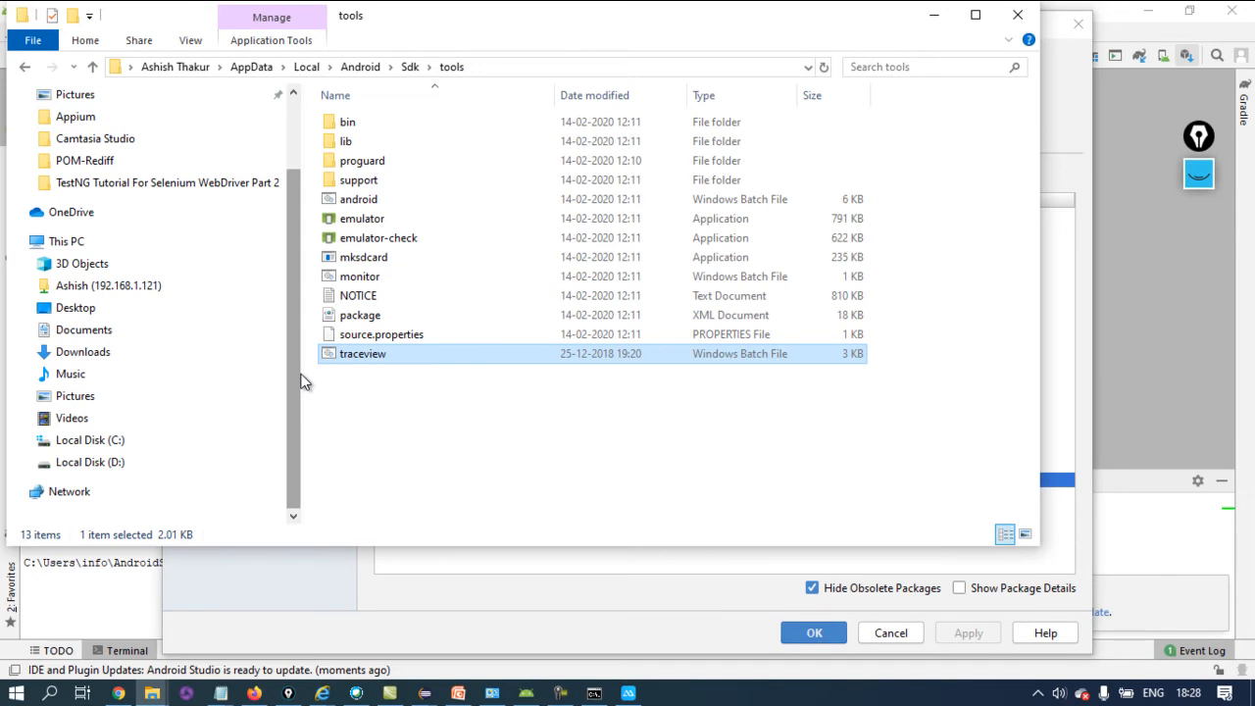
pyautogui.click(51, 245)
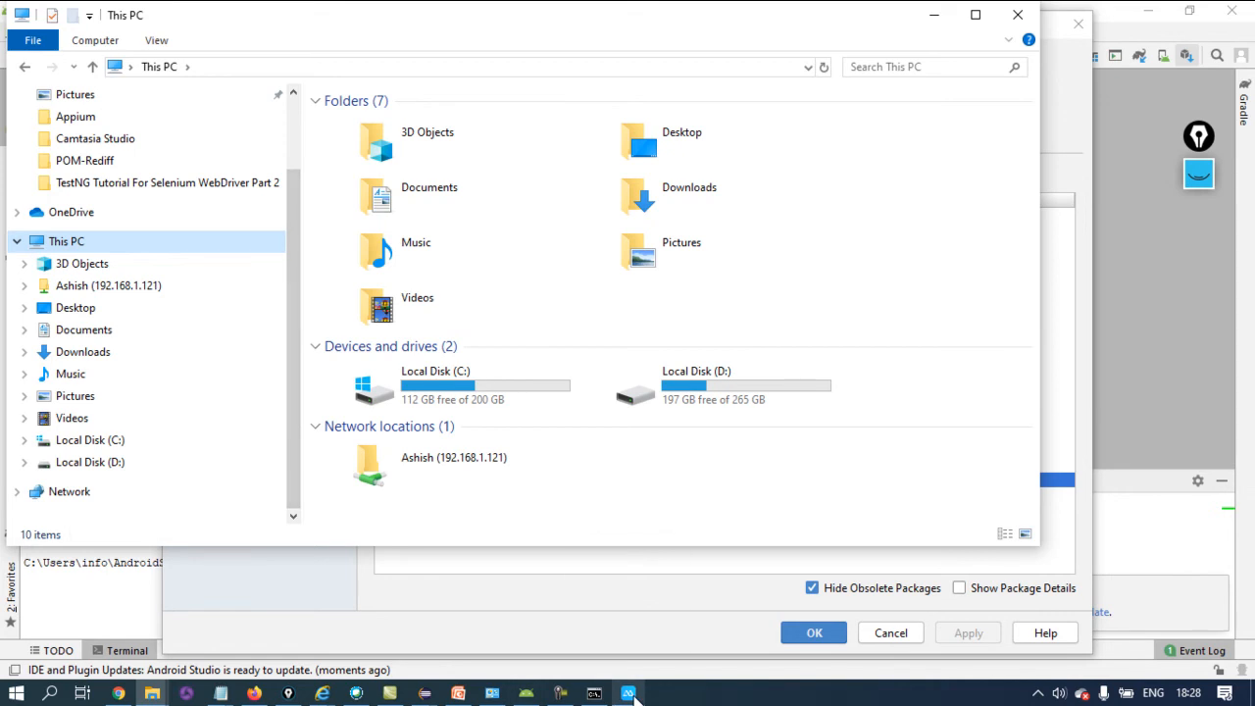
# Bring up the ApowerMirror window to check the phone's screen capture
pyautogui.moveTo(628, 694)
pyautogui.click(616, 606)
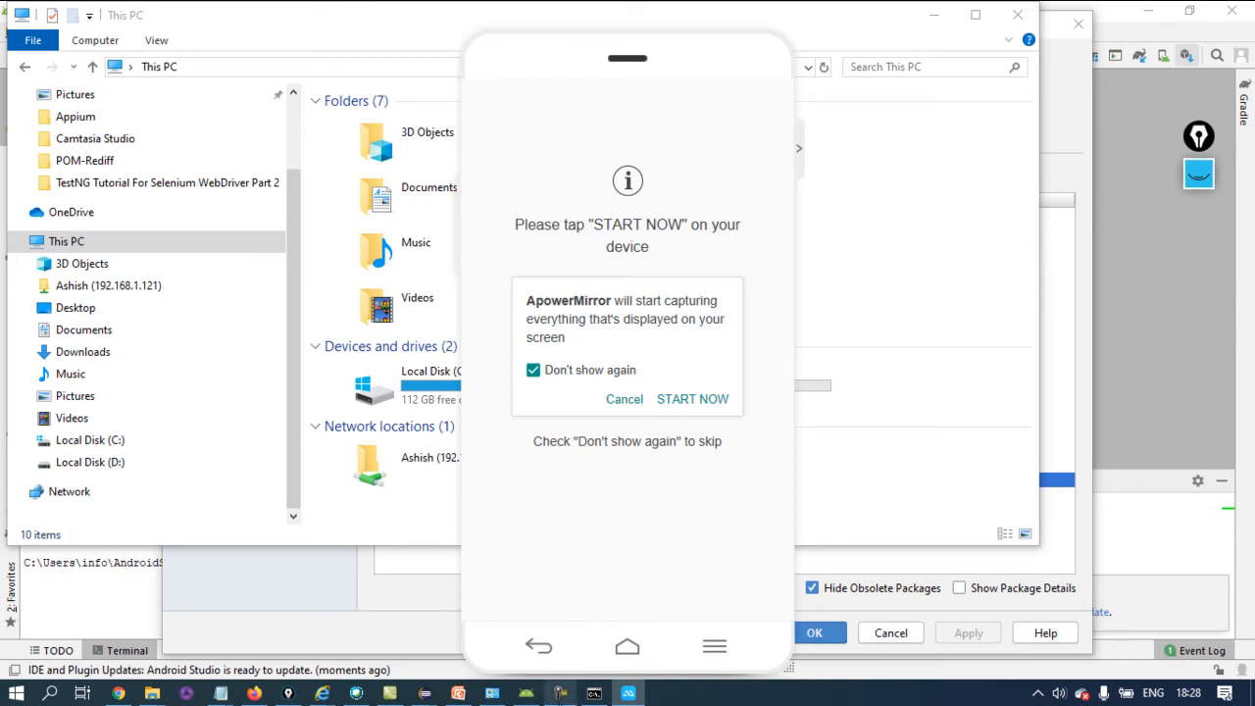
pyautogui.click(560, 693)
pyautogui.click(1168, 611)
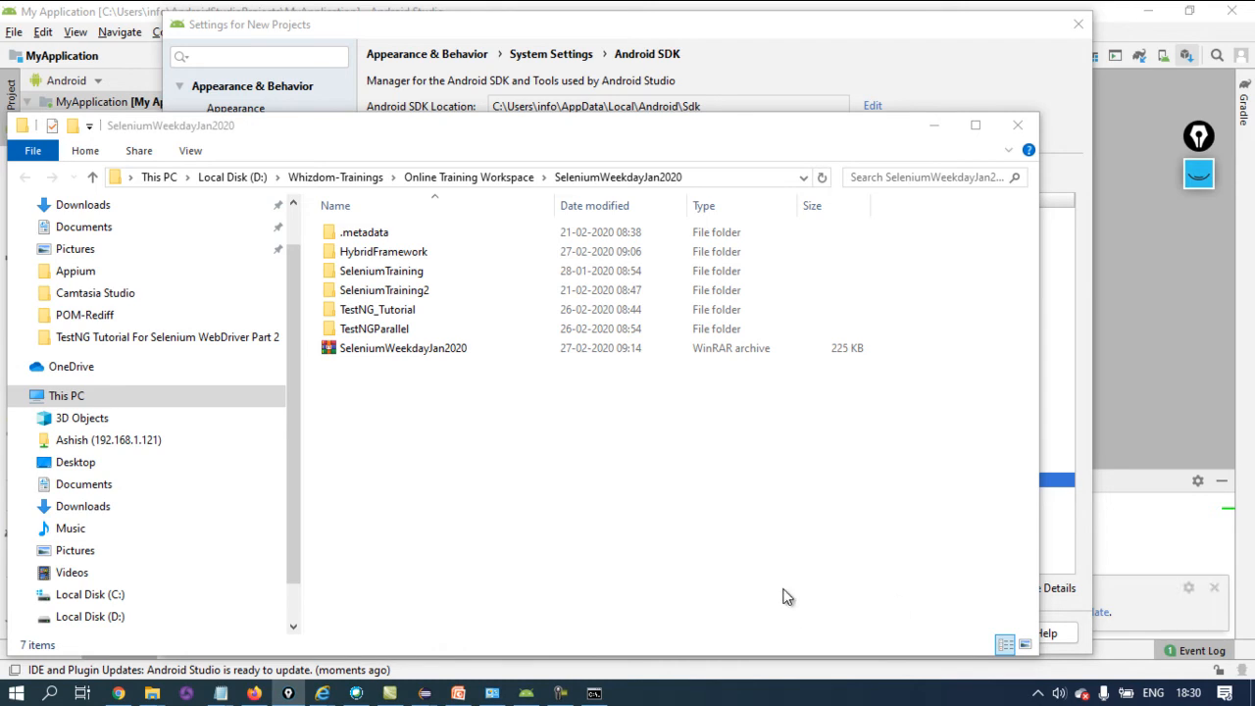
# Open CD Drive (E:) OnePlus Drivers in File Explorer and examine the OnePlus_USB_Drivers_Setup file
pyautogui.click(299, 444)
pyautogui.scroll(-1, 299, 529)
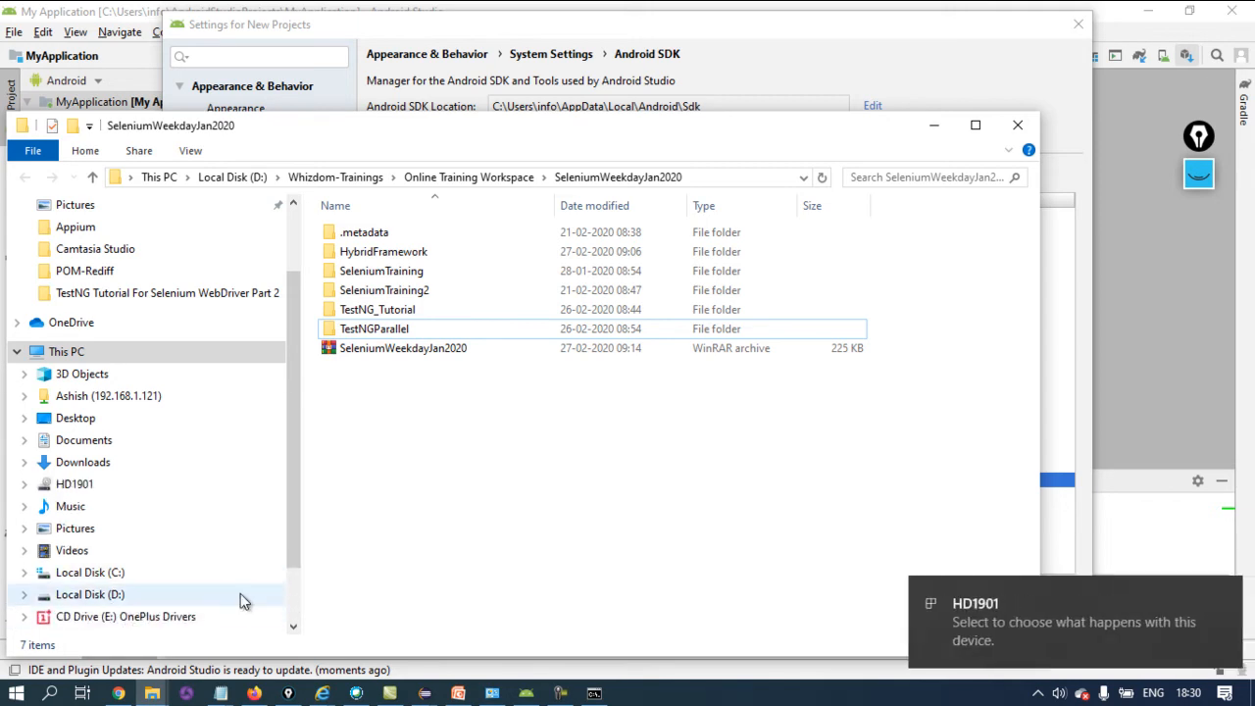
pyautogui.scroll(-1, 293, 461)
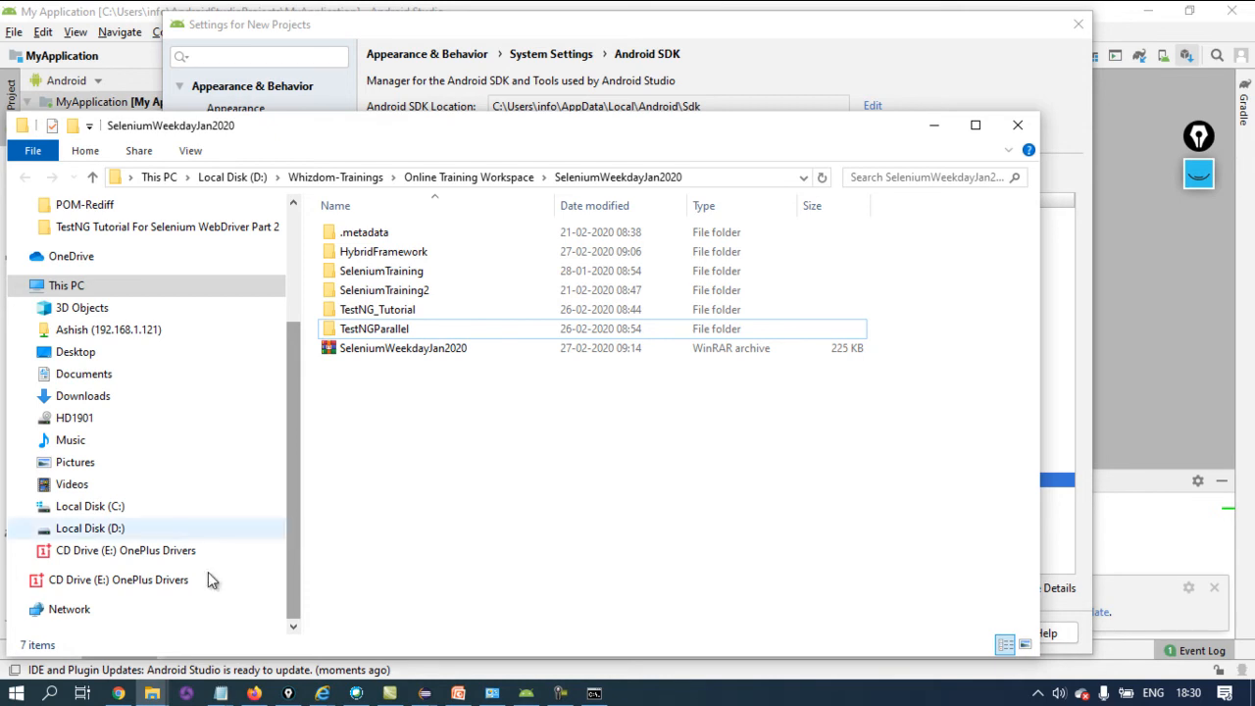
pyautogui.click(153, 553)
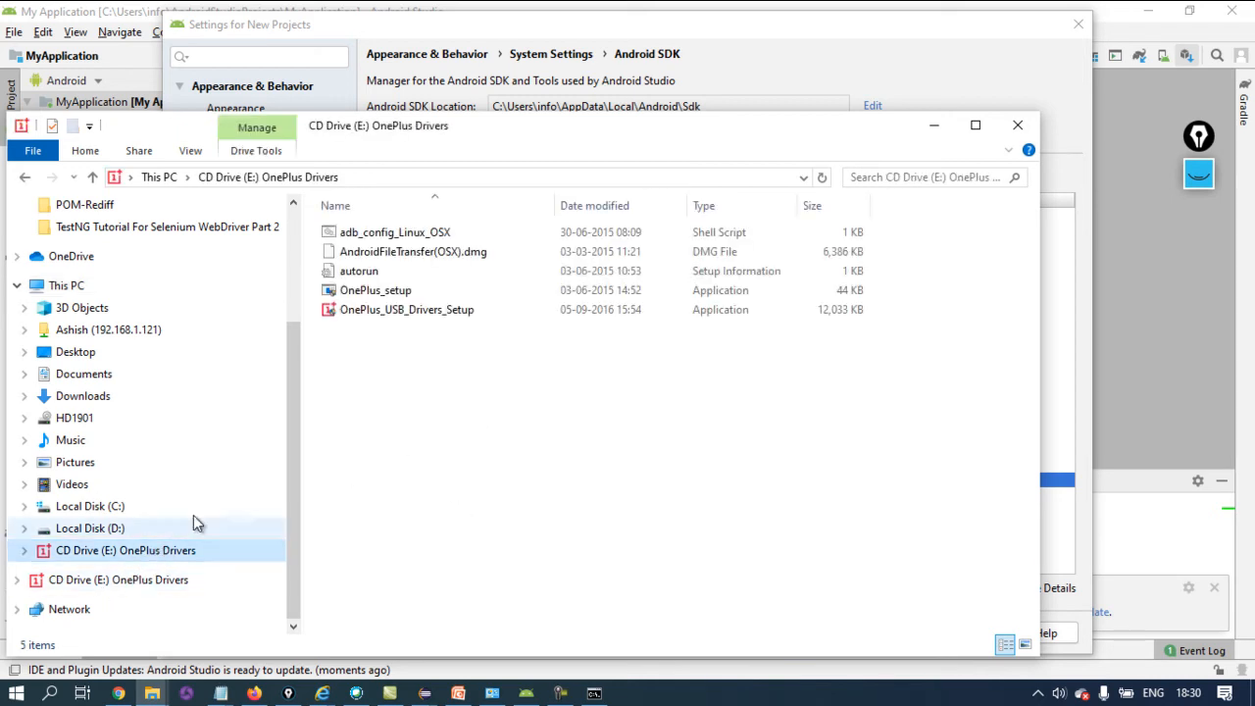
pyautogui.click(412, 312)
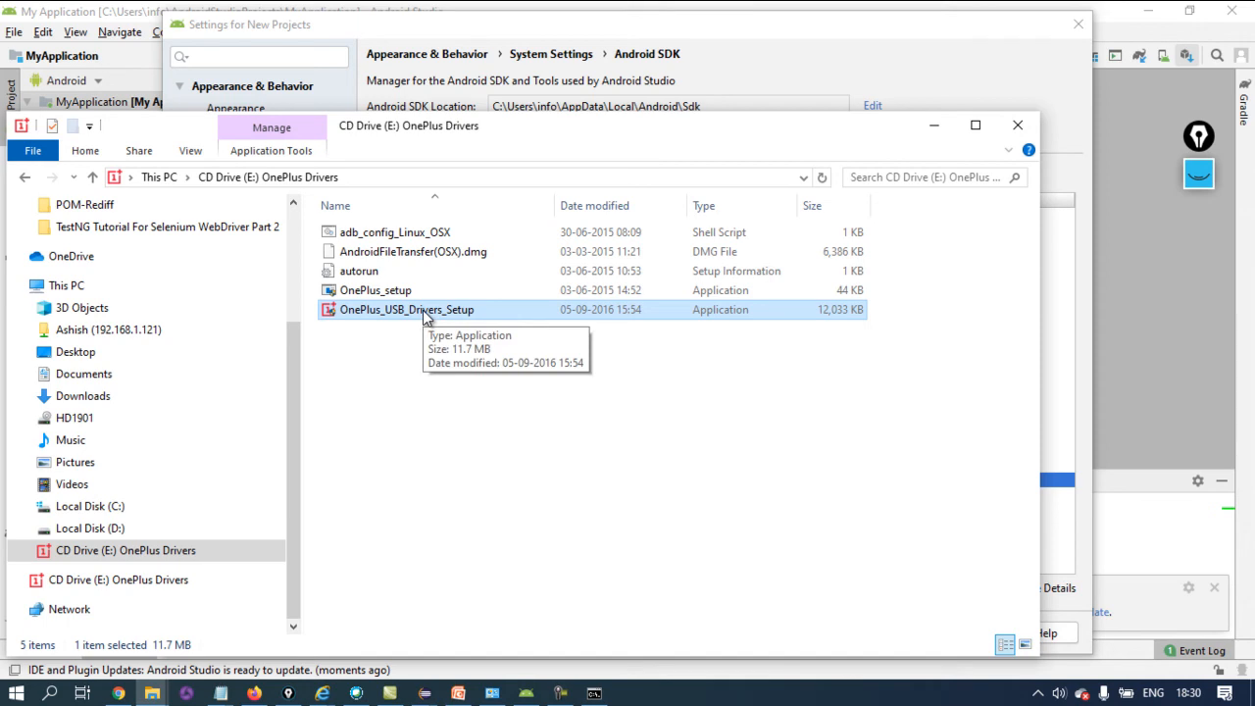
pyautogui.click(419, 444)
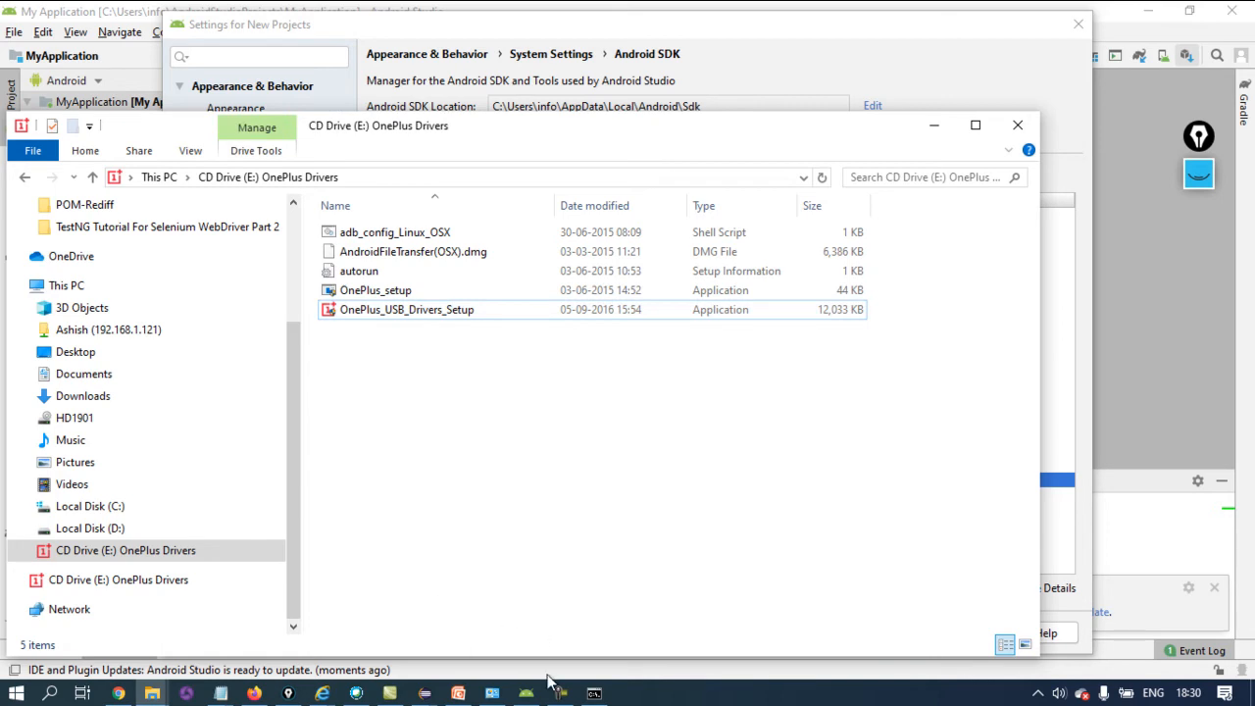
# Revisit the Phone USB Drivers topic in Chrome and bring back the OnePlus Drivers folder in File Explorer
pyautogui.click(425, 694)
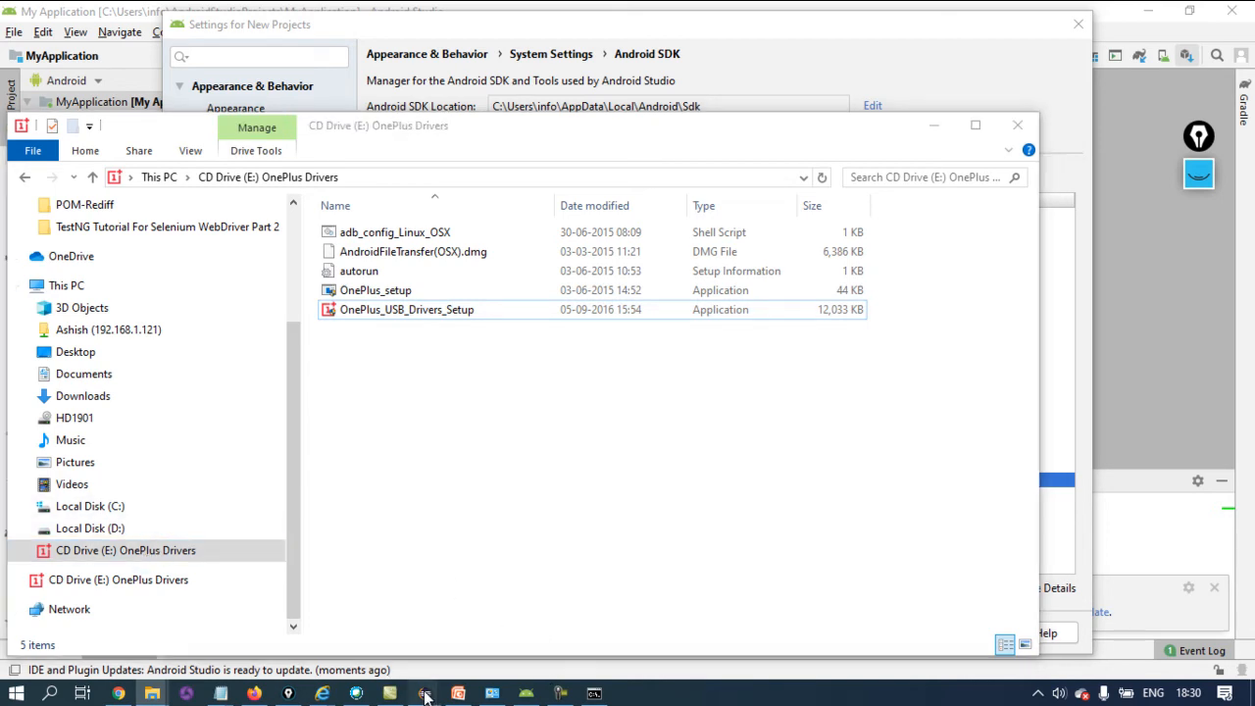
pyautogui.click(367, 409)
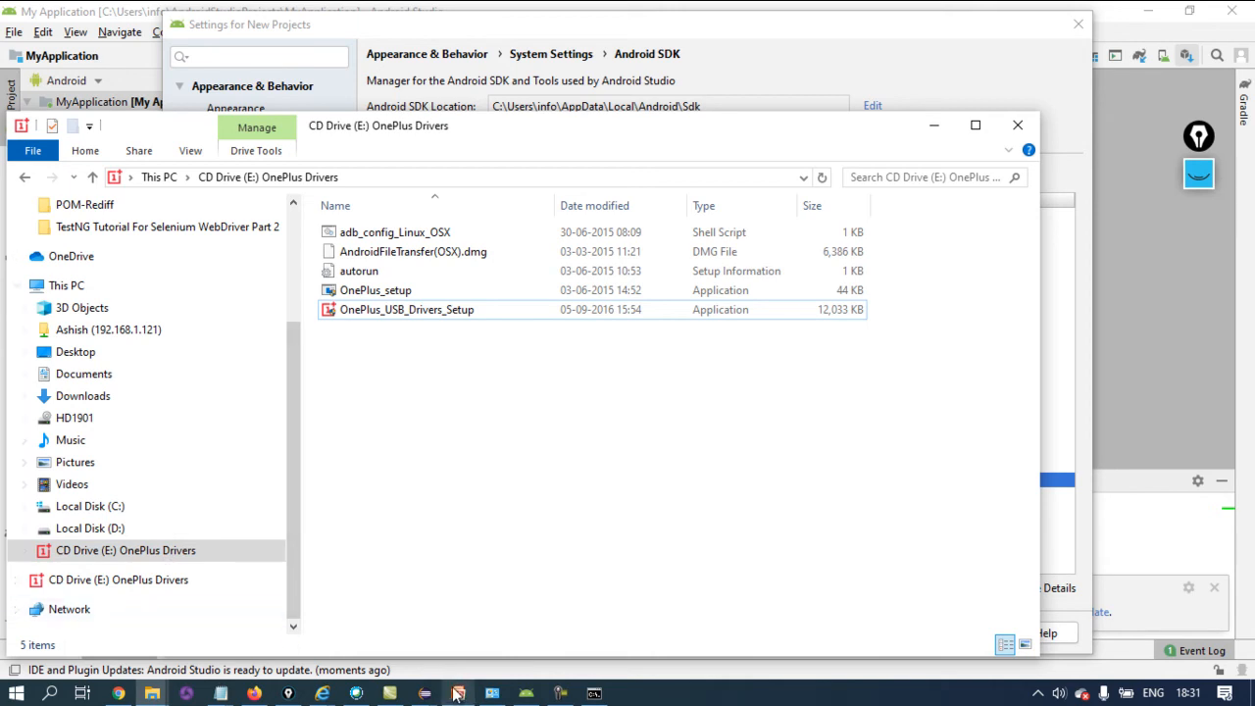
pyautogui.moveTo(118, 694)
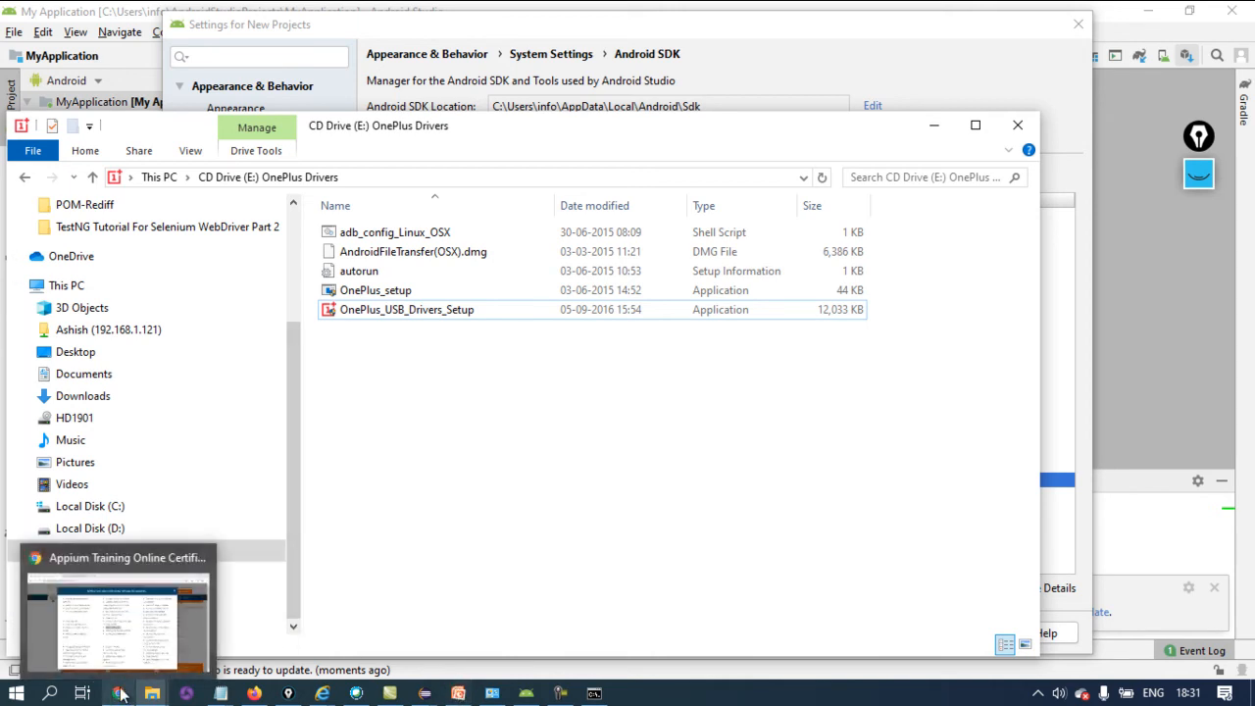
pyautogui.click(145, 652)
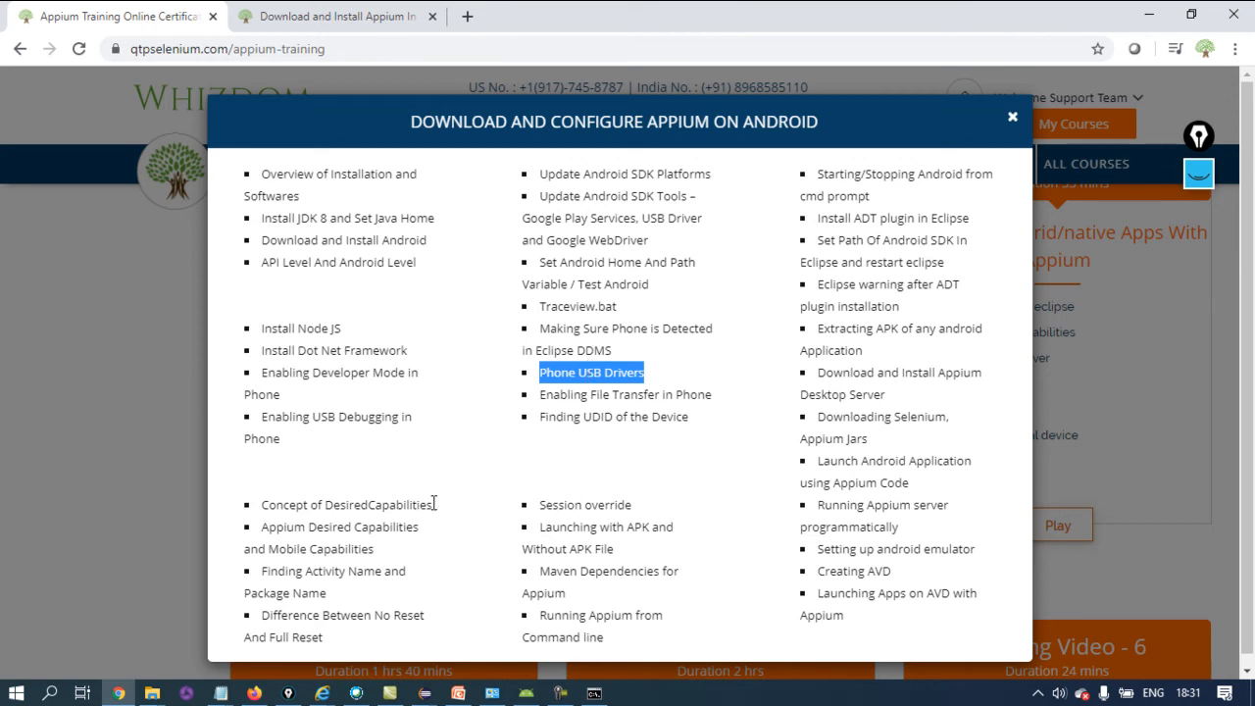
pyautogui.click(160, 690)
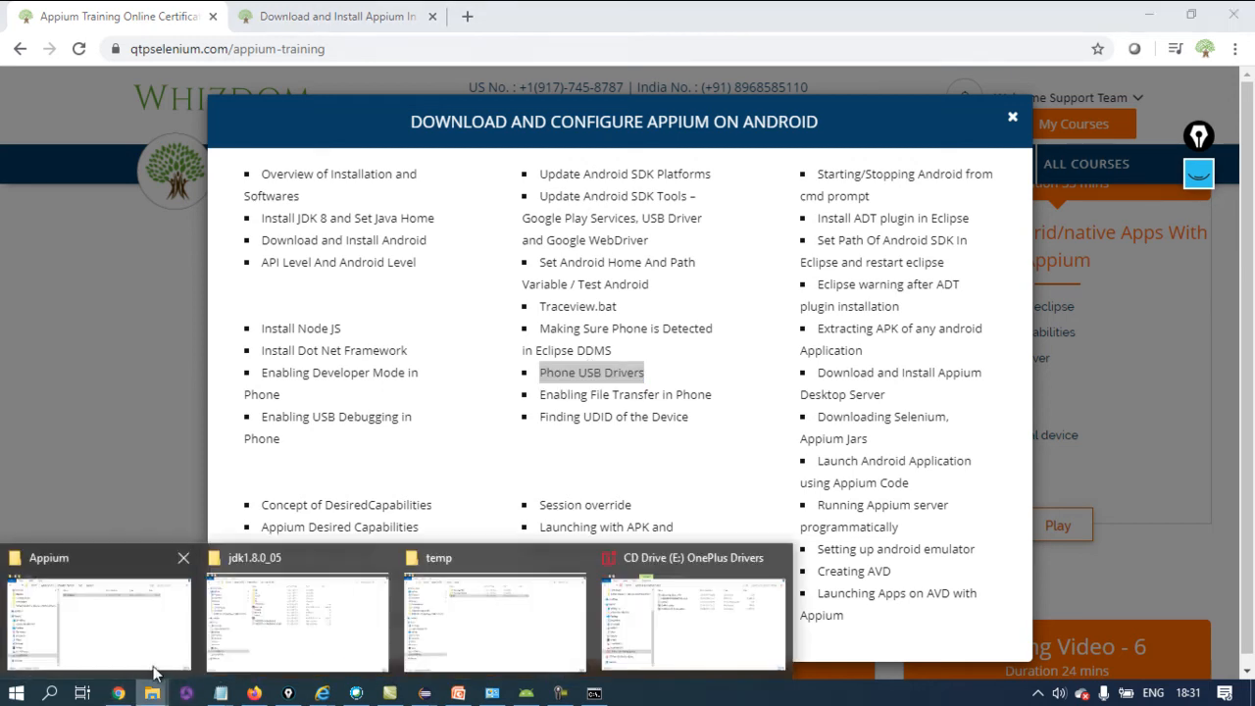
pyautogui.click(648, 608)
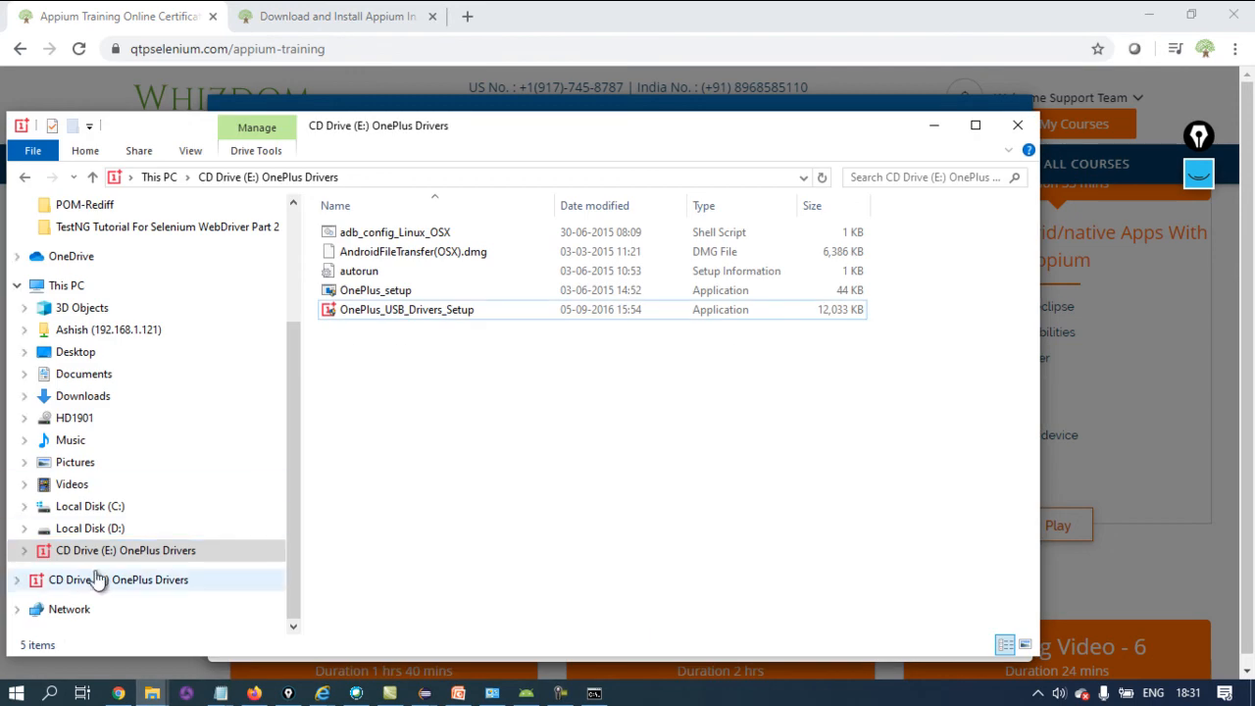
# Switch to the AppiumRecordings workspace in Eclipse and widen the Name column of the Devices list to fit the full device name
pyautogui.click(424, 686)
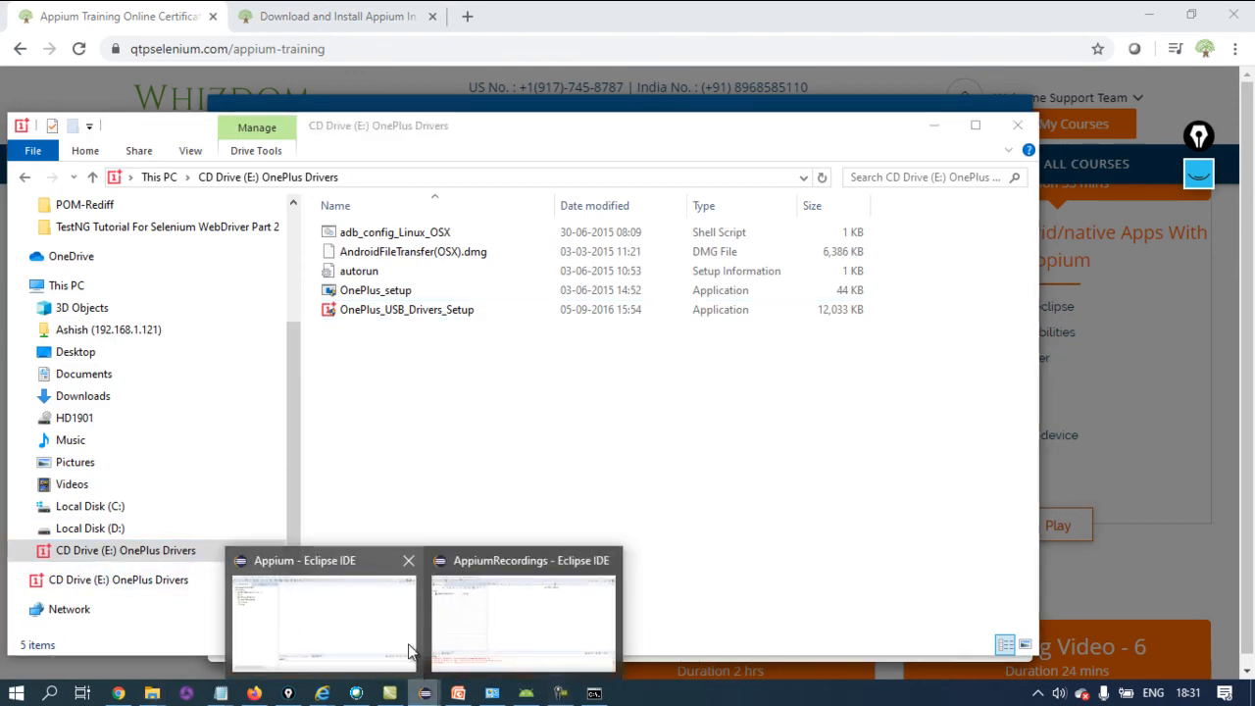
pyautogui.click(410, 647)
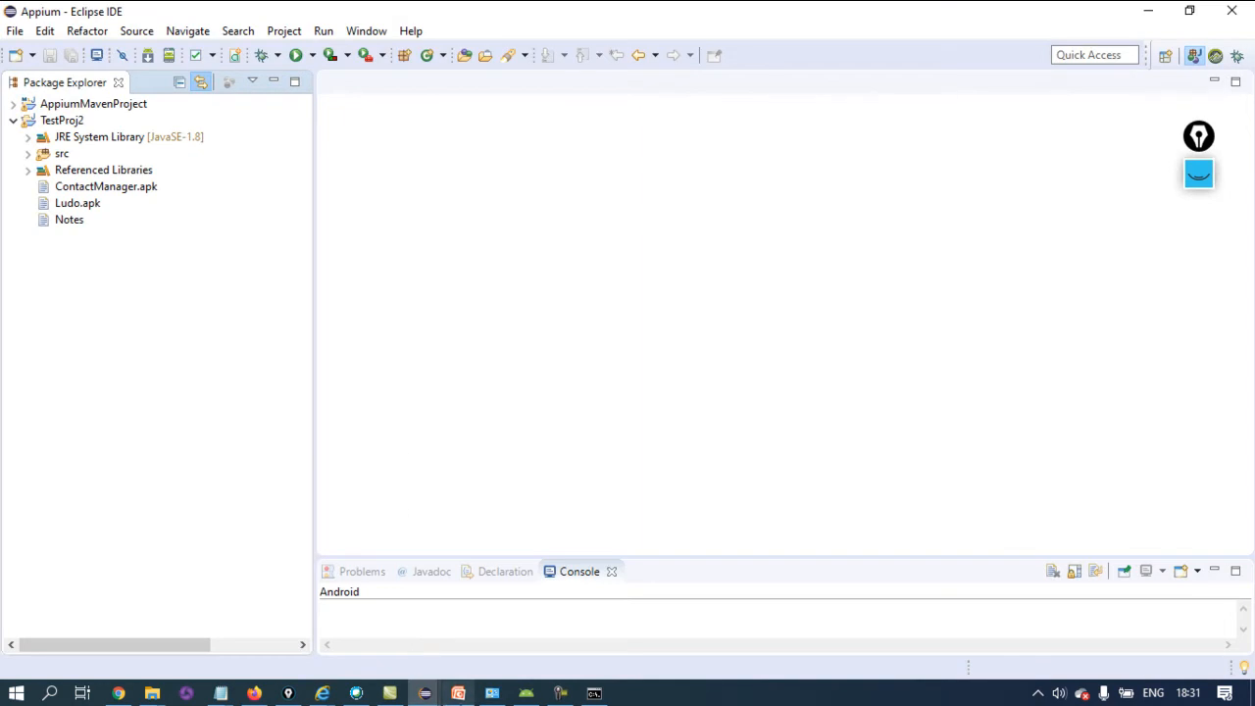
pyautogui.click(425, 694)
pyautogui.click(520, 600)
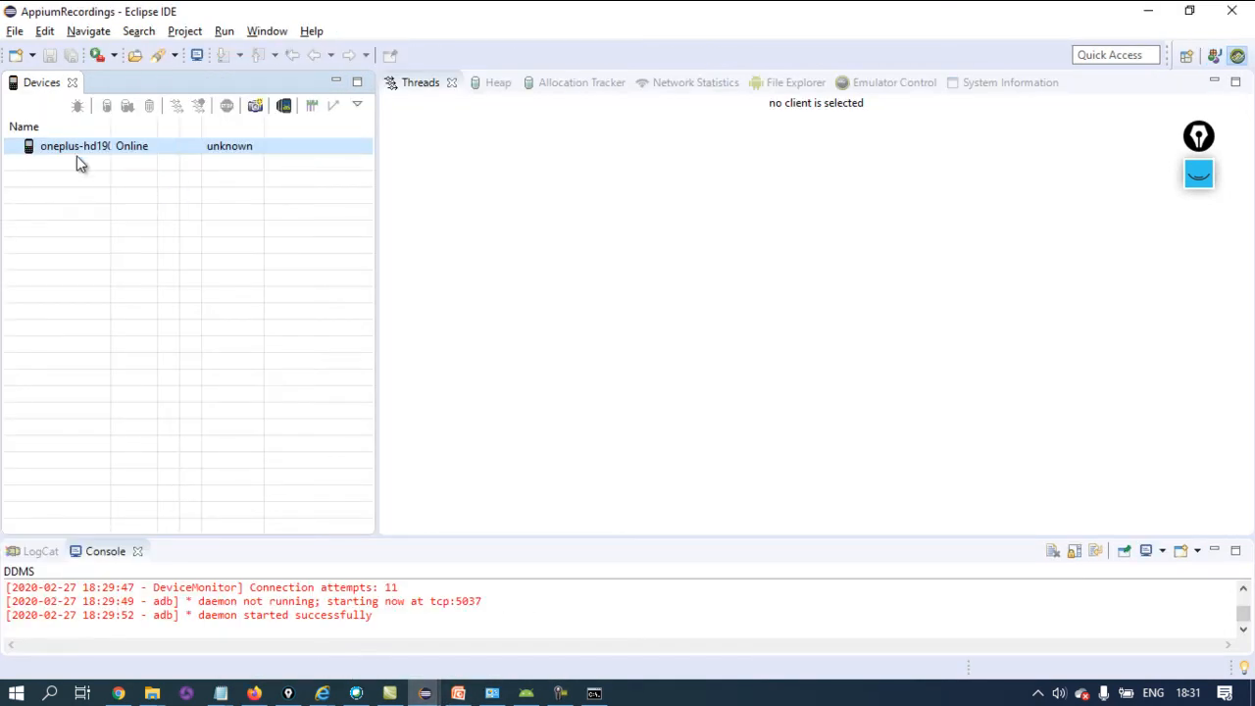
pyautogui.moveTo(111, 122); pyautogui.dragTo(182, 145)
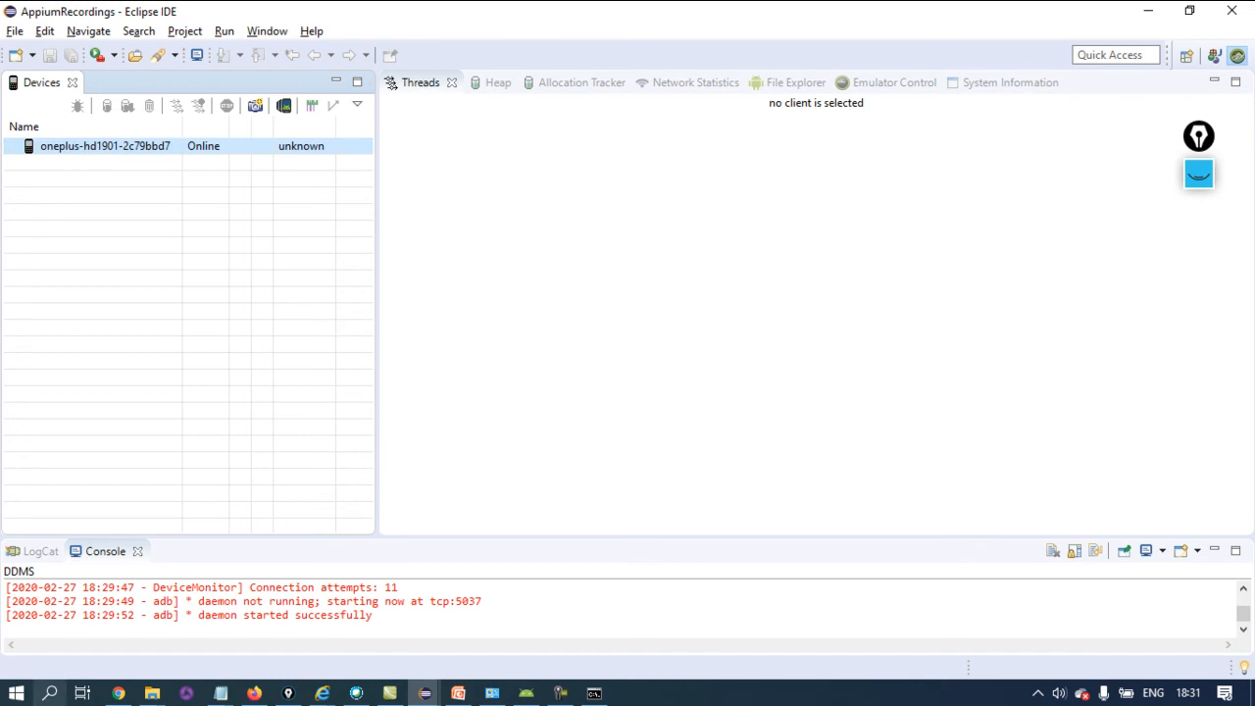
# Open a Command Prompt by running cmd and begin a cd command
pyautogui.rightClick(14, 693)
pyautogui.click(52, 602)
pyautogui.write('cmd')
pyautogui.press('Return')
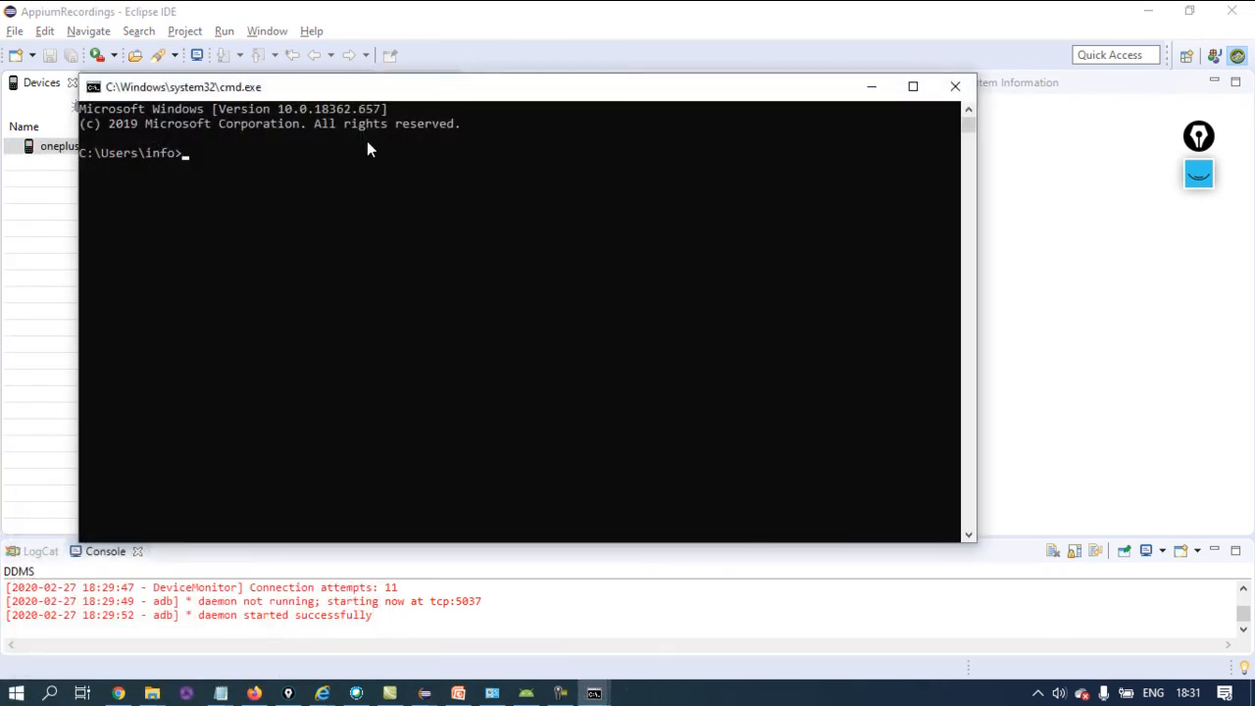
pyautogui.write('cd')
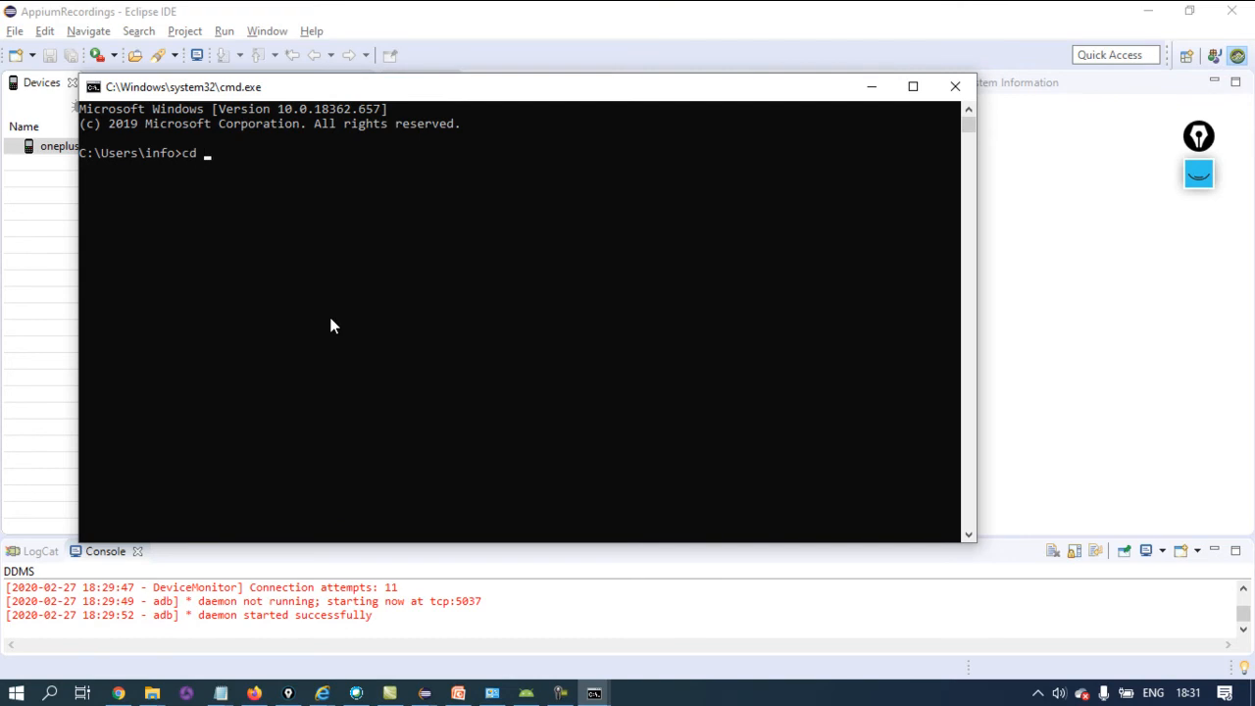
# Copy the Android SDK location from Android Studio's settings, close the settings without changes and return to the Command Prompt
pyautogui.click(152, 694)
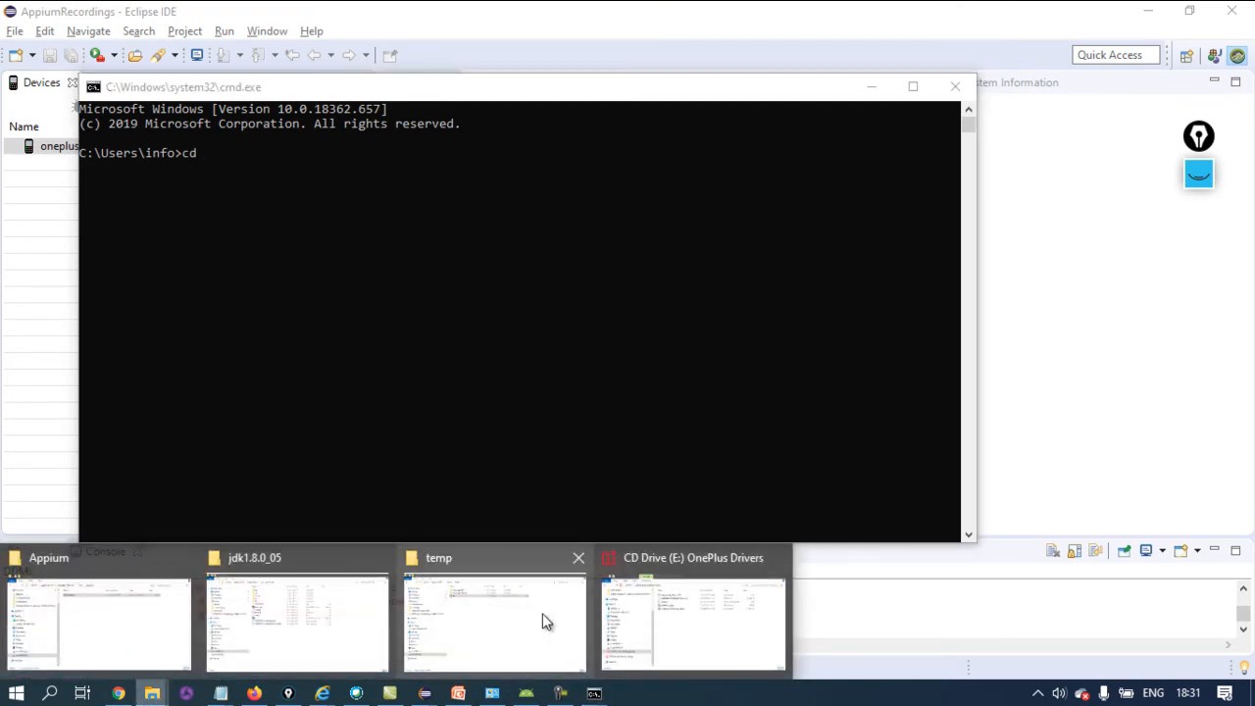
pyautogui.moveTo(424, 693)
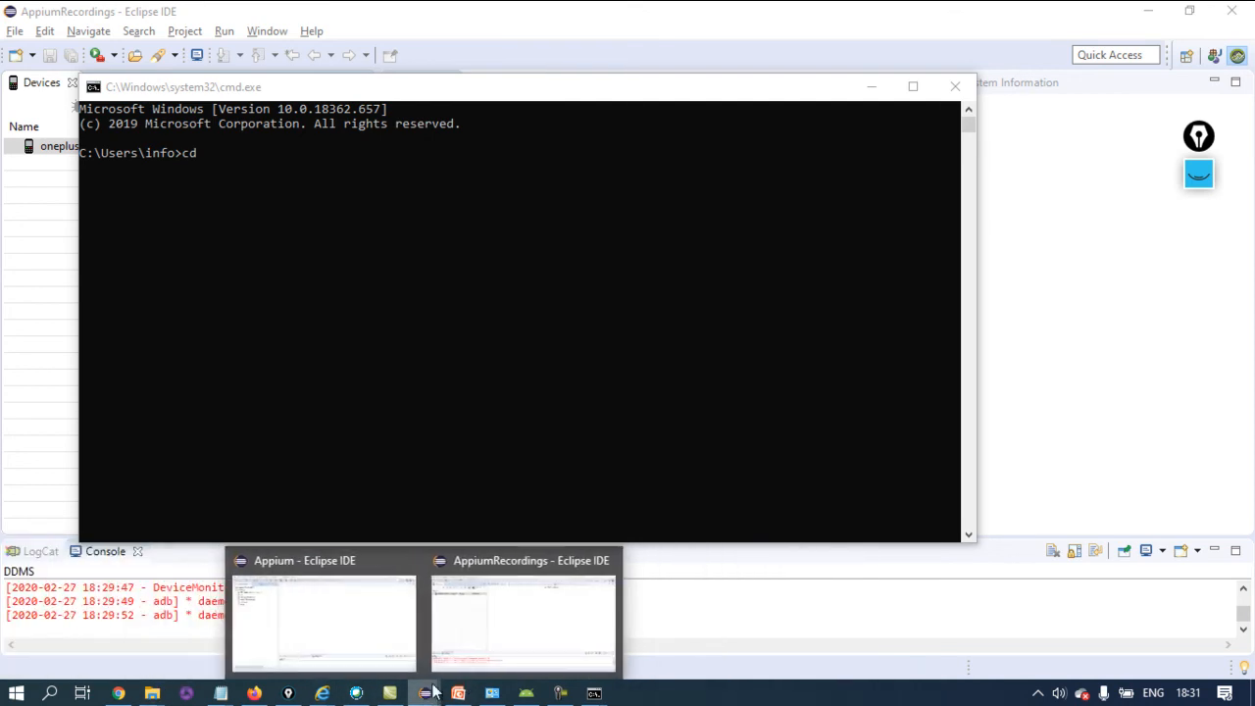
pyautogui.click(526, 694)
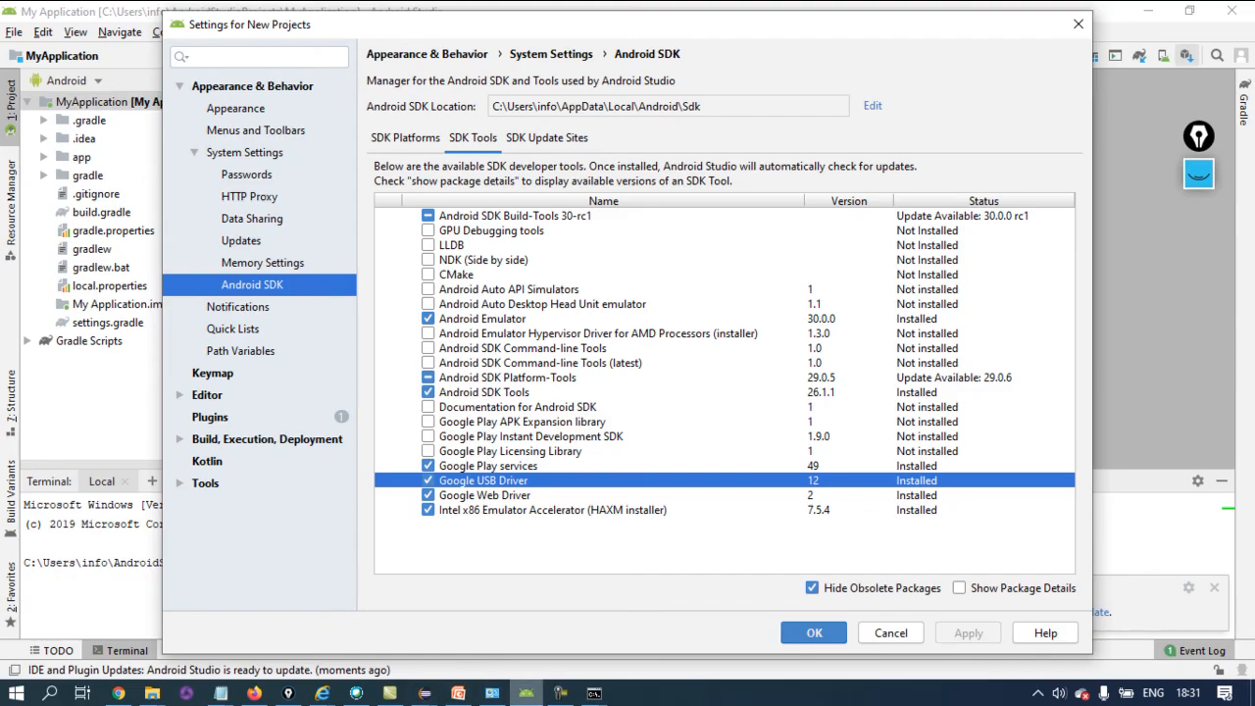
pyautogui.moveTo(701, 106); pyautogui.dragTo(486, 106)
pyautogui.hotkey('ctrl', 'c')
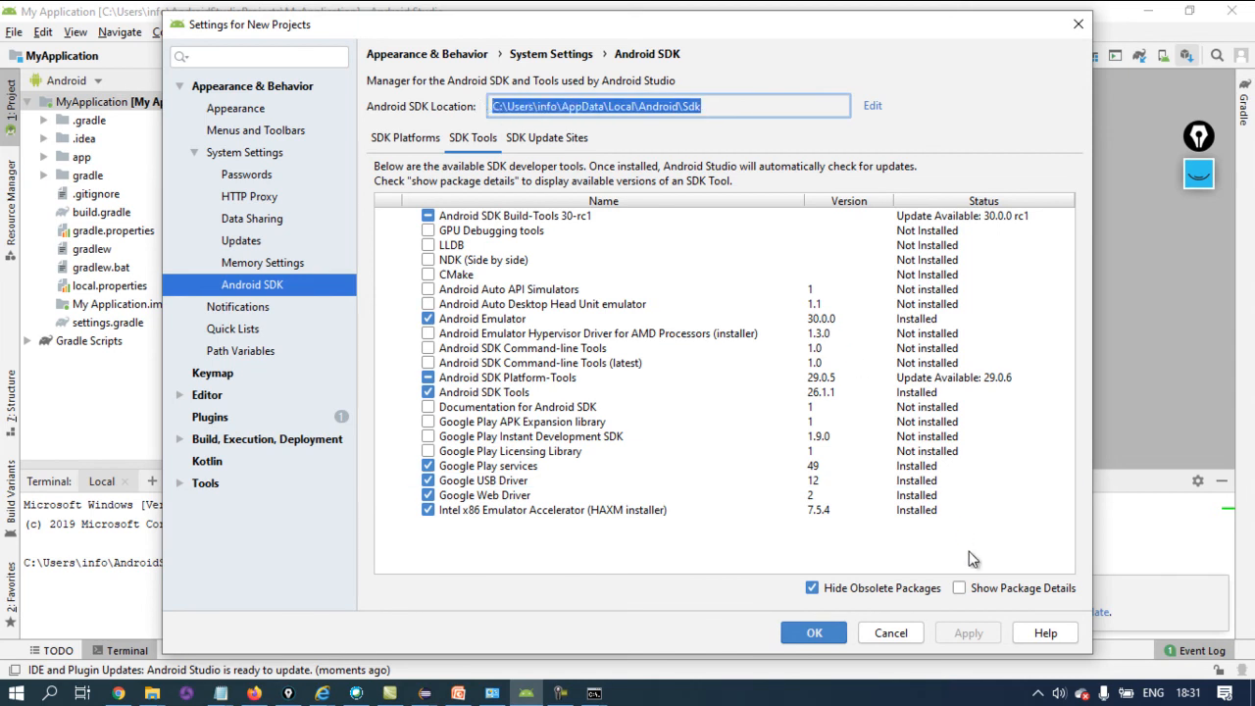
pyautogui.click(899, 633)
pyautogui.hotkey('alt', 'Tab')
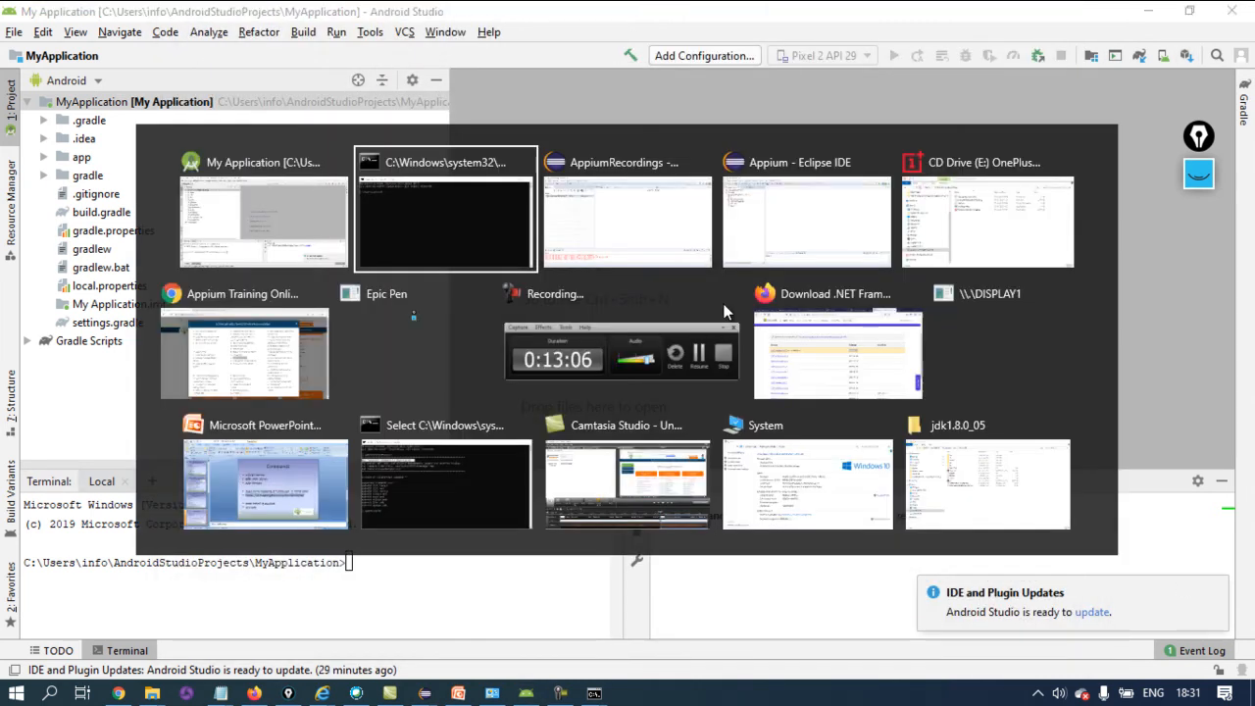
# Change the directory to C:\Users\info\AppData\Local\Android\Sdk and into its platform-tools folder
pyautogui.write('cd')
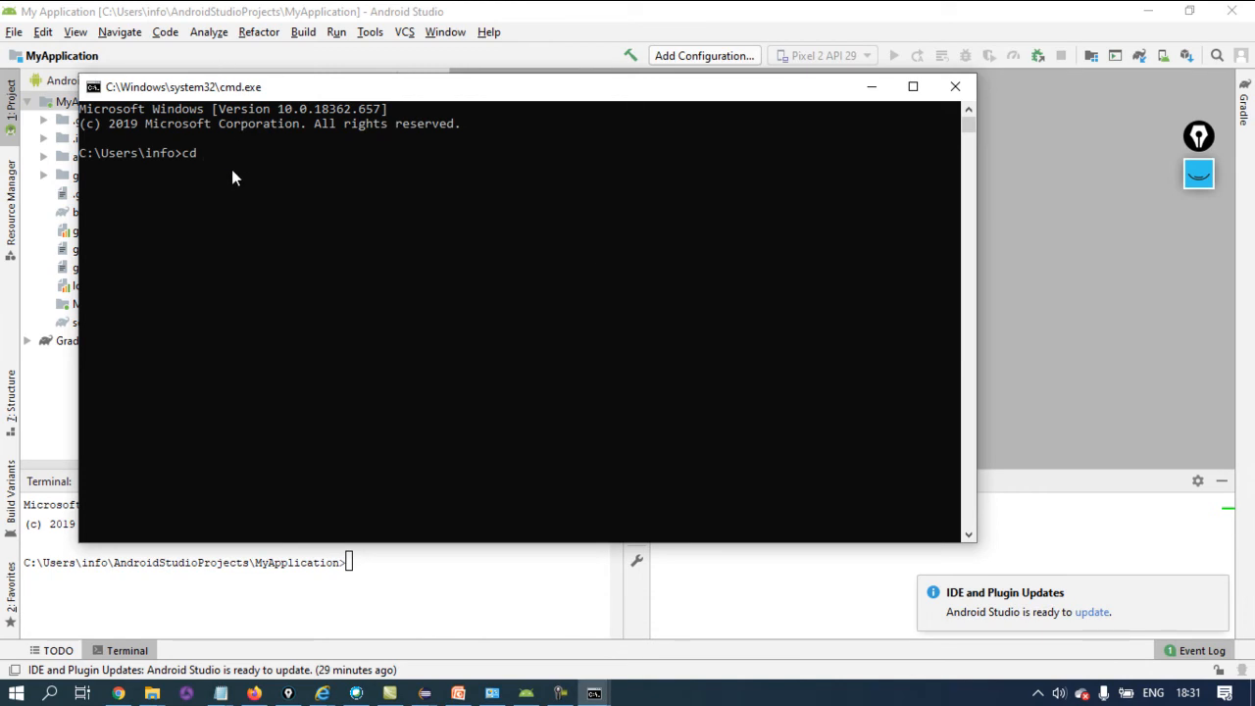
pyautogui.hotkey('ctrl', 'v')
pyautogui.press('Return')
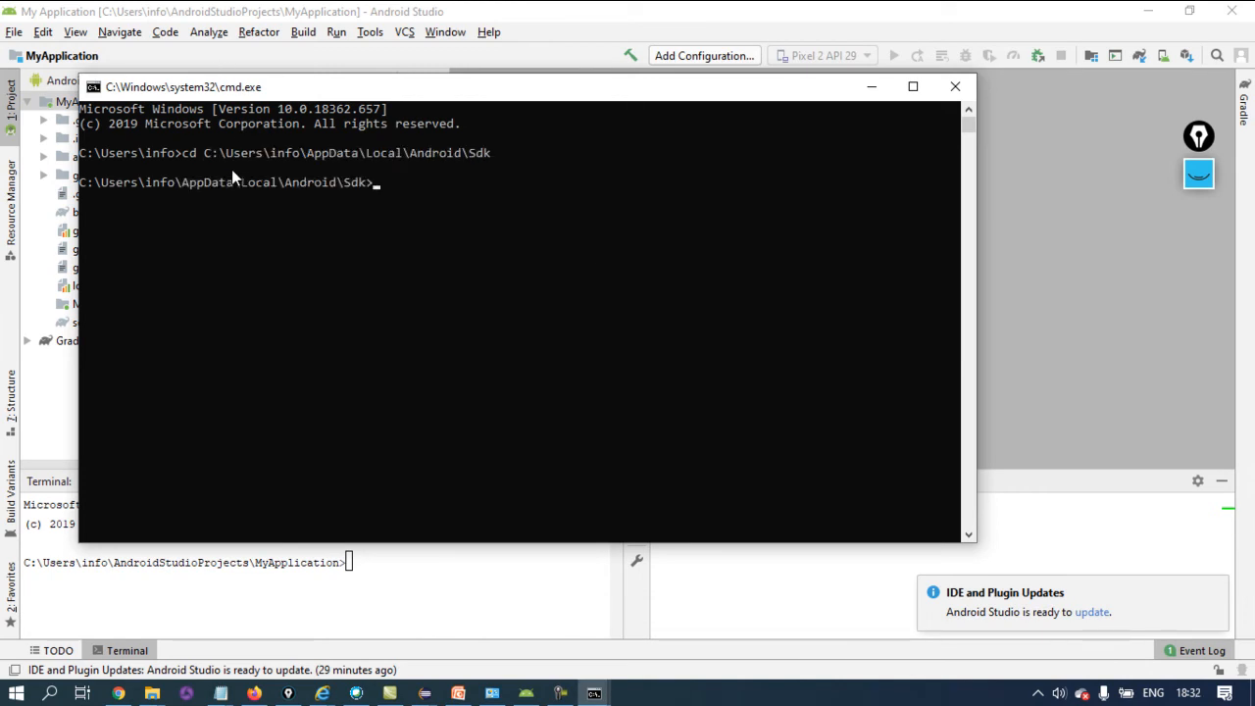
pyautogui.write('cd platform-tools')
pyautogui.press('Return')
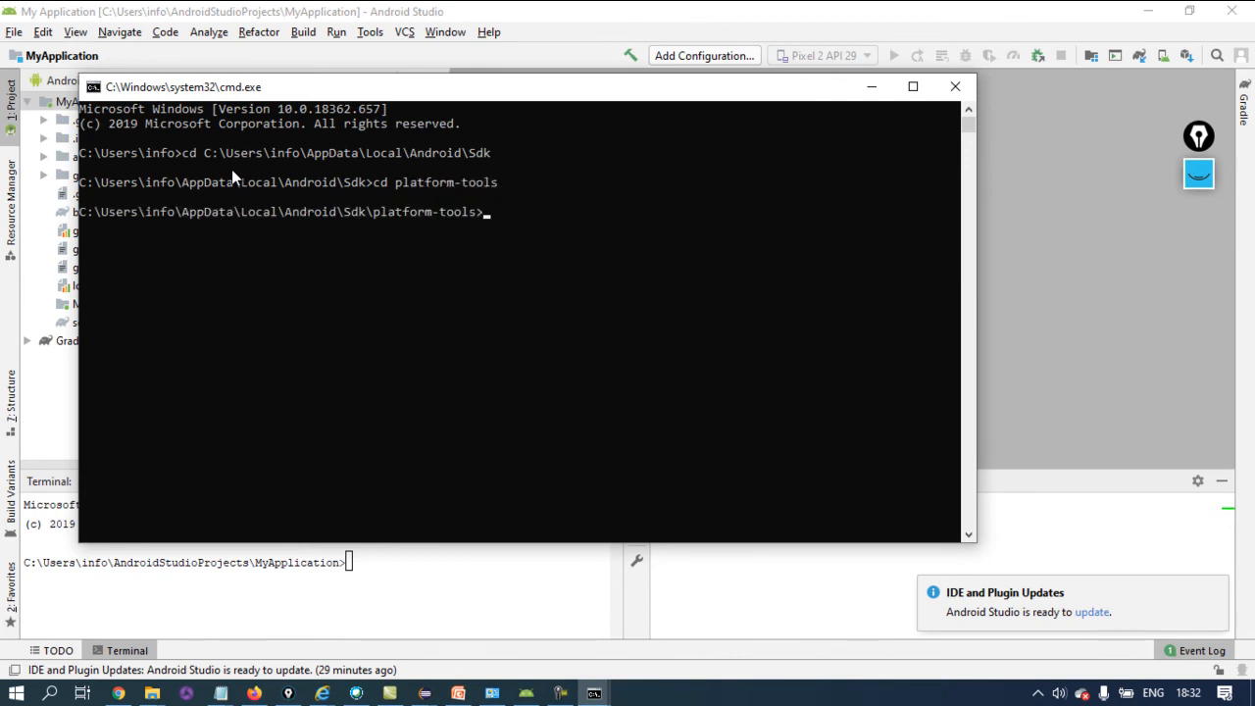
# Enter adb devices at the prompt and switch to the Commands slide in PowerPoint
pyautogui.write('adb devices')
pyautogui.click(458, 694)
pyautogui.click(527, 329)
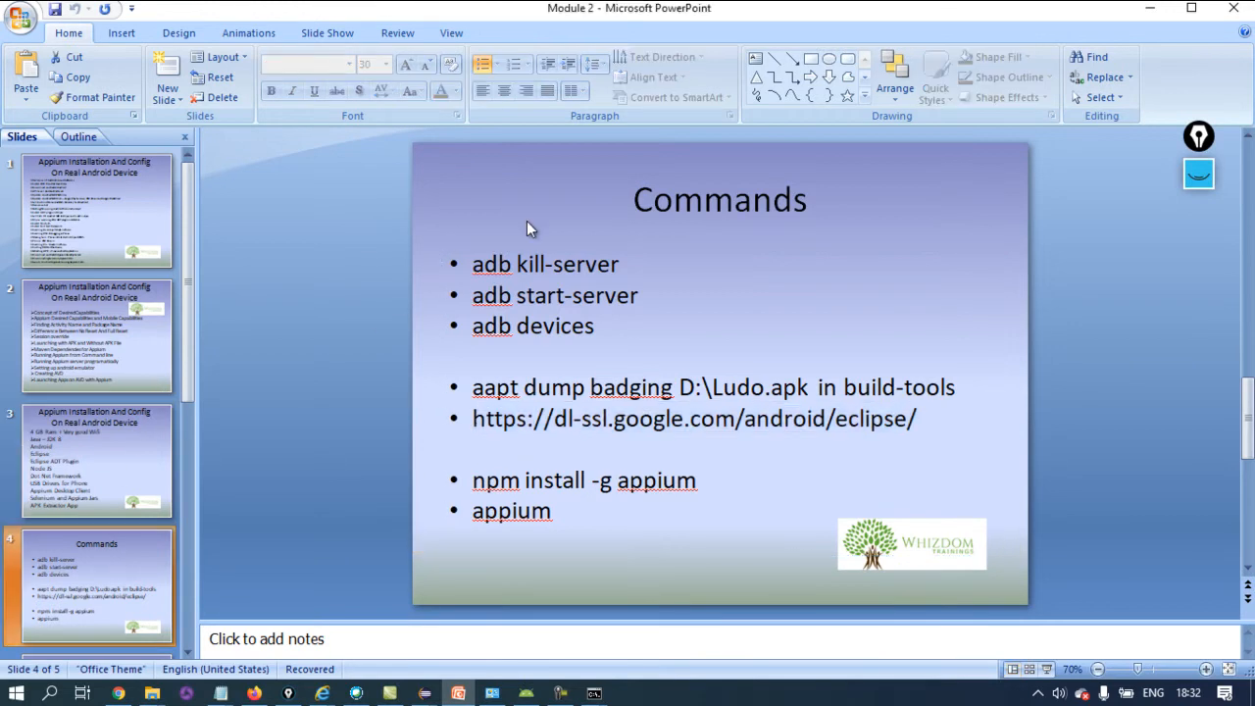
# Highlight adb devices on the Commands slide, run that command in the Command Prompt and highlight the listed device ID
pyautogui.tripleClick(526, 326)
pyautogui.hotkey('alt', 'Tab')
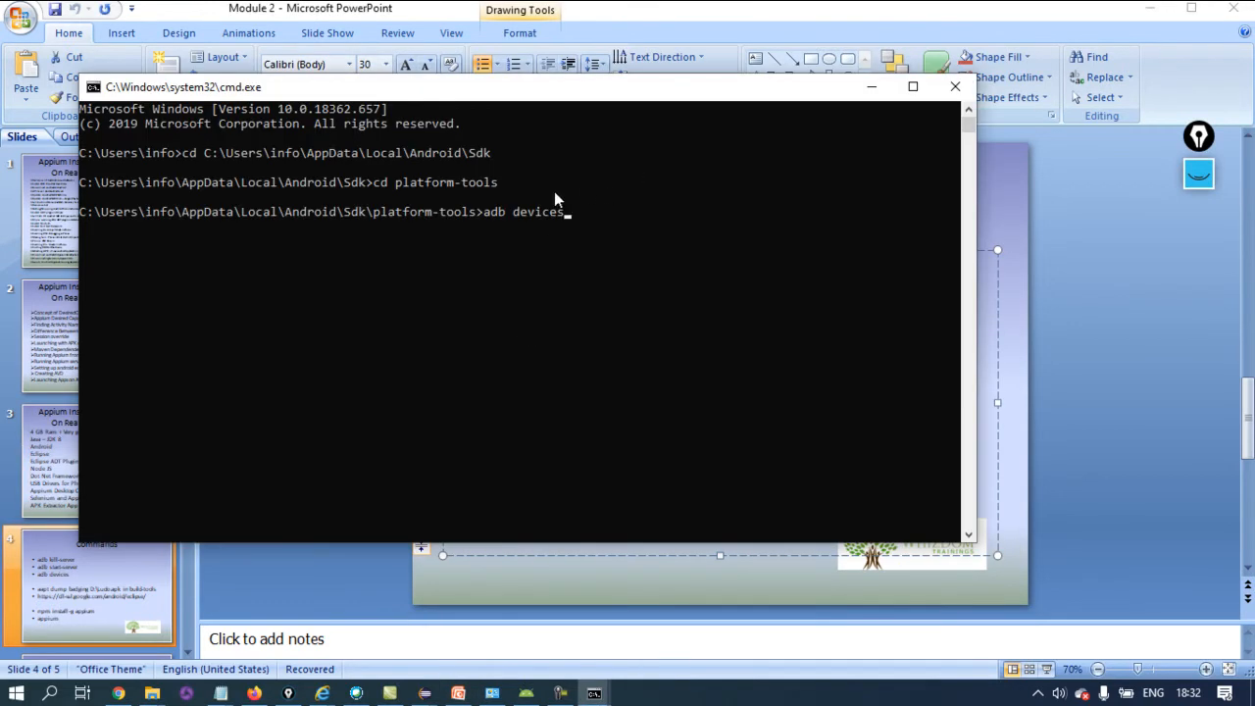
pyautogui.press('Return')
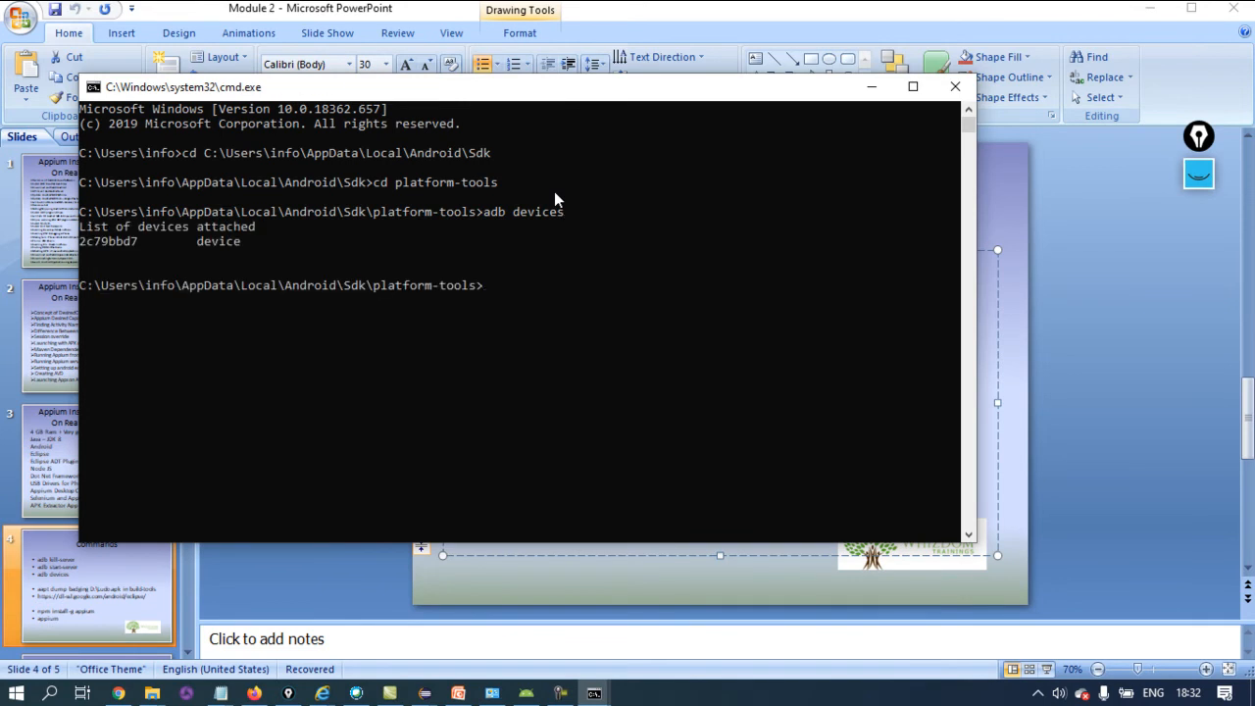
pyautogui.moveTo(136, 240); pyautogui.dragTo(79, 245)
pyautogui.press('super+c')
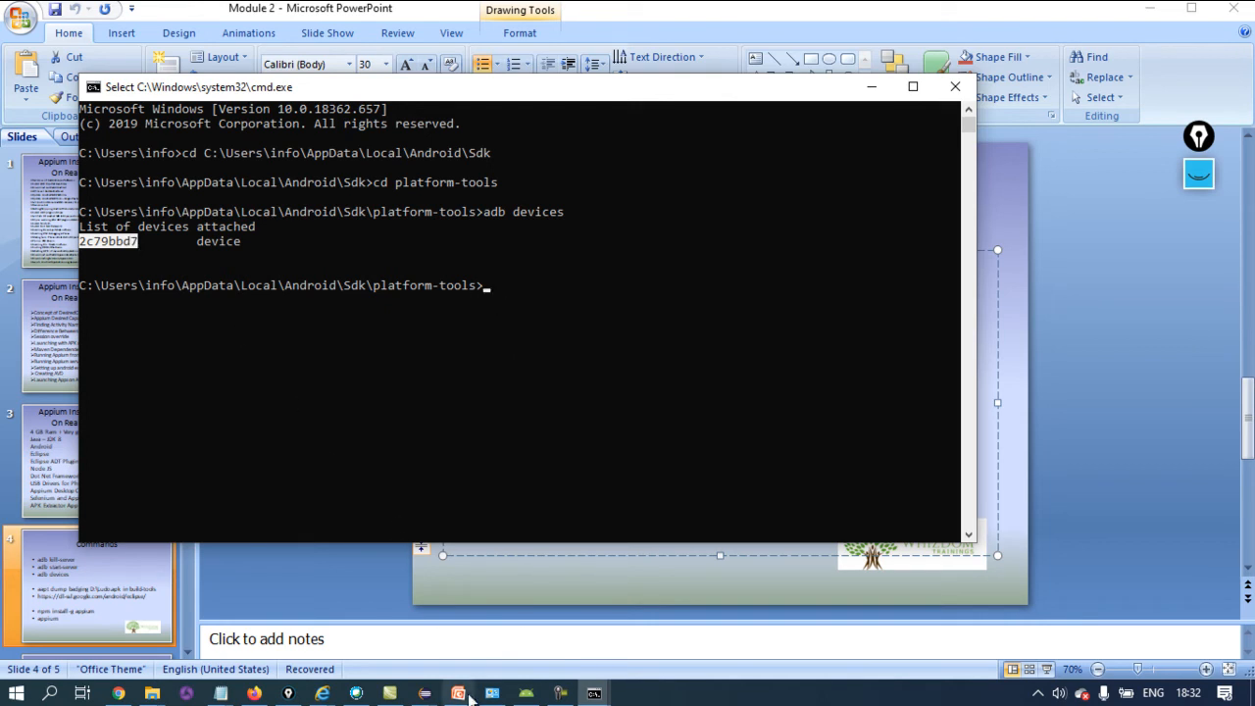
# Highlight the adb kill-server command on PowerPoint's Commands slide and return to the Command Prompt
pyautogui.click(458, 694)
pyautogui.moveTo(621, 265); pyautogui.dragTo(479, 277)
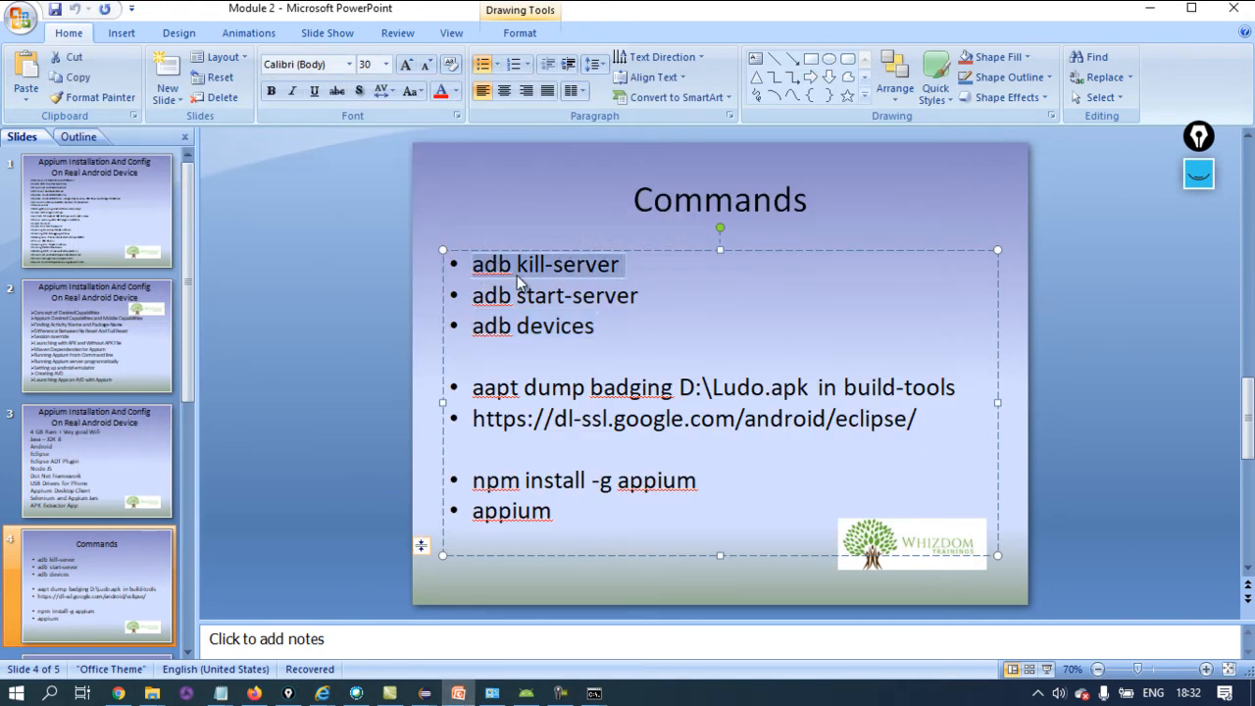
pyautogui.hotkey('alt', 'Tab')
pyautogui.click(491, 287)
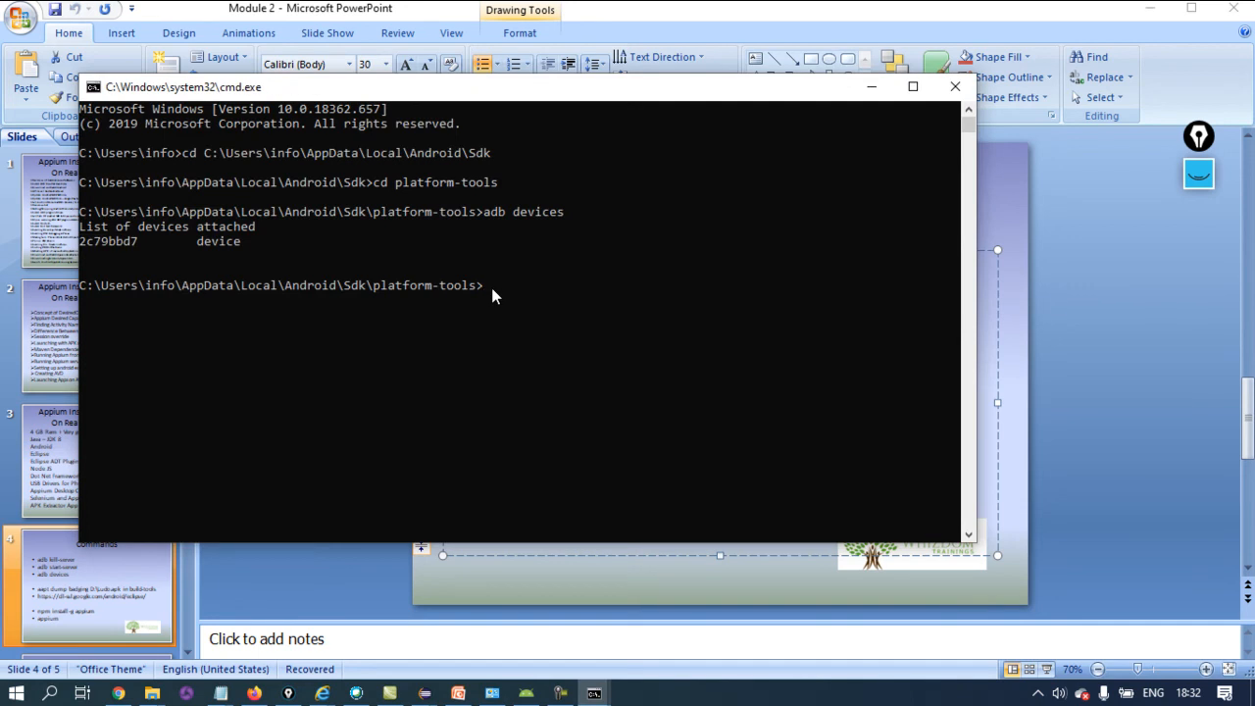
pyautogui.rightClick(491, 287)
pyautogui.press('BackSpace')
pyautogui.press('BackSpace')
pyautogui.press('BackSpace')
pyautogui.press('BackSpace')
pyautogui.press('BackSpace')
pyautogui.press('BackSpace')
pyautogui.press('BackSpace')
pyautogui.press('BackSpace')
# Restart the adb server by running adb kill-server and adb start-server, highlighting the port and startup status in the output
pyautogui.write('adb kill-server')
pyautogui.press('Return')
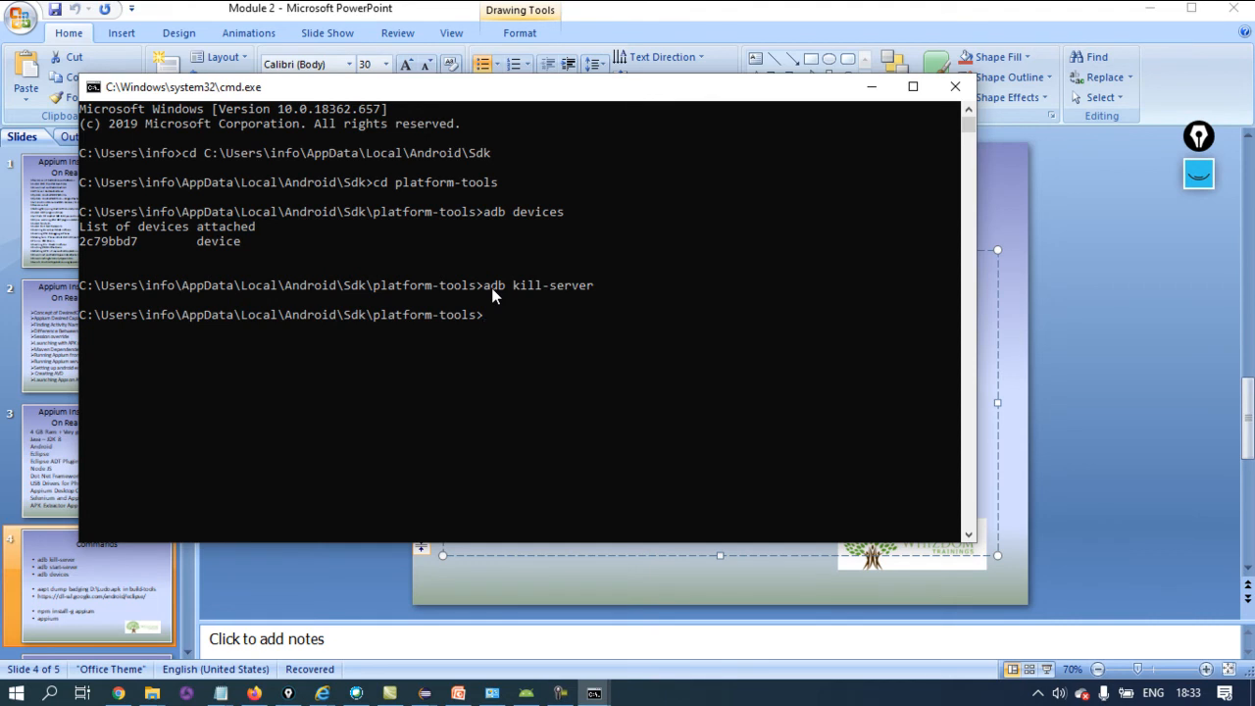
pyautogui.hotkey('alt', 'Tab')
pyautogui.doubleClick(567, 297)
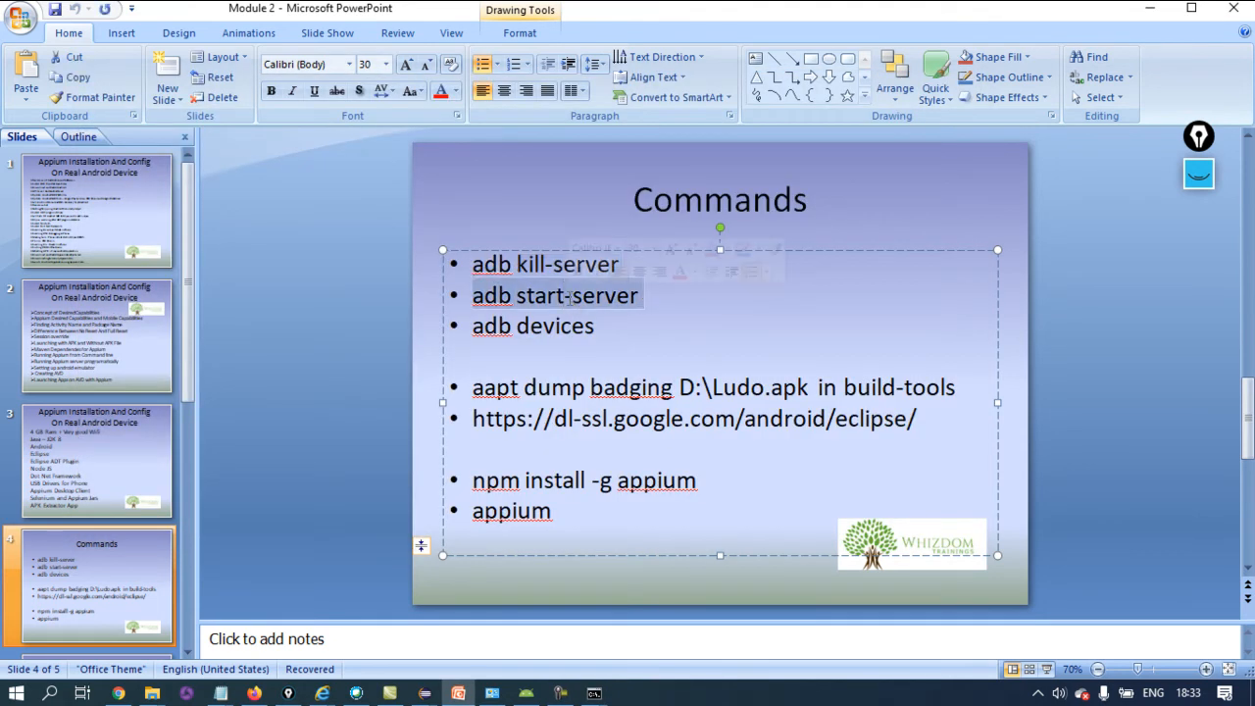
pyautogui.hotkey('alt', 'Tab')
pyautogui.write('adb start-server')
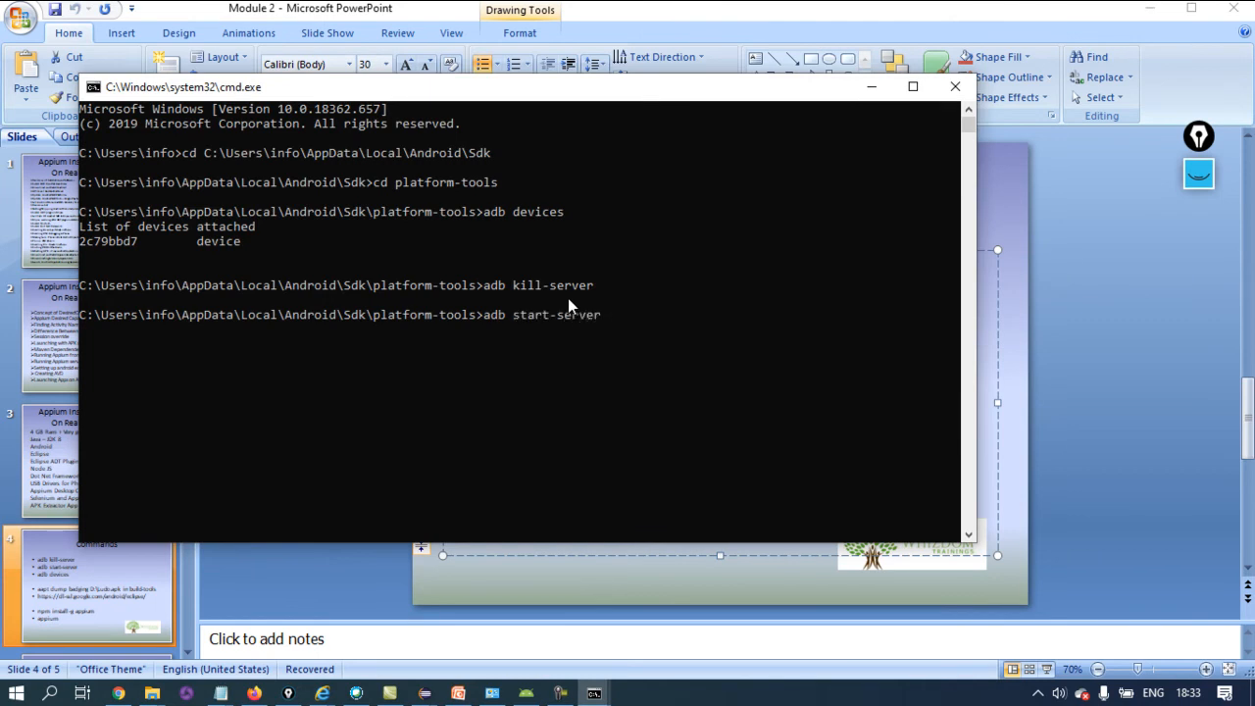
pyautogui.press('Return')
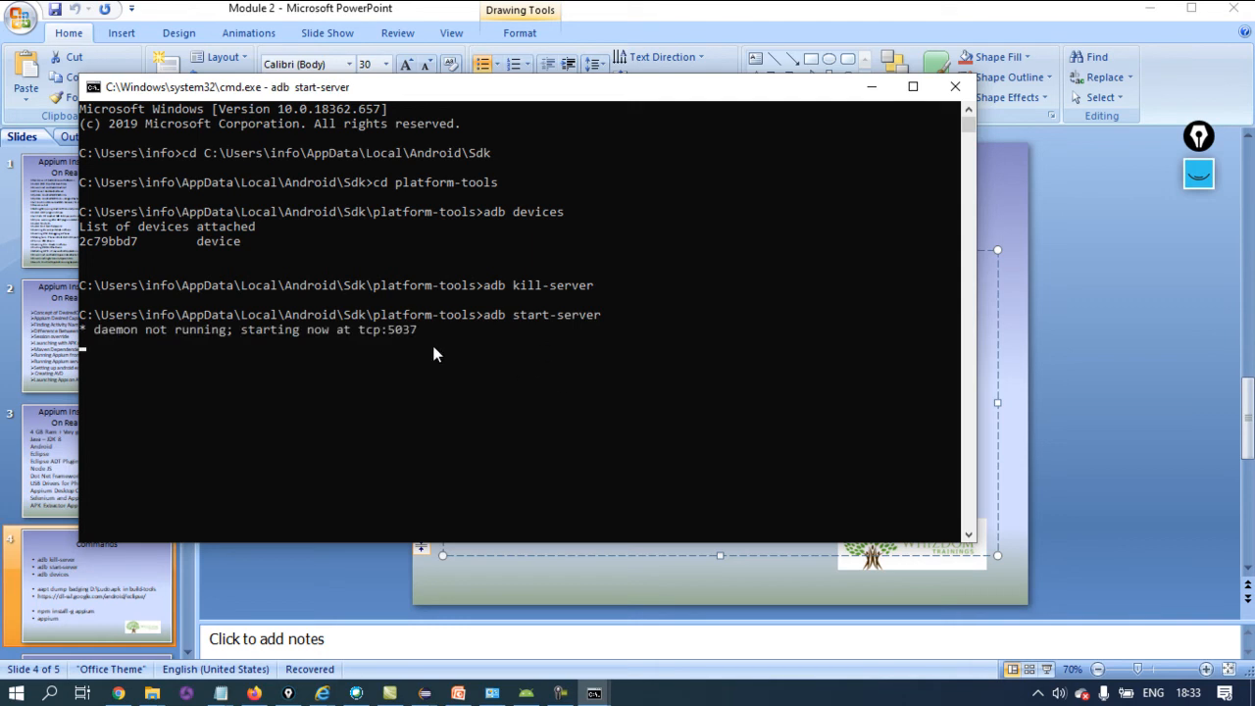
pyautogui.moveTo(368, 329); pyautogui.dragTo(415, 330)
pyautogui.moveTo(204, 340); pyautogui.dragTo(308, 345)
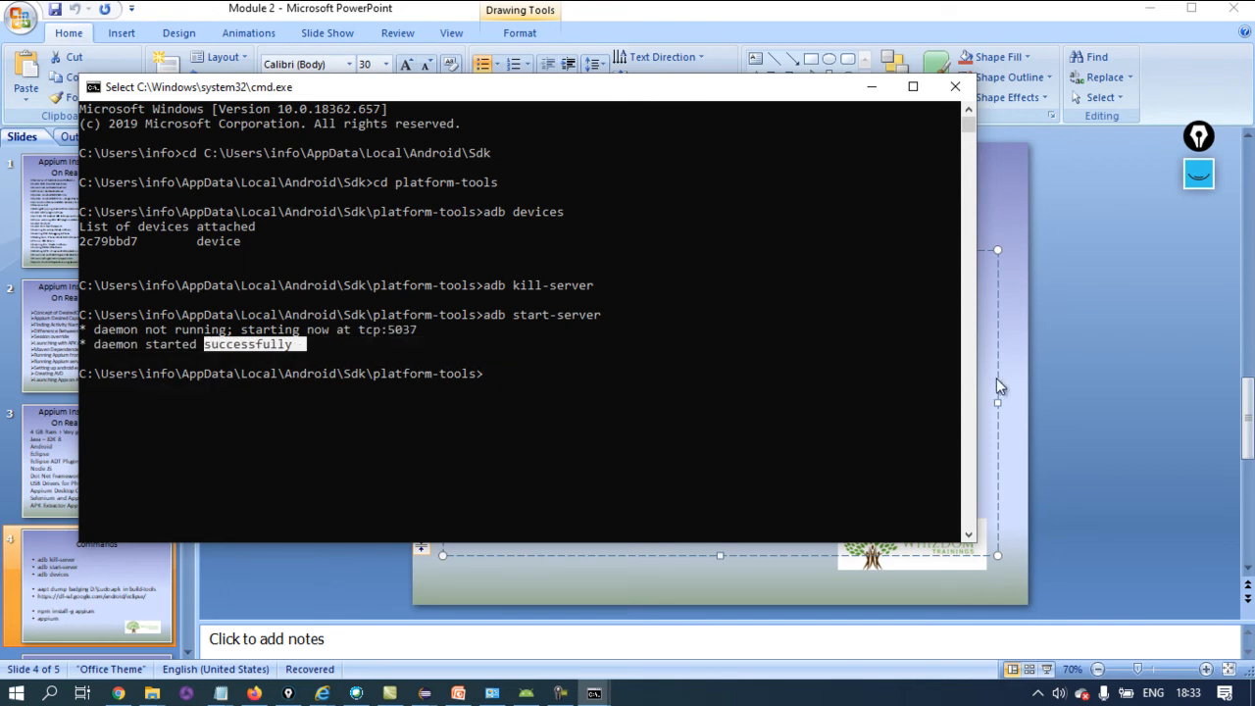
# Switch to the AppiumRecordings Eclipse window and check the connected phone in the DDMS device list
pyautogui.click(987, 378)
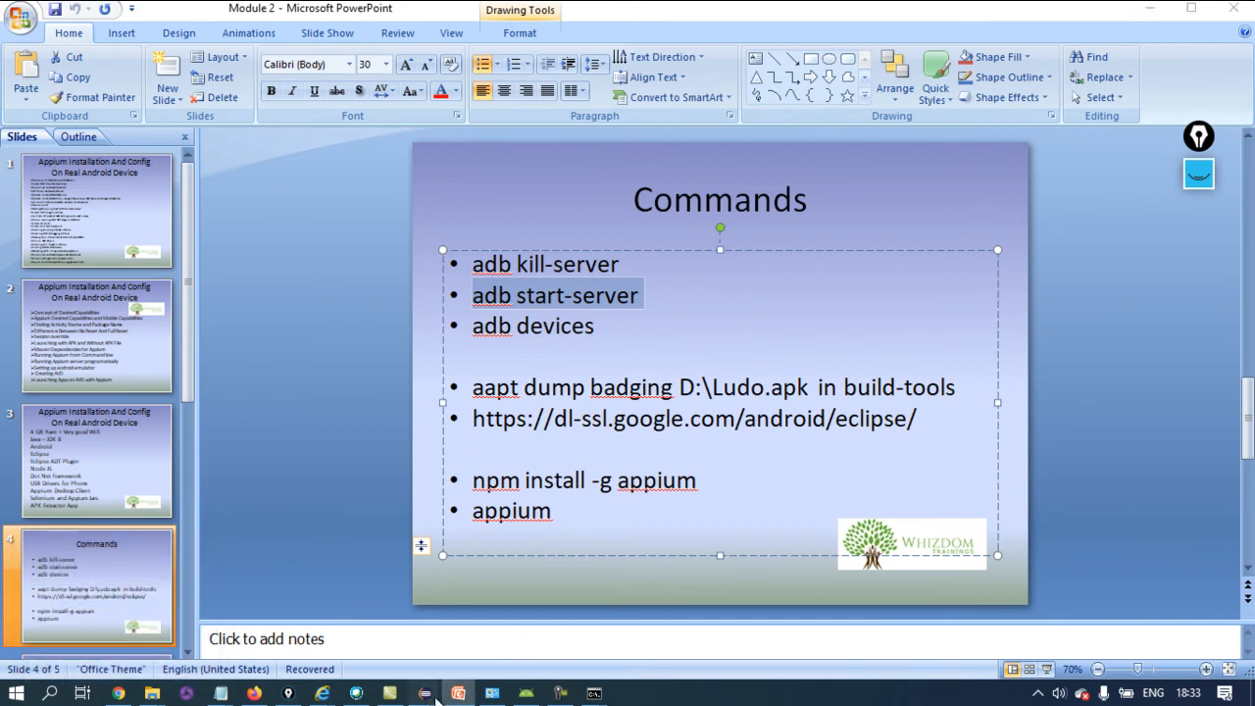
pyautogui.moveTo(436, 696)
pyautogui.click(448, 656)
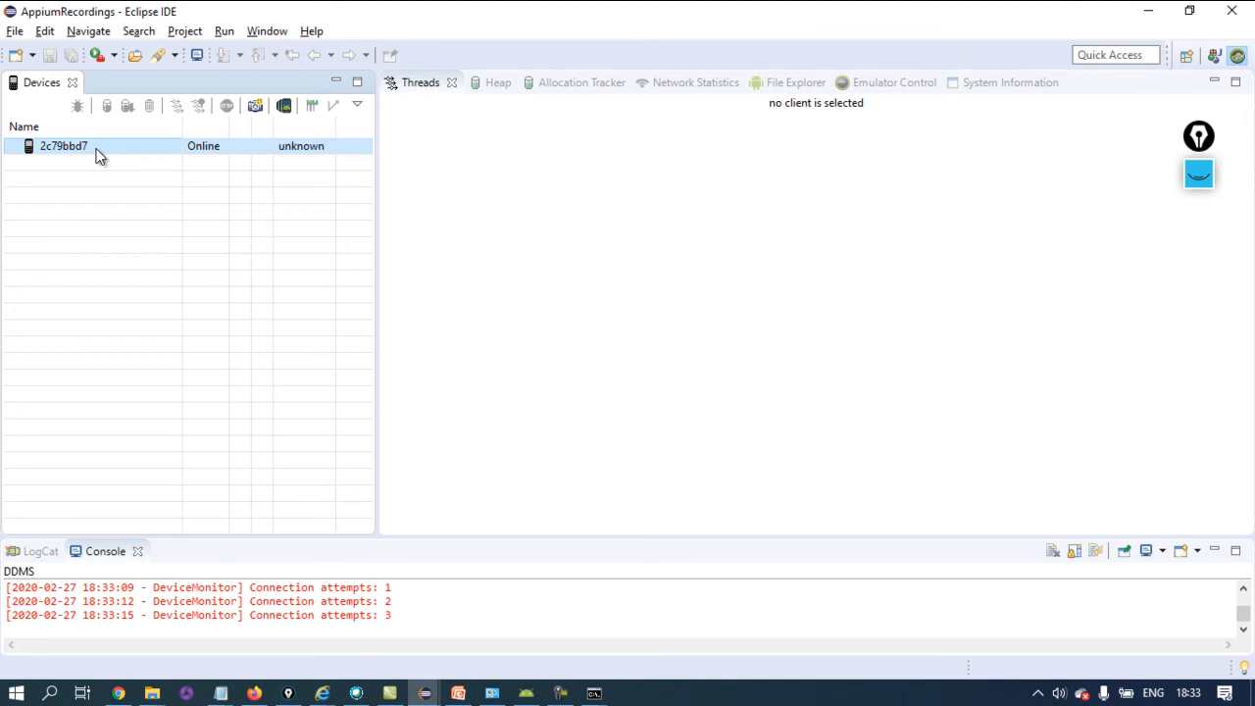
# Switch to the Appium training page in Chrome and highlight the topic Finding UDID of the Device
pyautogui.moveTo(117, 693)
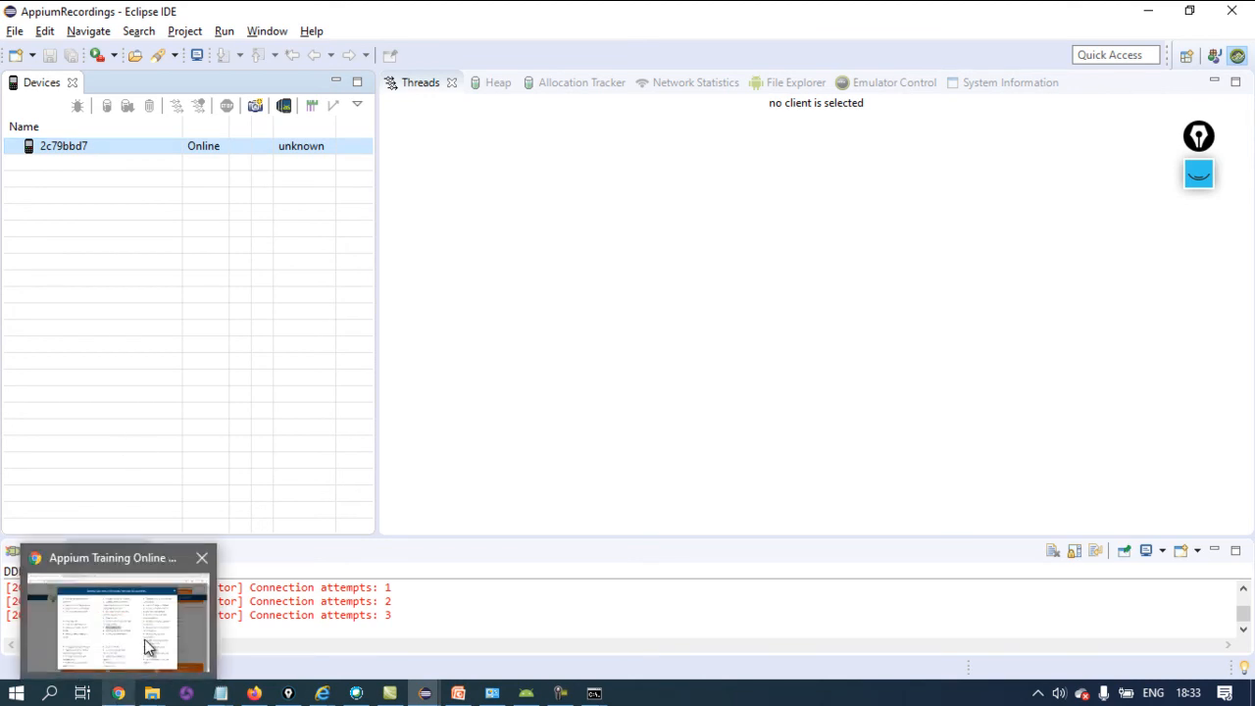
pyautogui.click(146, 656)
pyautogui.tripleClick(608, 375)
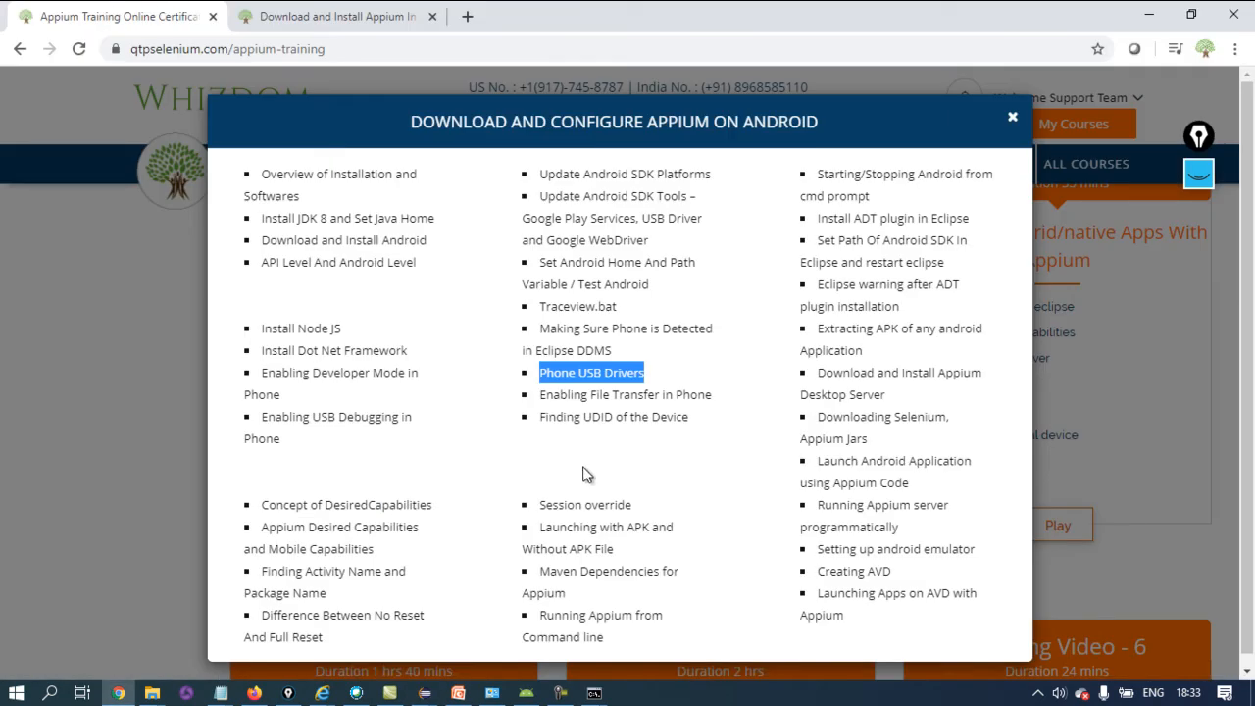
pyautogui.tripleClick(602, 416)
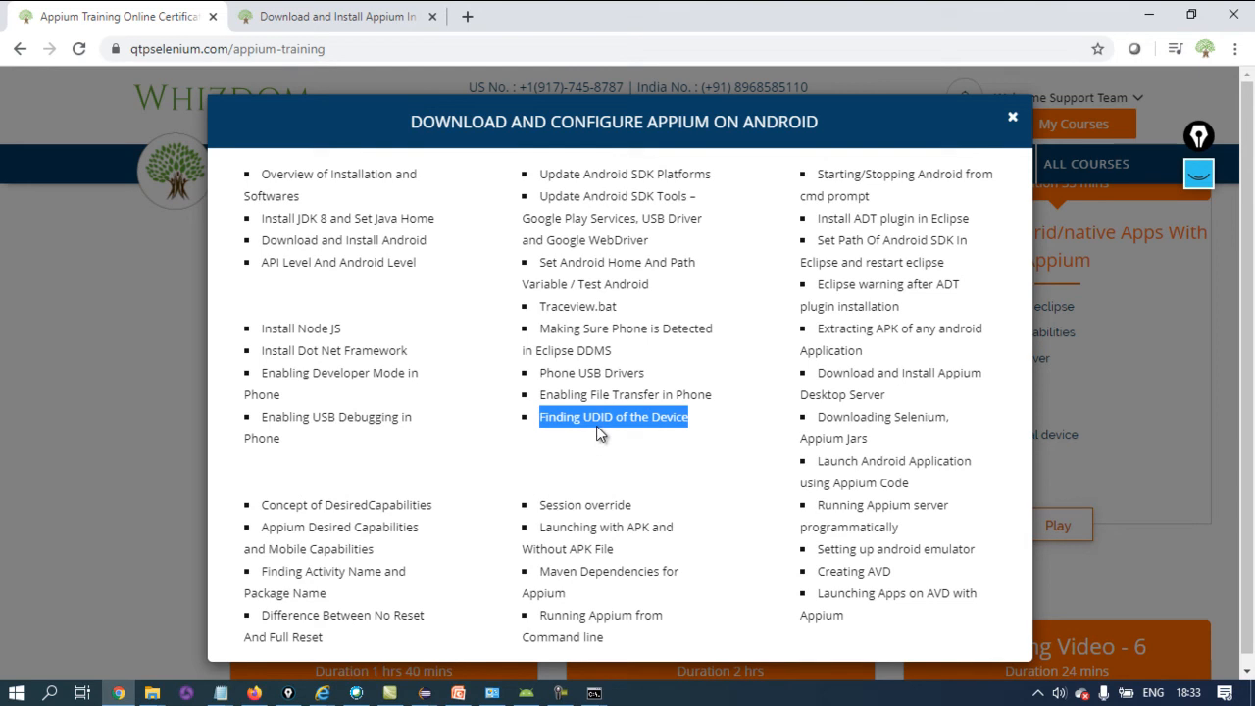
# Return to the Command Prompt showing the adb output and highlight the attached device's UDID
pyautogui.click(597, 695)
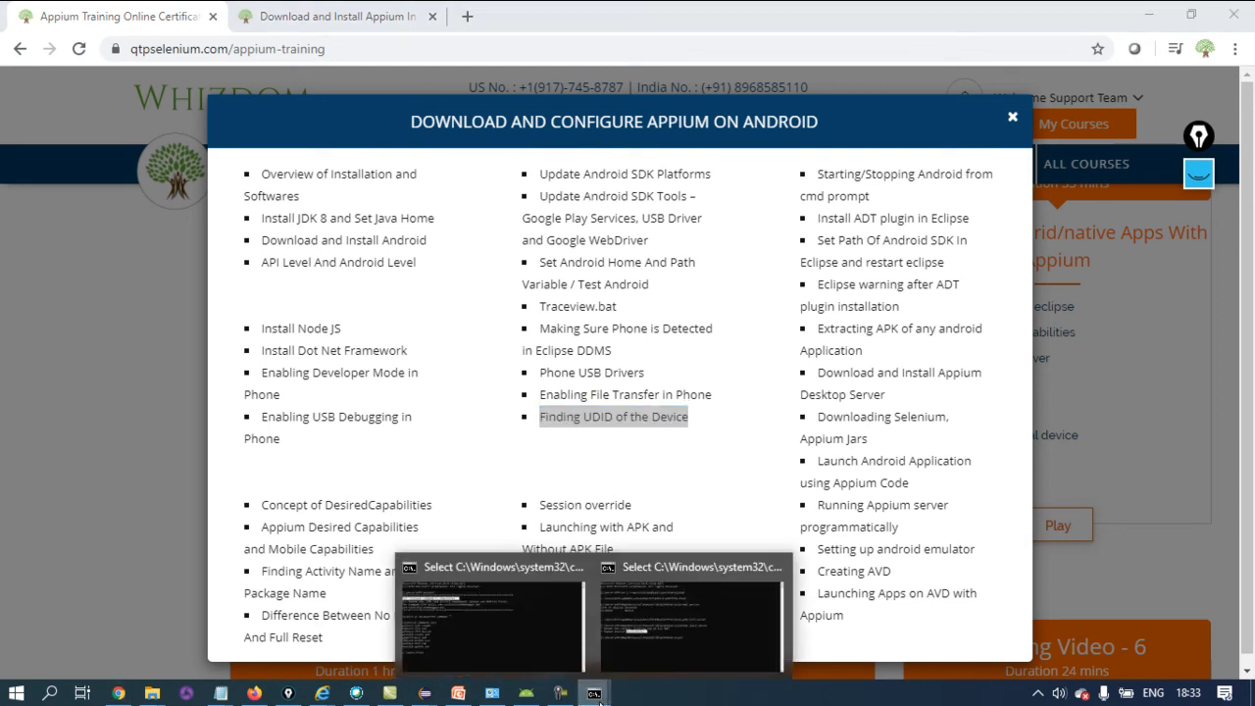
pyautogui.click(620, 655)
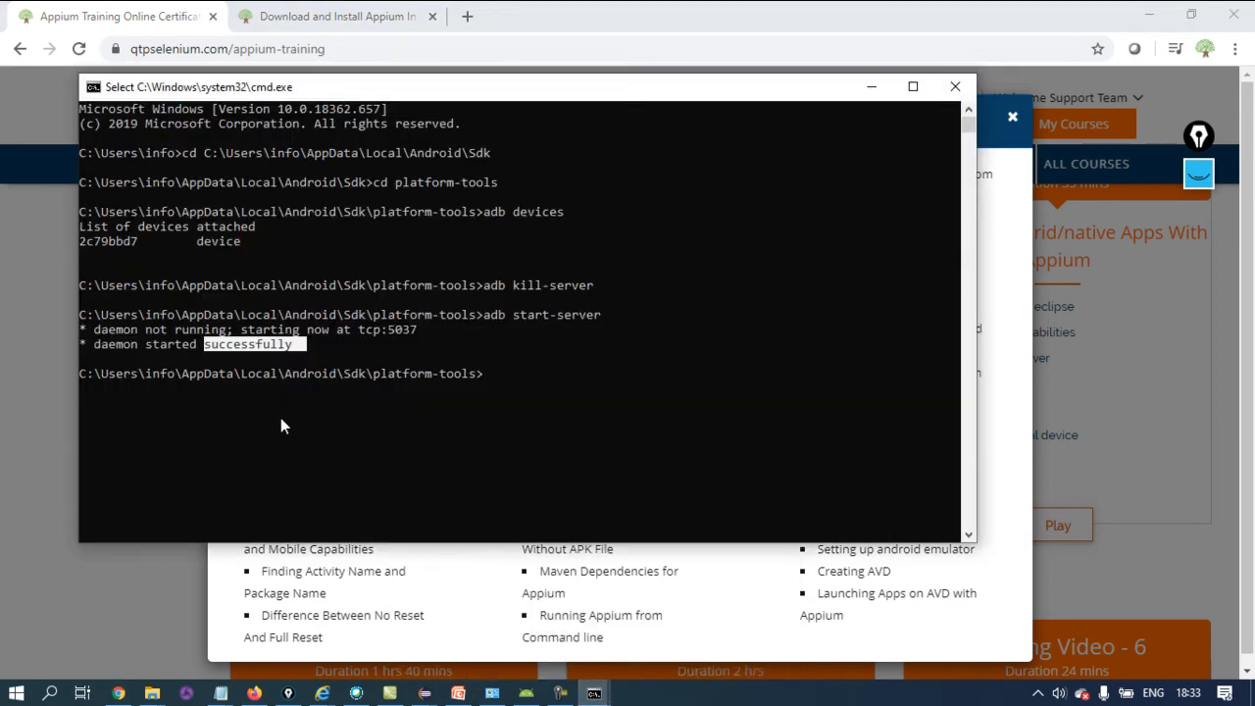
pyautogui.doubleClick(129, 241)
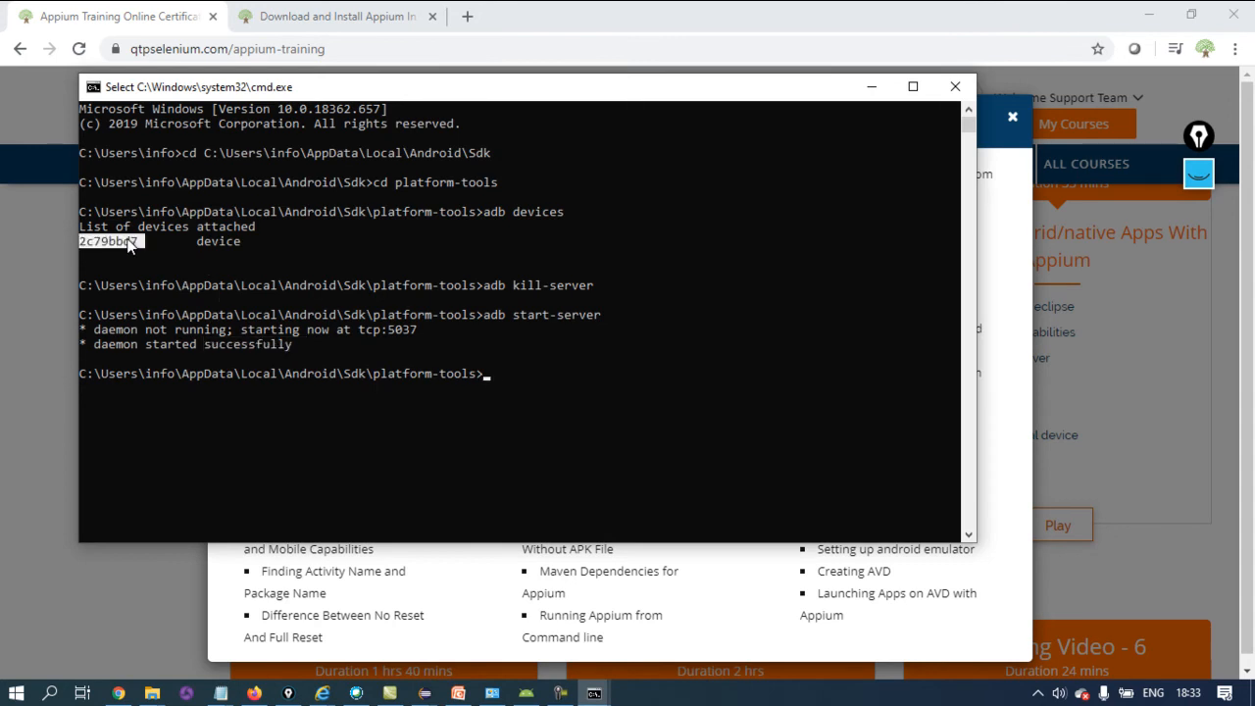
# Return to the course topic list in Chrome and highlight Download and Install Appium Desktop Server
pyautogui.click(991, 264)
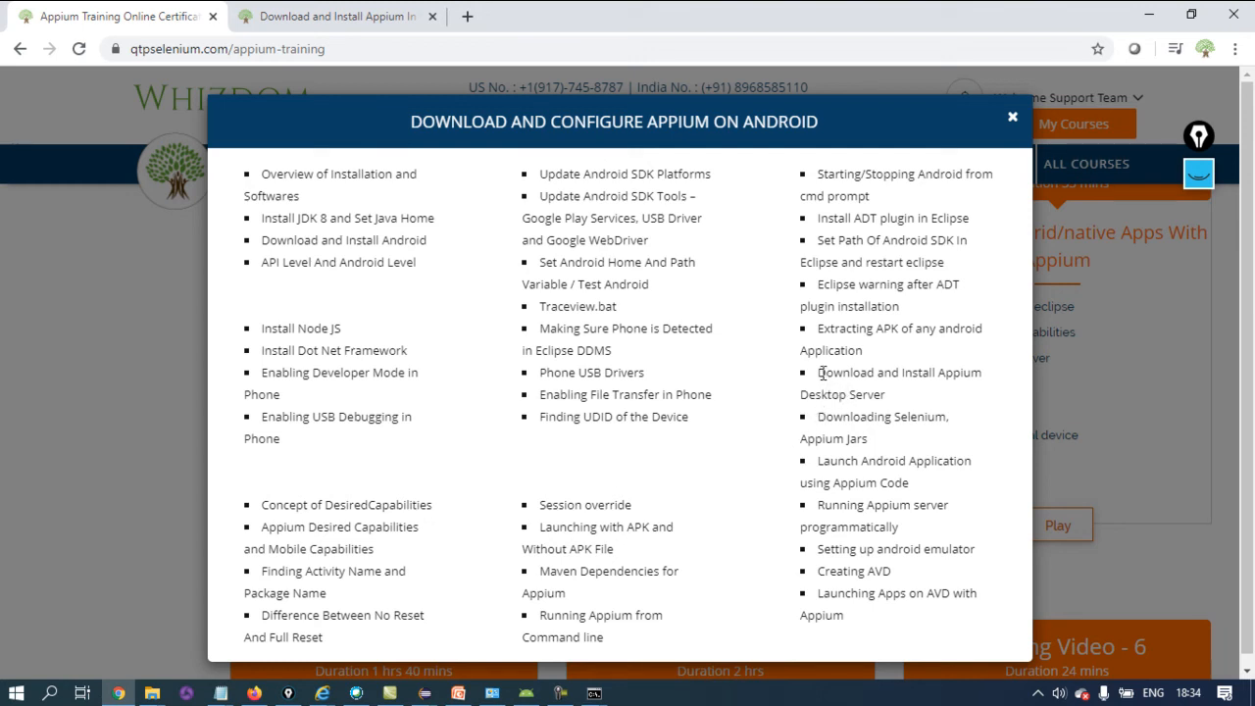
pyautogui.moveTo(819, 372); pyautogui.dragTo(943, 402)
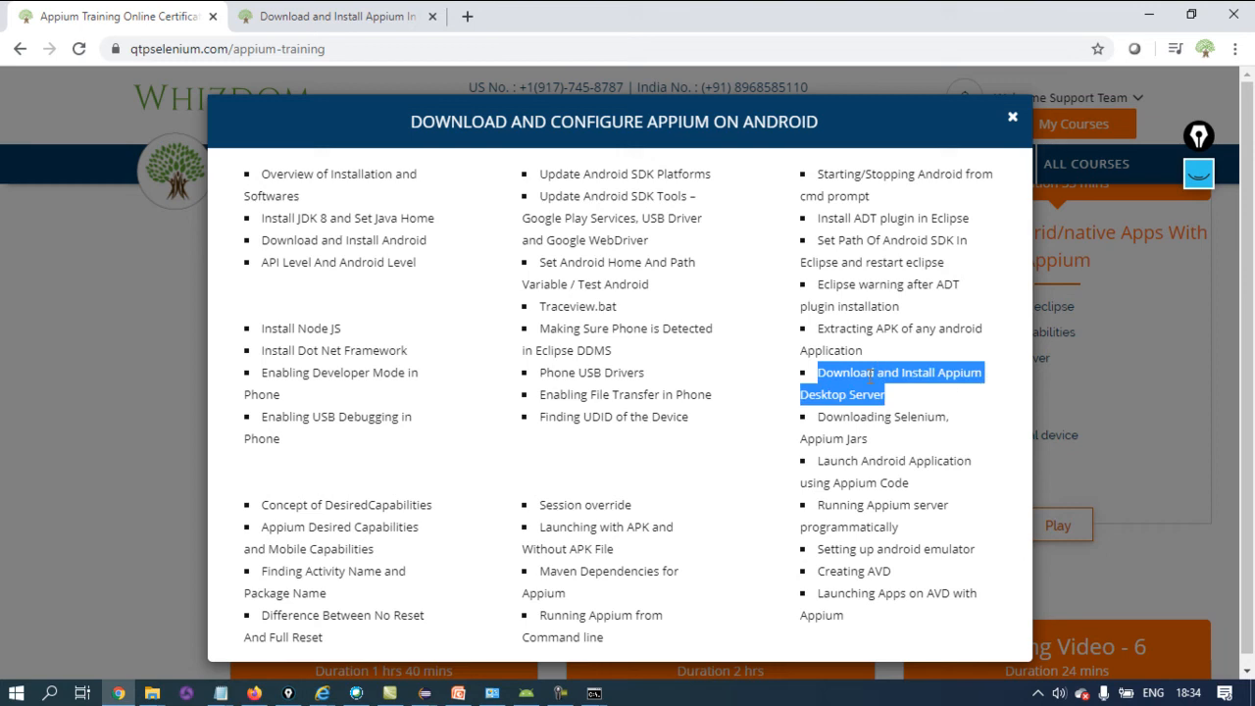
pyautogui.tripleClick(841, 398)
# Highlight Eclipse warning after ADT plugin installation, view the AppiumRecordings Eclipse window and minimize it
pyautogui.moveTo(820, 287); pyautogui.dragTo(899, 312)
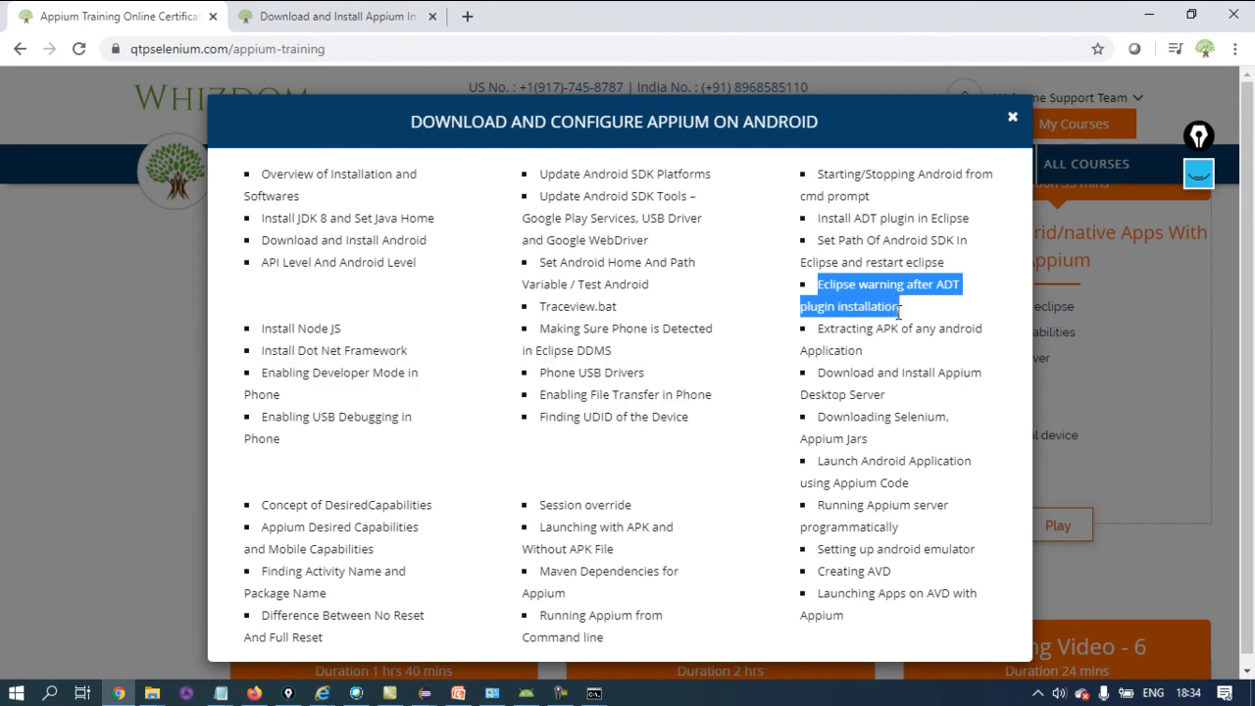
pyautogui.click(427, 694)
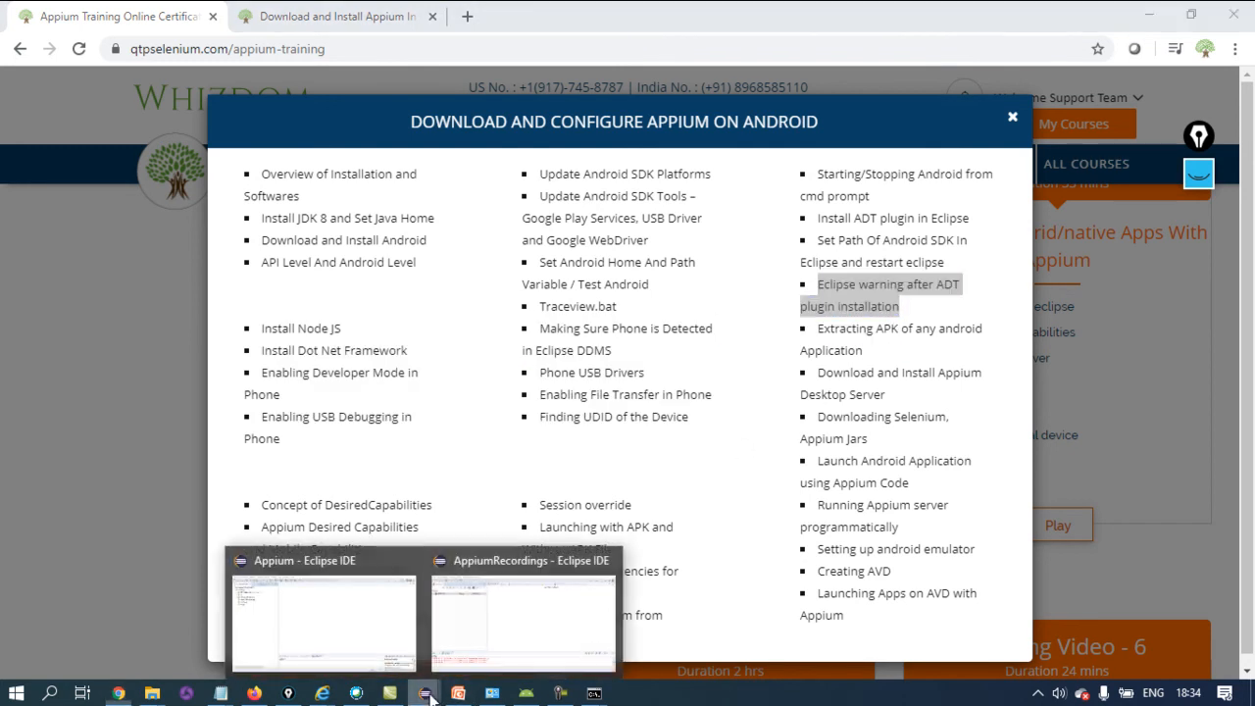
pyautogui.click(479, 647)
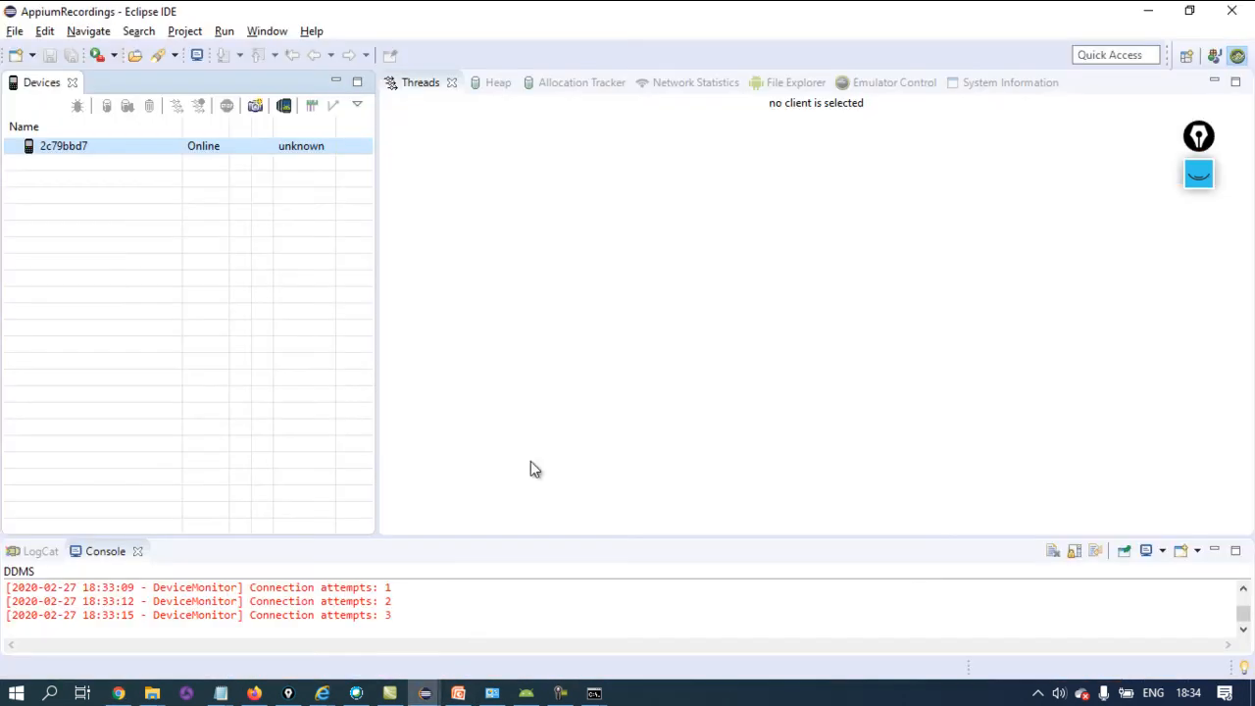
pyautogui.click(1150, 14)
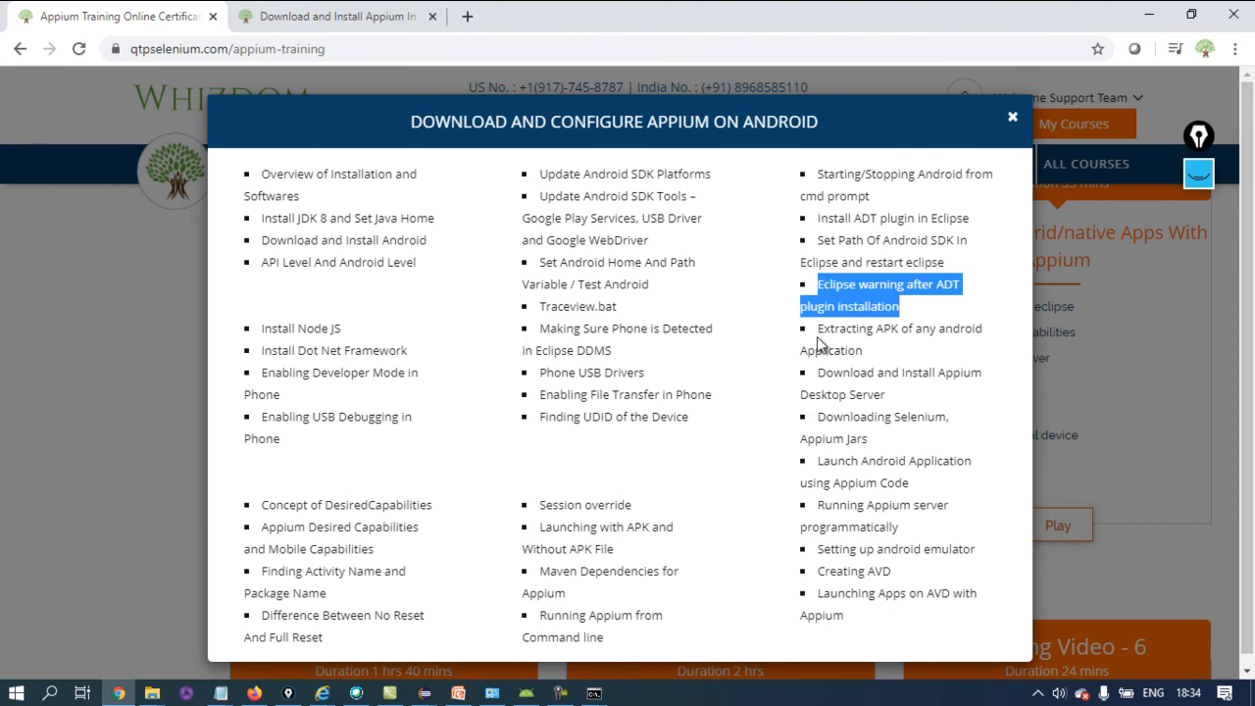
# Highlight the topics Extracting APK of any android Application and Download and Install Appium Desktop Server
pyautogui.moveTo(820, 327); pyautogui.dragTo(869, 350)
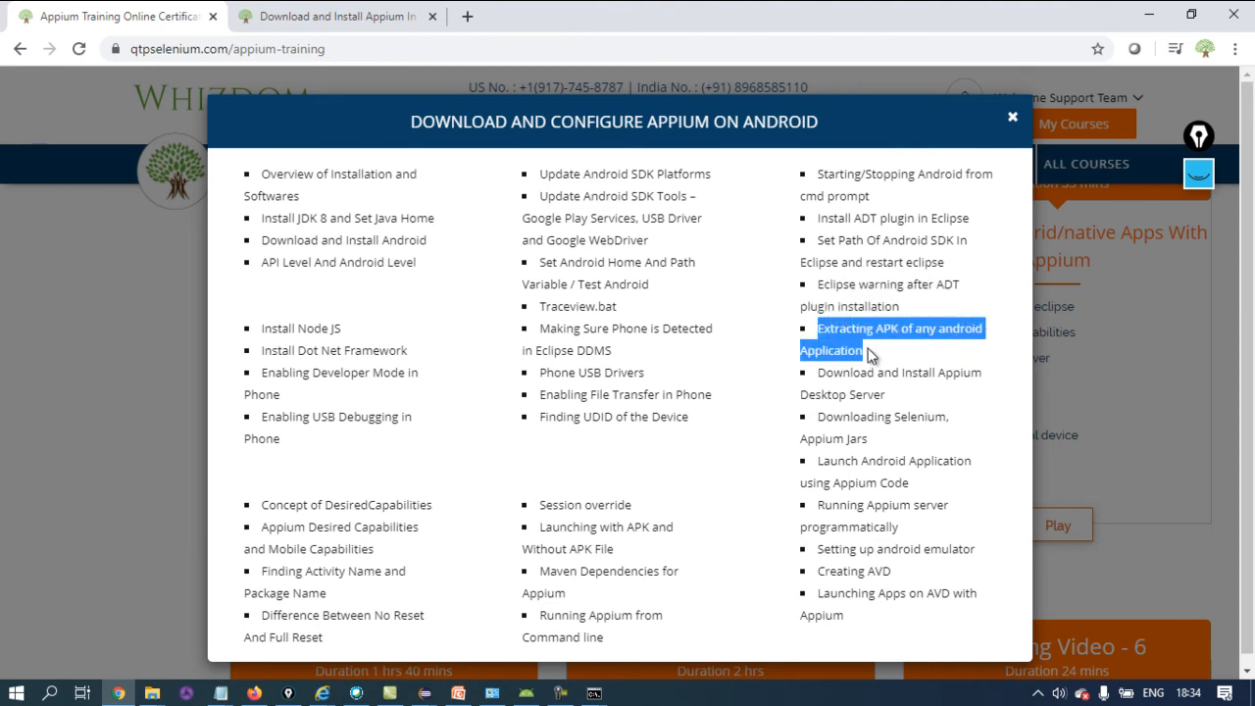
pyautogui.tripleClick(927, 330)
pyautogui.moveTo(887, 401); pyautogui.dragTo(810, 373)
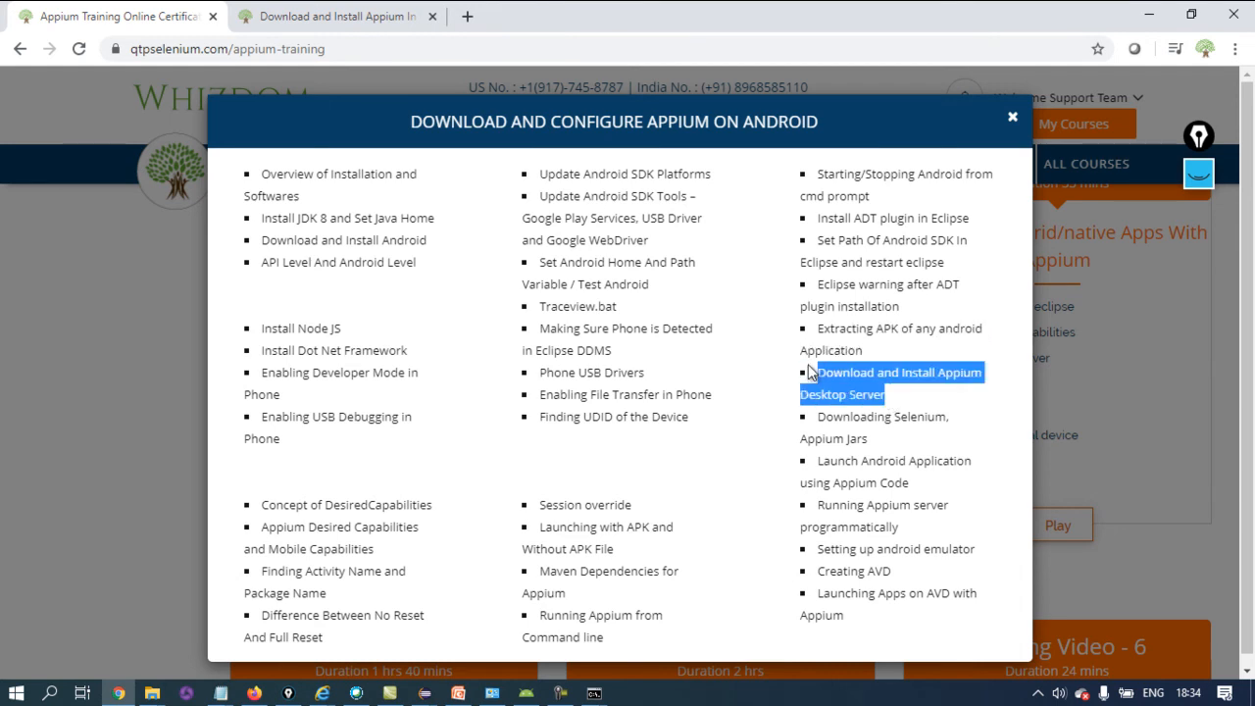
# View the Download and Install Appium tutorial page and open a new browser tab
pyautogui.click(314, 12)
pyautogui.click(466, 18)
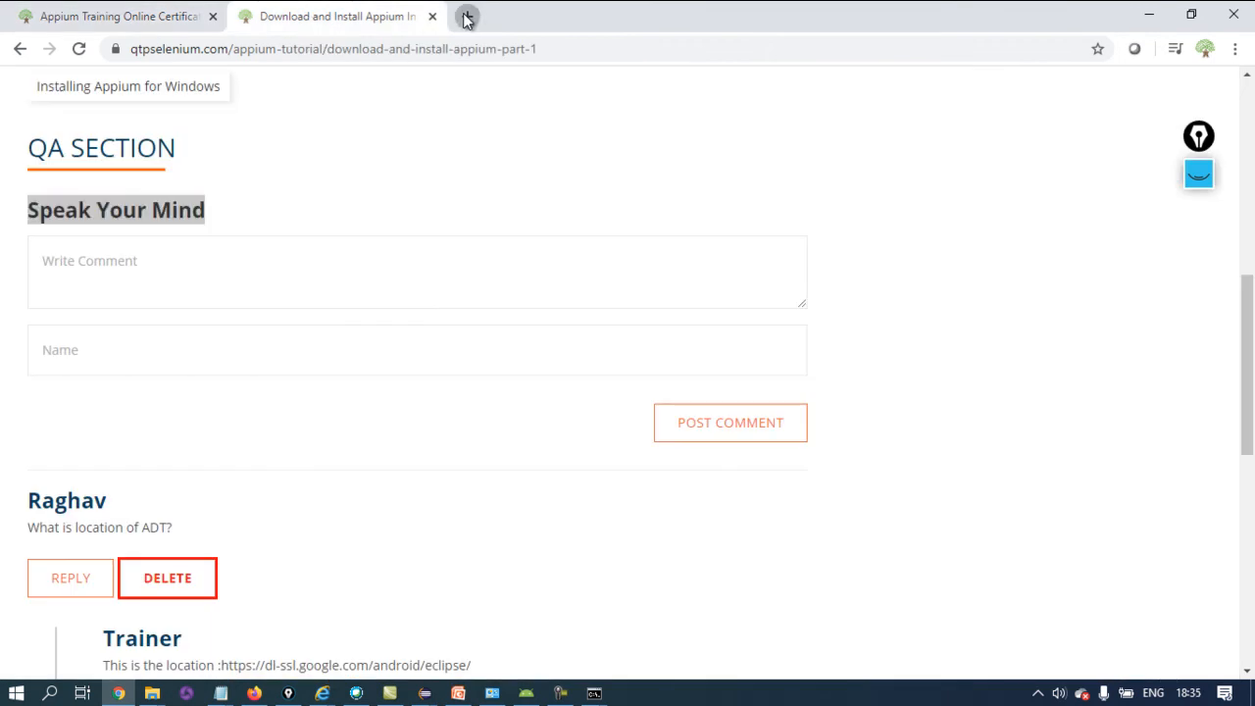
pyautogui.write('down')
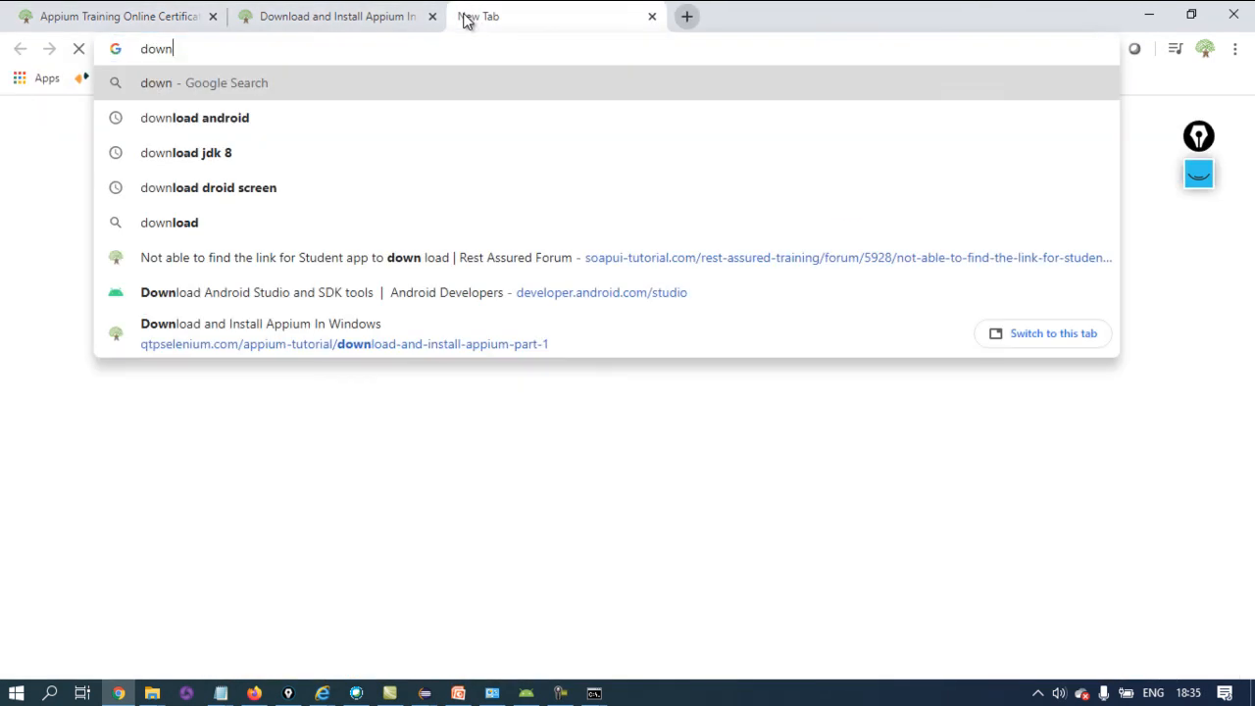
pyautogui.press('BackSpace')
pyautogui.press('BackSpace')
pyautogui.press('BackSpace')
pyautogui.press('BackSpace')
# Go to appium.io, follow its Download Appium link and examine the v1.15.1 release assets for the Windows installer
pyautogui.write('appium.io')
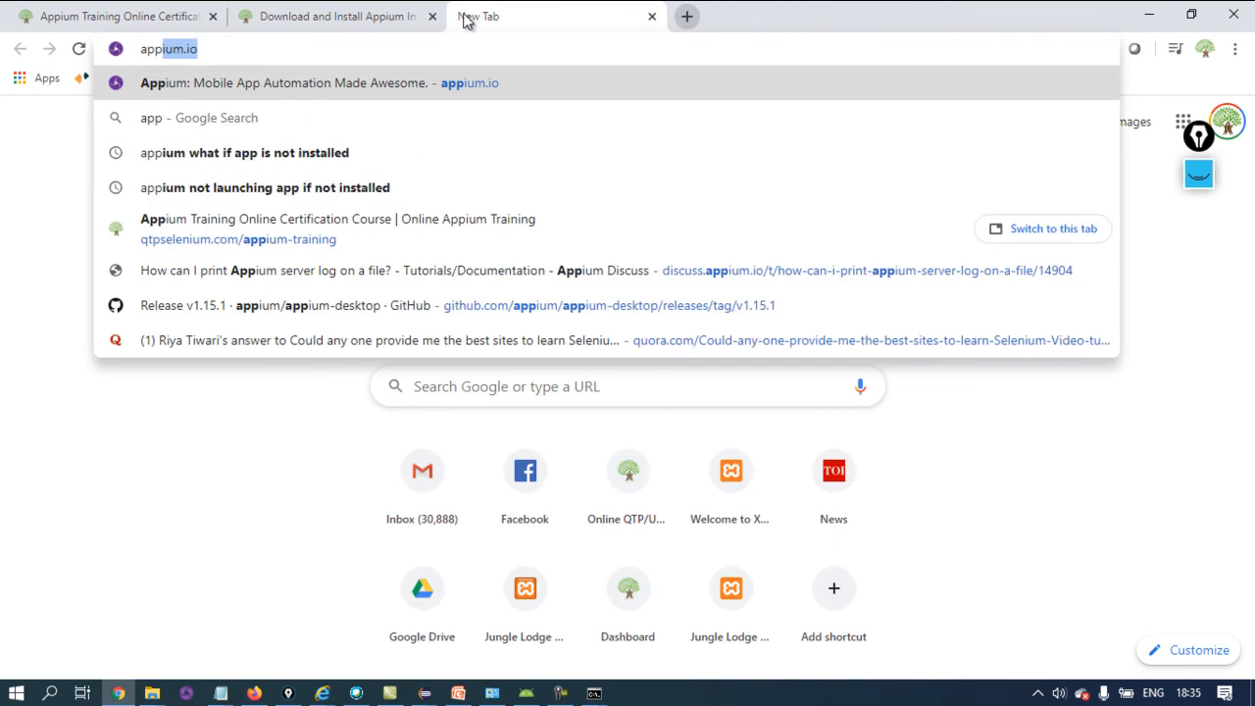
pyautogui.press('Return')
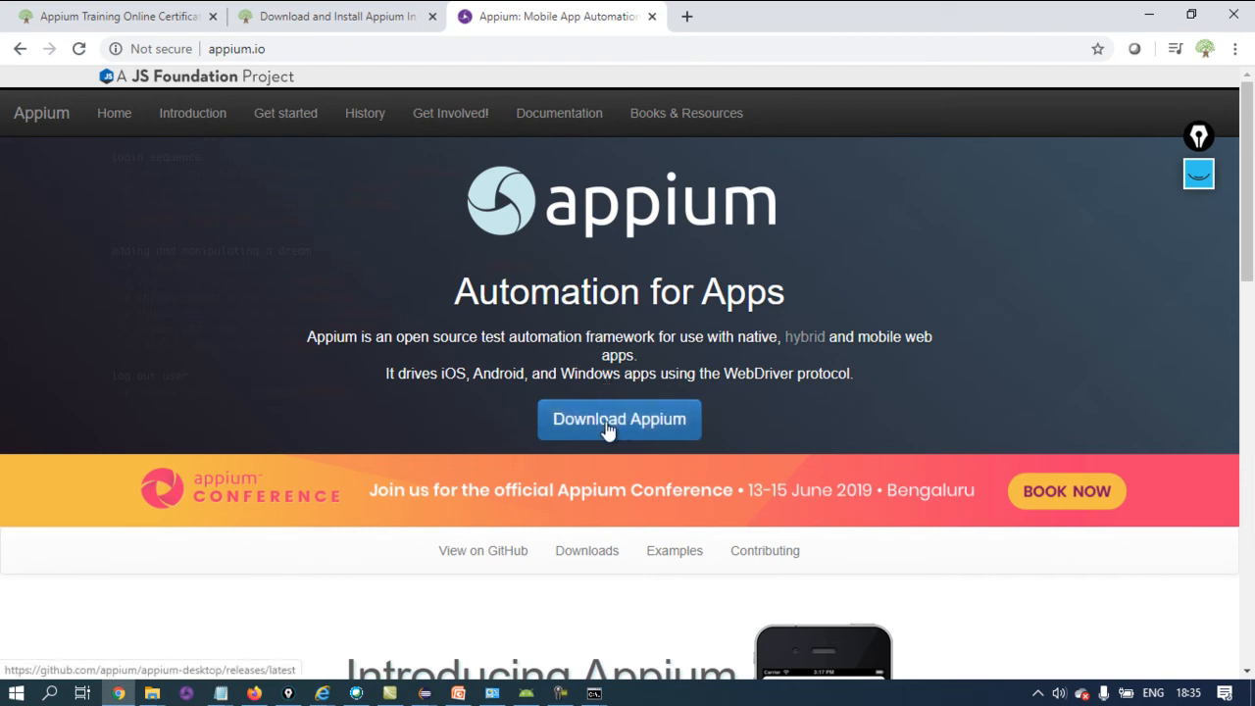
pyautogui.click(617, 422)
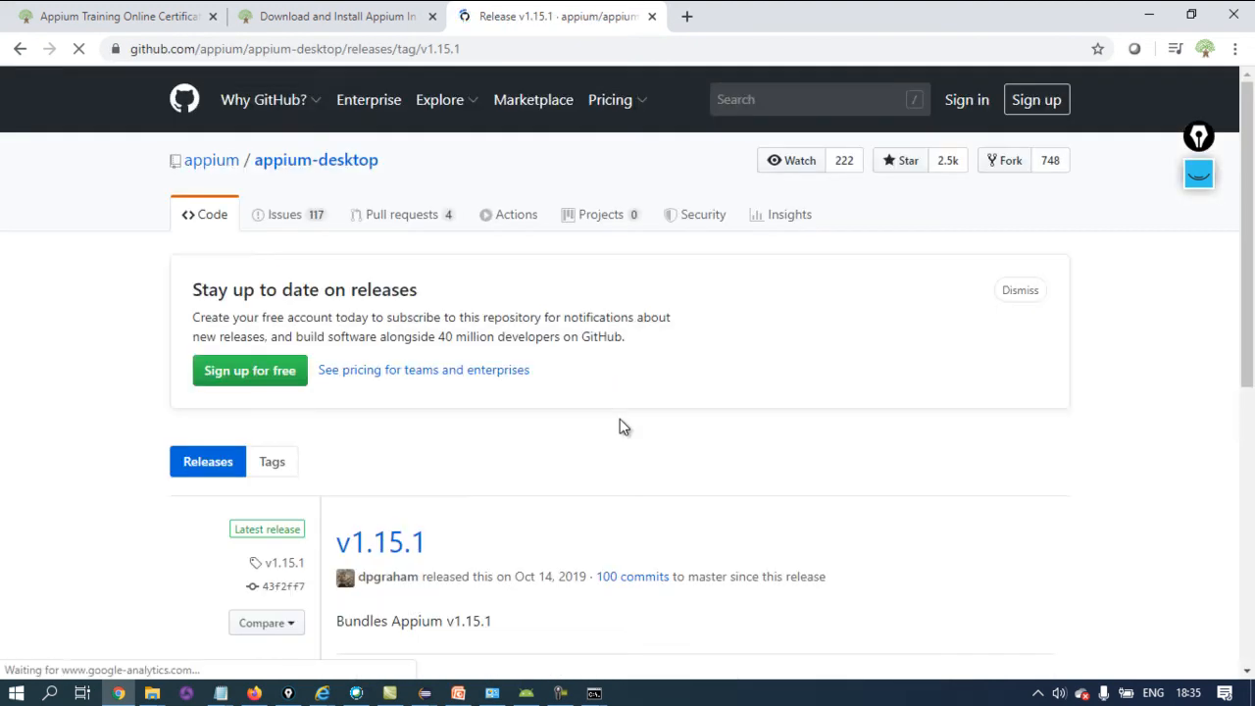
pyautogui.scroll(-3, 620, 420)
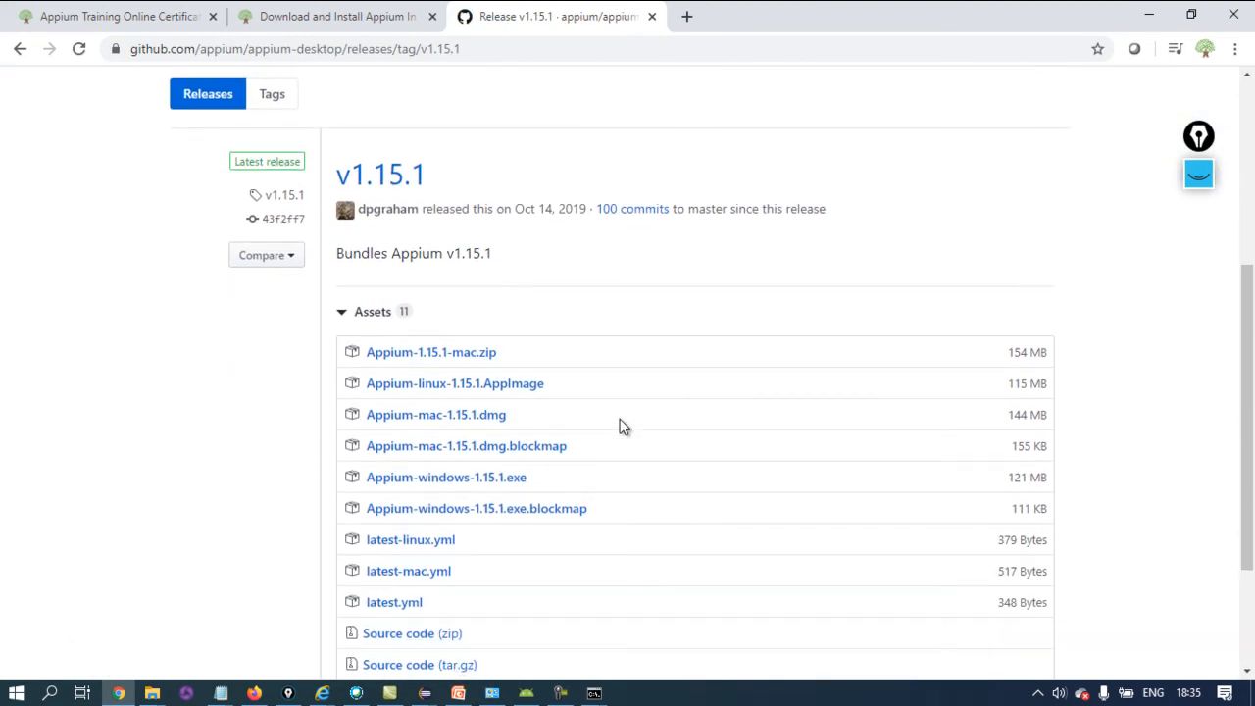
pyautogui.scroll(-1, 674, 245)
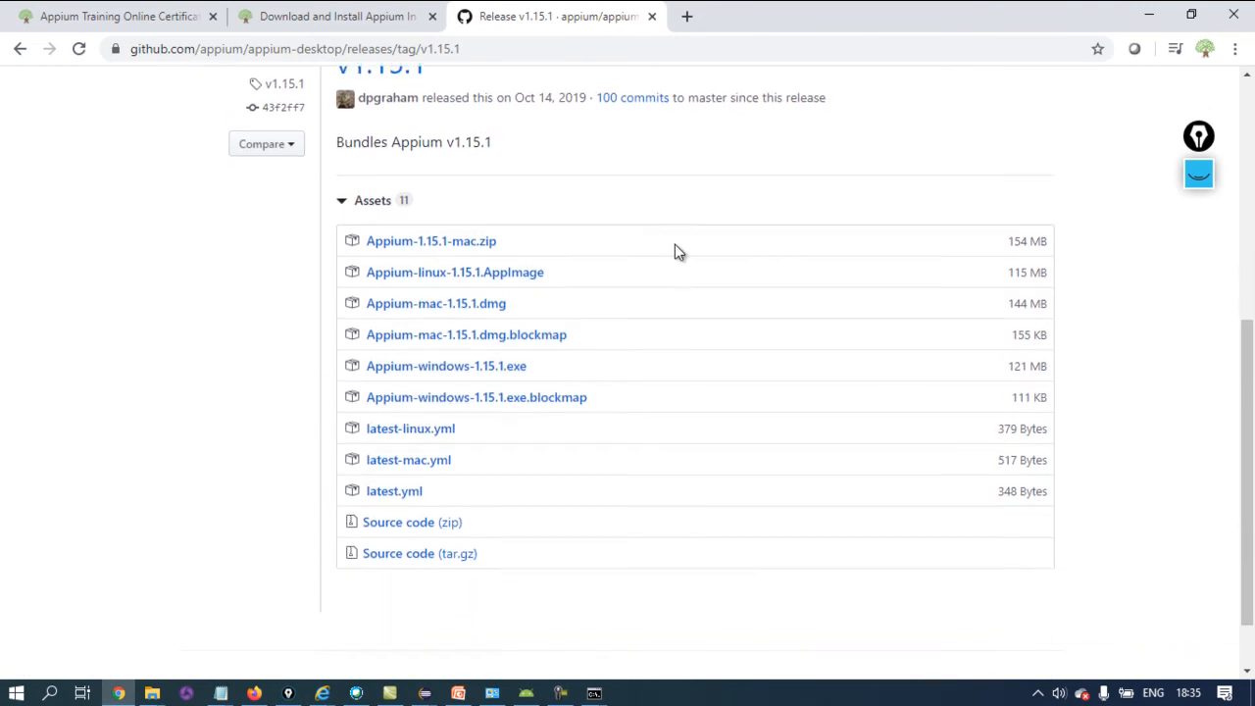
pyautogui.scroll(-1, 675, 245)
pyautogui.scroll(1, 675, 245)
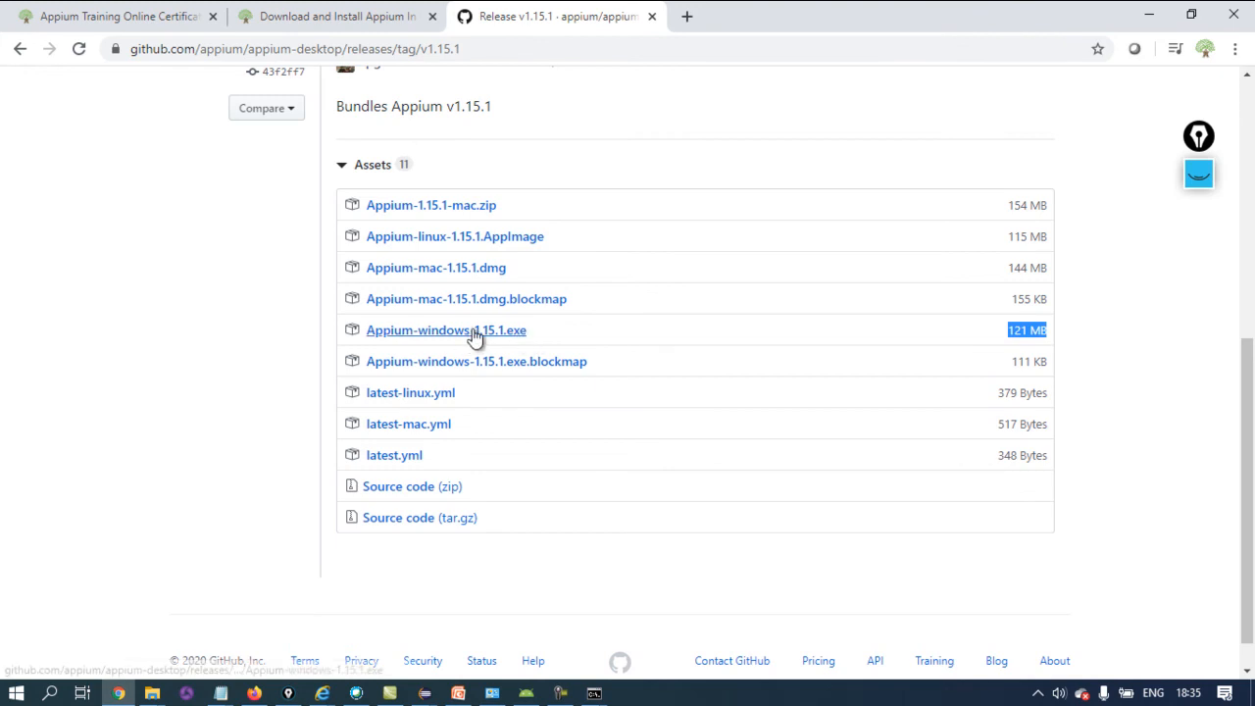
# Show the desktop and launch Appium Desktop
pyautogui.click(189, 697)
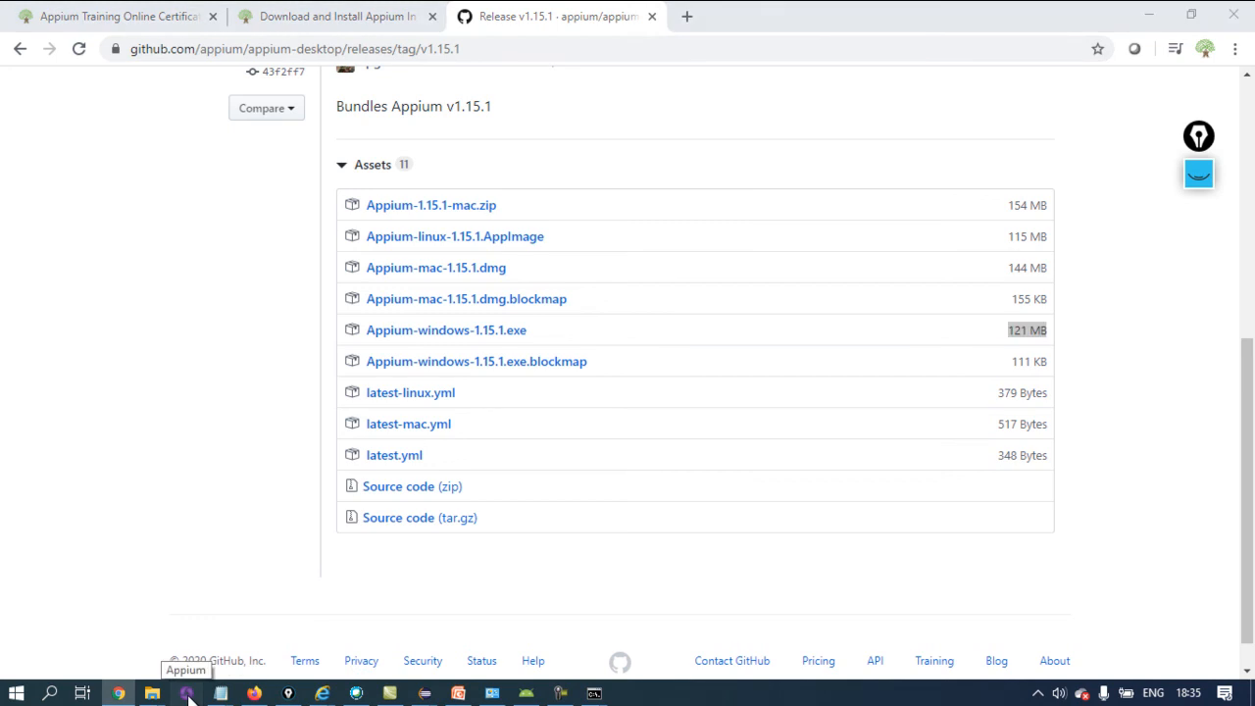
pyautogui.press('super+d')
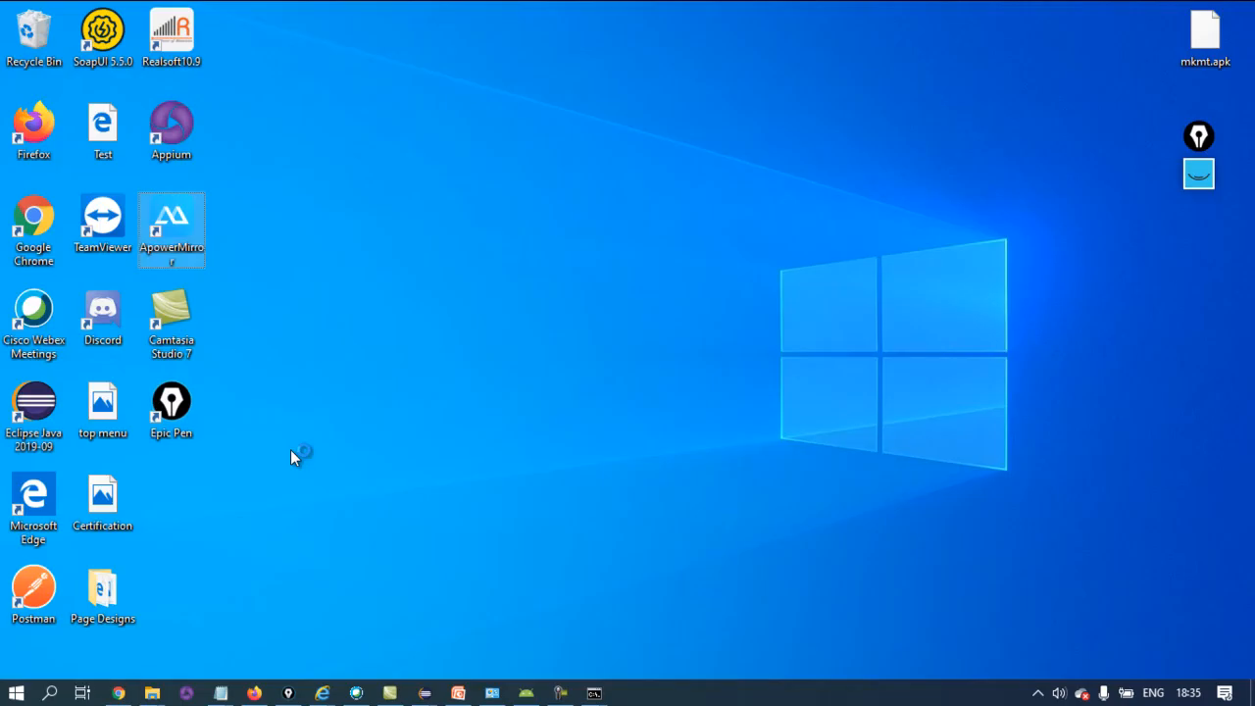
pyautogui.click(166, 116)
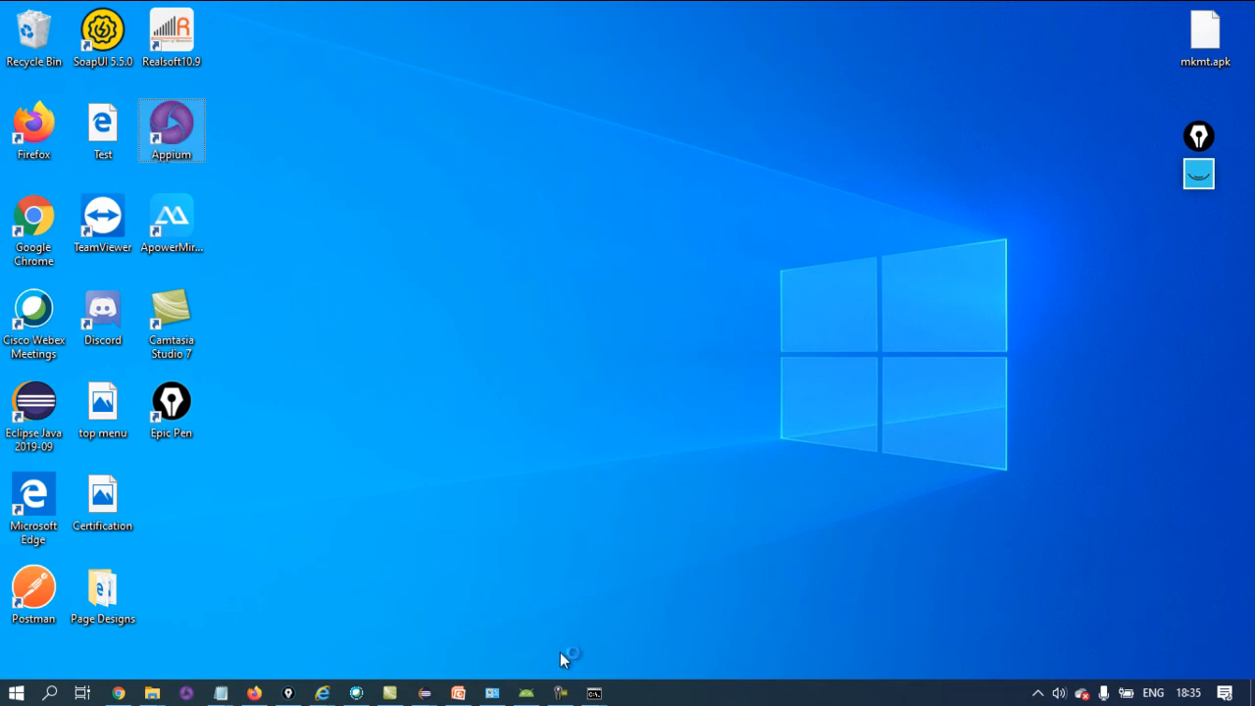
# Switch to the Appium training page in Chrome and highlight the topic Extracting APK of any android Application
pyautogui.moveTo(425, 691)
pyautogui.click(426, 695)
pyautogui.moveTo(122, 695)
pyautogui.click(132, 634)
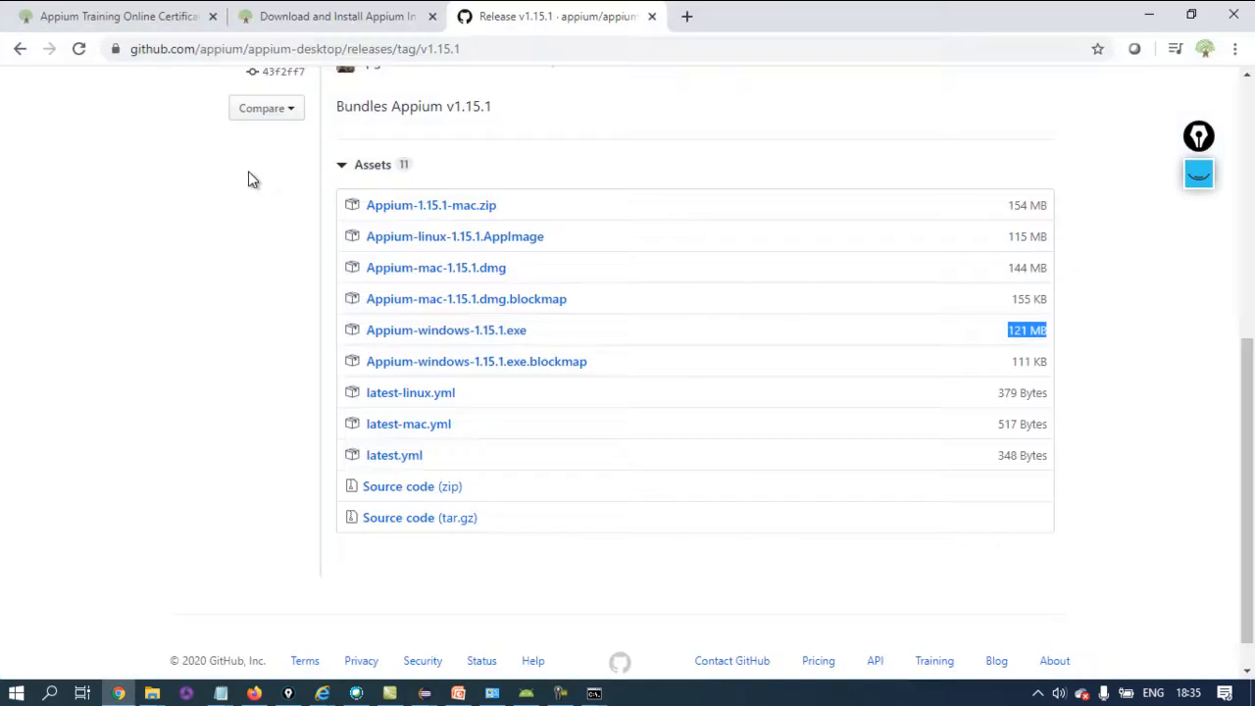
pyautogui.click(336, 12)
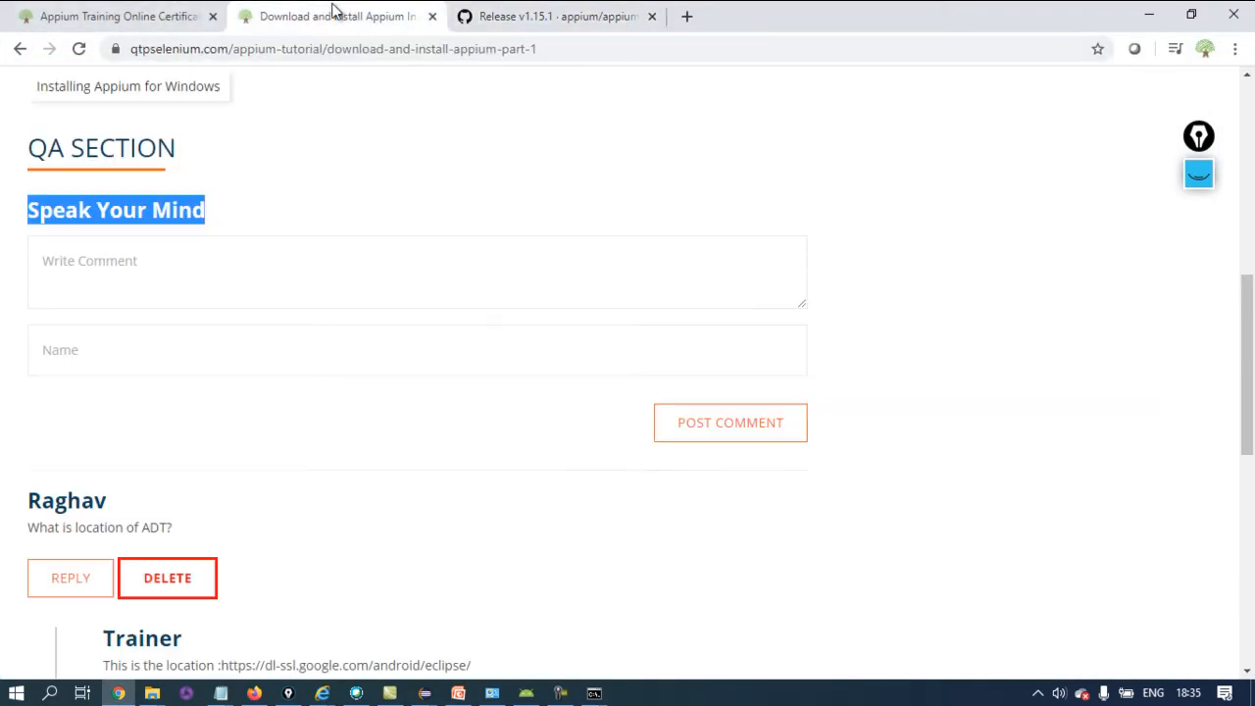
pyautogui.click(140, 12)
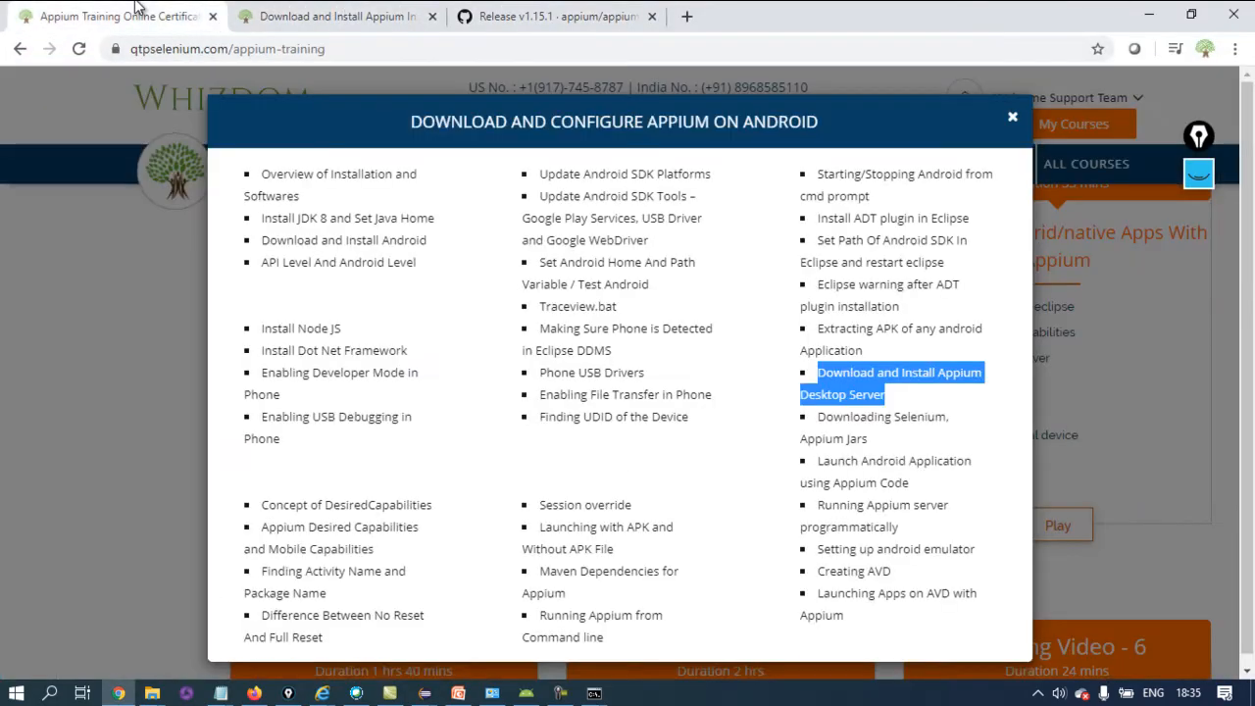
pyautogui.tripleClick(868, 330)
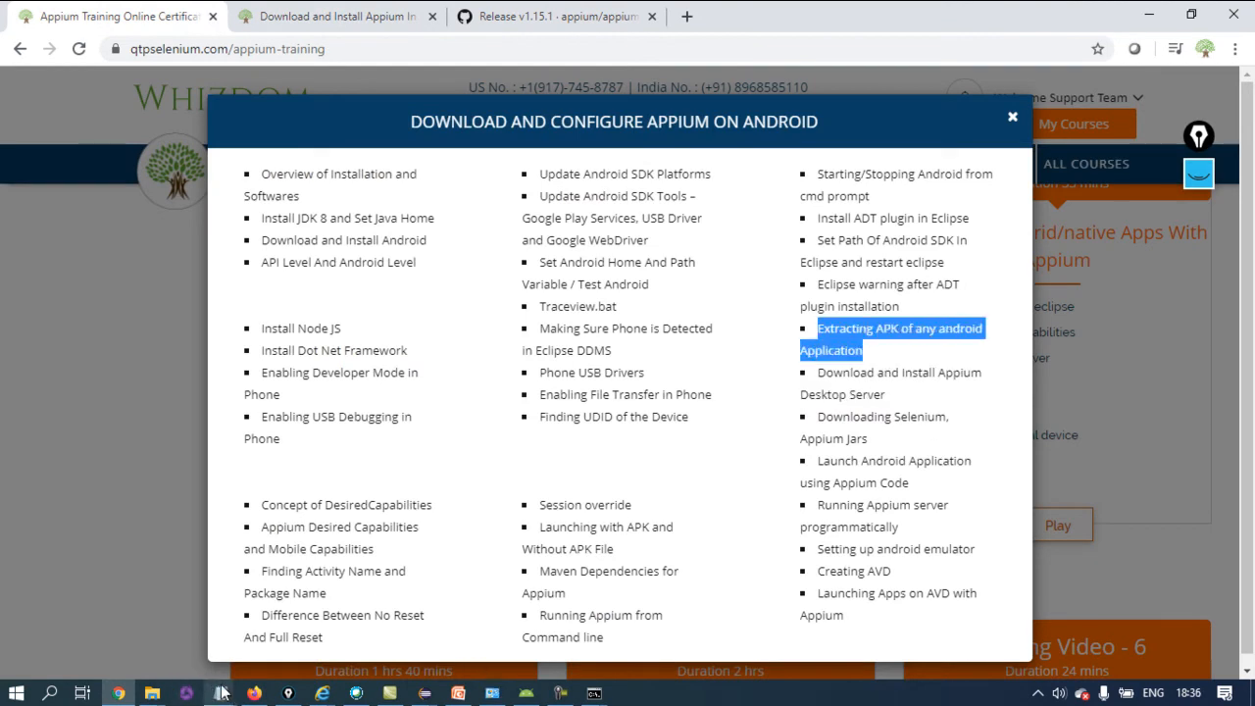
# Show the desktop, launch ApowerMirror and dismiss its account plans offer
pyautogui.press('super+d')
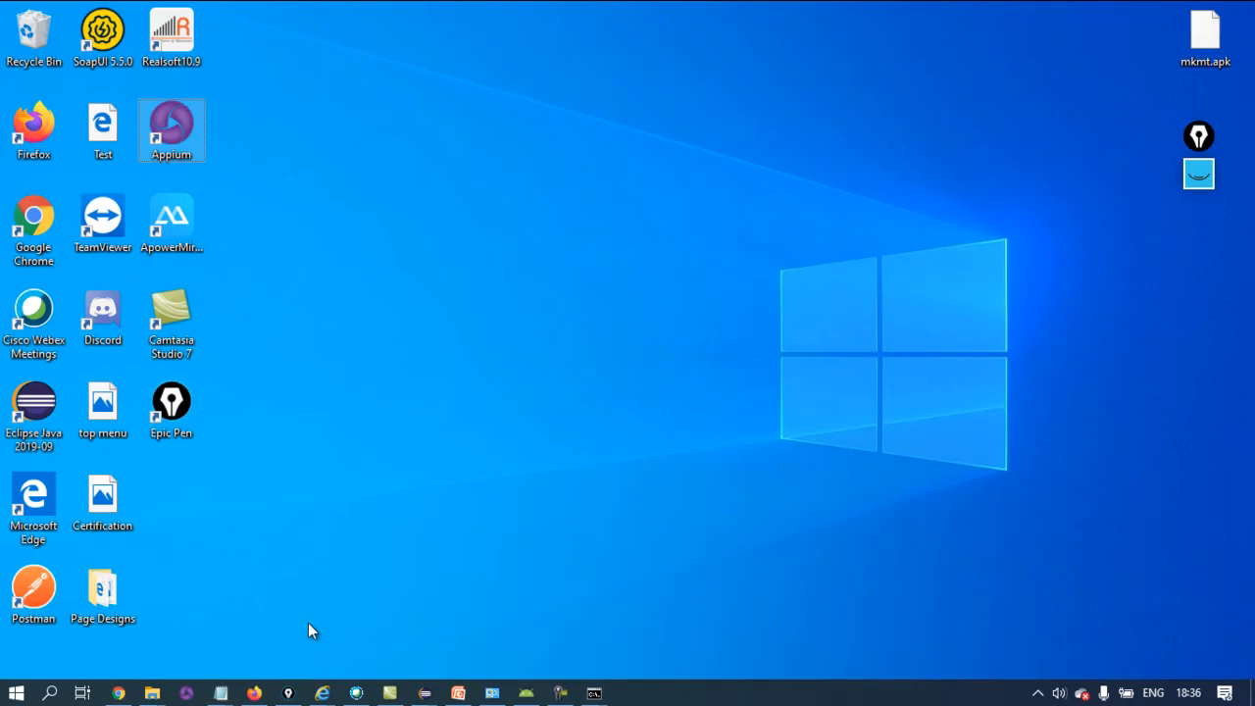
pyautogui.click(189, 225)
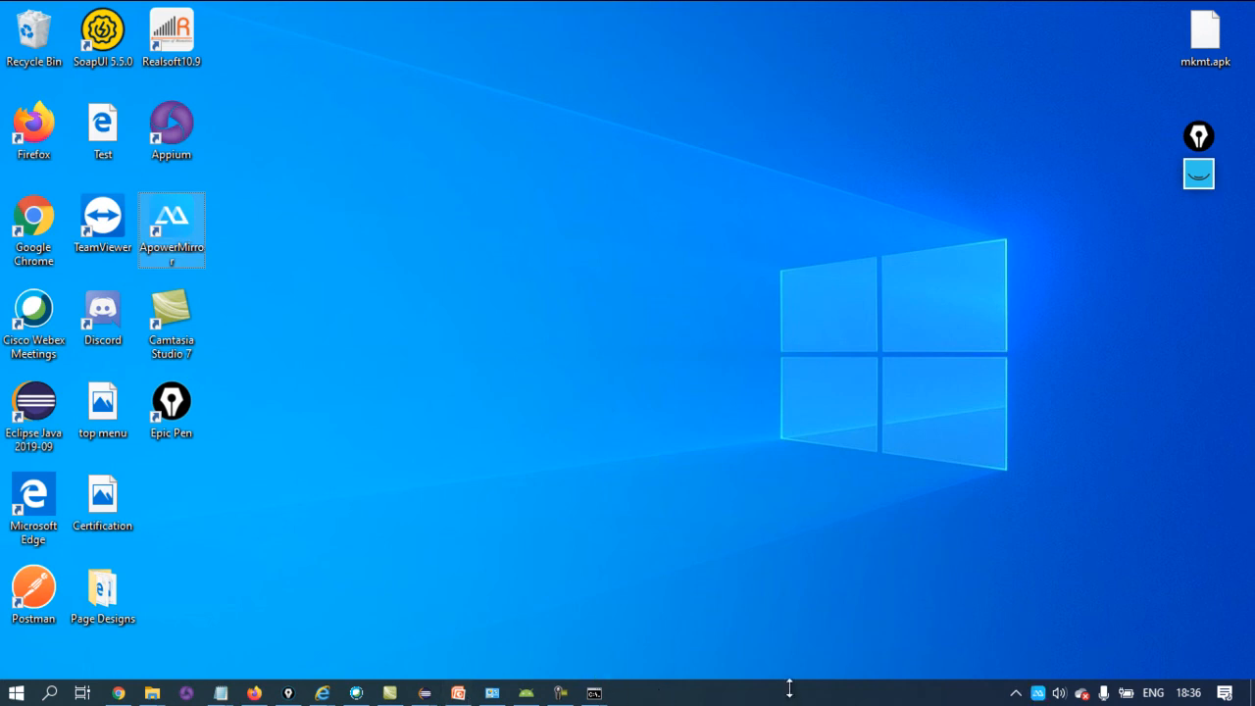
pyautogui.click(1045, 698)
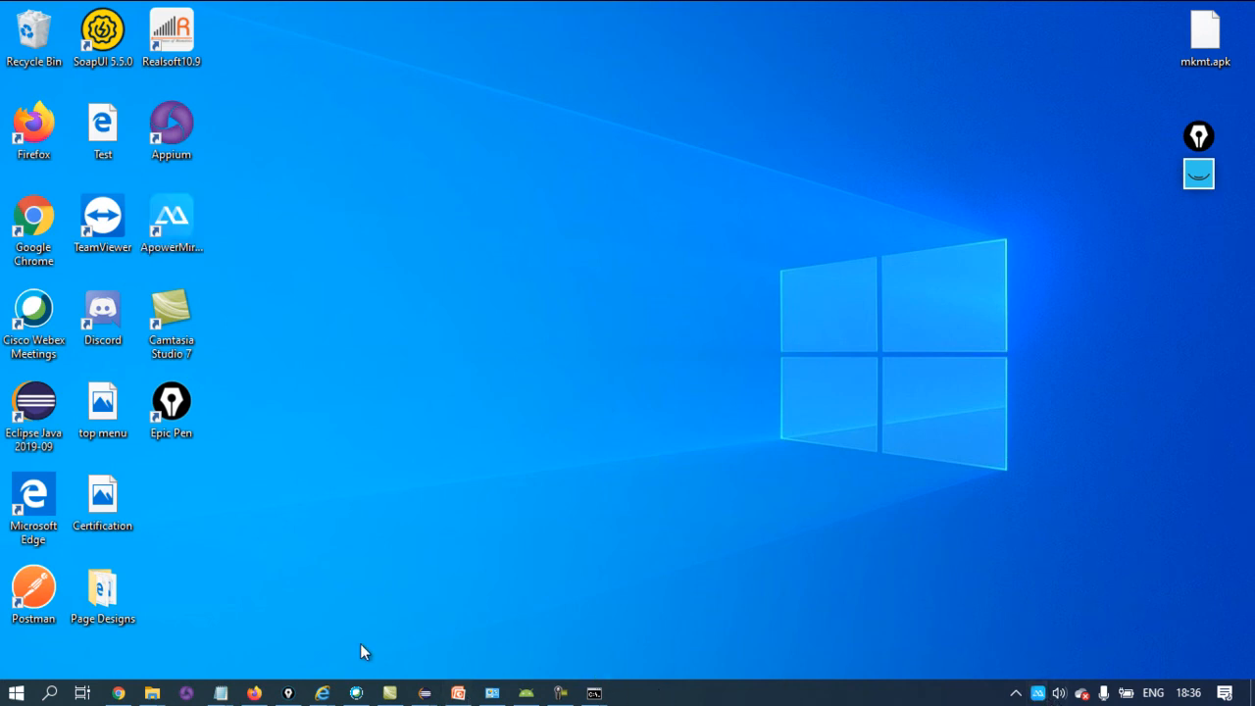
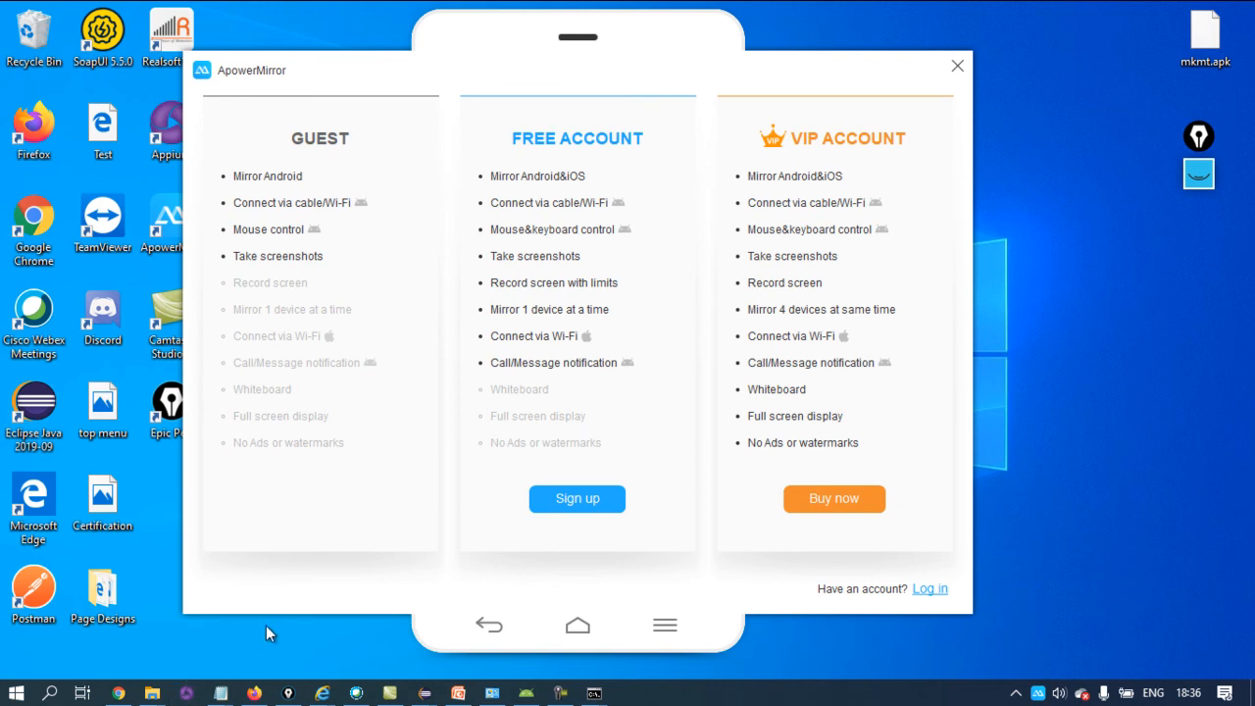
pyautogui.click(957, 66)
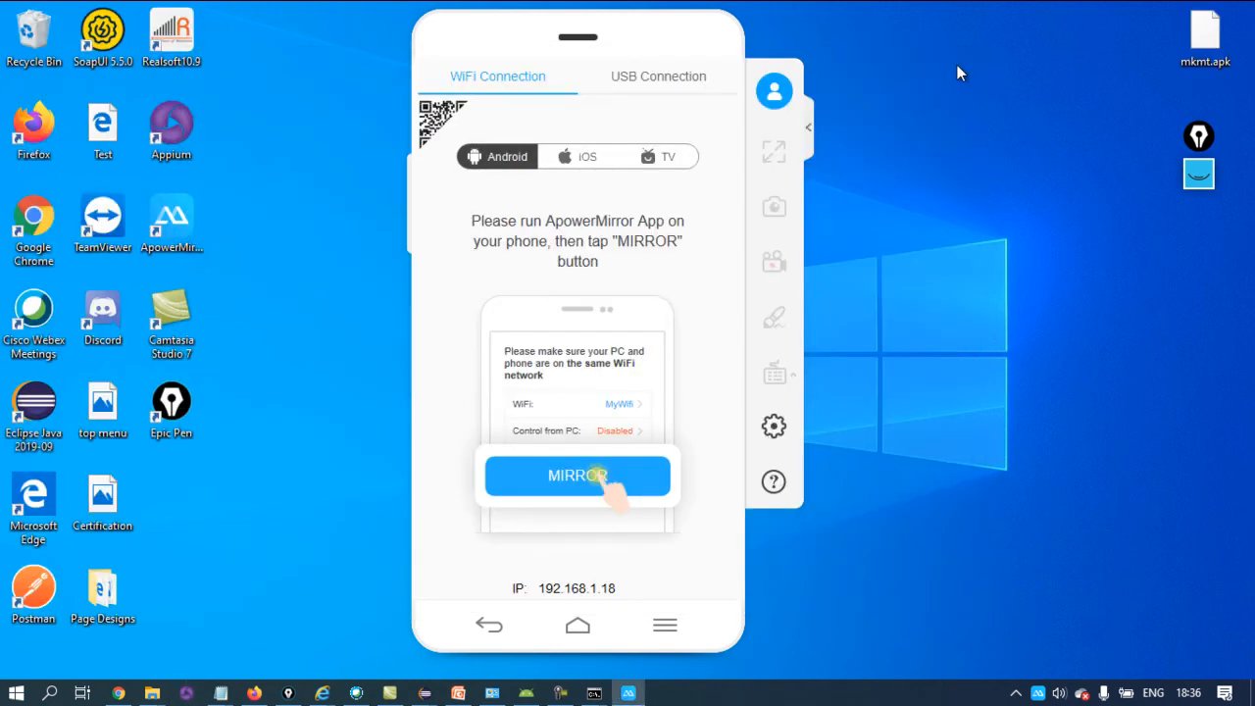
# Try to mirror the device HD1901 over a USB connection and minimize the mirroring window
pyautogui.click(650, 78)
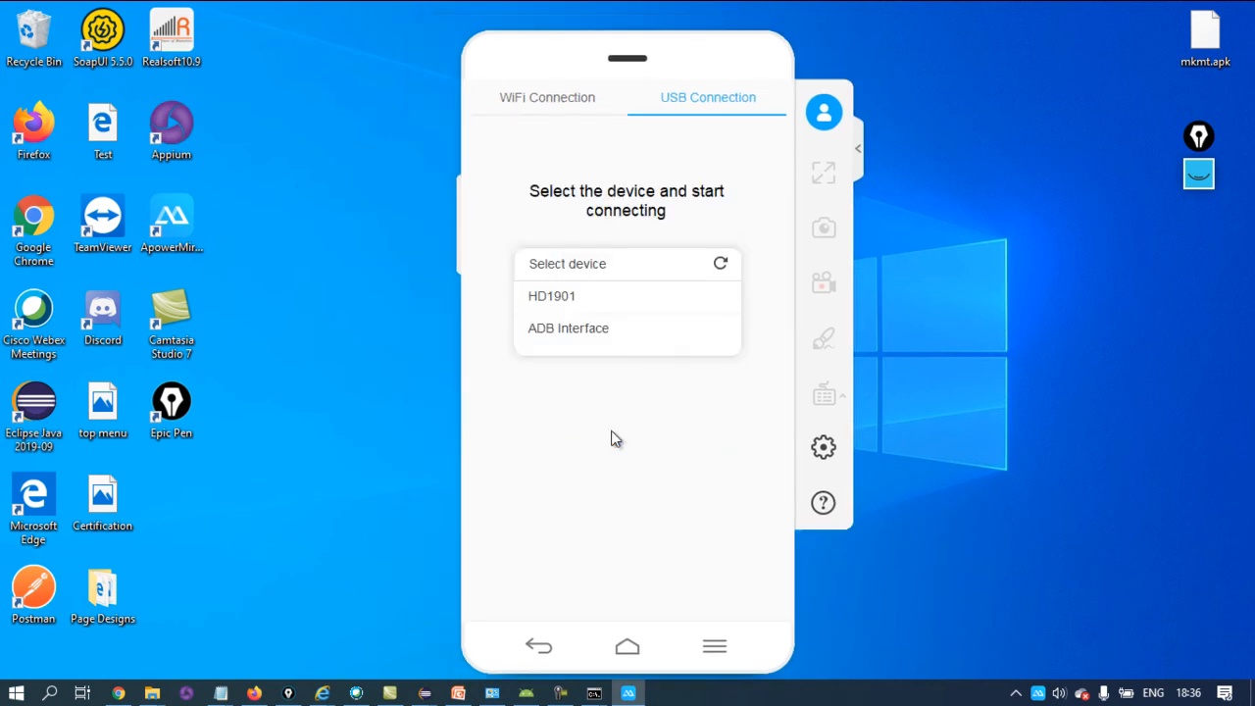
pyautogui.click(551, 296)
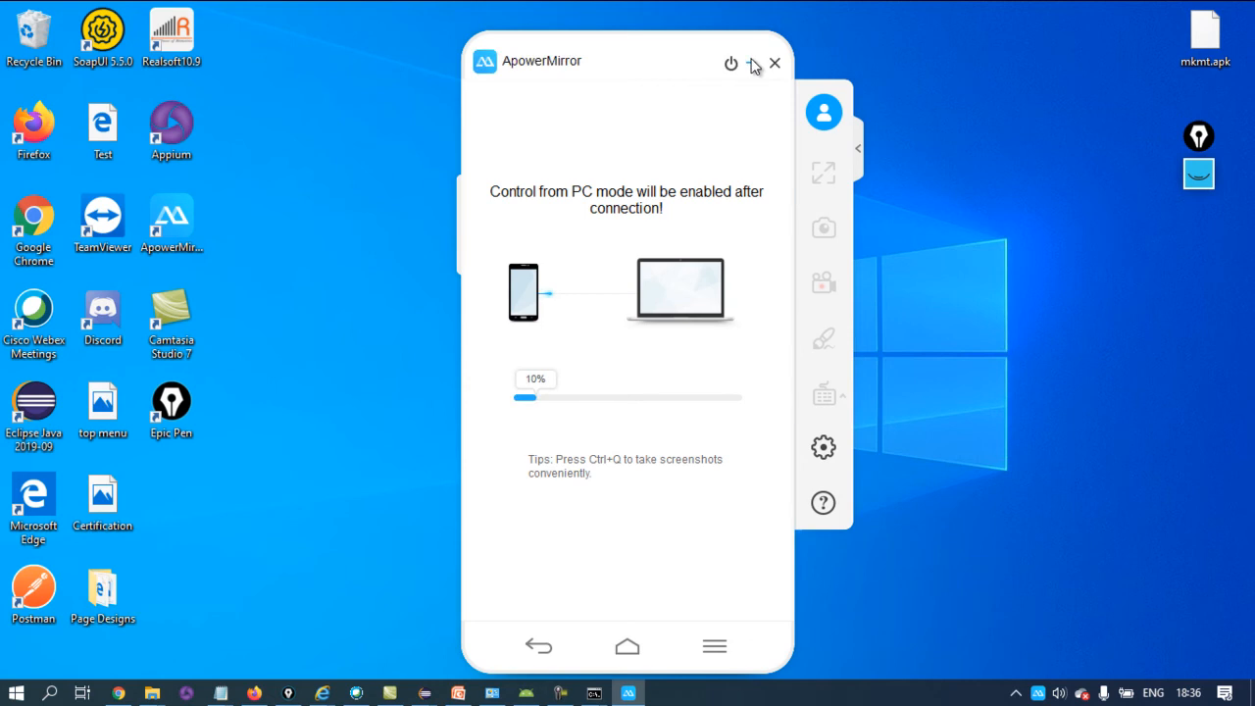
pyautogui.click(752, 64)
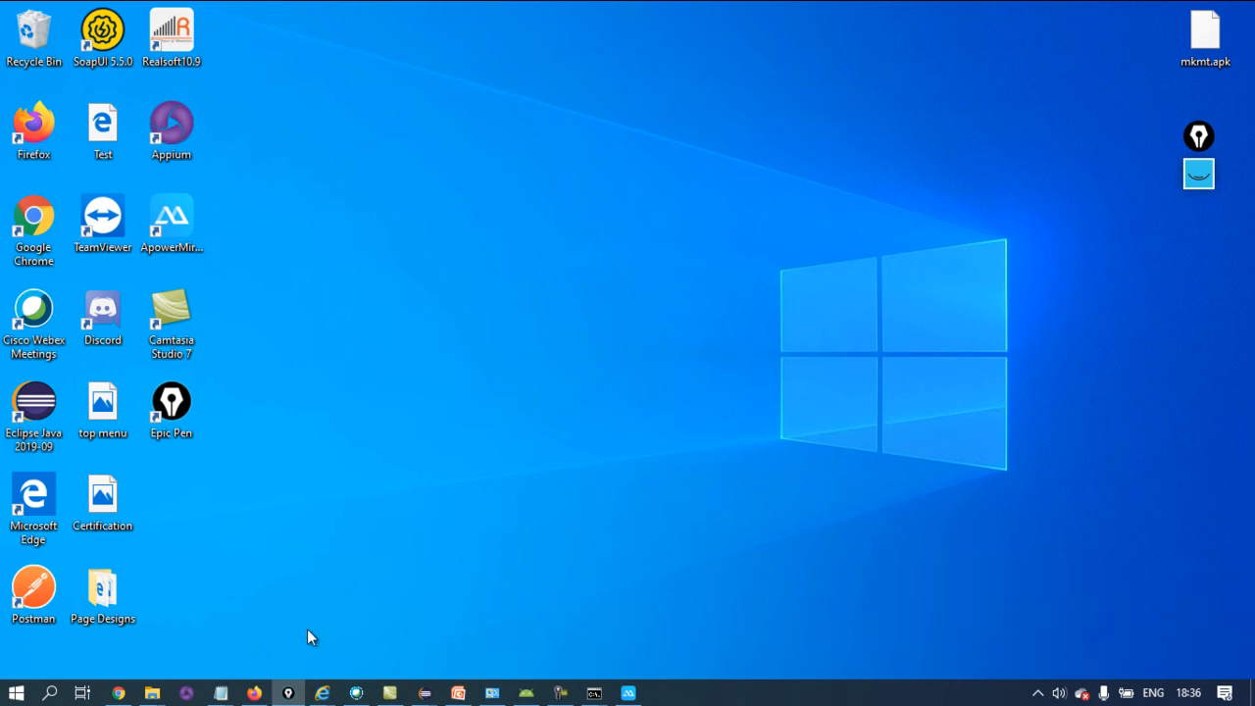
# Reposition the ApowerMirror window, connect to HD1901 over USB again and minimize the window
pyautogui.moveTo(761, 396); pyautogui.dragTo(790, 8)
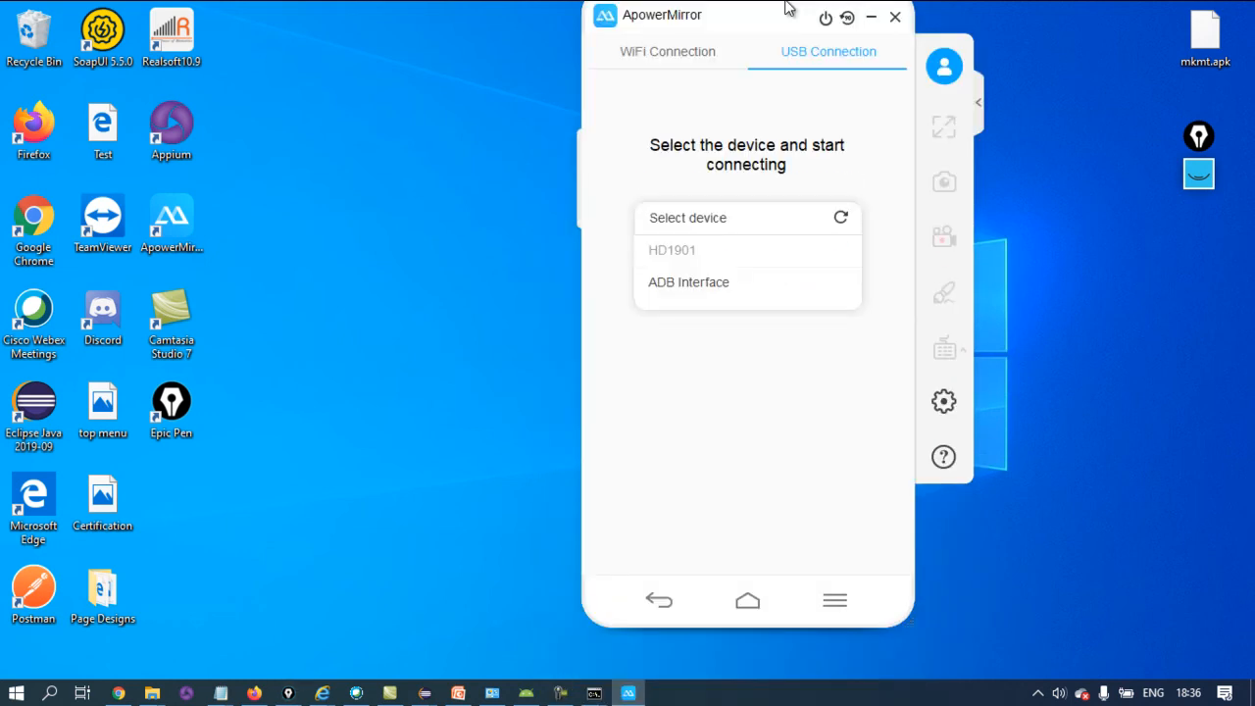
pyautogui.click(726, 247)
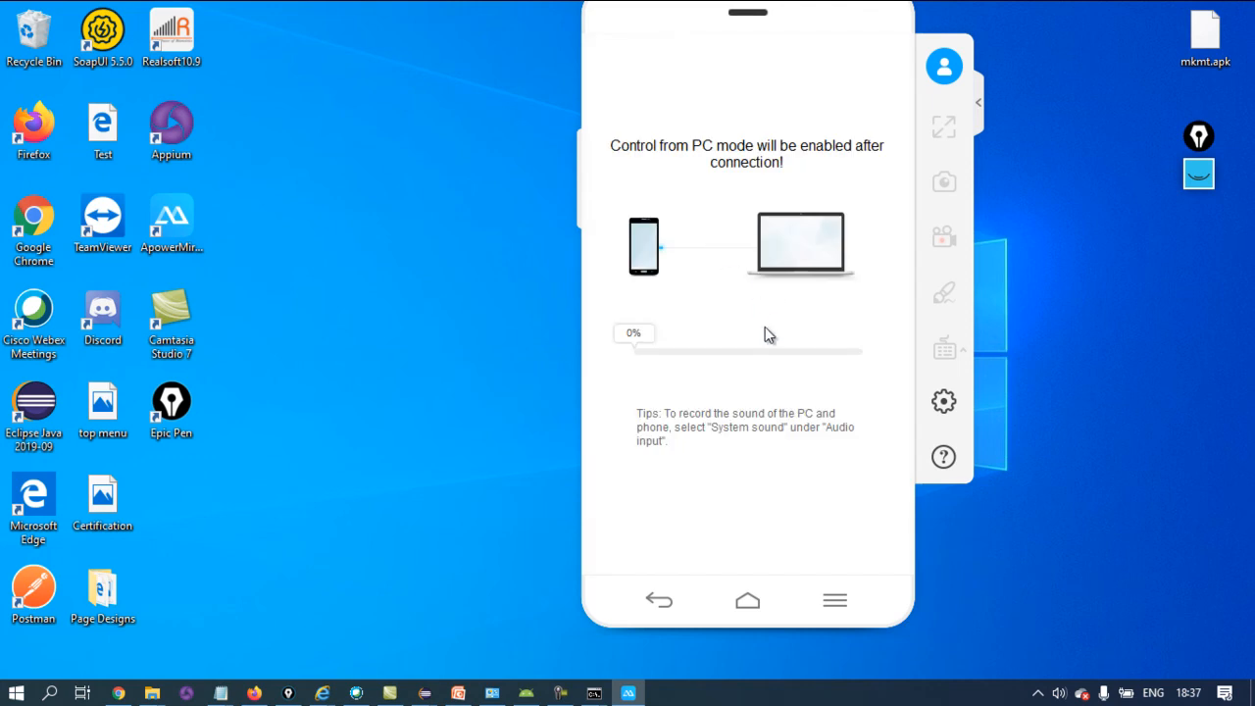
pyautogui.moveTo(802, 9); pyautogui.dragTo(947, 9)
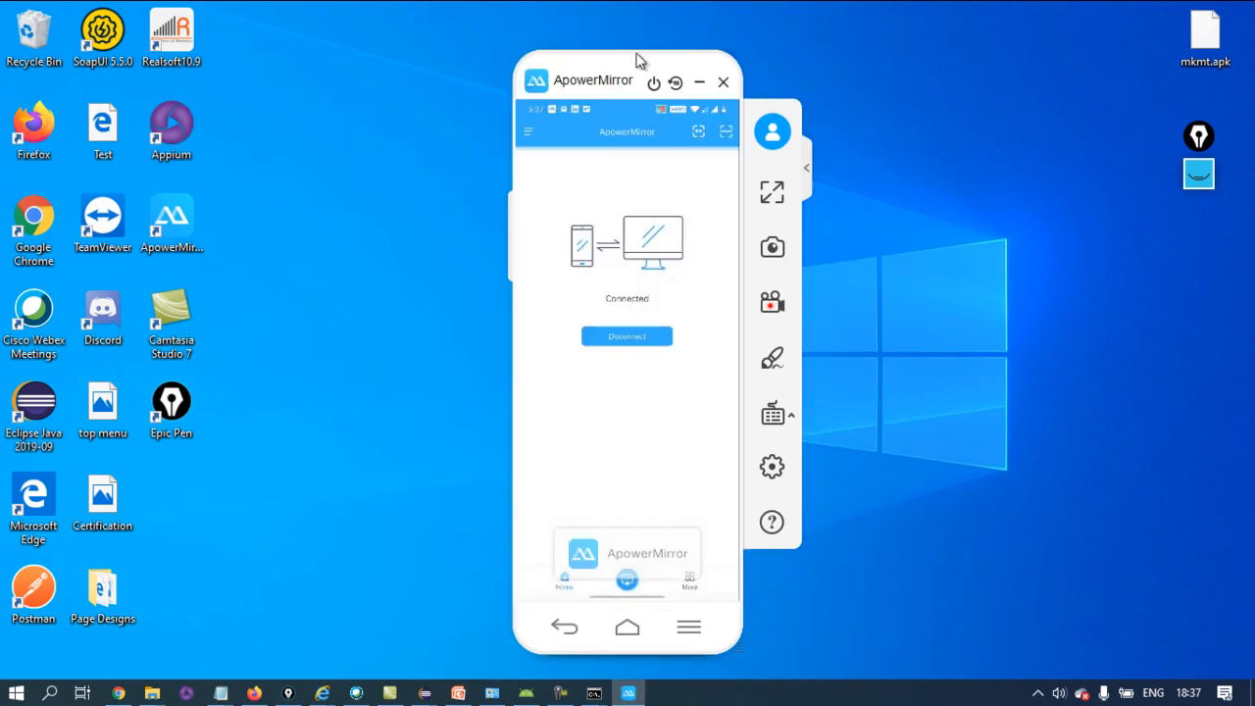
pyautogui.click(699, 83)
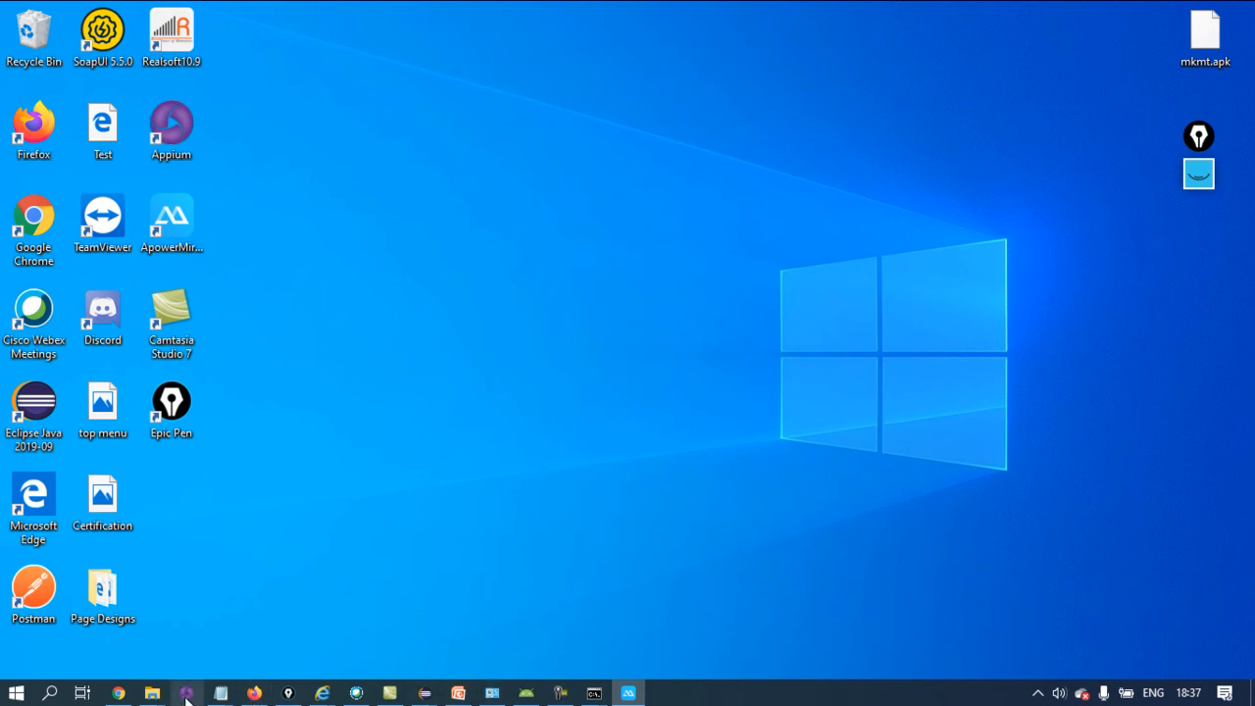
# Launch Appium Desktop again from its desktop shortcut
pyautogui.click(171, 138)
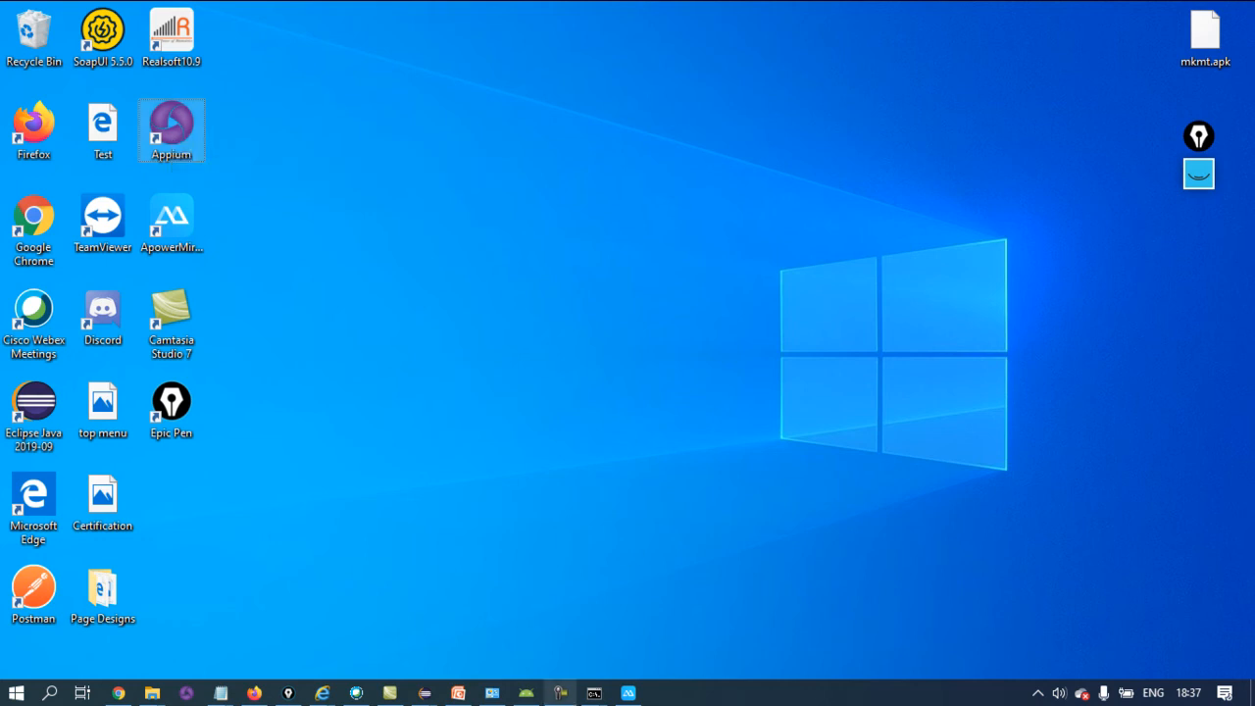
pyautogui.click(560, 693)
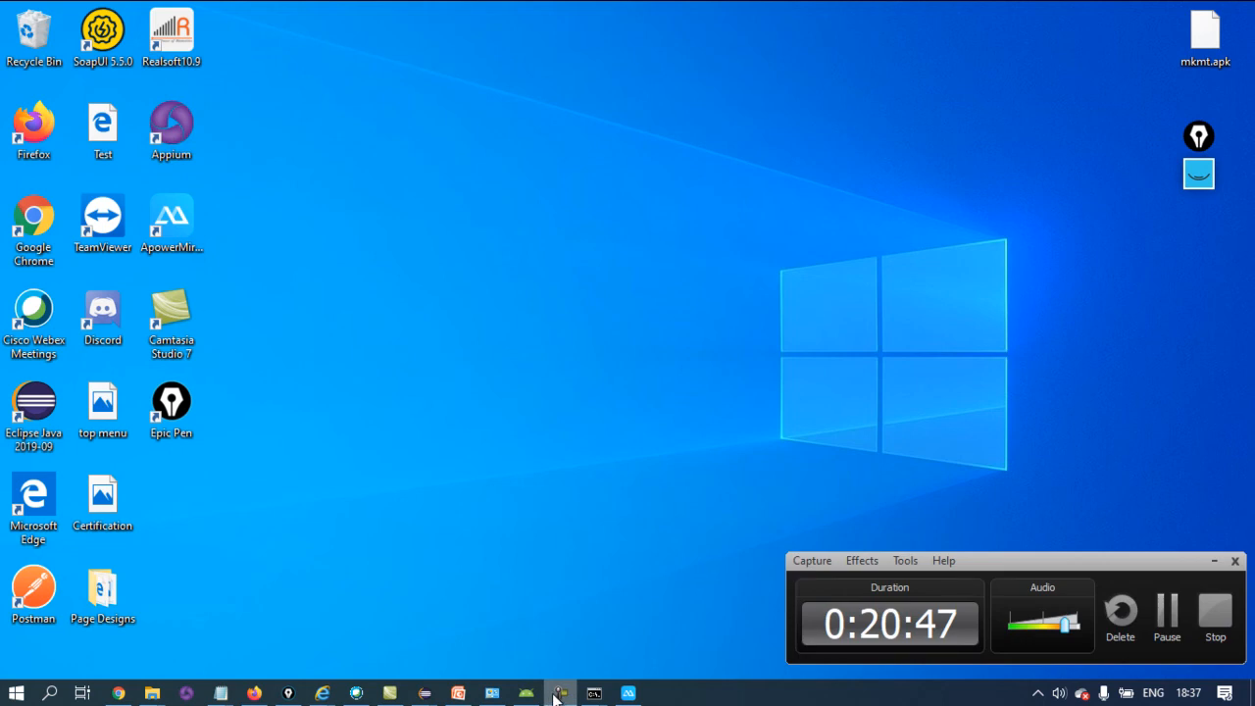
pyautogui.click(1163, 622)
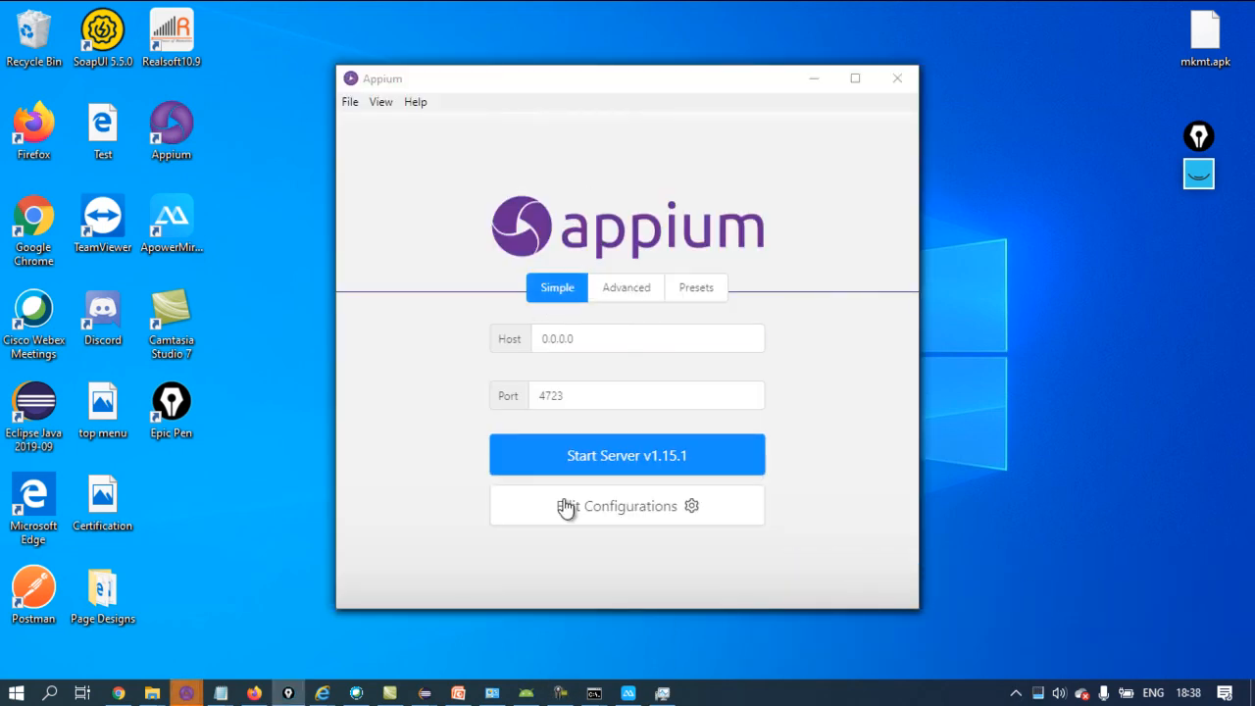
# Move the stacked Appium windows apart, close the duplicates and reposition the remaining one
pyautogui.click(630, 76)
pyautogui.moveTo(631, 75); pyautogui.dragTo(671, 276)
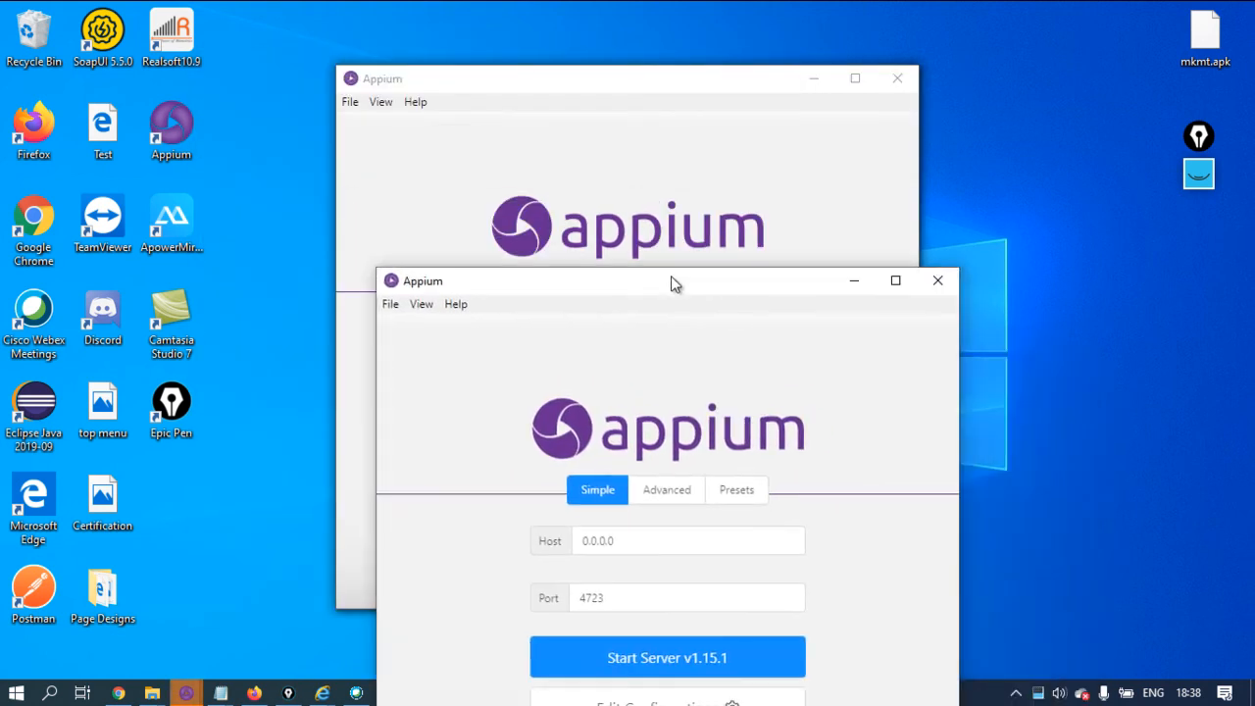
pyautogui.click(938, 281)
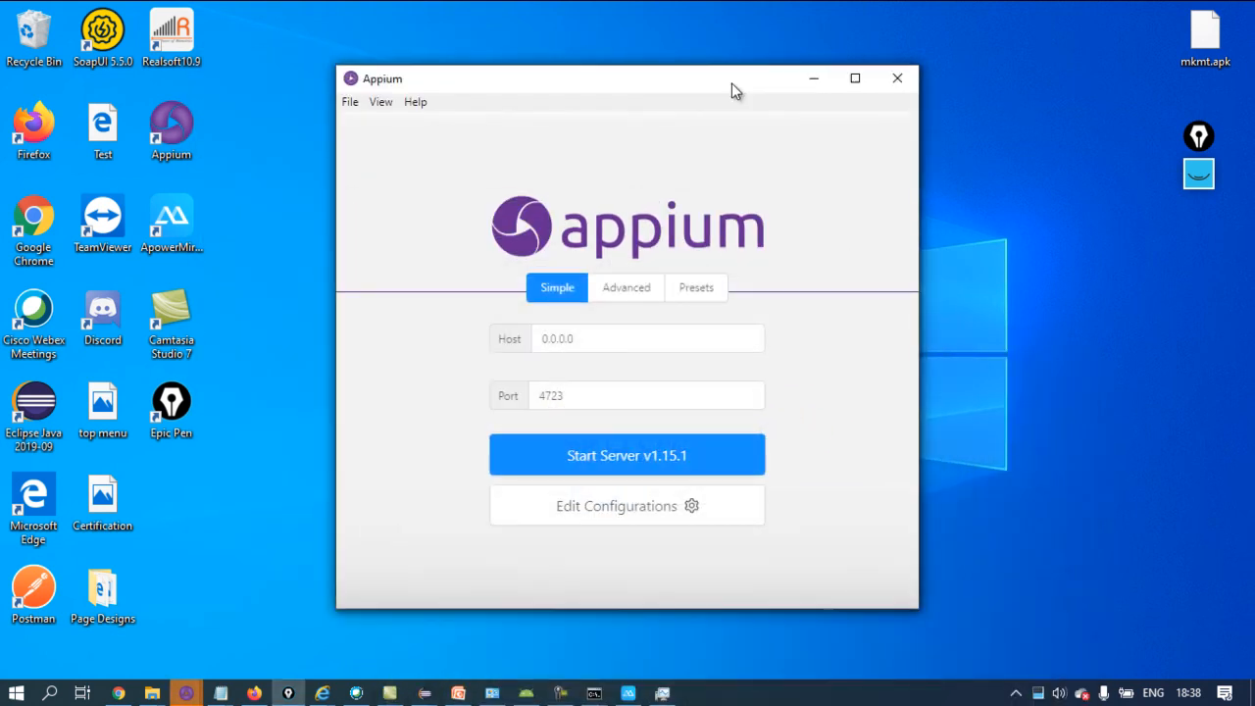
pyautogui.click(1032, 350)
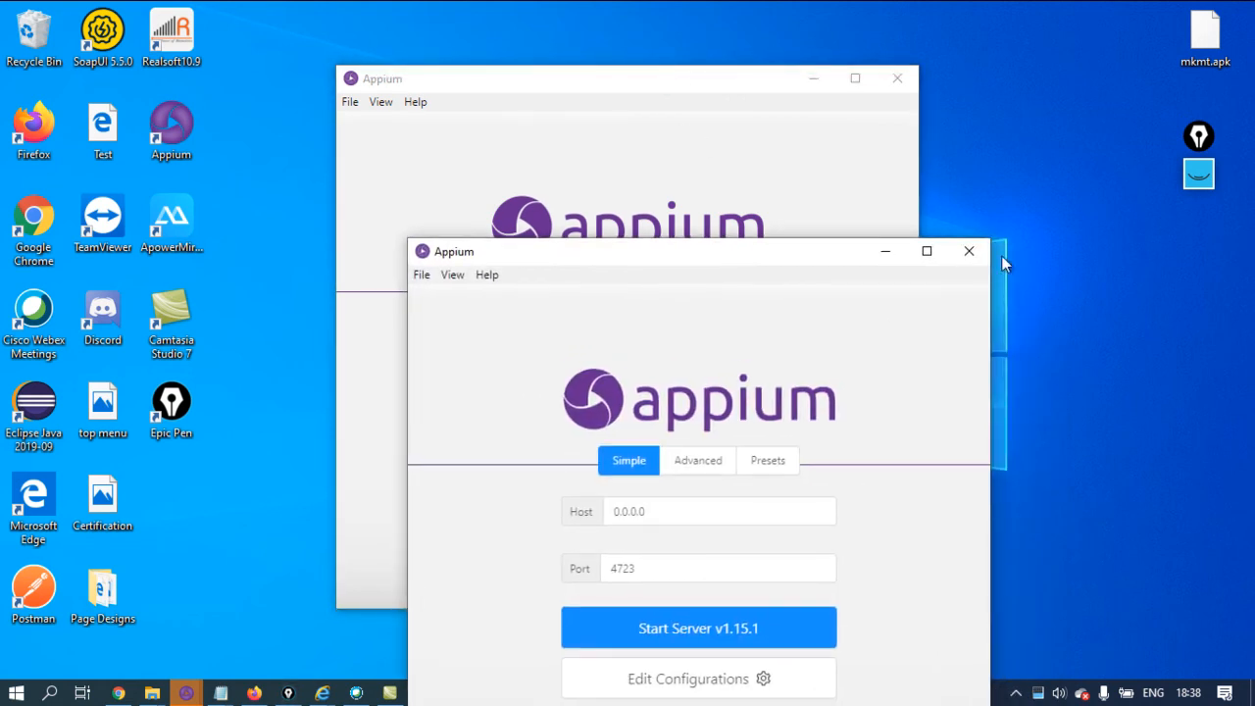
pyautogui.click(977, 257)
pyautogui.moveTo(645, 88); pyautogui.dragTo(591, 74)
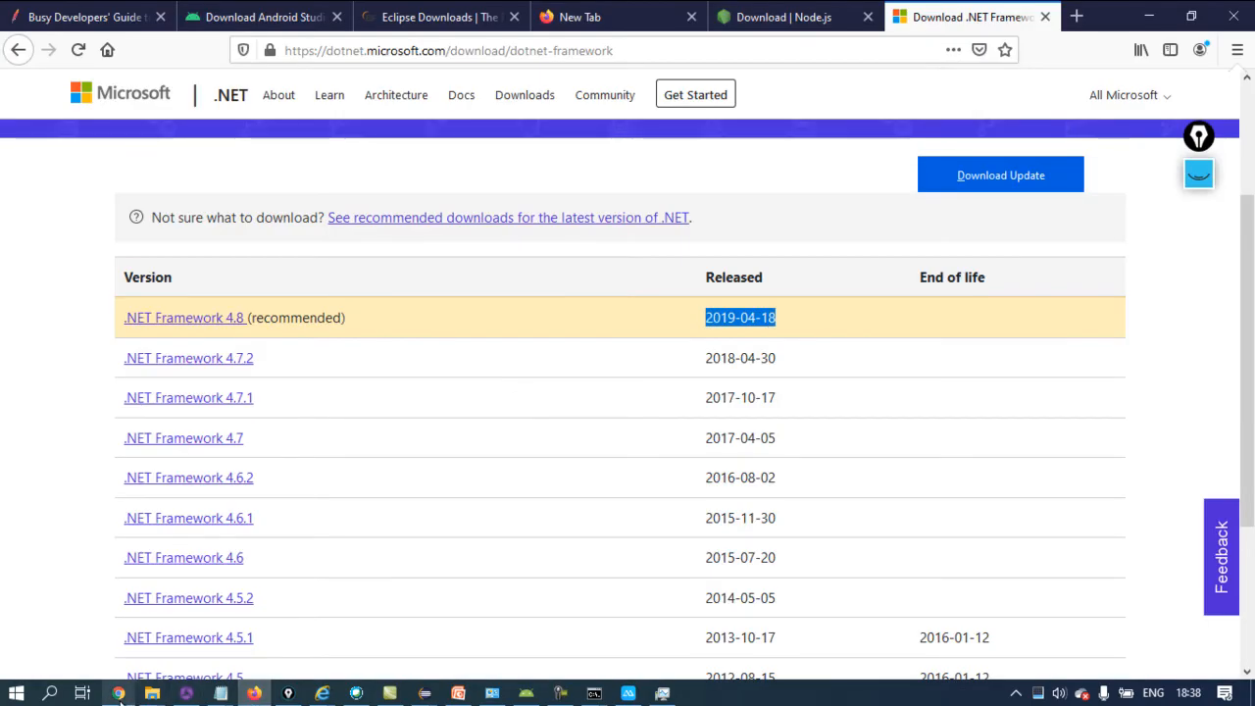
# Switch to the Appium training page in Chrome and highlight the topic Downloading Selenium, Appium Jars
pyautogui.moveTo(119, 694)
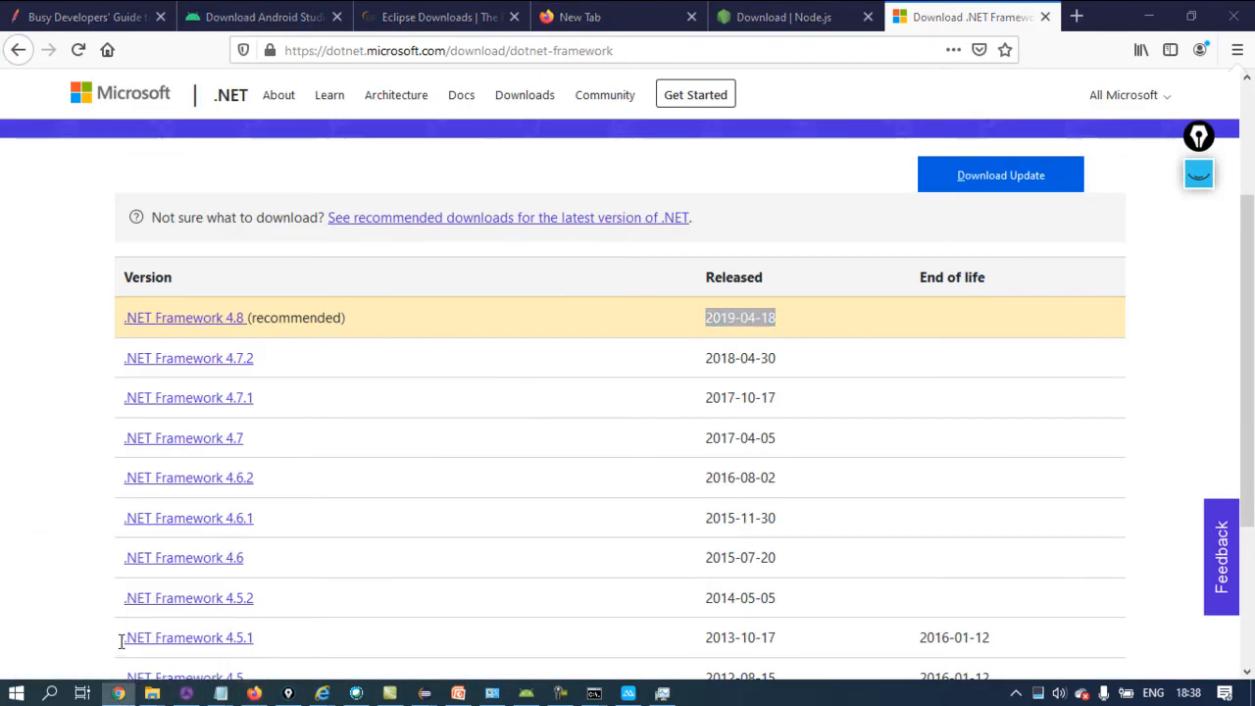
pyautogui.click(121, 641)
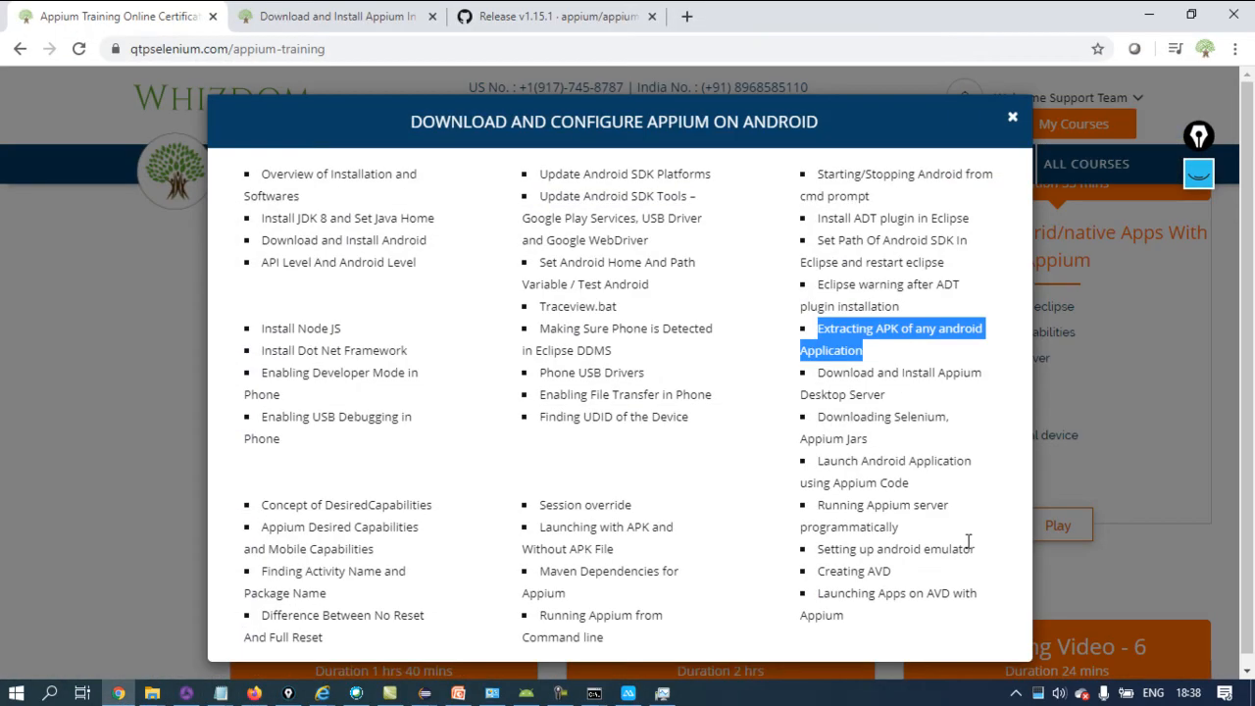
pyautogui.tripleClick(872, 418)
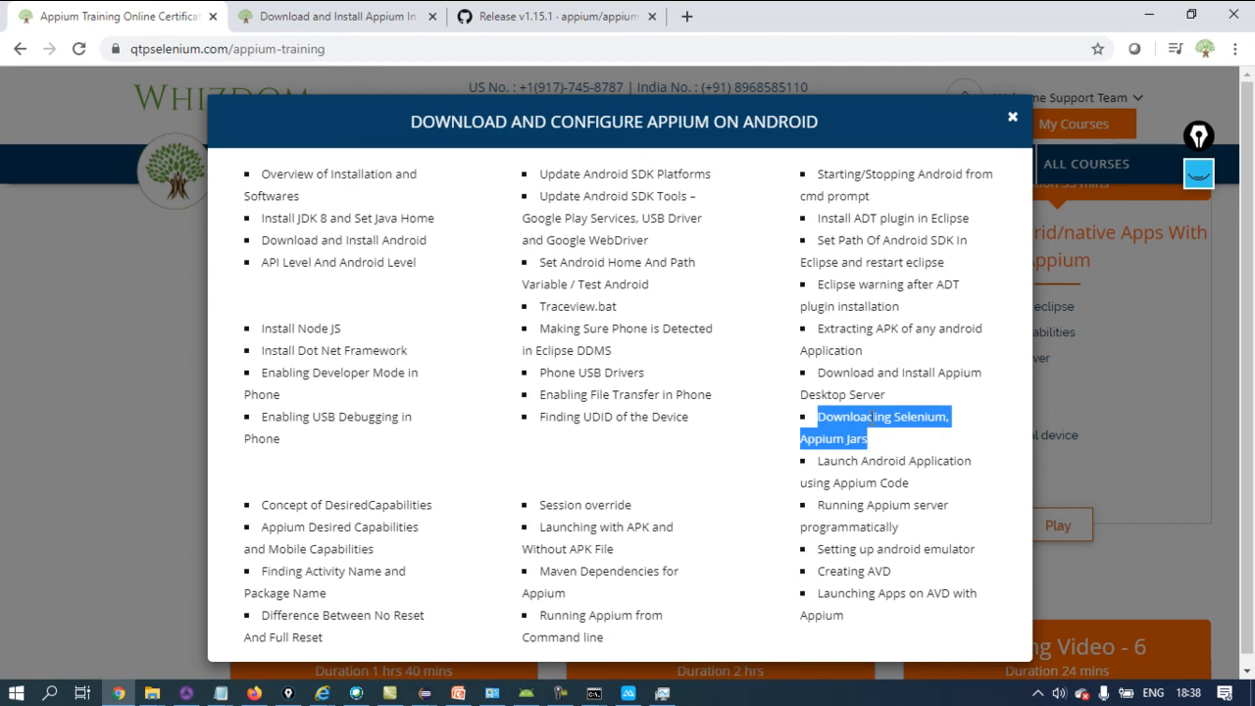
# Switch to Firefox, go to selenium.dev and open its Downloads page
pyautogui.hotkey('alt', 'Tab')
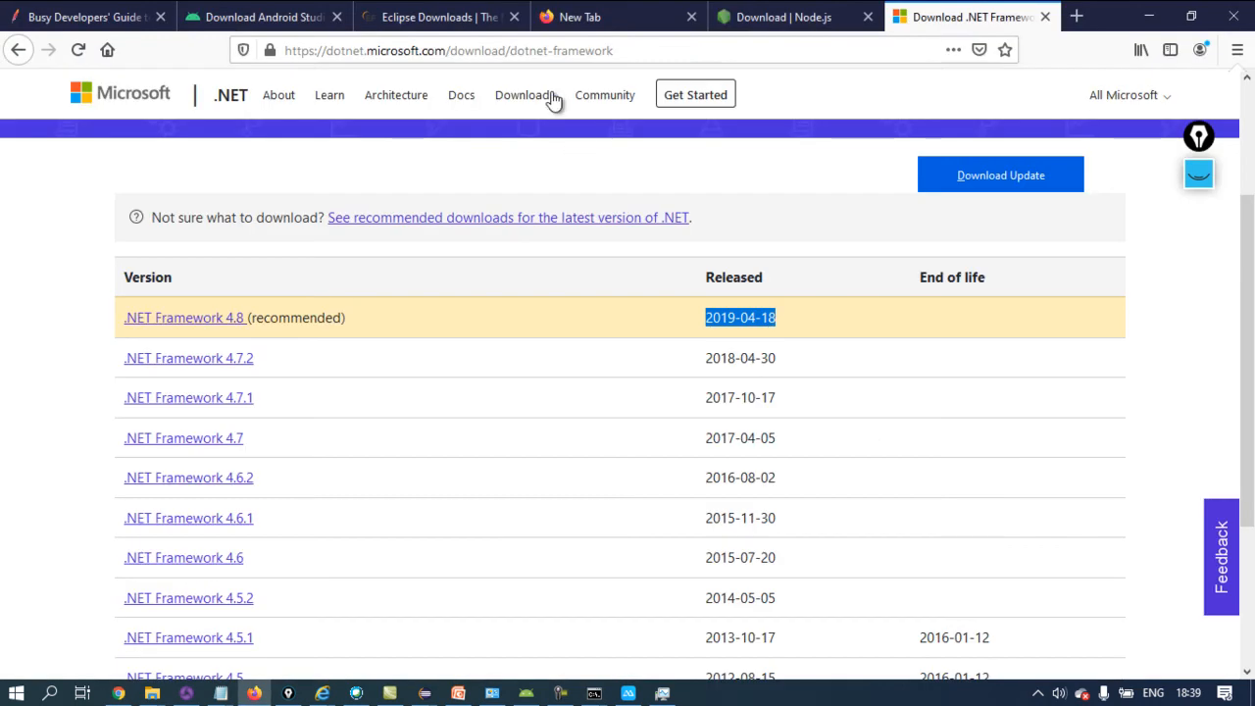
pyautogui.click(611, 53)
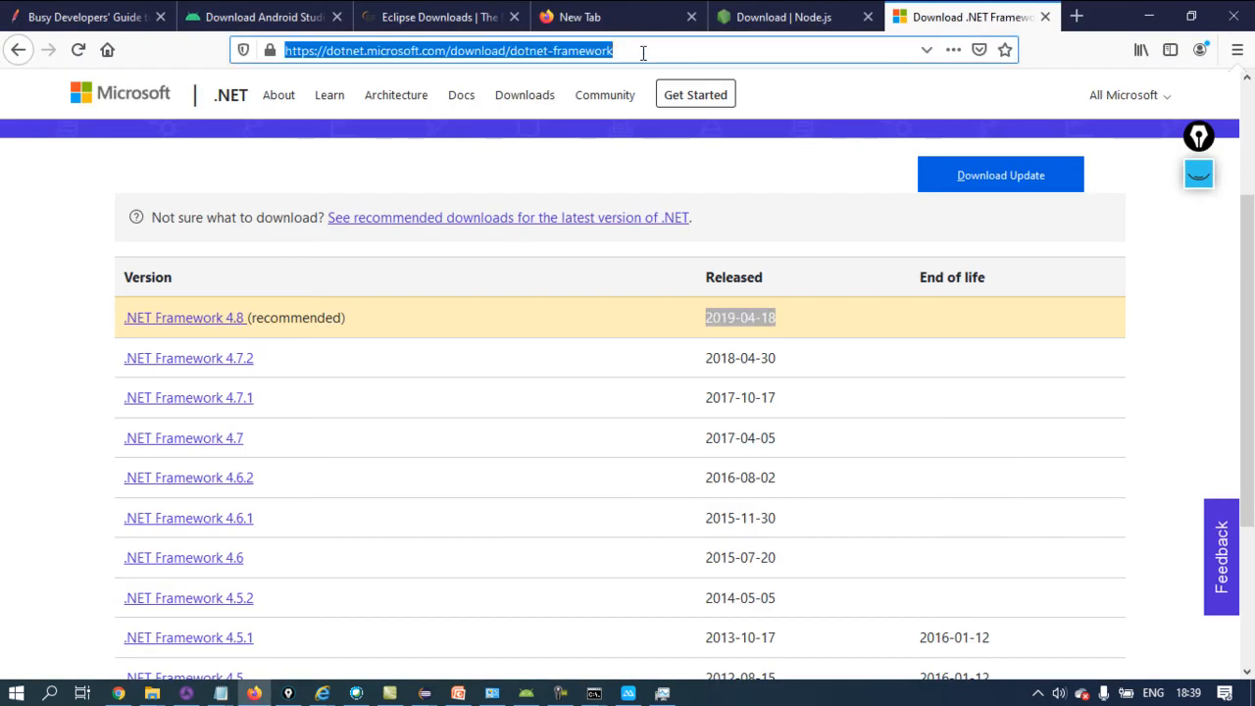
pyautogui.write('sele')
pyautogui.press('Return')
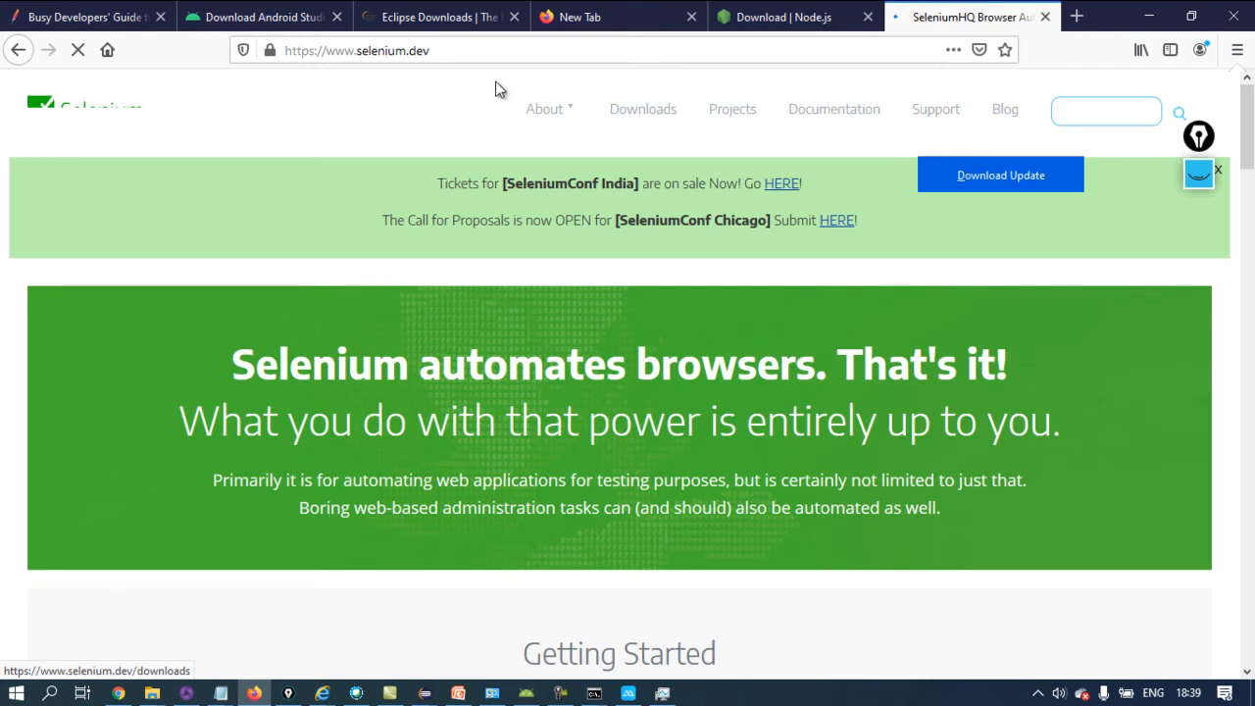
pyautogui.click(643, 111)
# Highlight the latest stable version line, 3.141.59, in the Selenium Server (Grid) section
pyautogui.scroll(-4, 646, 123)
pyautogui.scroll(-2, 643, 124)
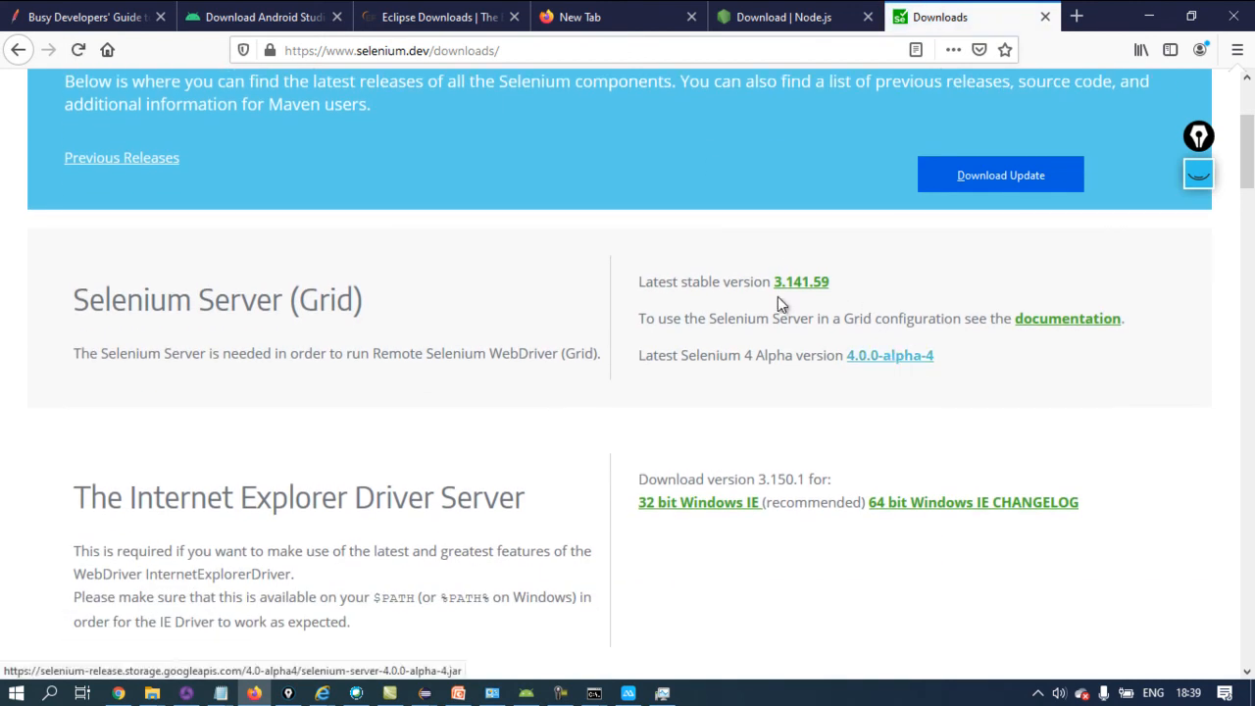
pyautogui.doubleClick(732, 282)
pyautogui.tripleClick(732, 282)
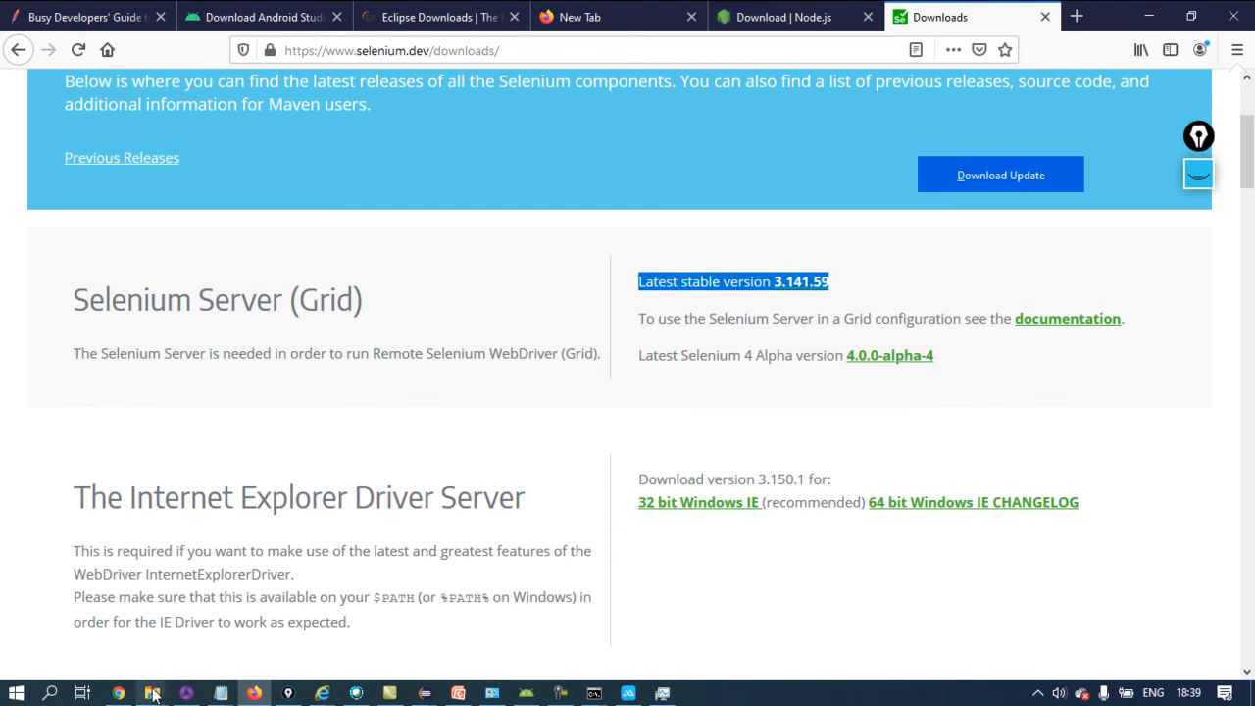
# Switch to File Explorer, open D:\Common\Selenium\selenium-java-3.141.59 and select the client-combined-3.141.59 jar
pyautogui.moveTo(153, 687)
pyautogui.click(236, 634)
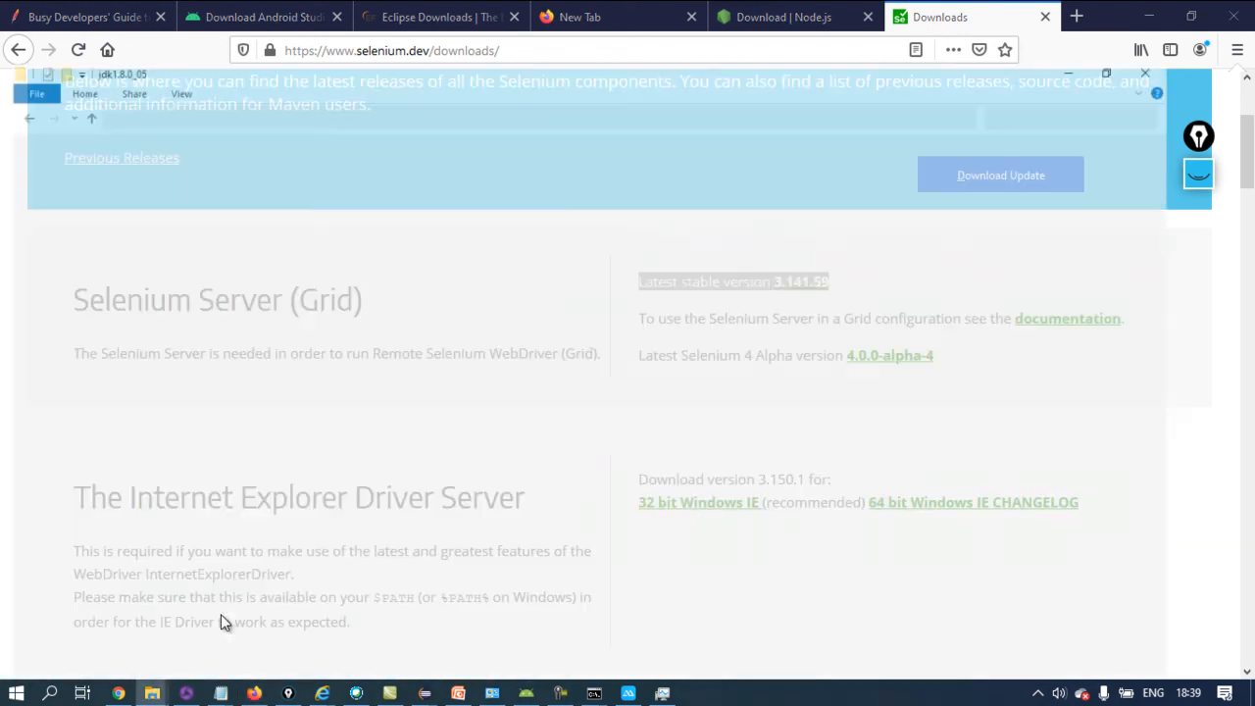
pyautogui.click(92, 580)
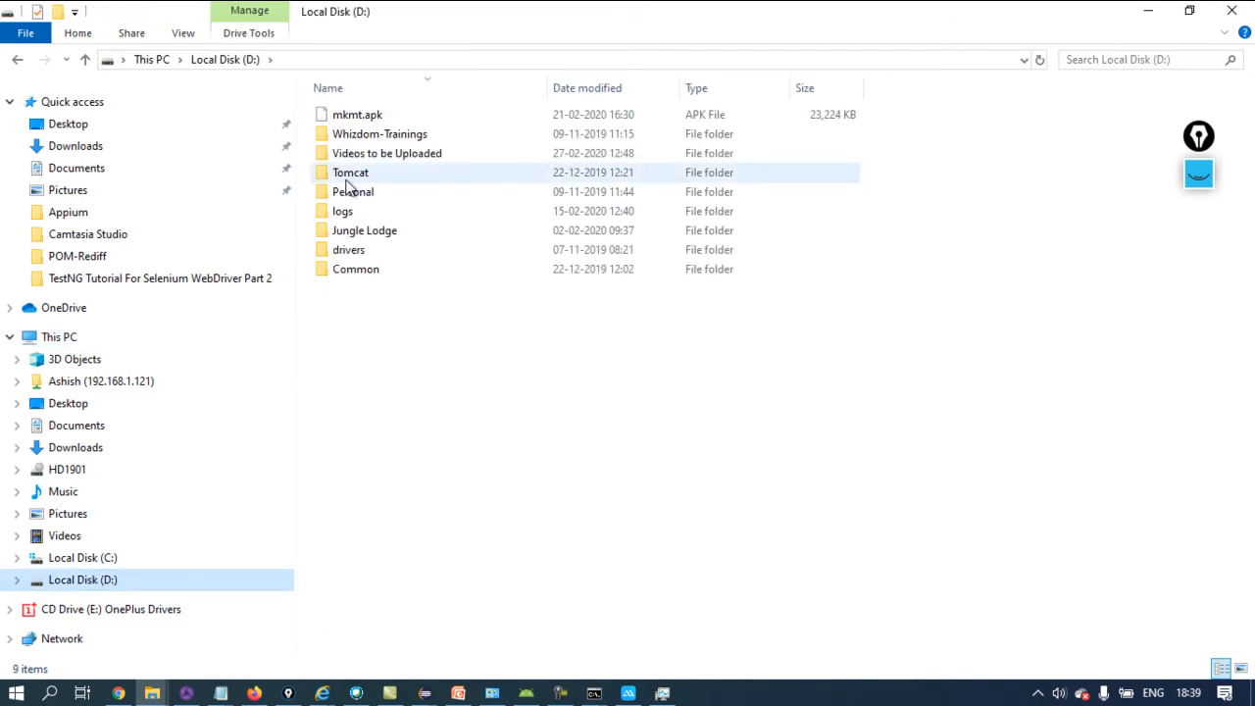
pyautogui.doubleClick(359, 275)
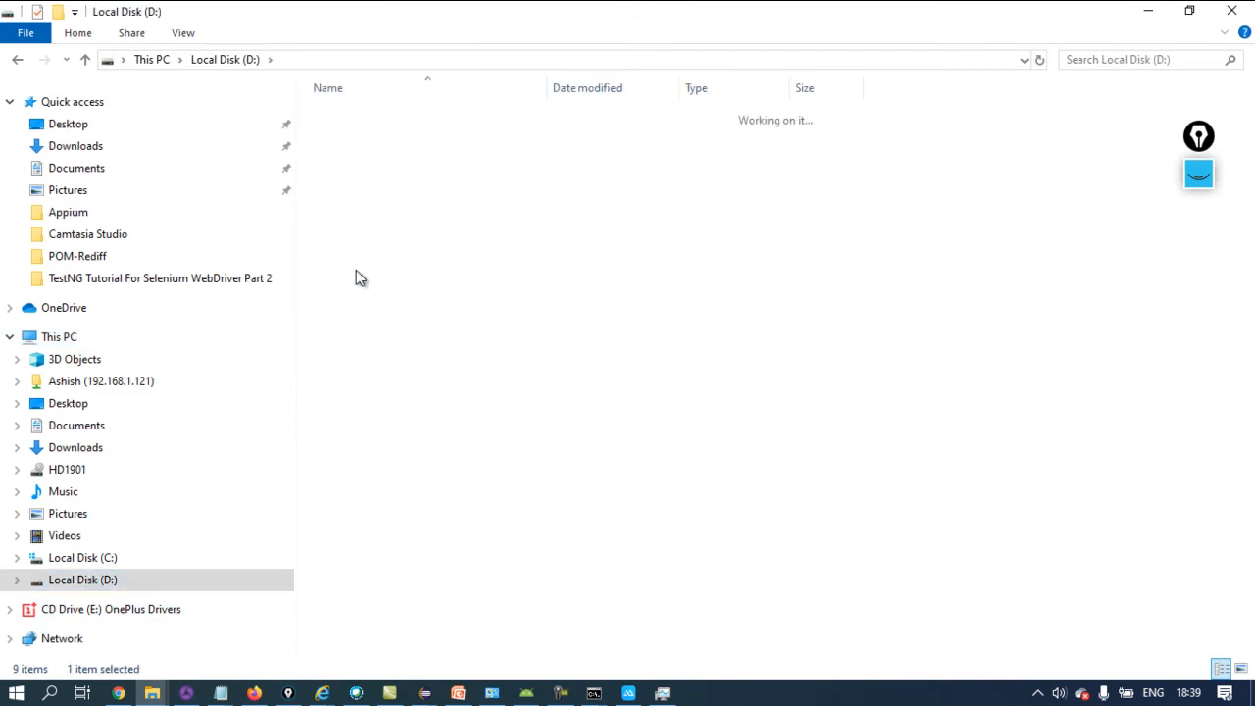
pyautogui.doubleClick(361, 269)
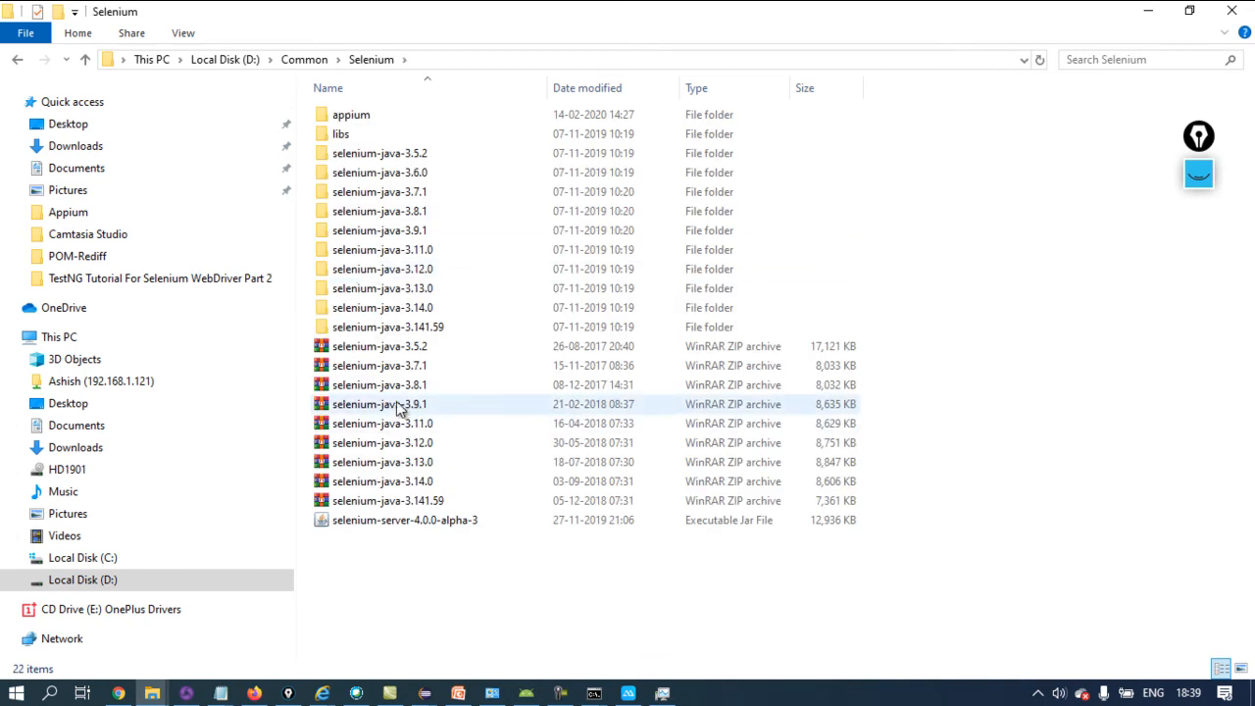
pyautogui.doubleClick(416, 328)
pyautogui.click(403, 155)
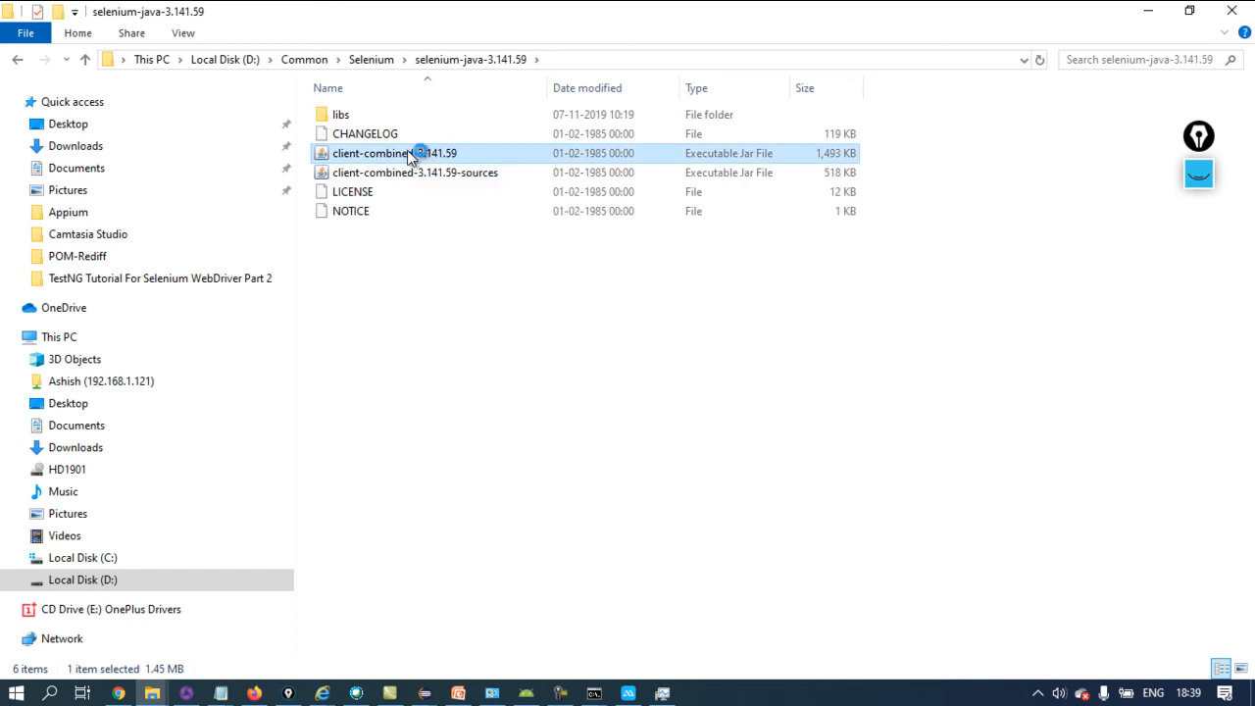
# Look into the libs folder of selenium-java-3.141.59, and open the appium folder under Selenium
pyautogui.click(340, 116)
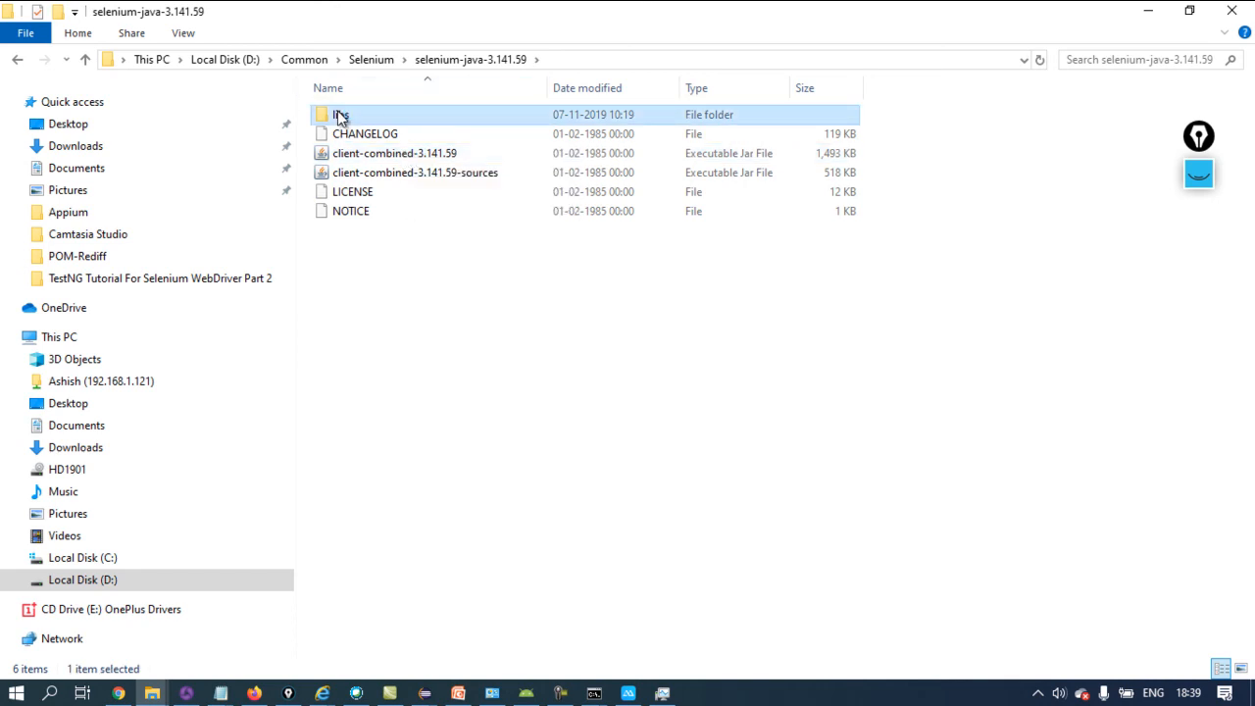
pyautogui.doubleClick(339, 115)
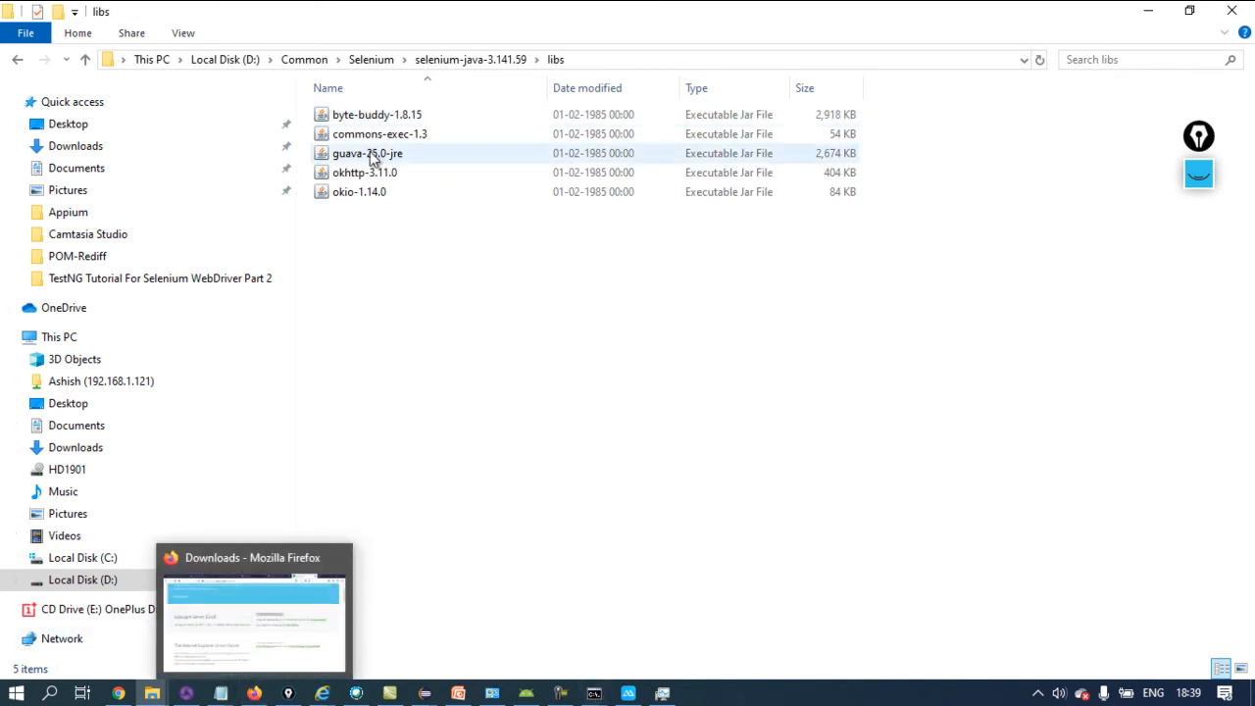
pyautogui.click(373, 62)
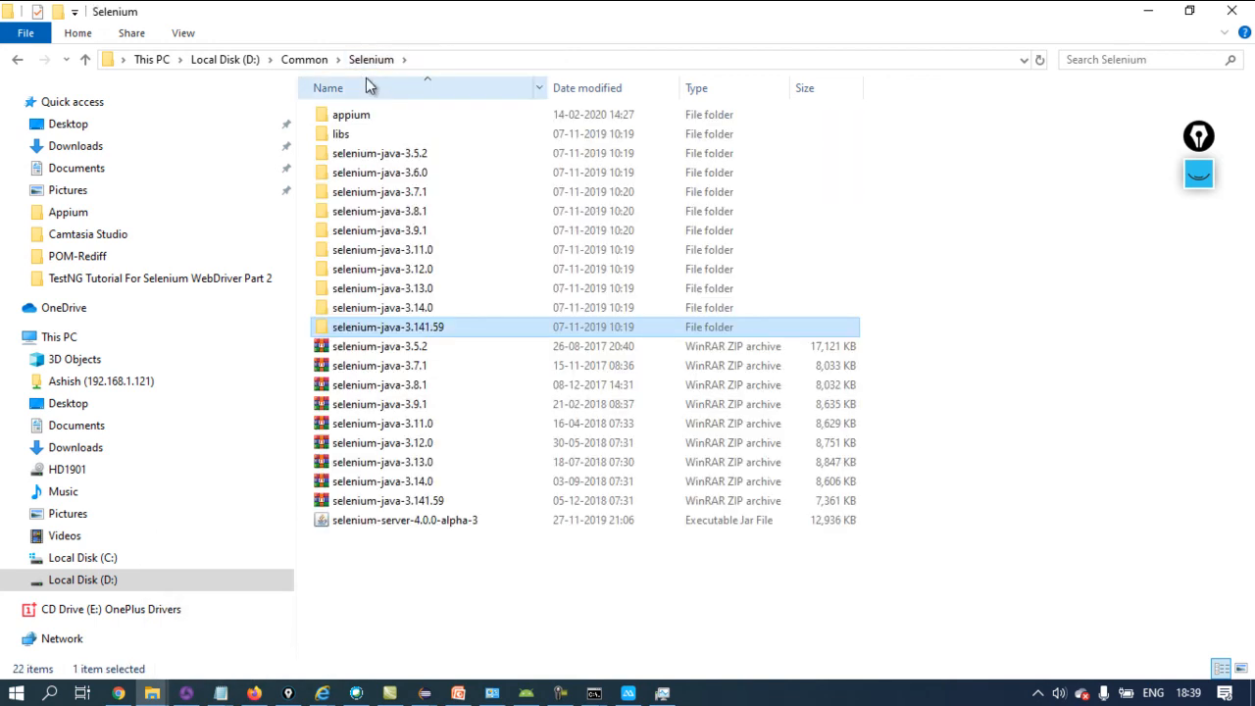
pyautogui.doubleClick(353, 115)
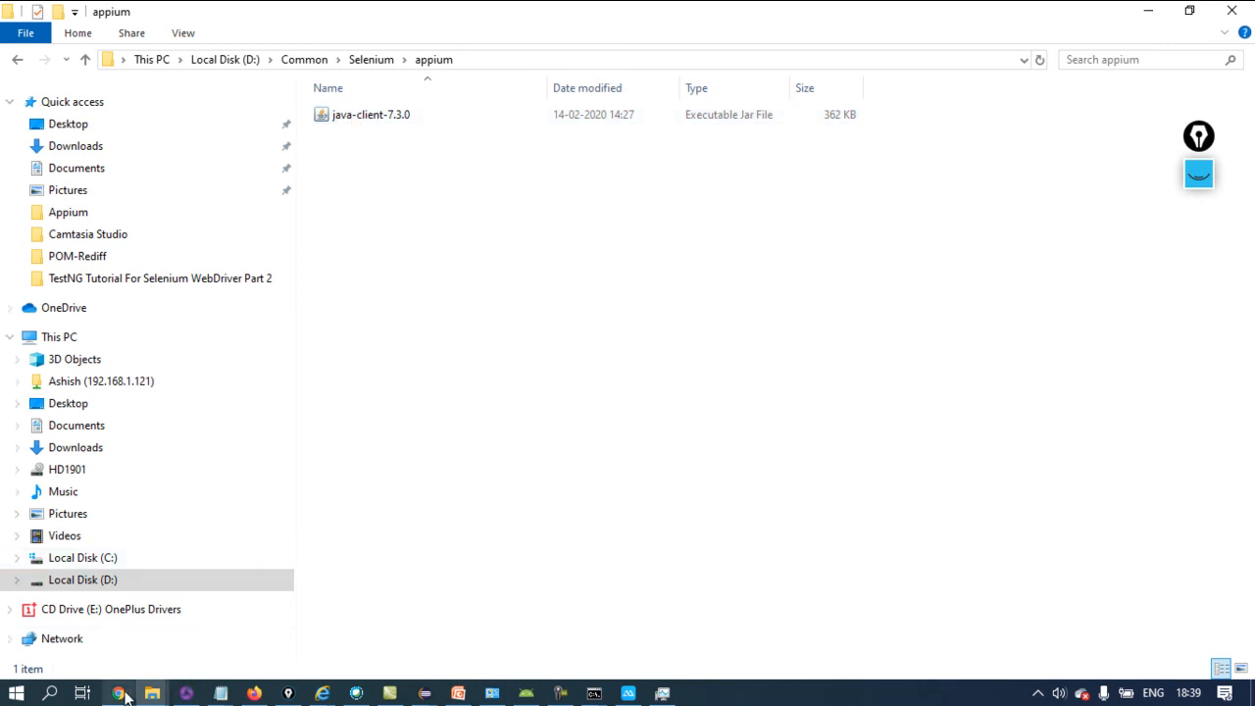
# Switch to Firefox, go to appium.io and open its Downloads page at the Appium Client Libraries list
pyautogui.moveTo(252, 693)
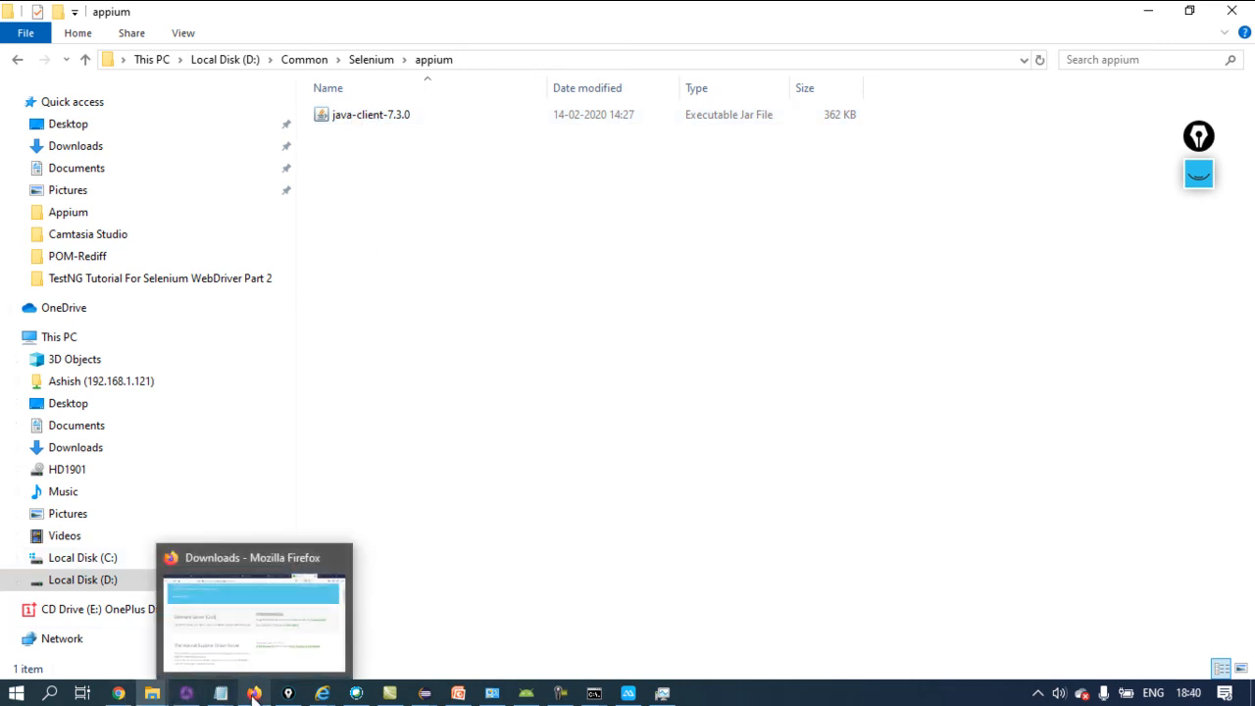
pyautogui.click(275, 630)
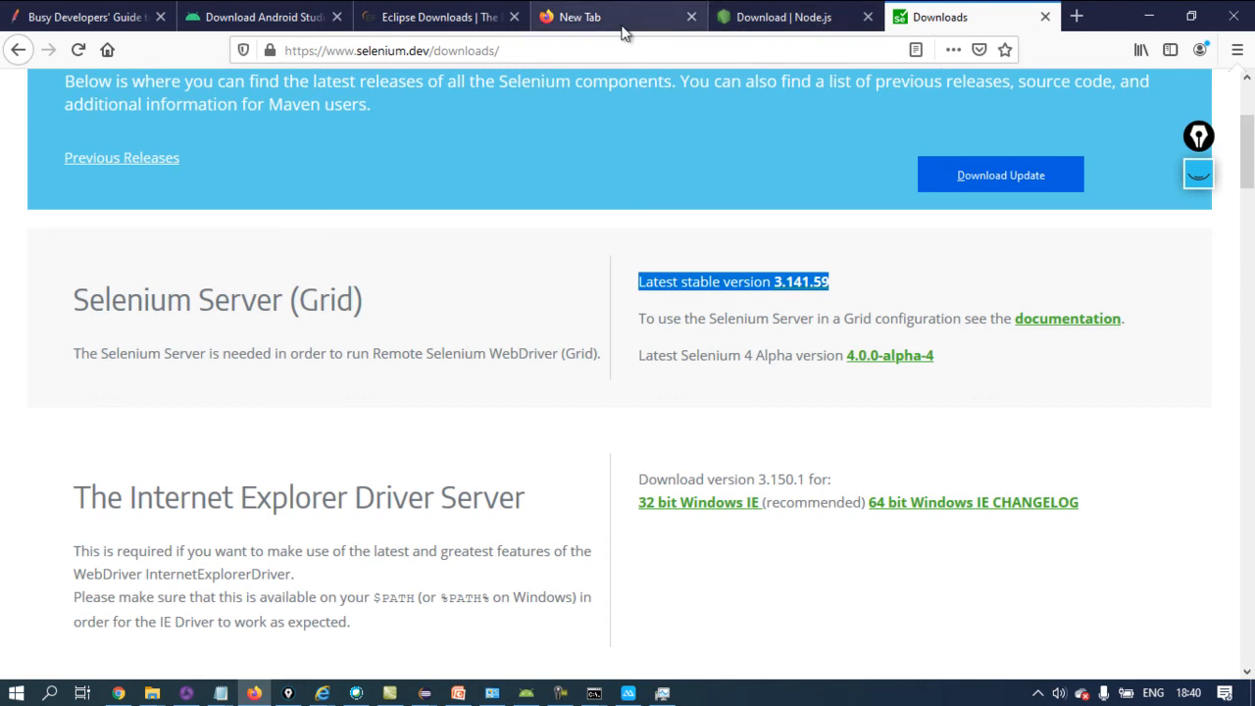
pyautogui.click(376, 49)
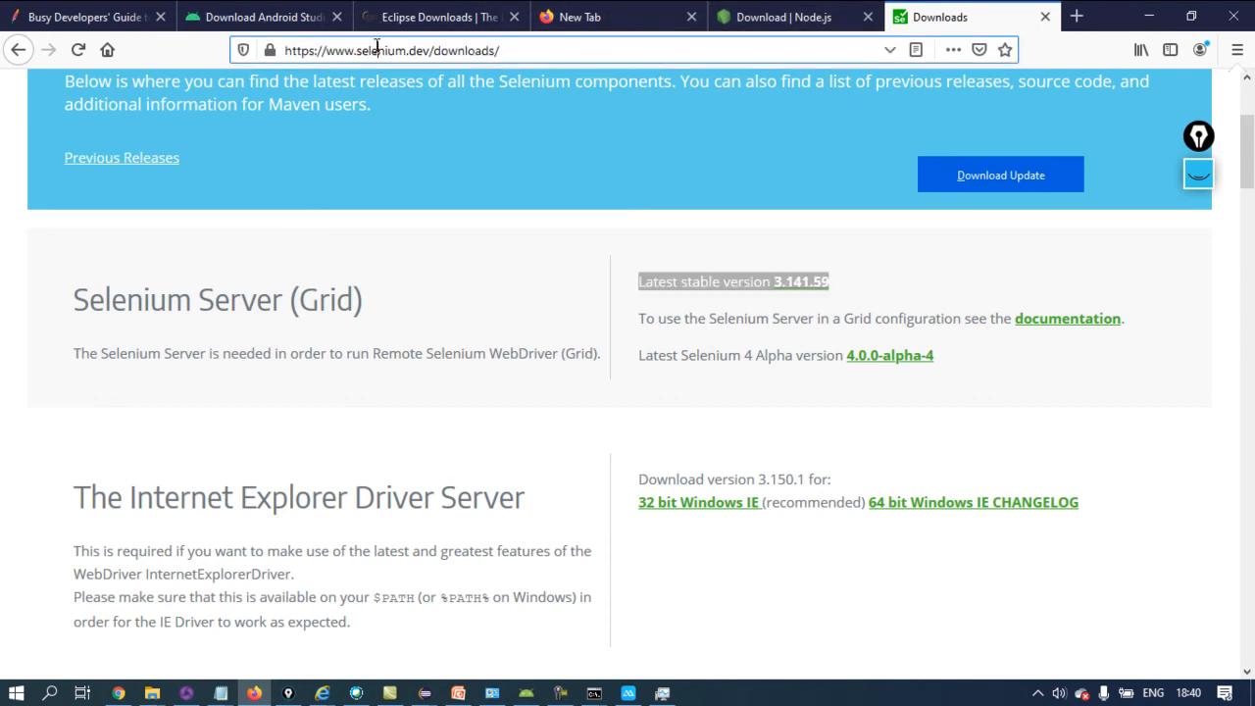
pyautogui.write('appium.io')
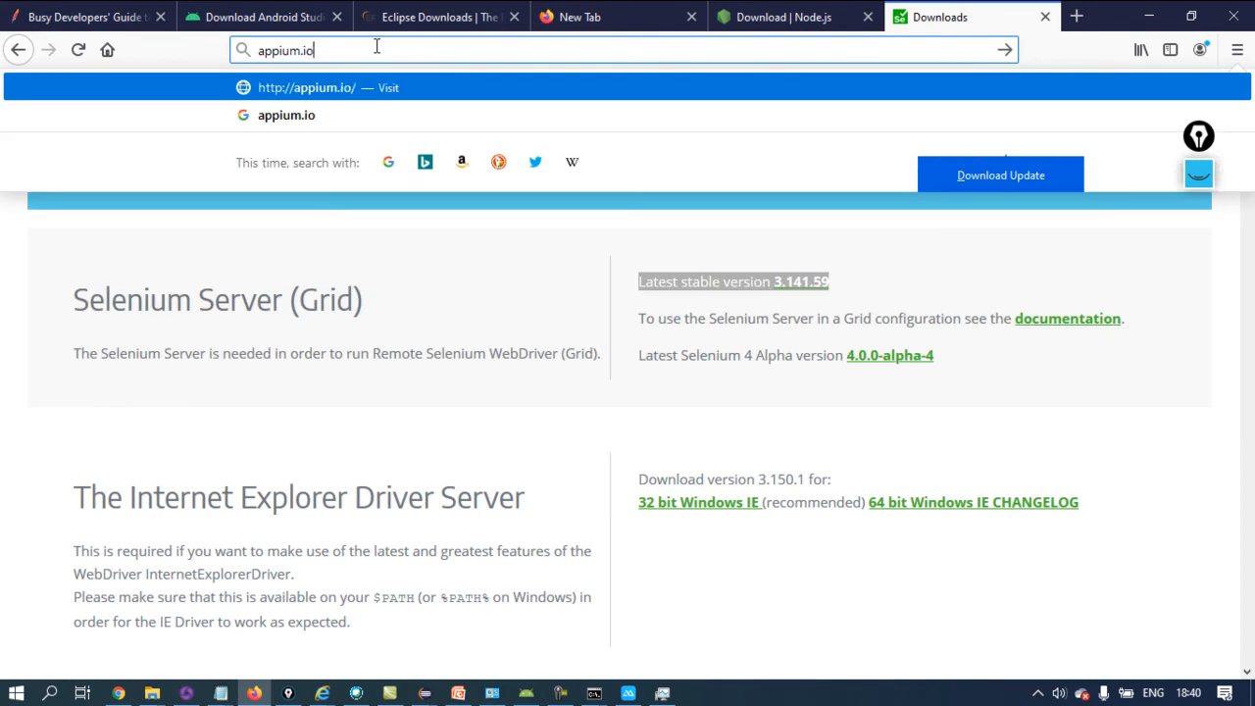
pyautogui.press('Return')
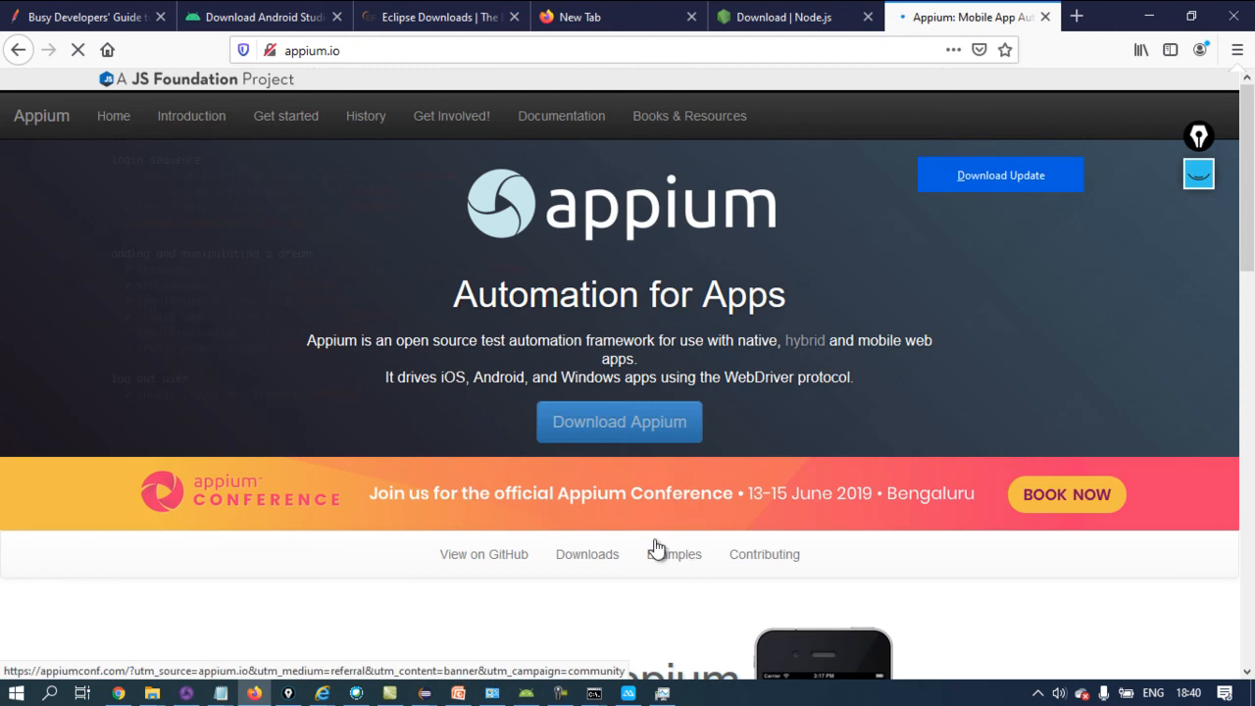
pyautogui.click(588, 561)
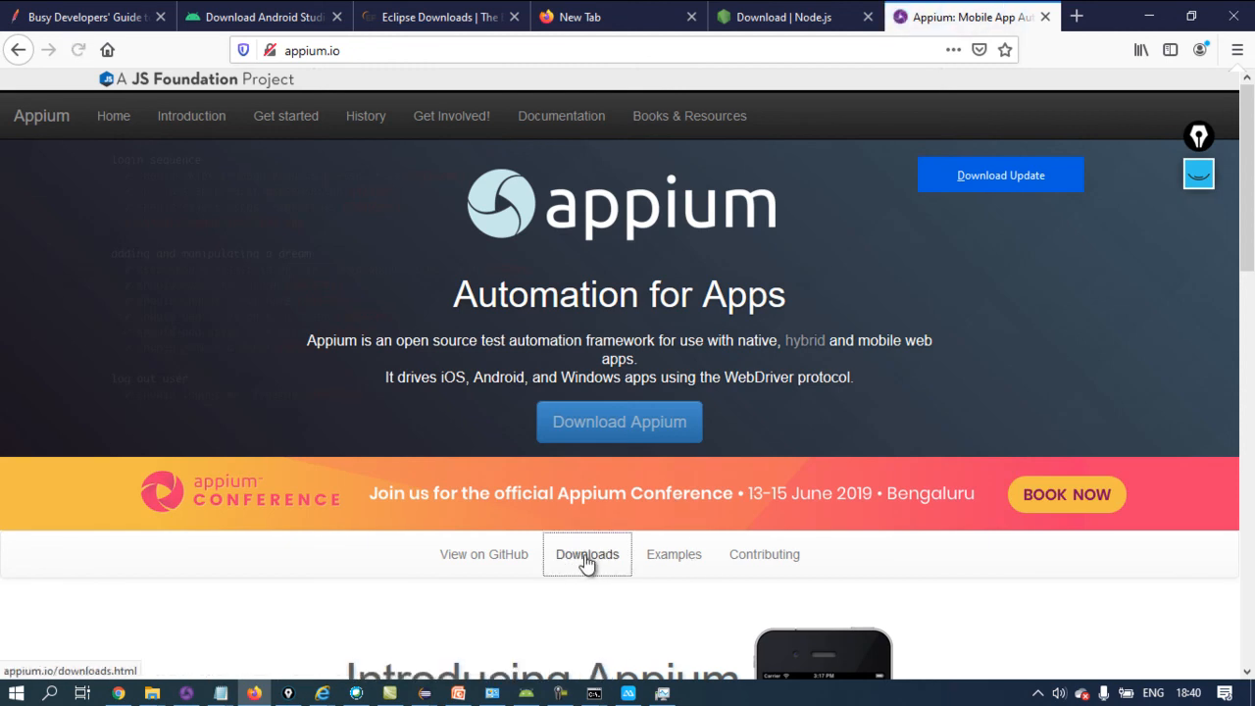
pyautogui.scroll(-2, 586, 557)
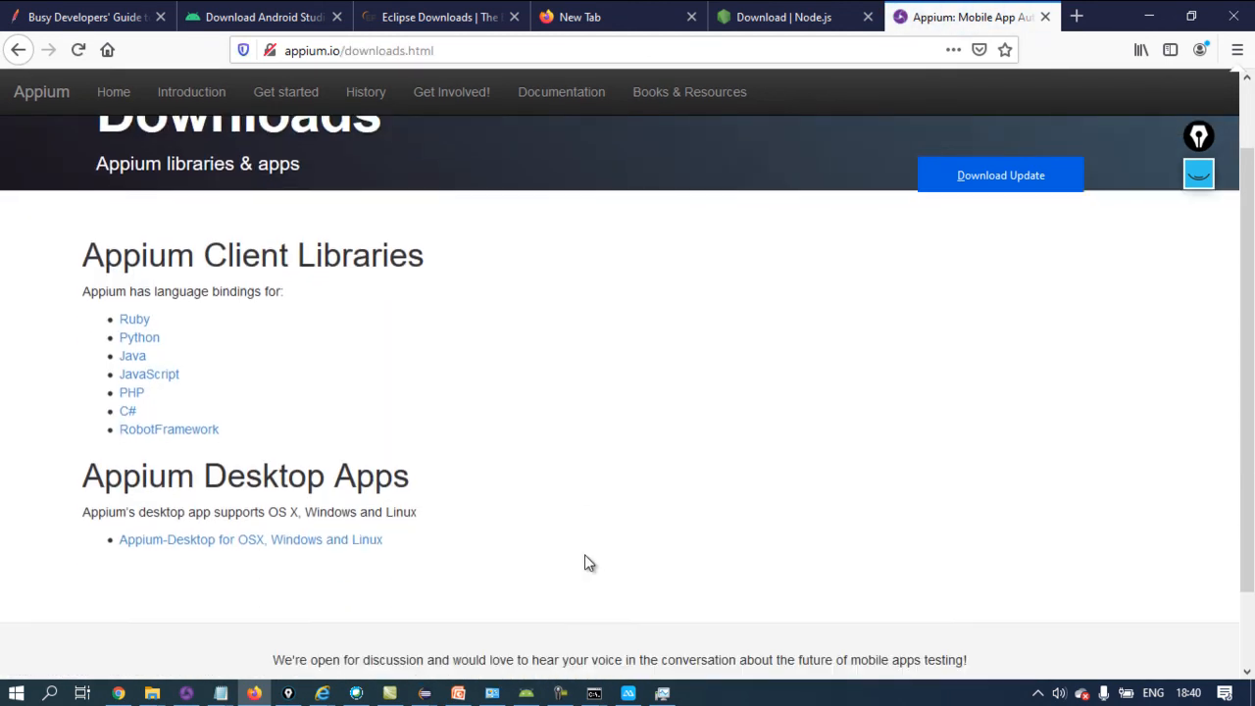
# Open the Java client library's Maven repository page and choose the jar download for java-client 7.3.0
pyautogui.moveTo(154, 347); pyautogui.dragTo(122, 343)
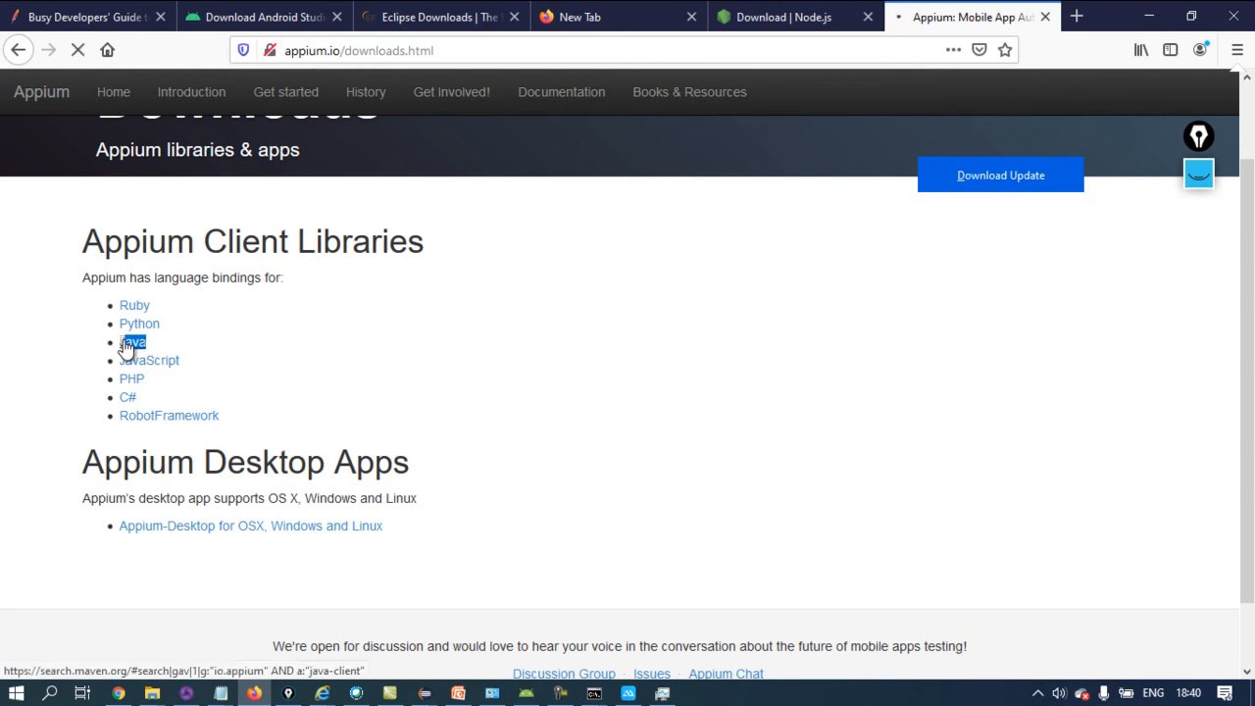
pyautogui.click(125, 343)
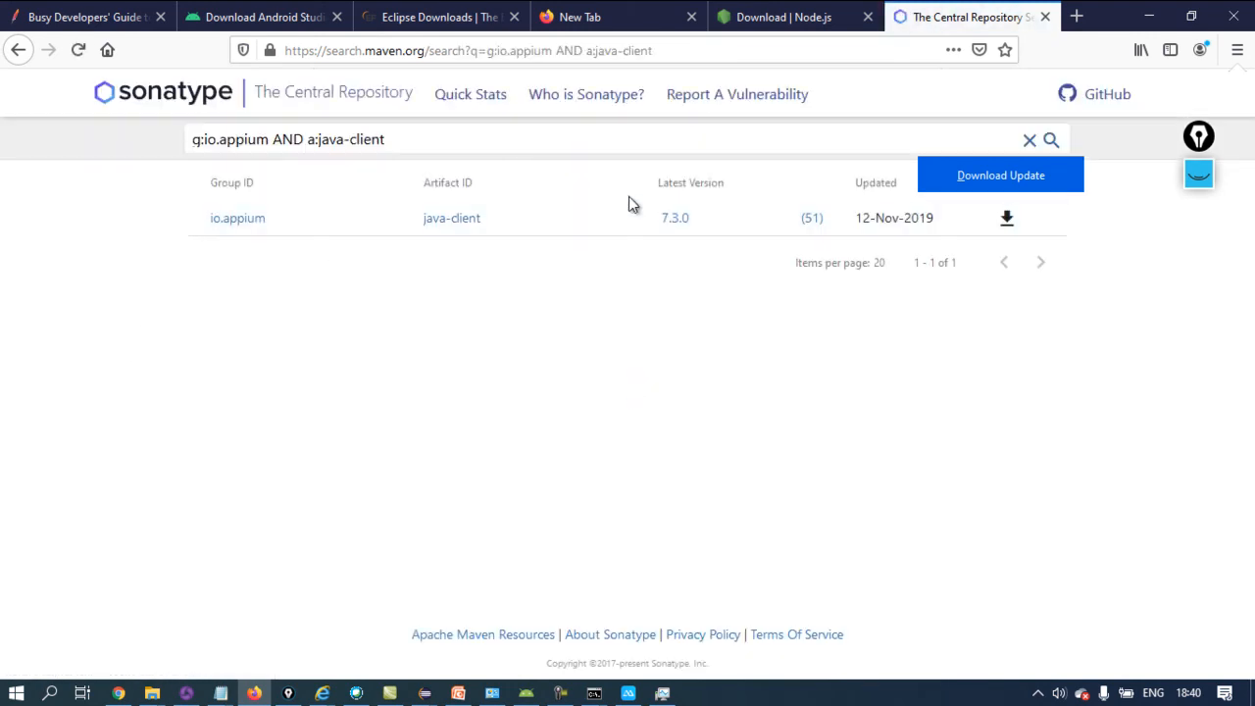
pyautogui.click(1007, 220)
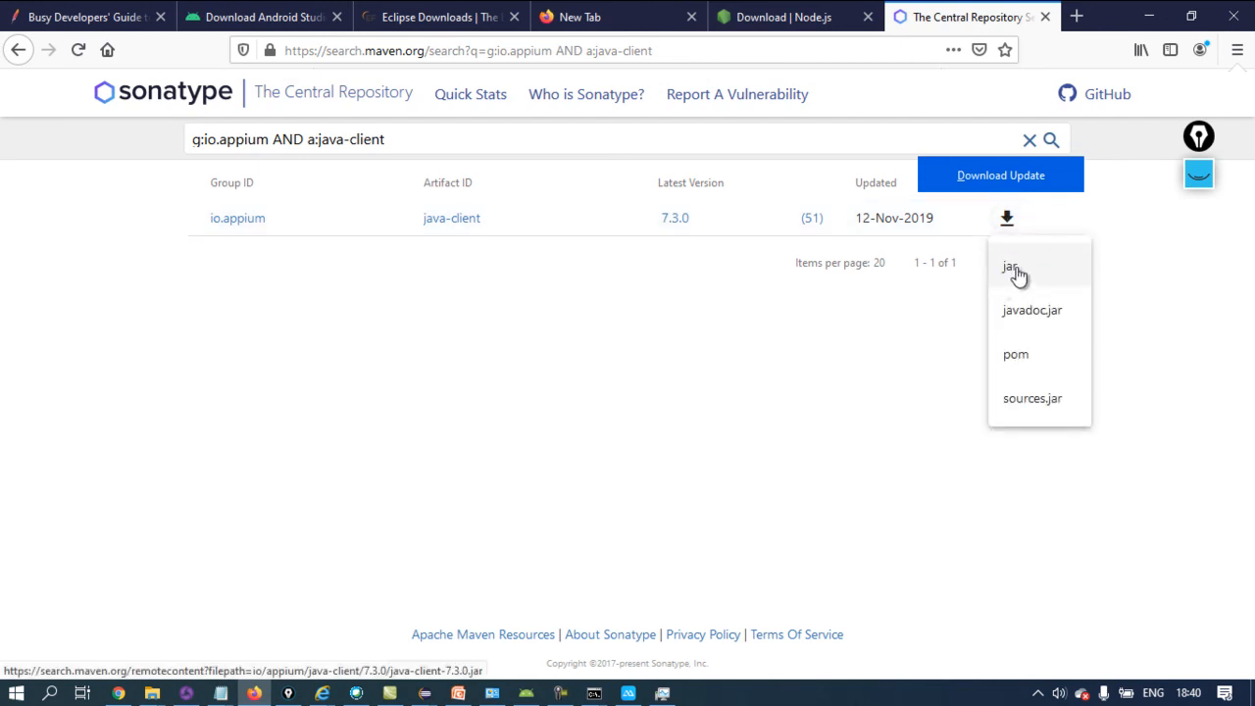
pyautogui.click(1013, 268)
# Close the repository page, check the java-client-7.3.0 jar in File Explorer and return to the Selenium folder
pyautogui.click(1046, 17)
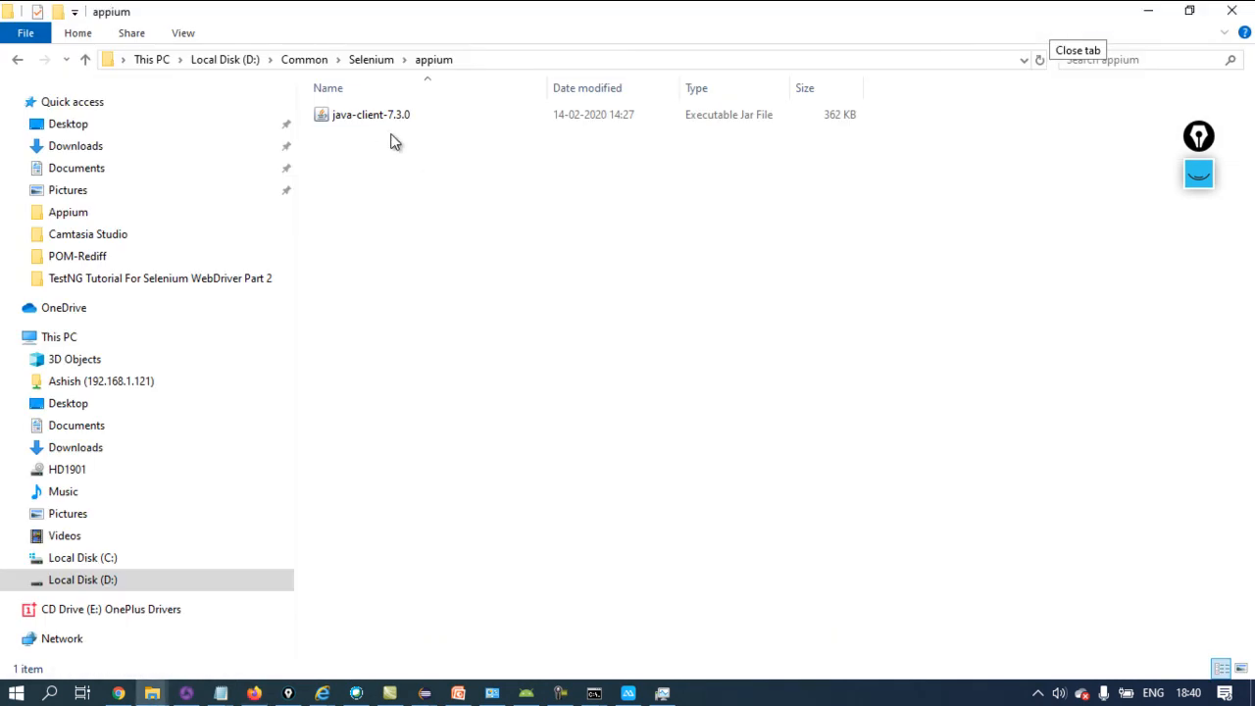
pyautogui.click(394, 124)
pyautogui.click(377, 57)
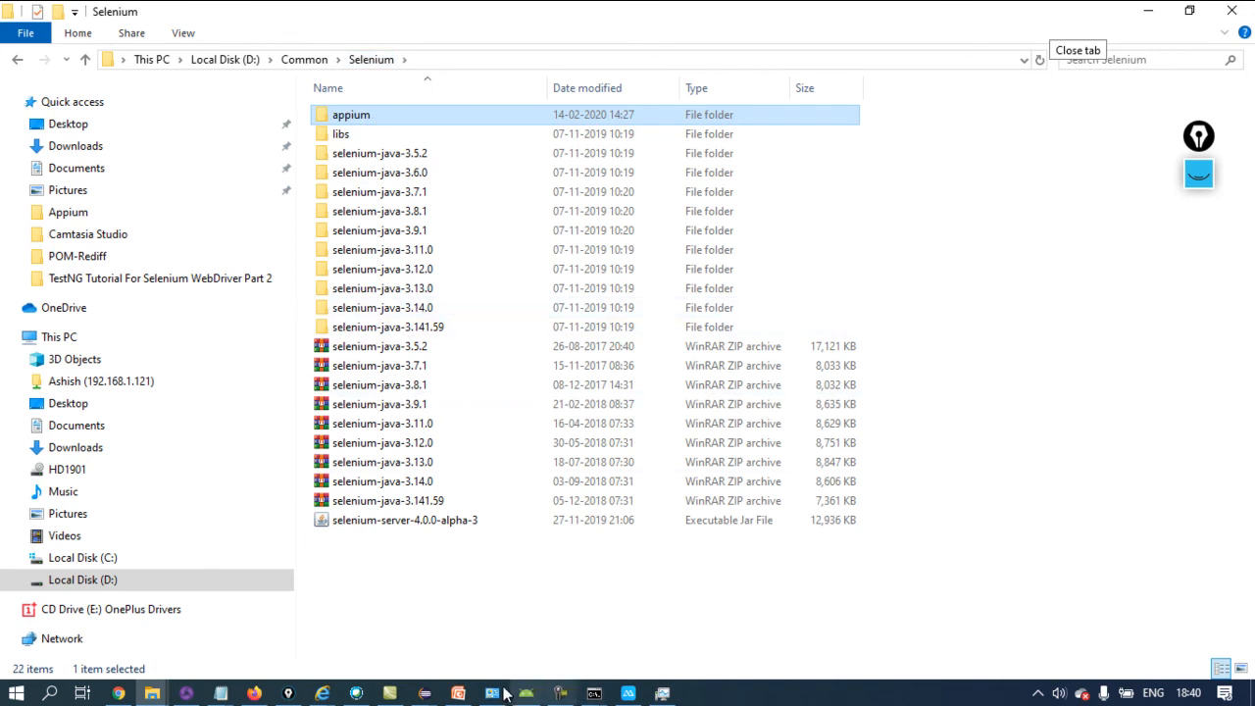
# Switch to Eclipse, start a new project and choose the Java Project wizard
pyautogui.moveTo(424, 691)
pyautogui.click(495, 627)
pyautogui.click(15, 30)
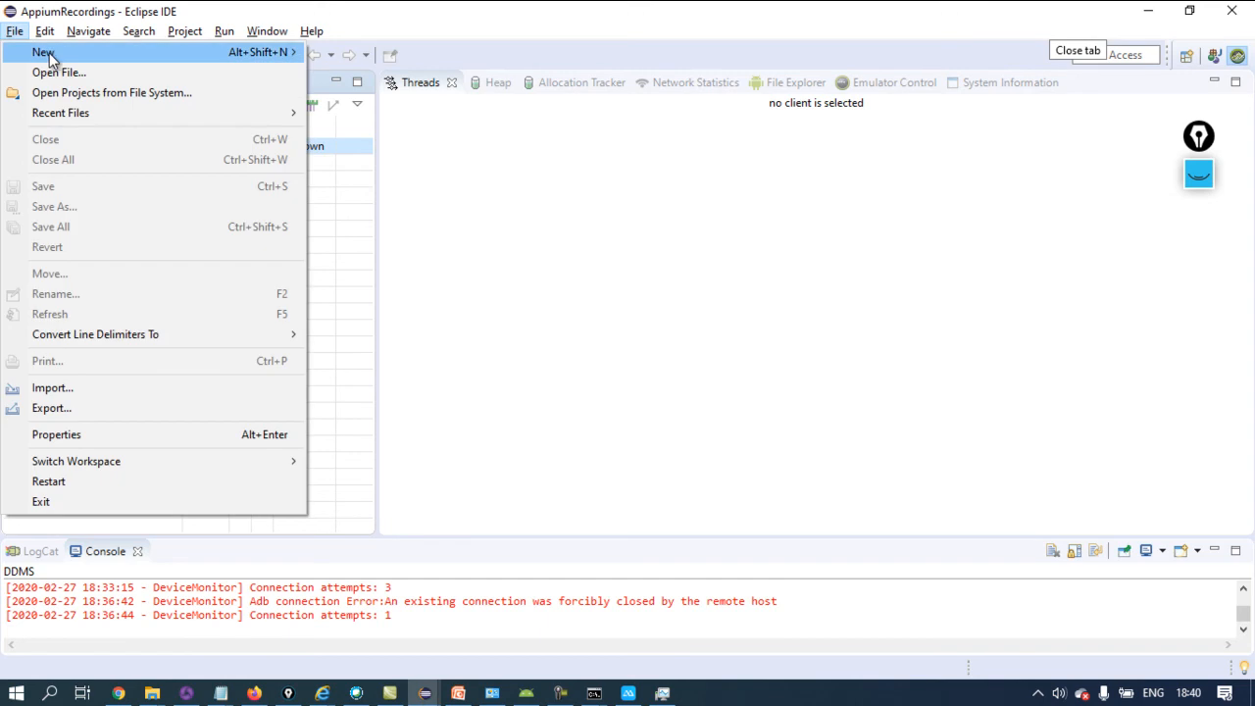
pyautogui.moveTo(234, 56)
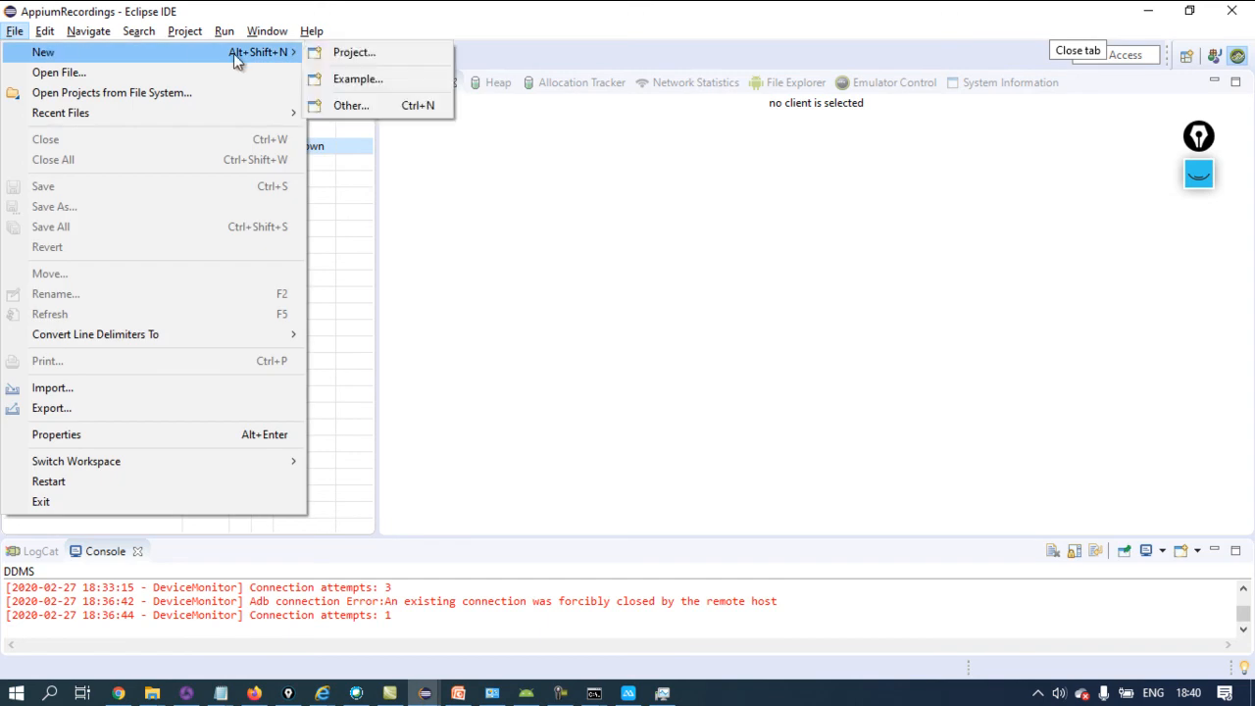
pyautogui.click(348, 52)
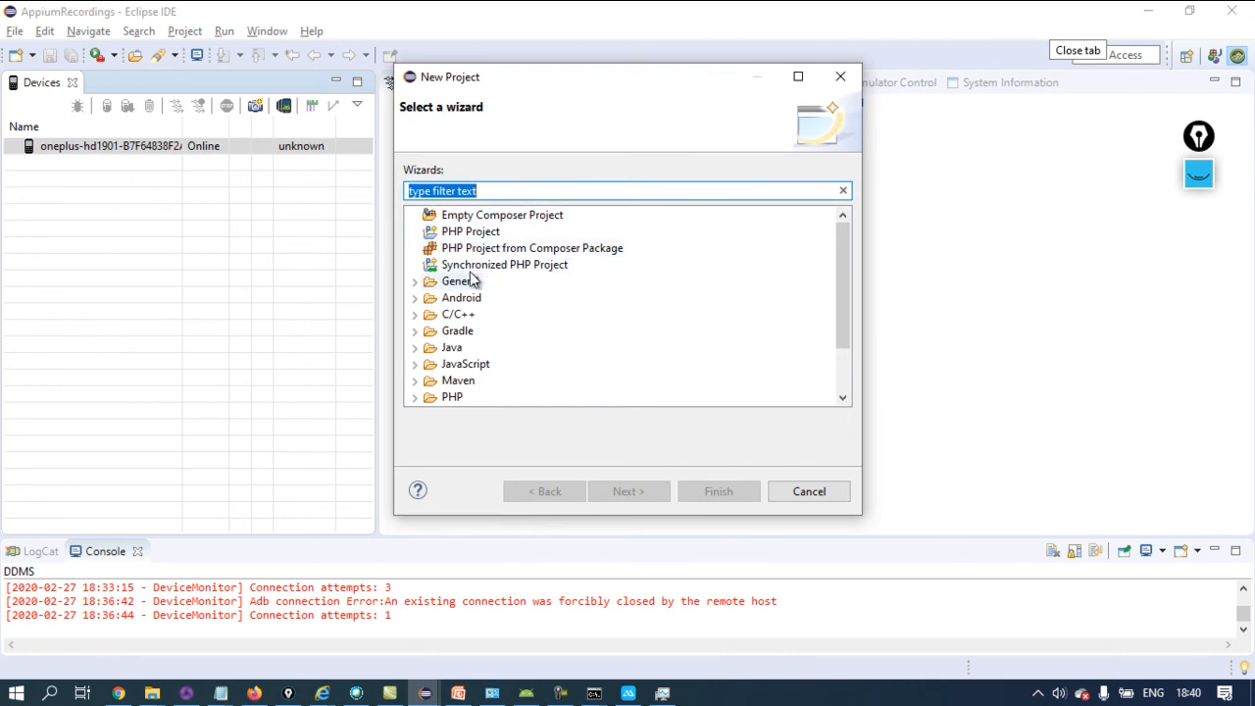
pyautogui.click(415, 348)
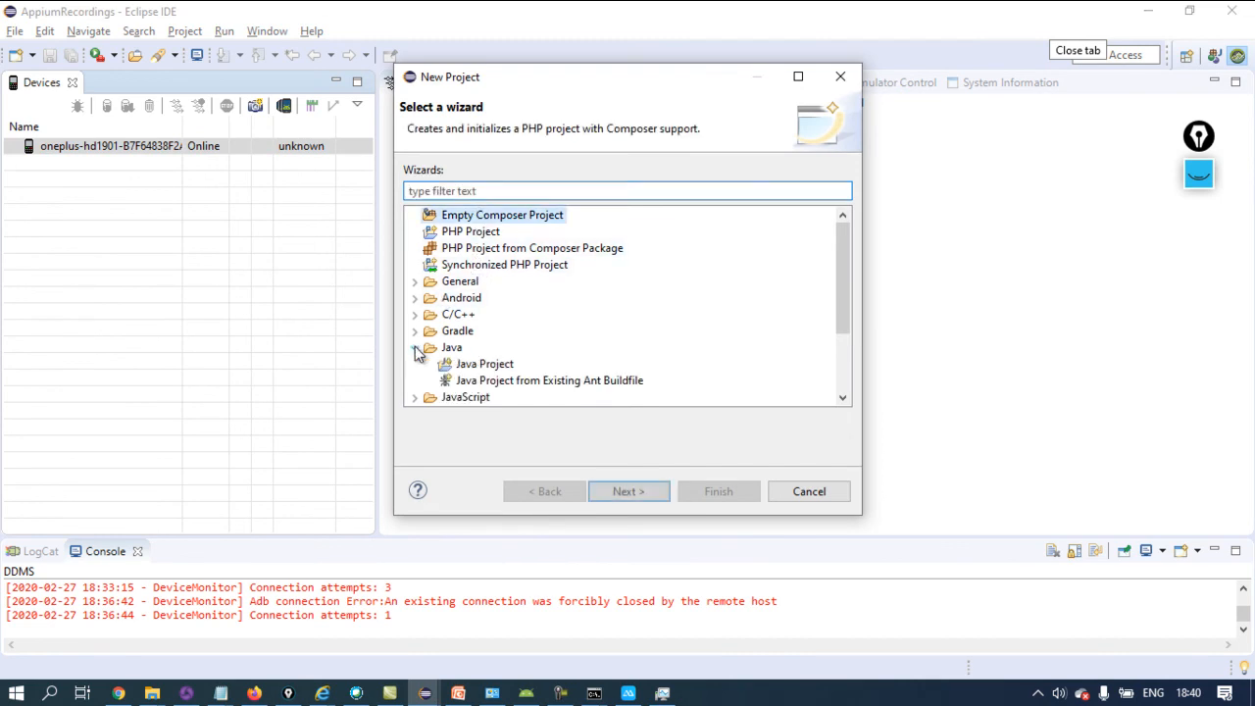
pyautogui.click(466, 364)
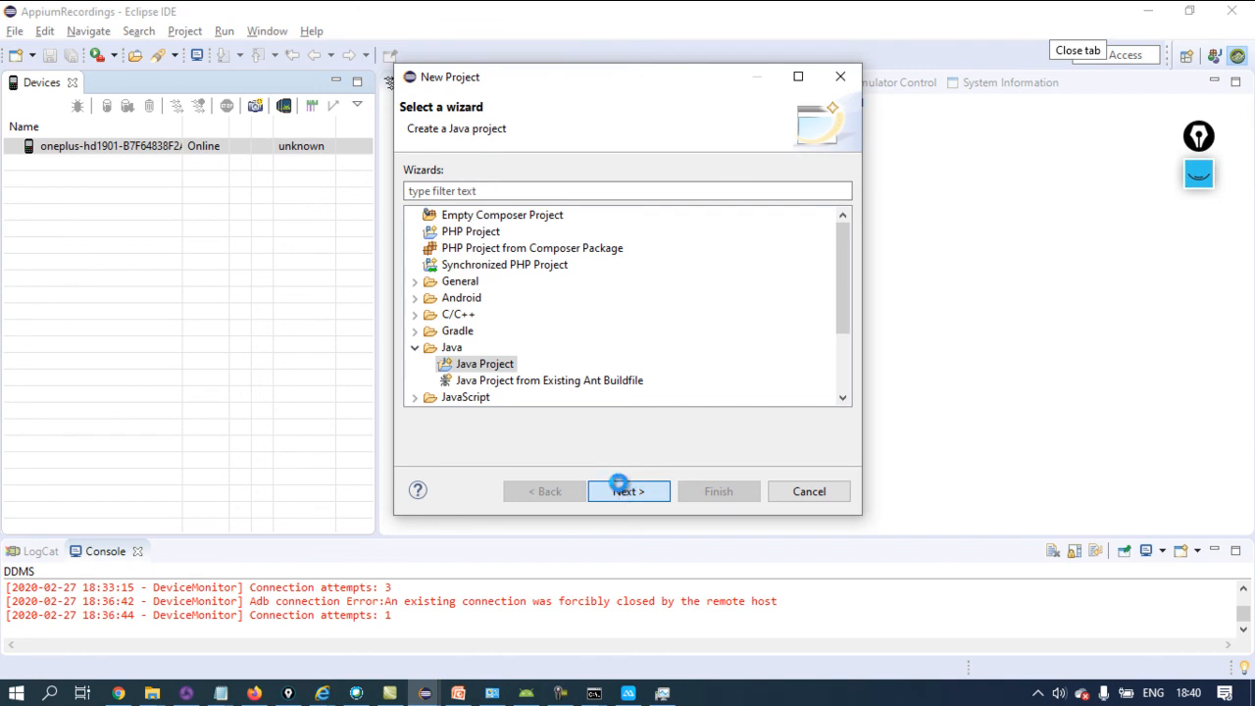
# Name the Java project Module2, finish creating it with the default settings and open the Java perspective
pyautogui.click(619, 485)
pyautogui.write('Module2')
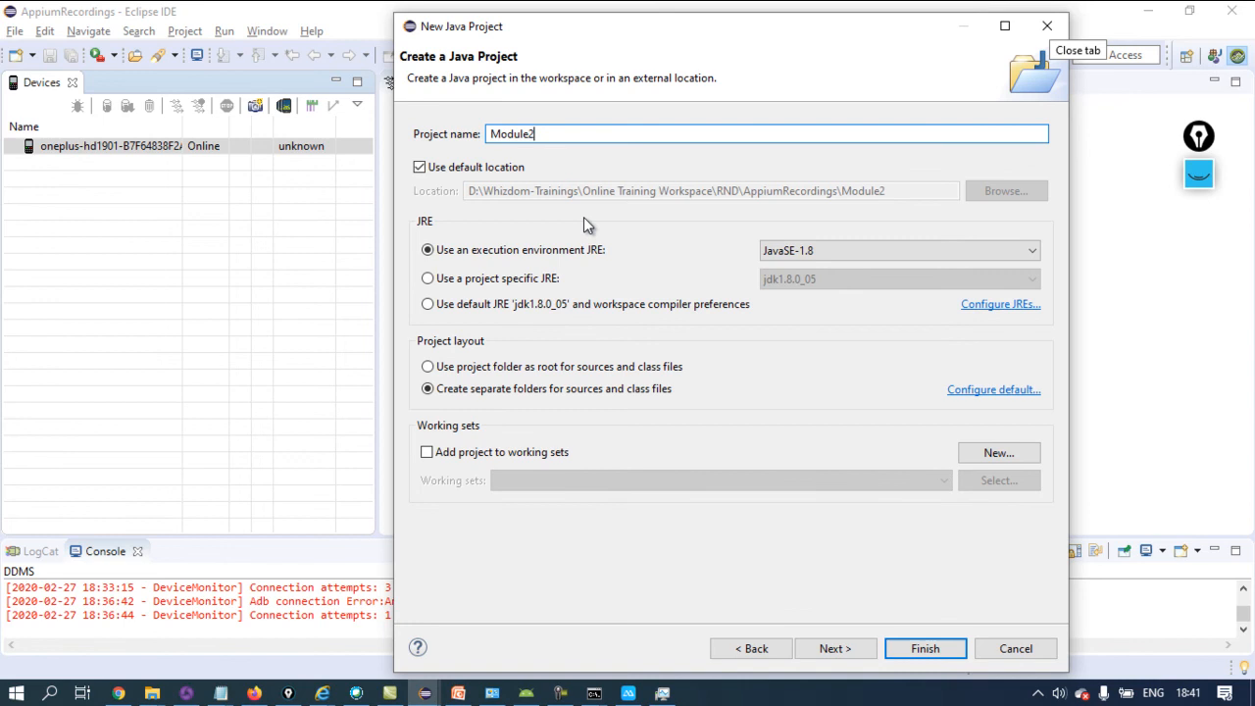
pyautogui.click(863, 648)
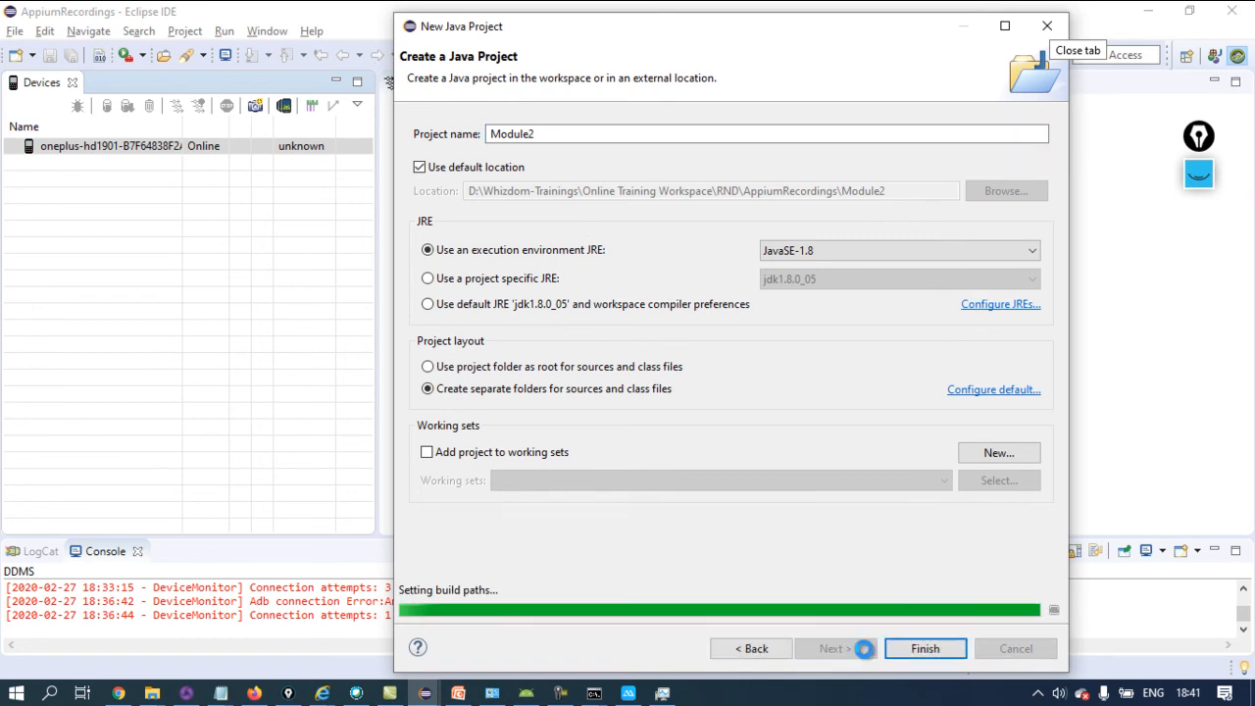
pyautogui.click(912, 650)
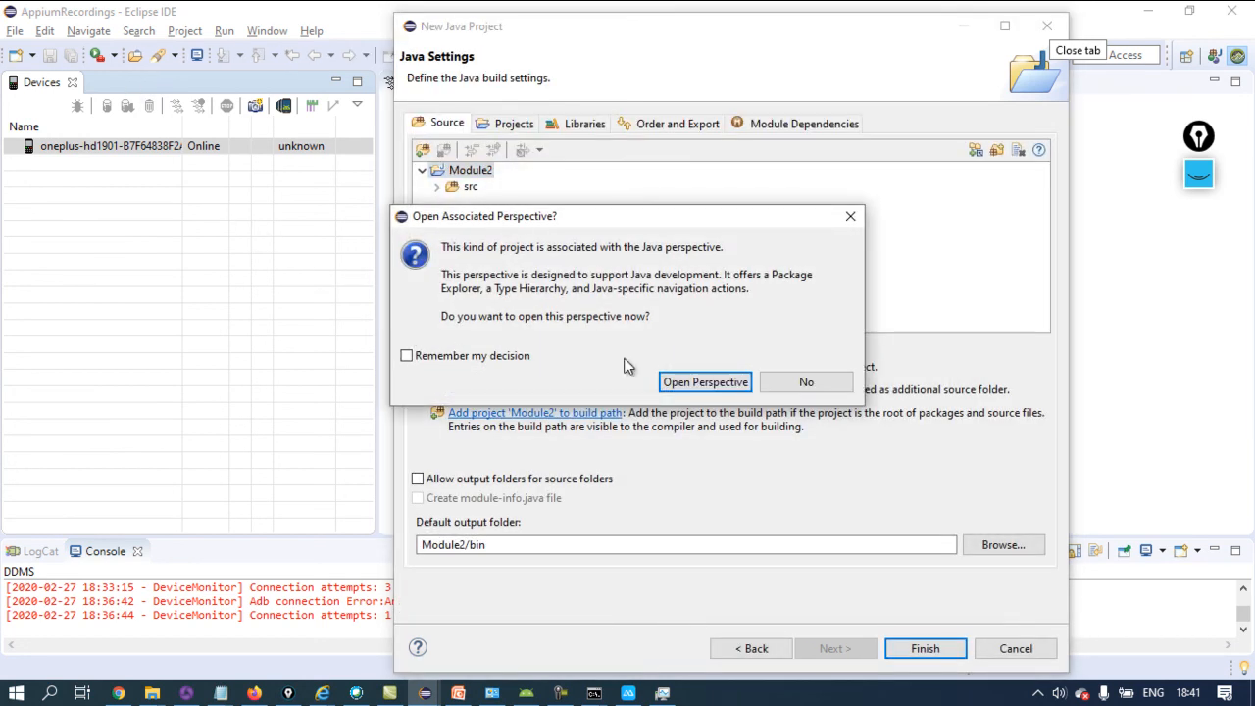
pyautogui.click(703, 383)
# Expand the Module2 project and examine its JRE System Library entry
pyautogui.click(49, 104)
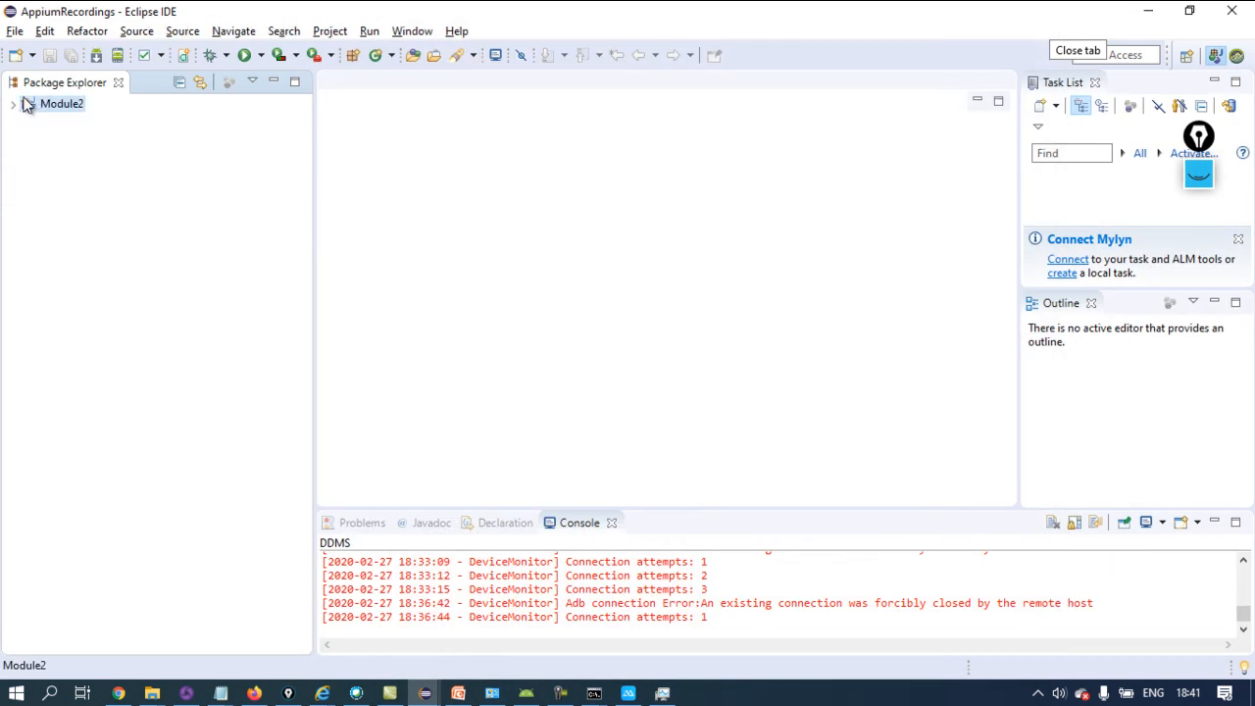
pyautogui.click(13, 104)
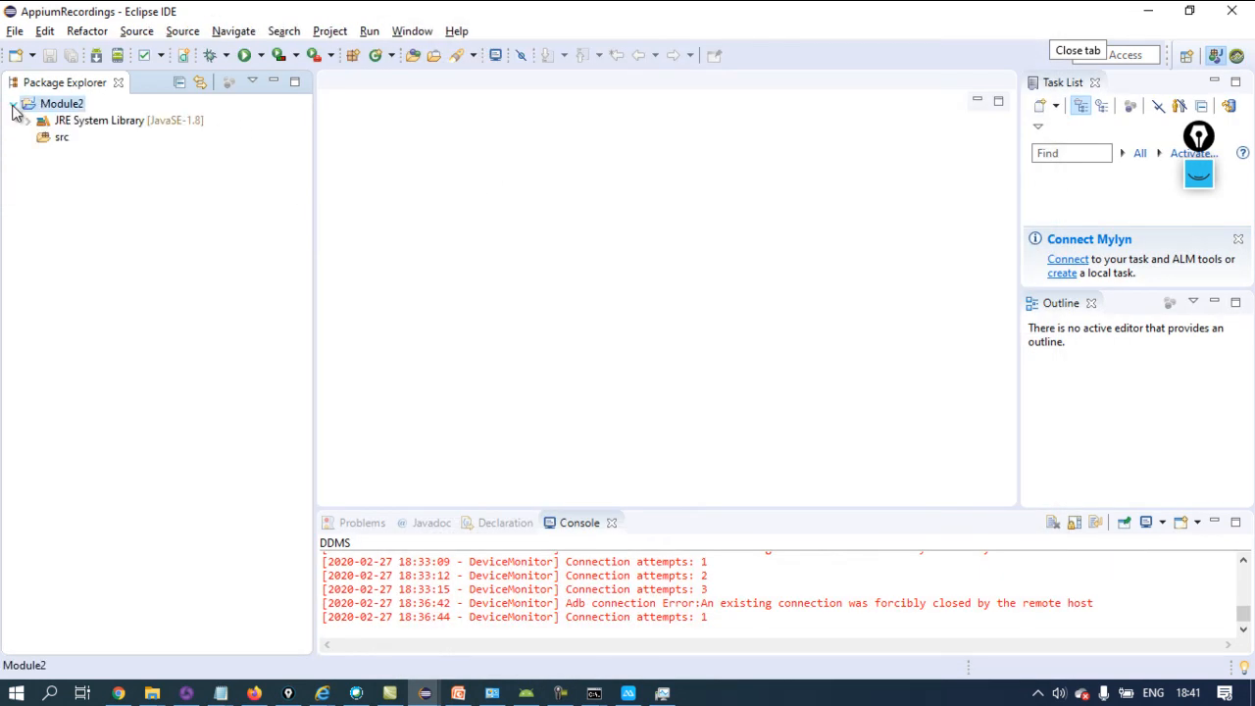
pyautogui.click(150, 124)
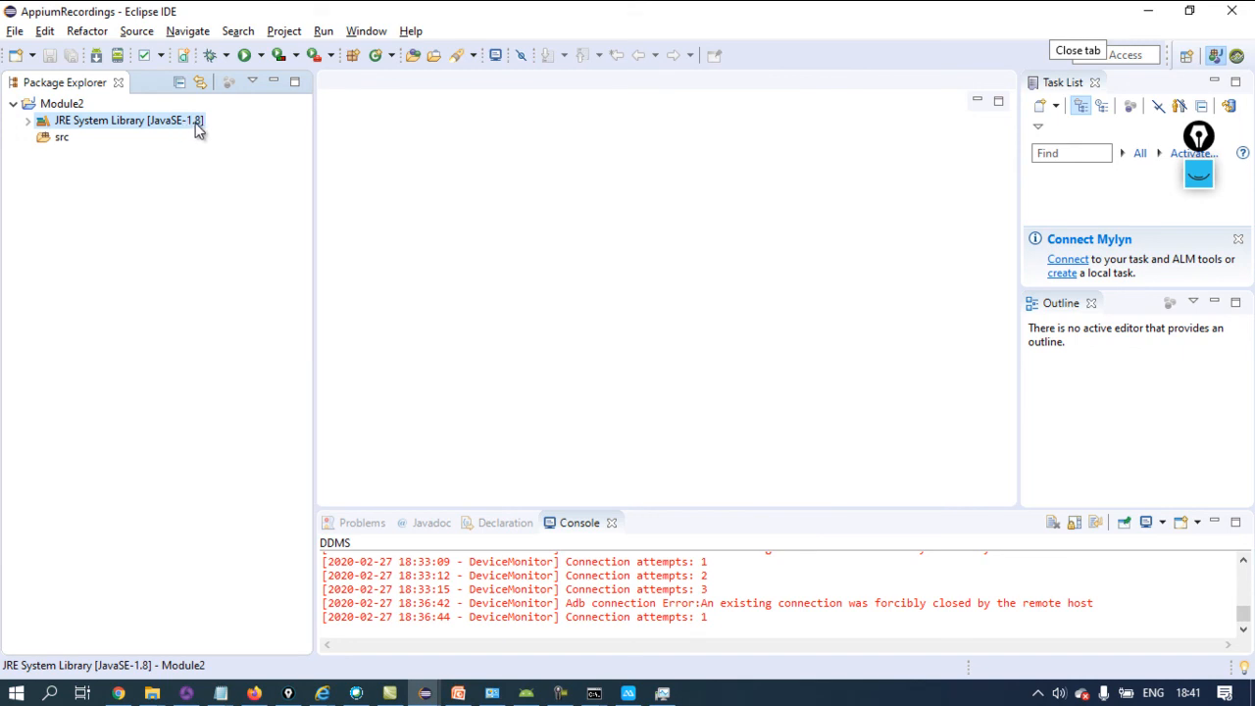
# Open the Module2 project's properties and show the libraries of its Java Build Path
pyautogui.click(61, 103)
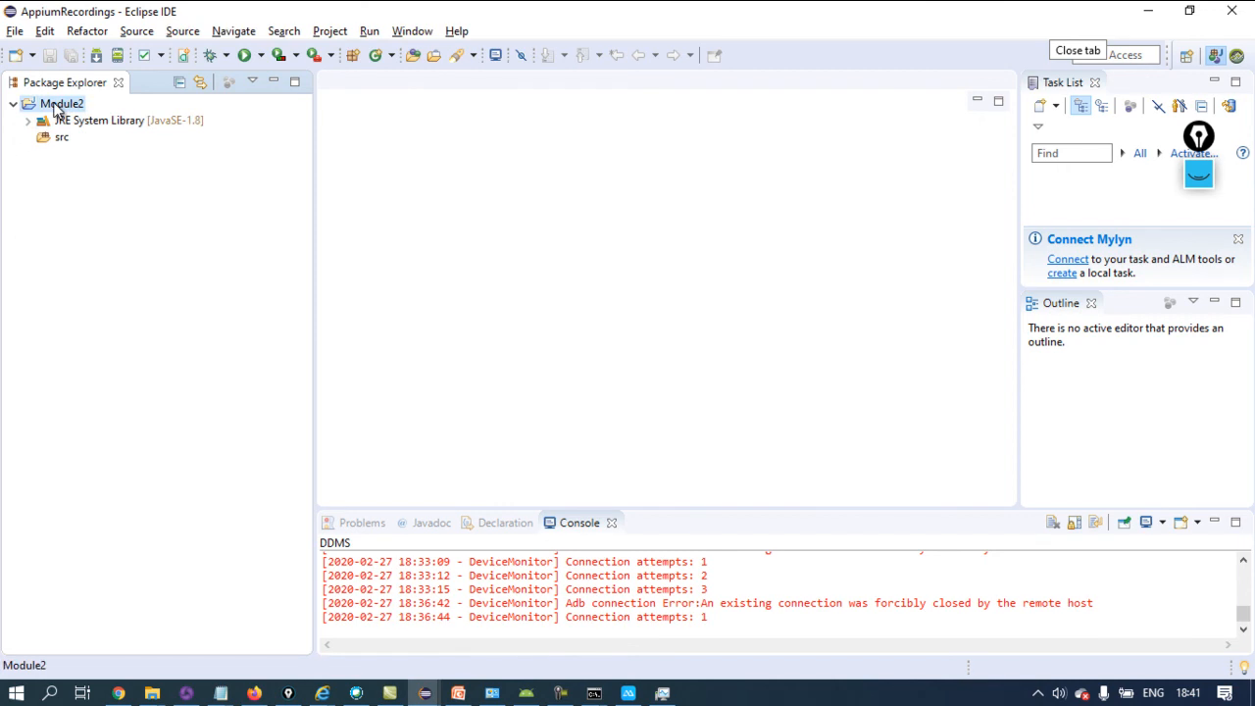
pyautogui.rightClick(55, 110)
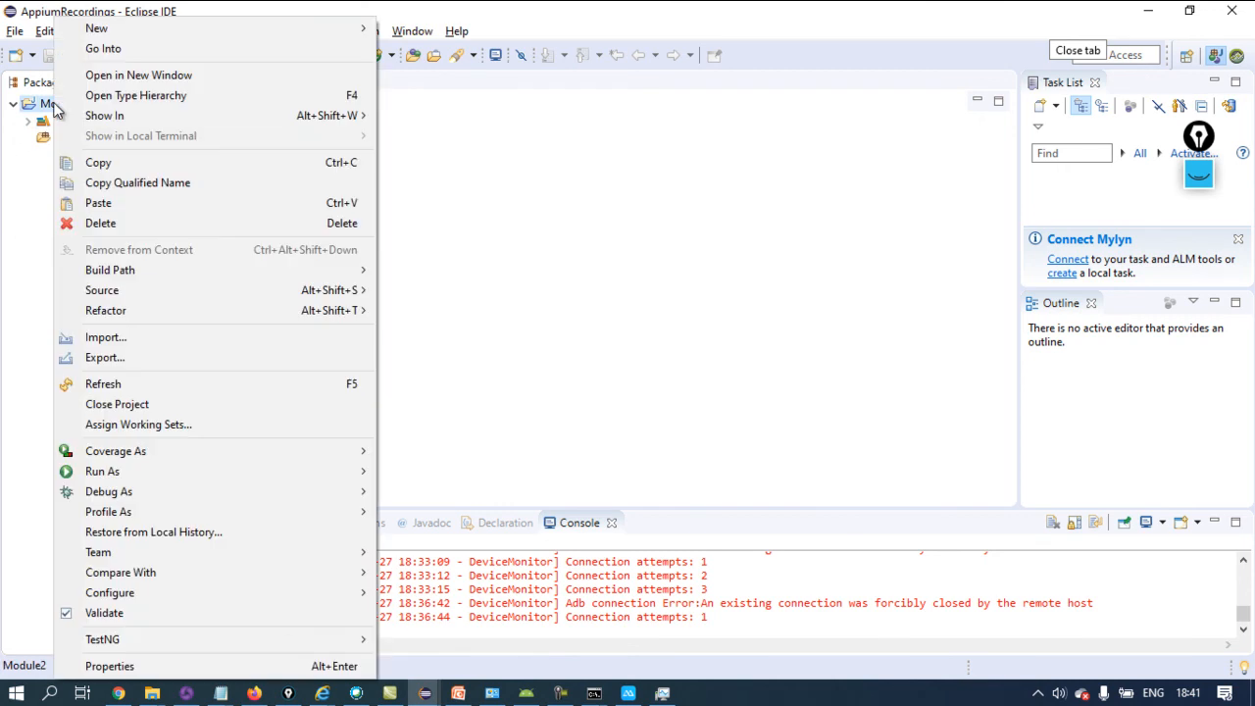
pyautogui.click(207, 672)
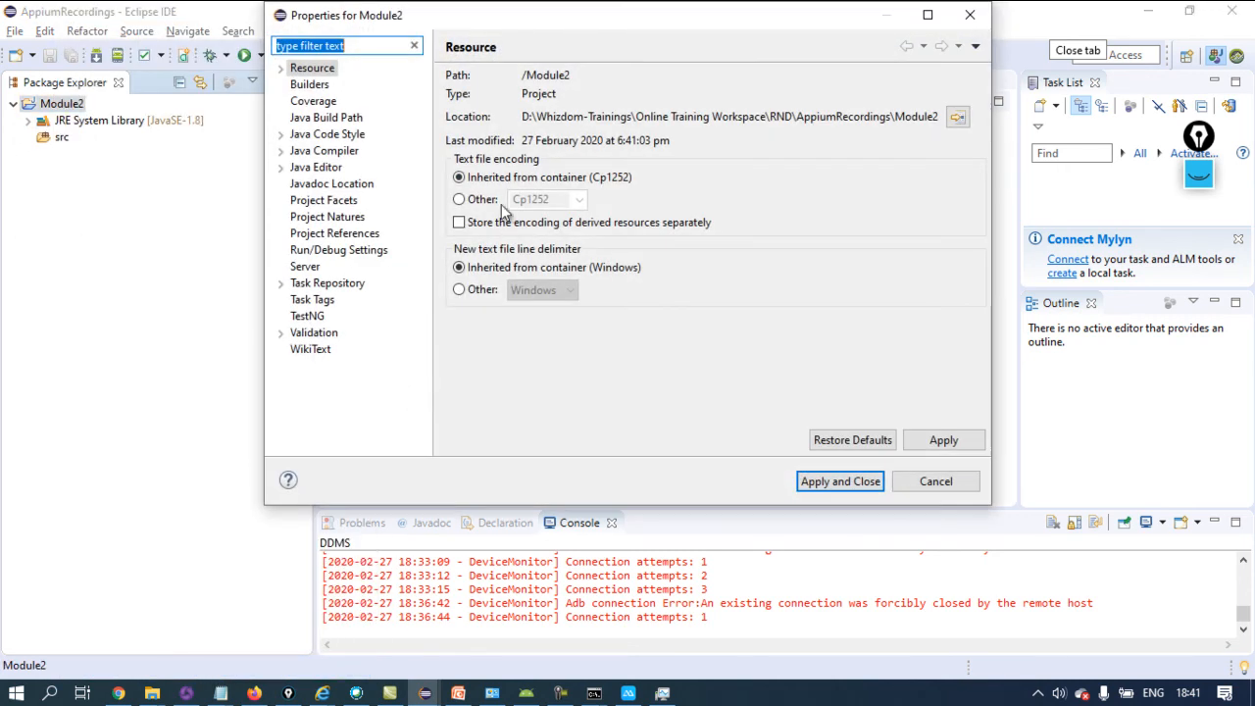
pyautogui.click(345, 119)
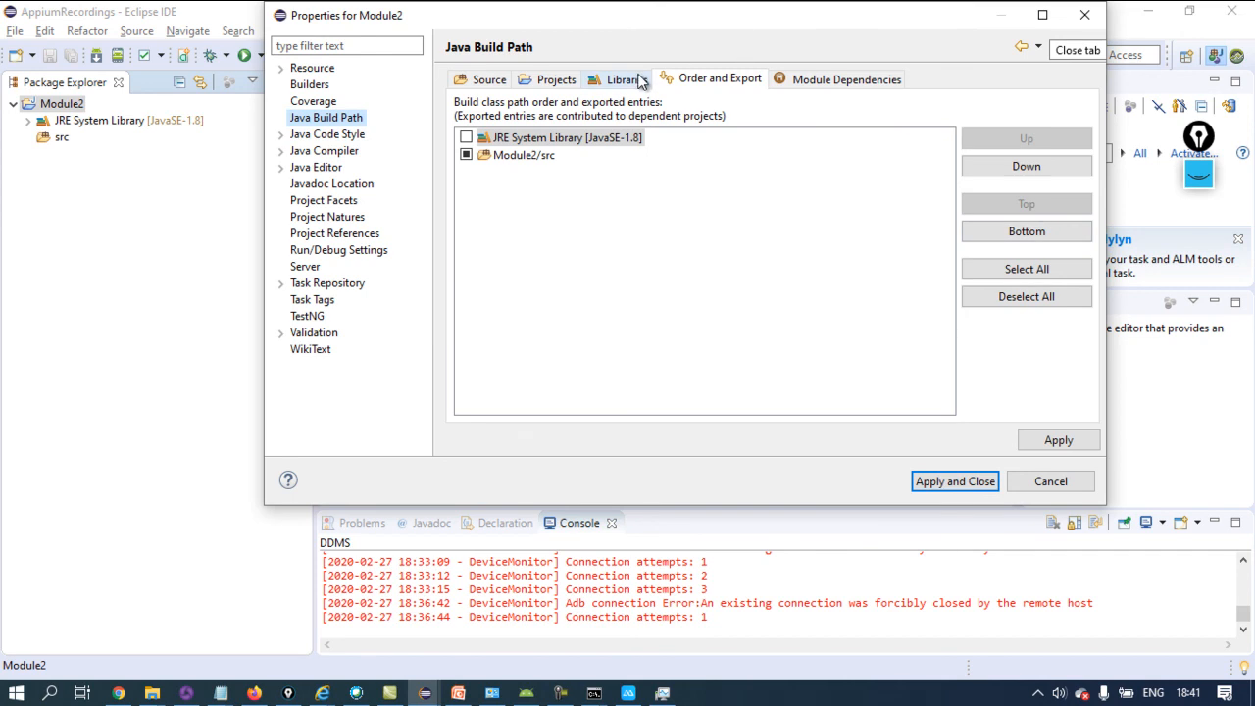
pyautogui.click(639, 81)
# Add java-client-7.3.0 from D:\Common\Selenium\appium to the build path as an external JAR
pyautogui.click(983, 158)
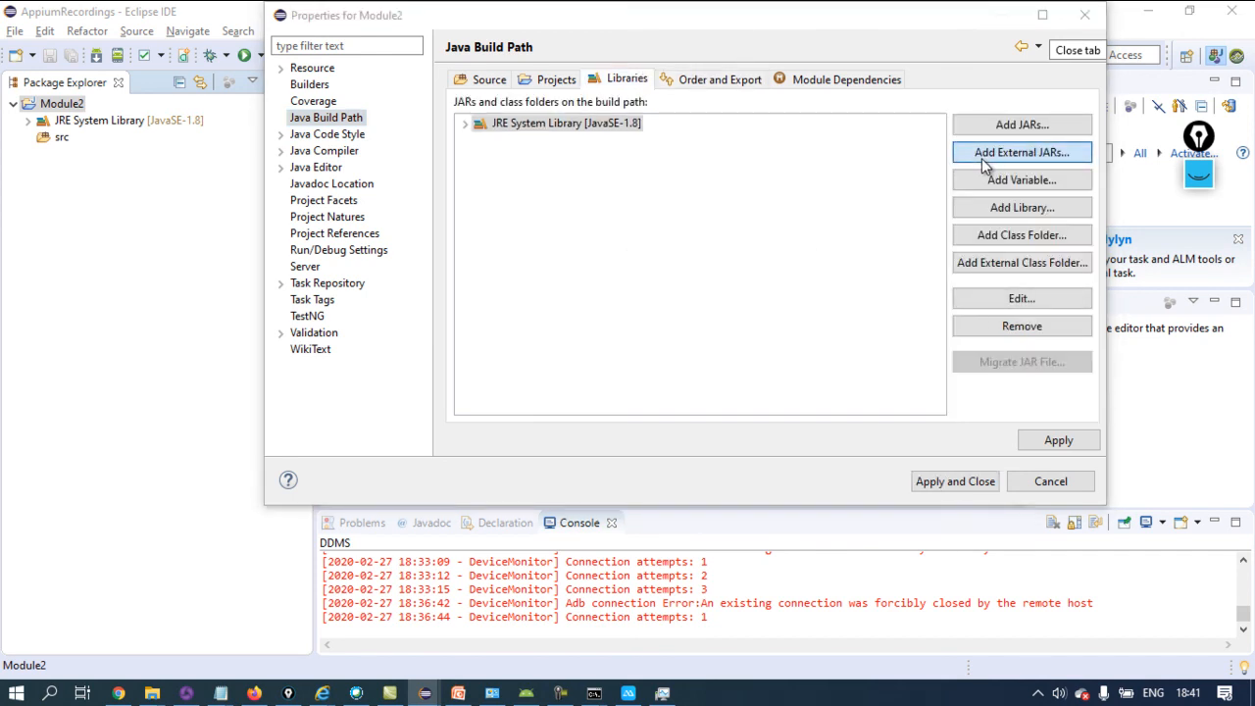
pyautogui.moveTo(497, 248); pyautogui.dragTo(440, 128)
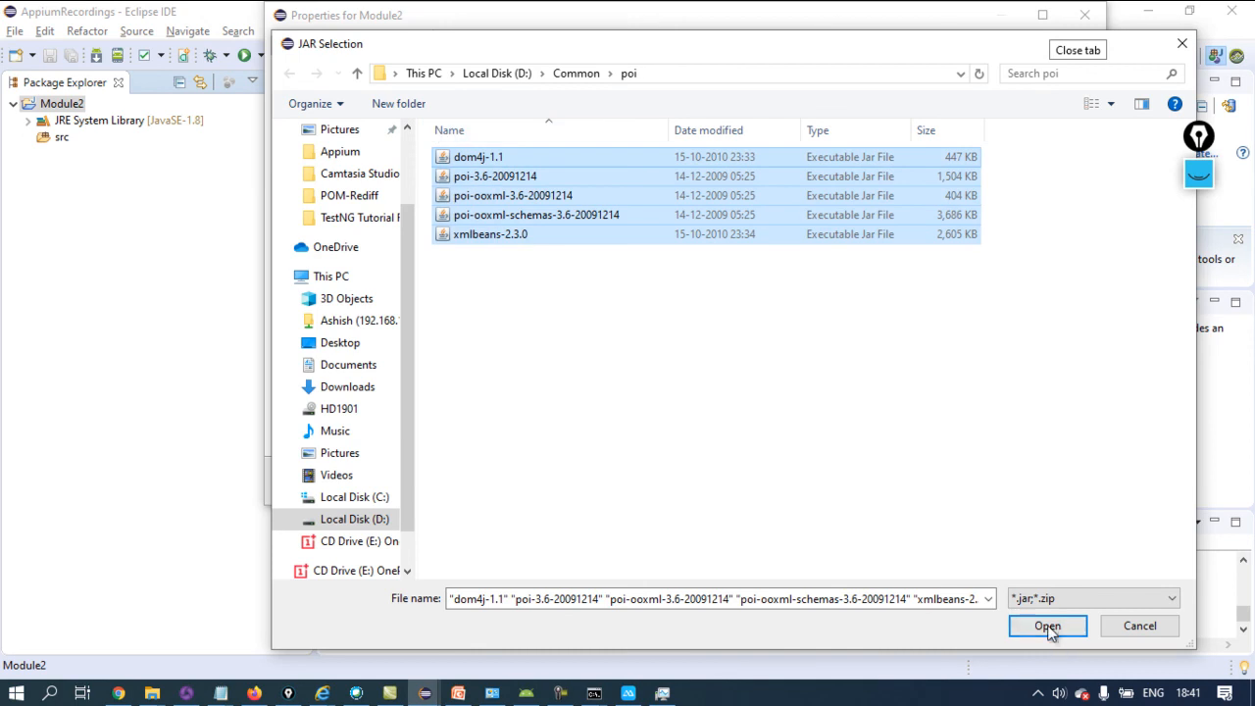
pyautogui.click(568, 75)
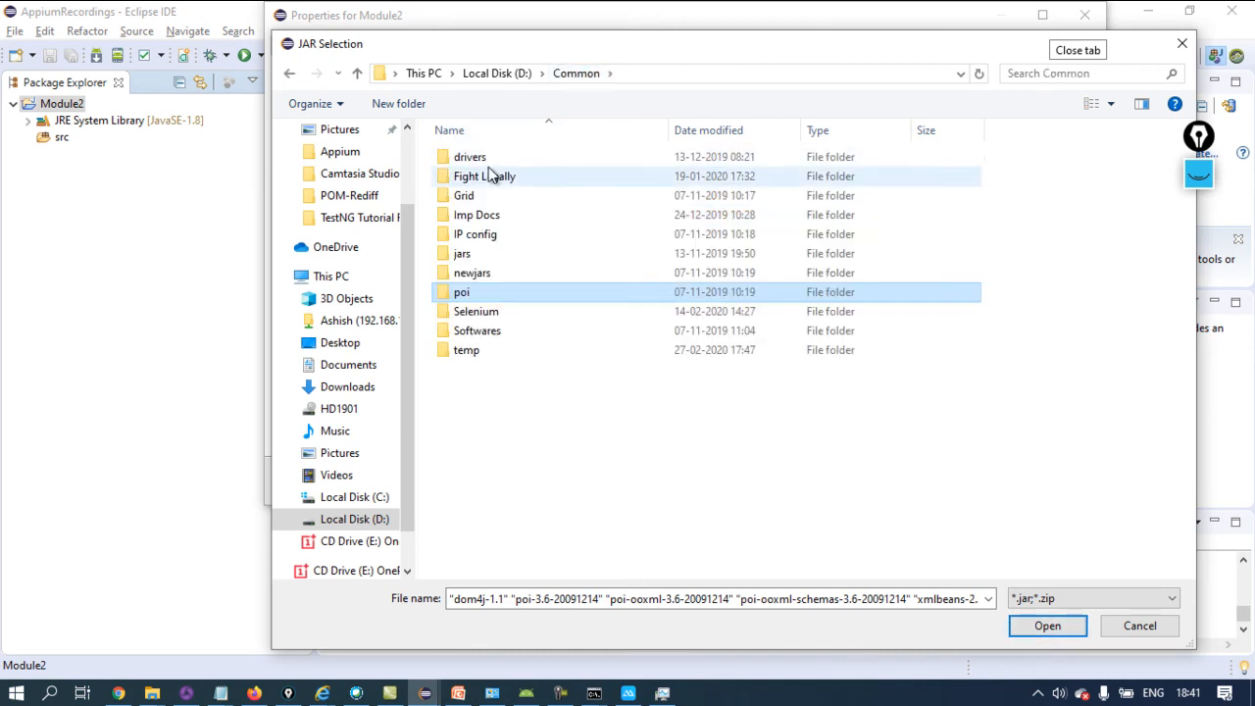
pyautogui.doubleClick(486, 311)
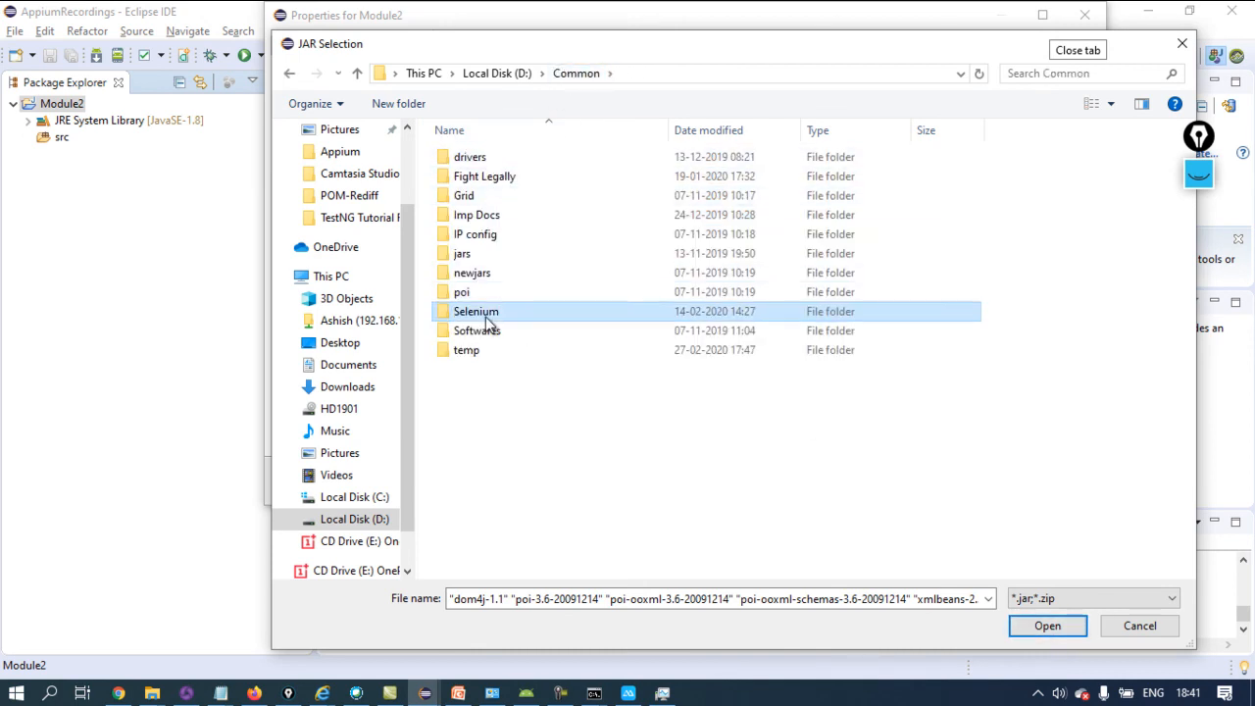
pyautogui.doubleClick(477, 159)
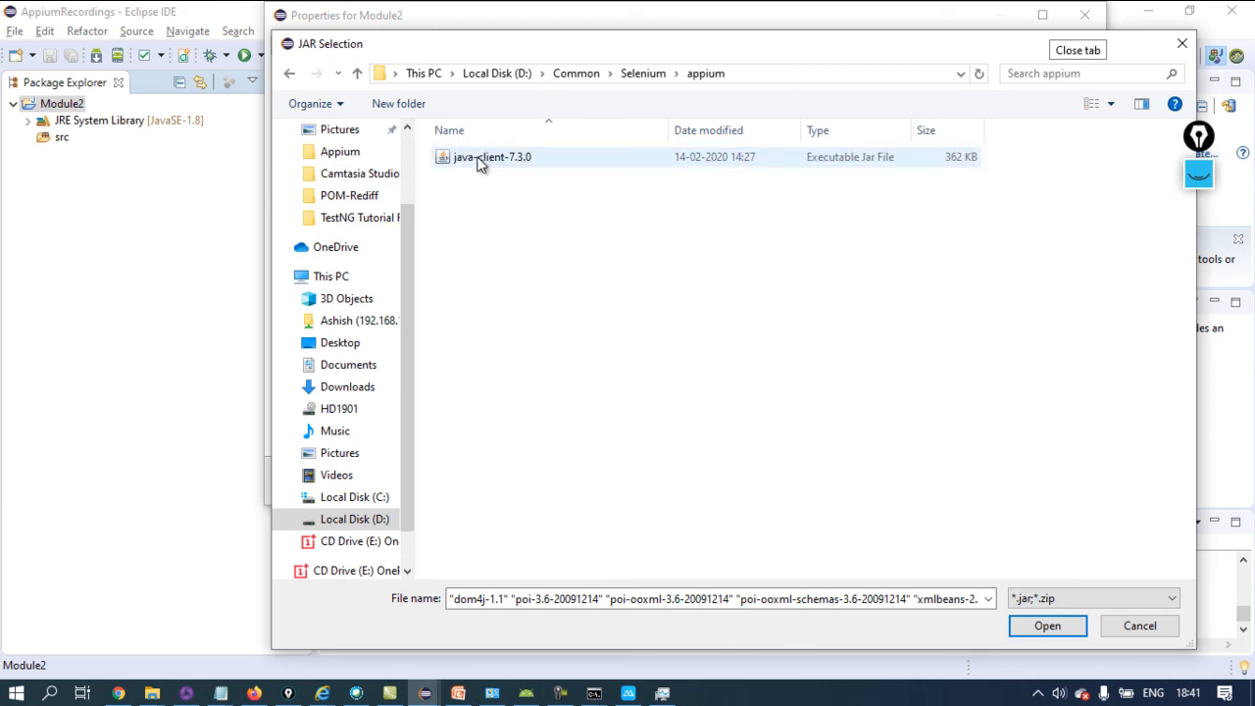
pyautogui.doubleClick(477, 161)
# Add the external JAR client-combined-3.141.59 from the selenium-java-3.141.59 folder to the build path
pyautogui.click(1008, 154)
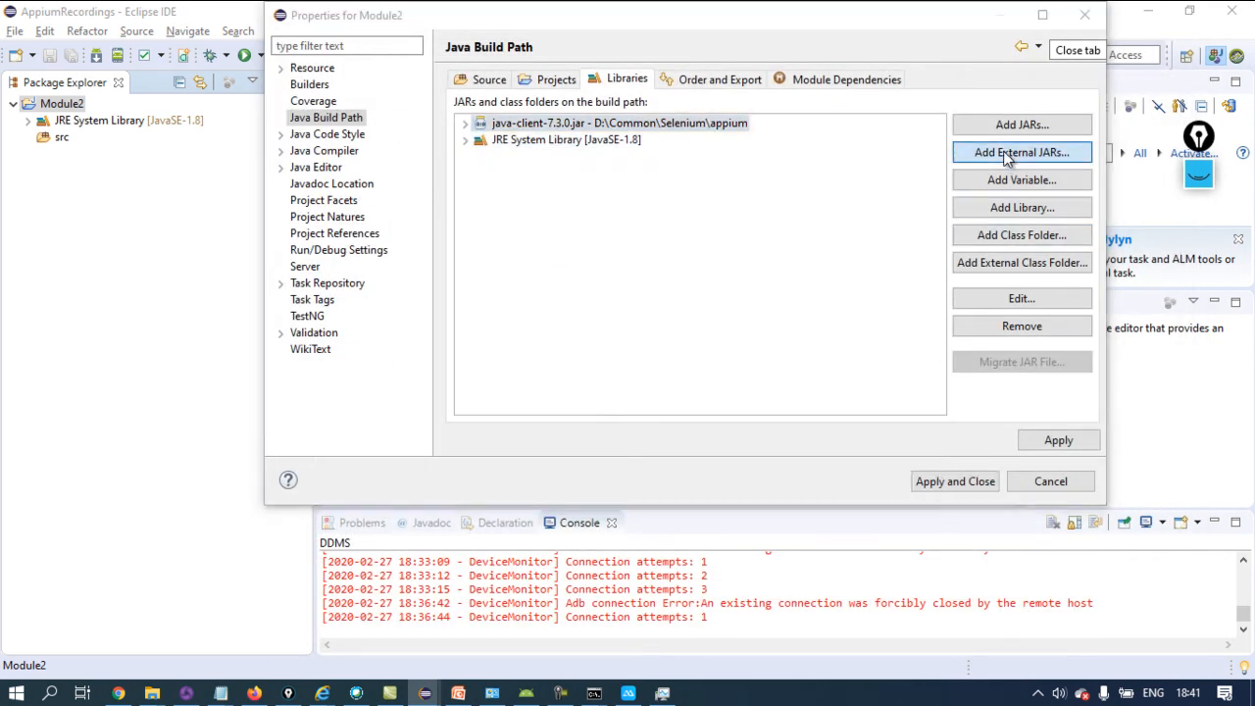
pyautogui.click(643, 73)
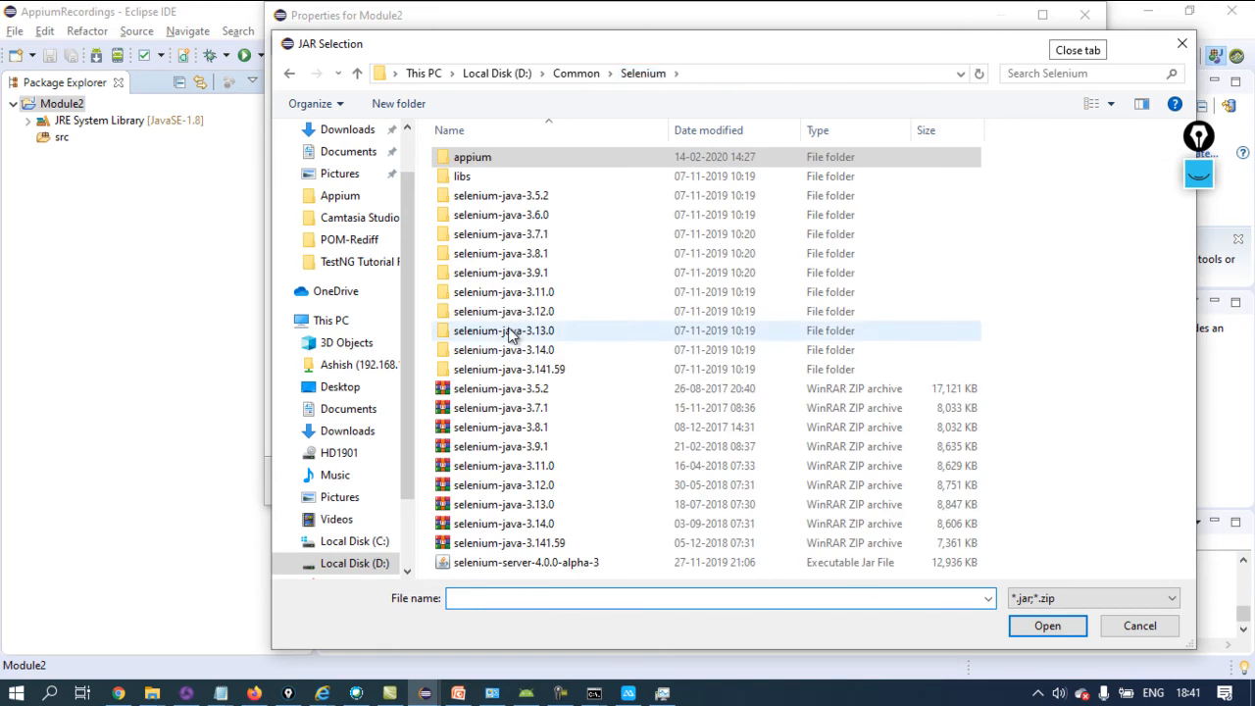
pyautogui.click(534, 375)
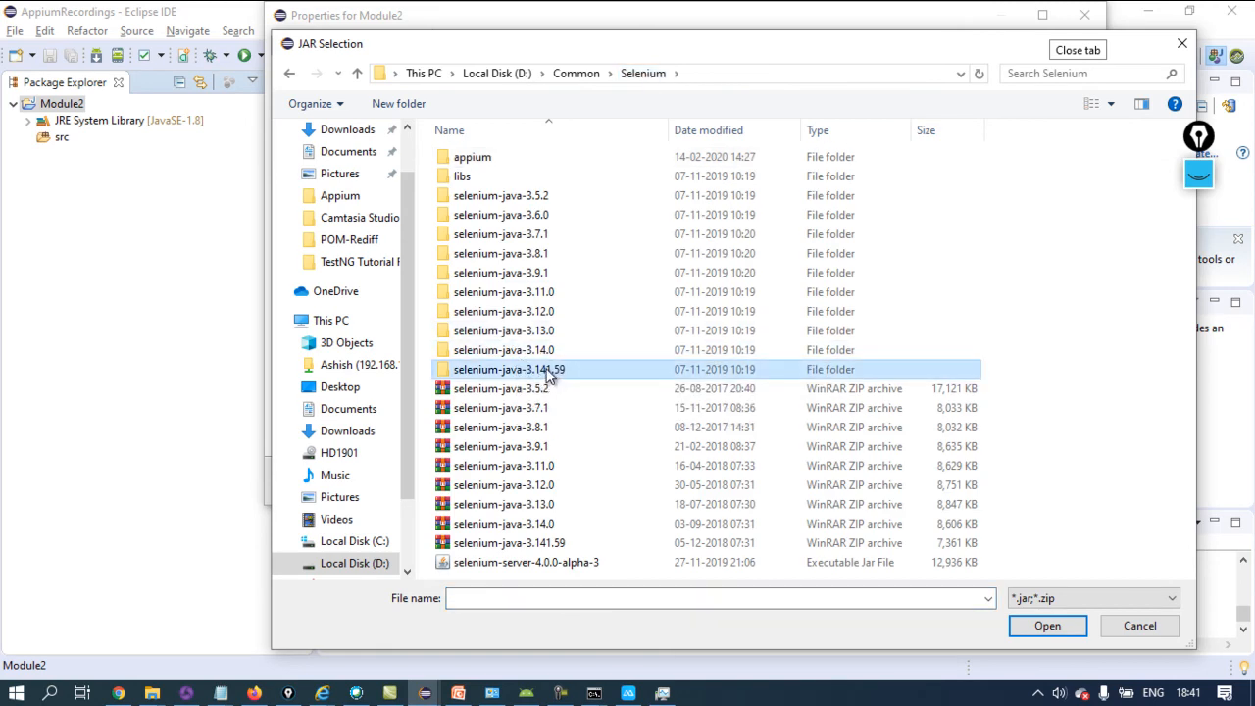
pyautogui.doubleClick(555, 375)
pyautogui.click(468, 177)
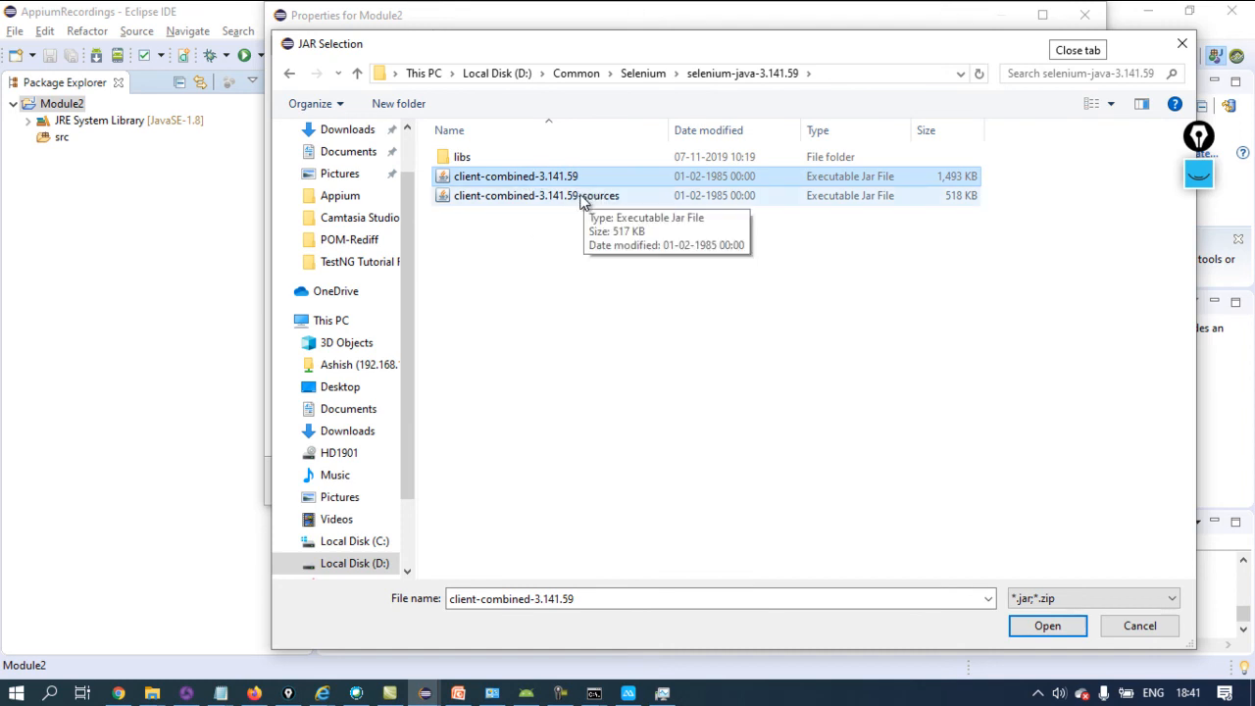
pyautogui.doubleClick(442, 177)
# Add all JARs from the selenium-java-3.141.59 libs folder as external JARs, apply the build path and close the properties
pyautogui.click(1025, 155)
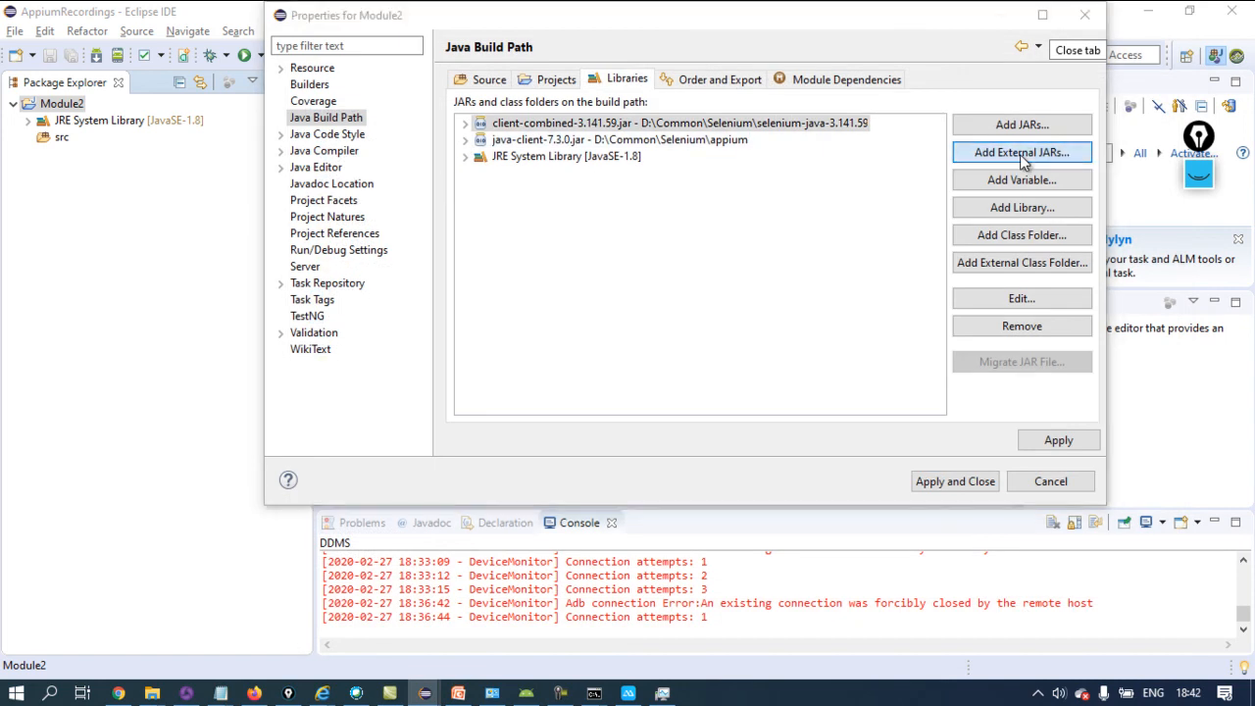
pyautogui.click(447, 163)
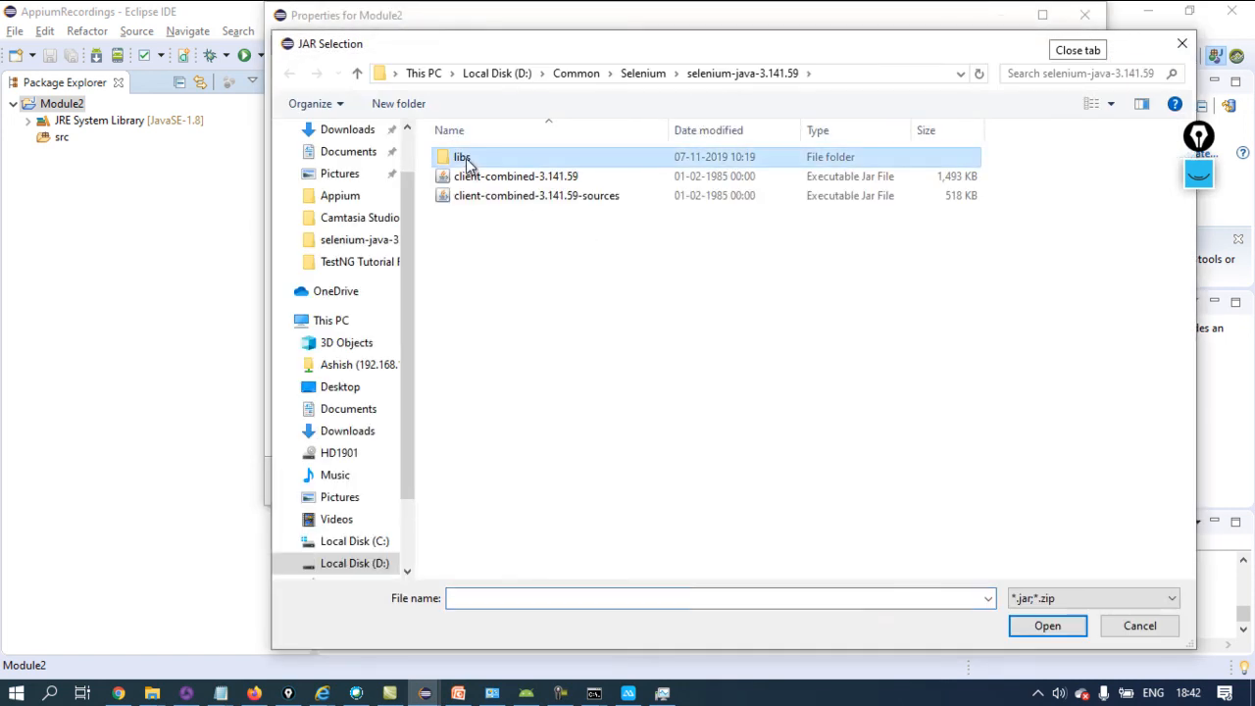
pyautogui.doubleClick(447, 162)
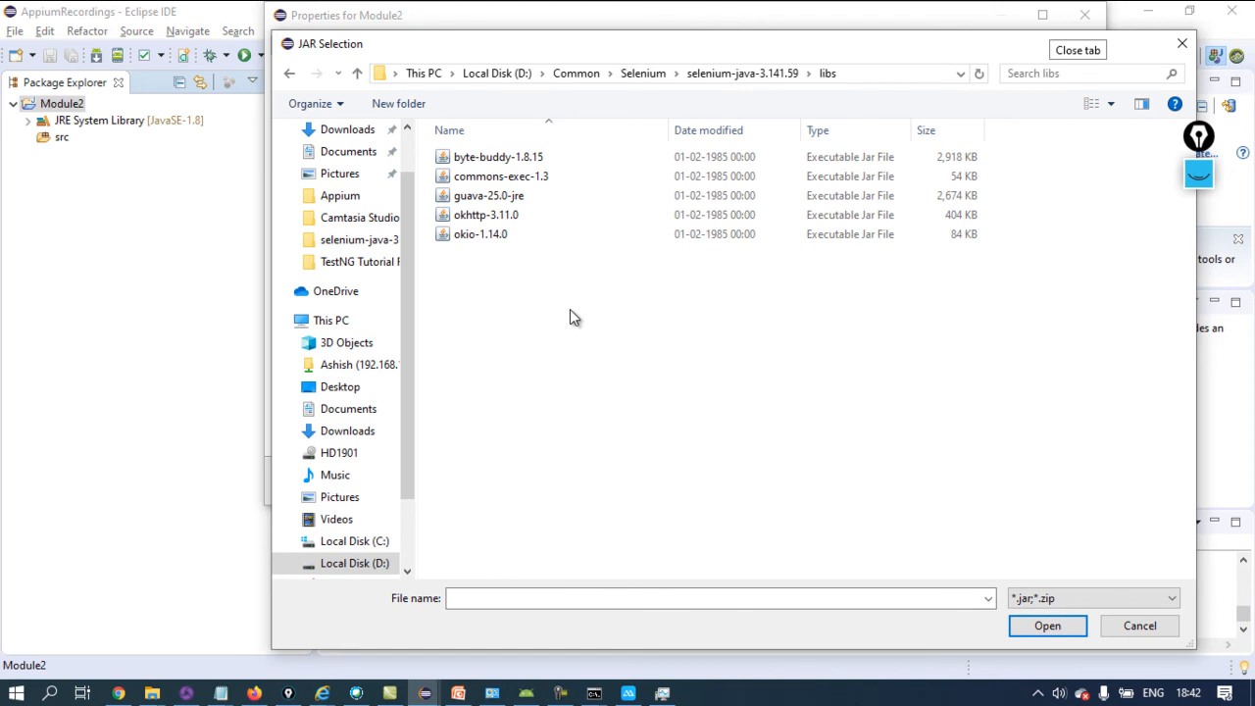
pyautogui.hotkey('ctrl', 'a')
pyautogui.click(1042, 624)
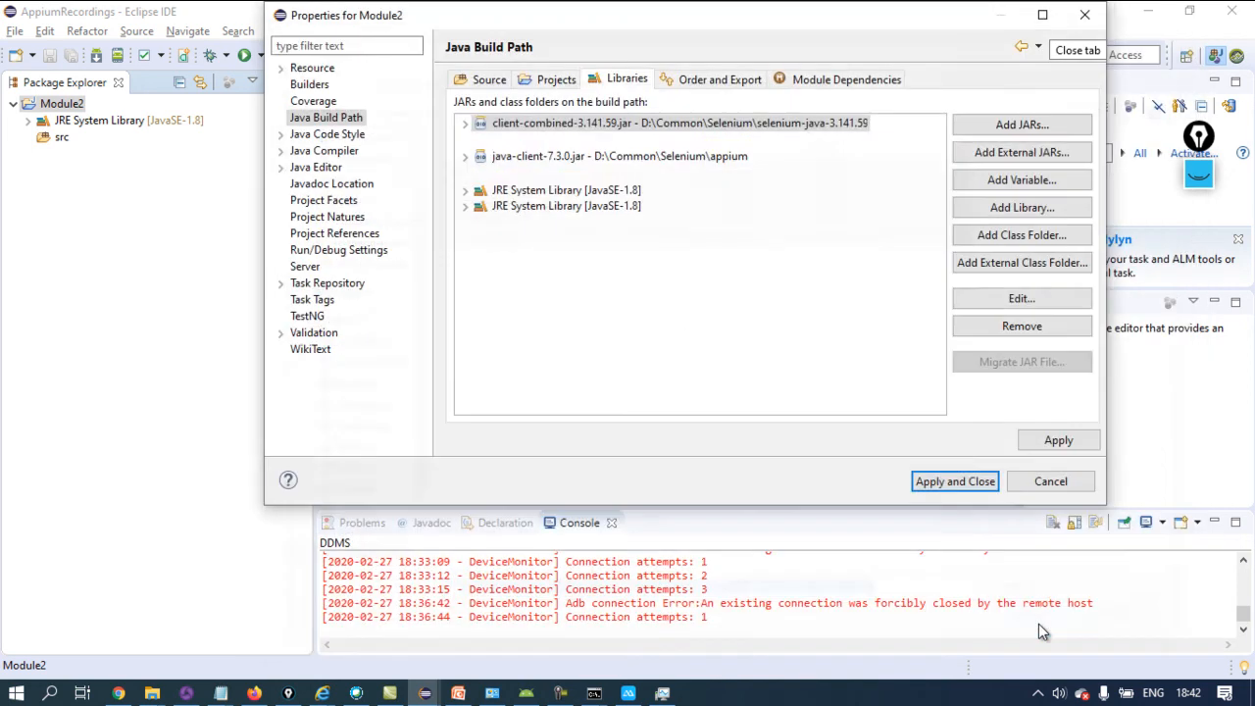
pyautogui.click(937, 481)
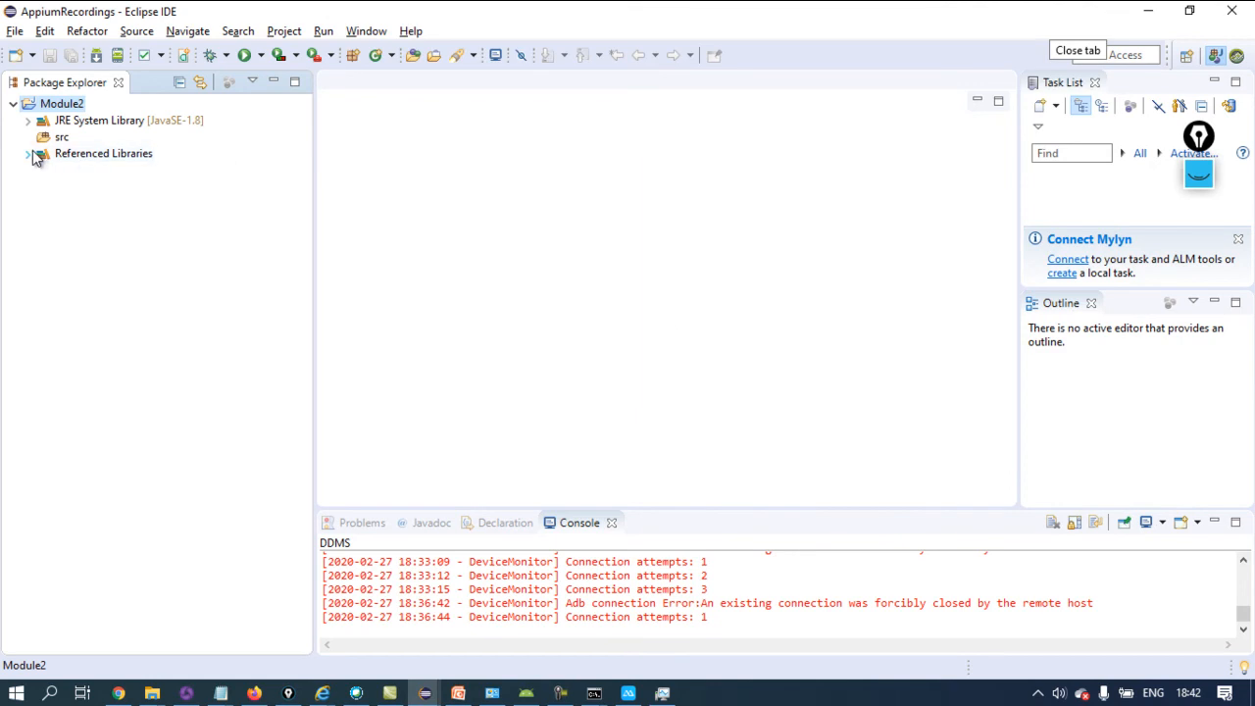
# Check the JARs under Module2's Referenced Libraries, collapse the list and select the src folder
pyautogui.click(29, 155)
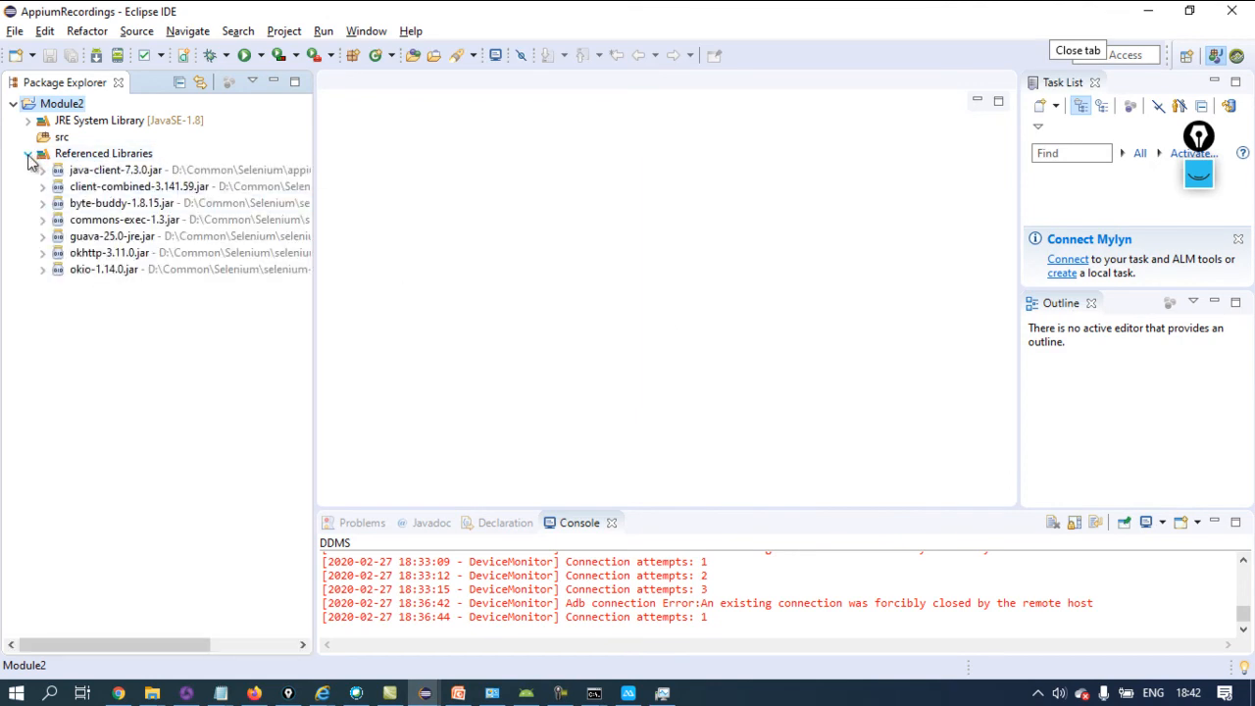
pyautogui.click(29, 155)
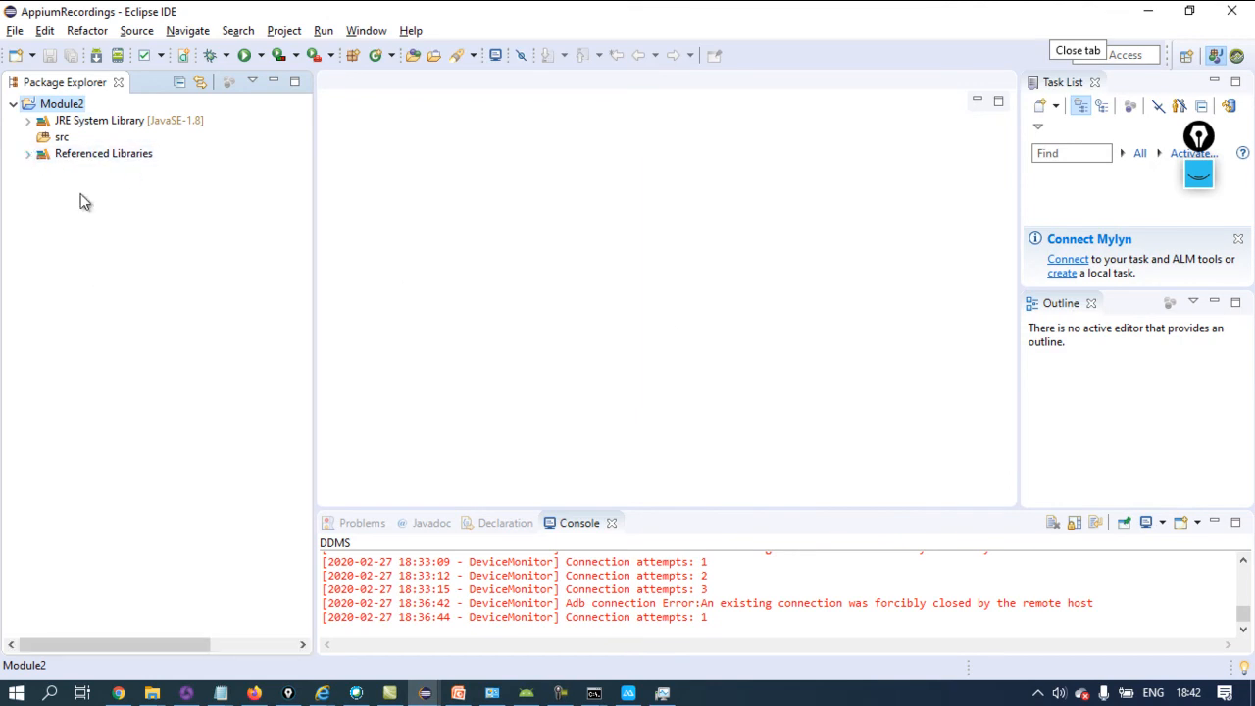
pyautogui.click(63, 139)
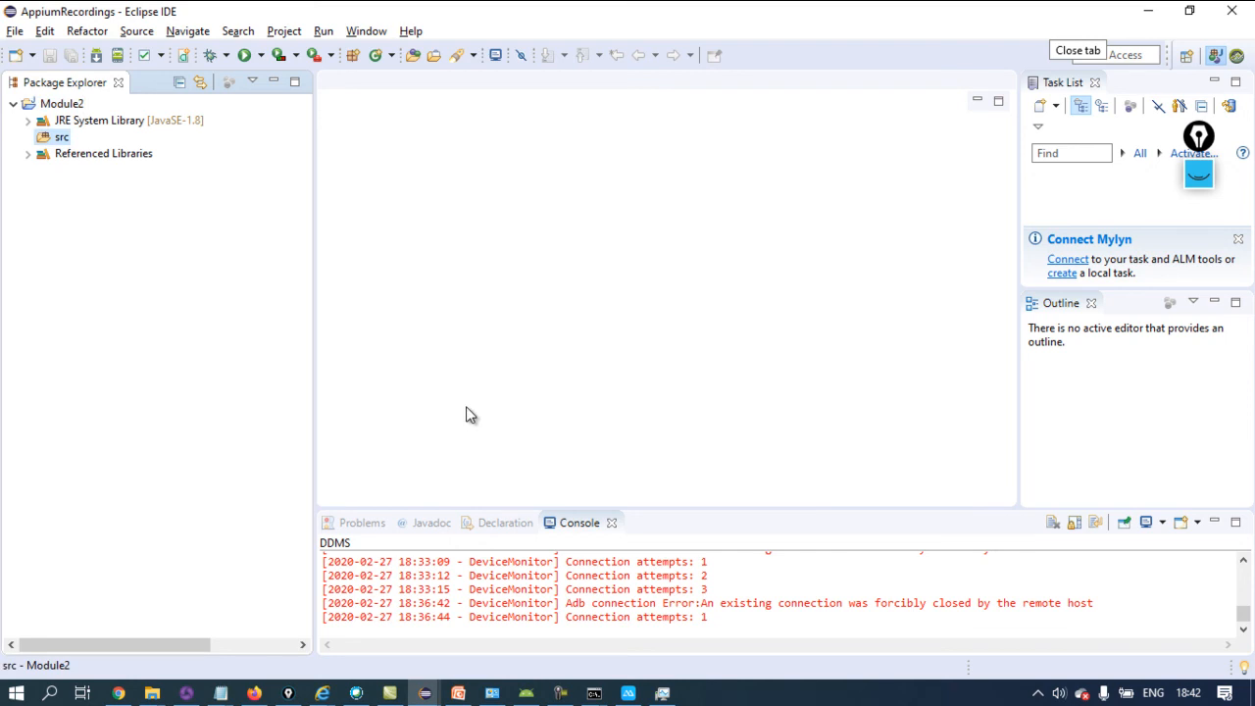
# Check the phone mirror in ApowerMirror, and on the Windows desktop move mkmt.apk below the Epic Pen shortcut
pyautogui.click(629, 694)
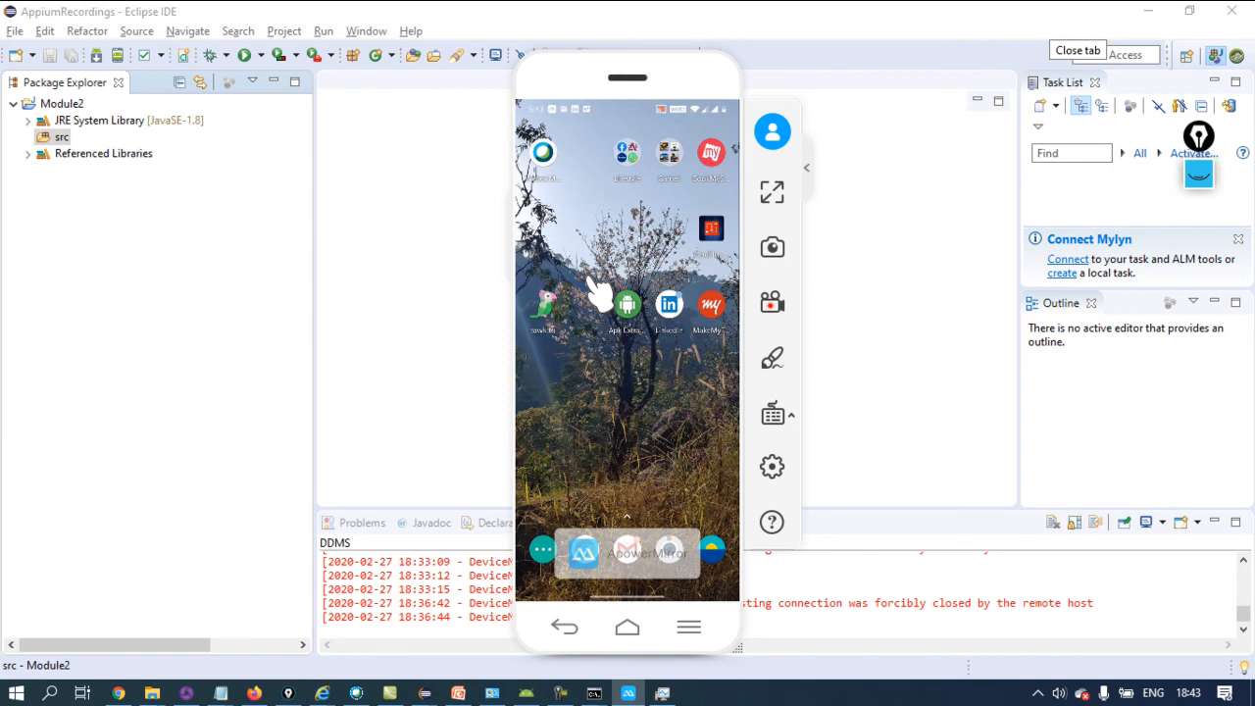
pyautogui.press('super+d')
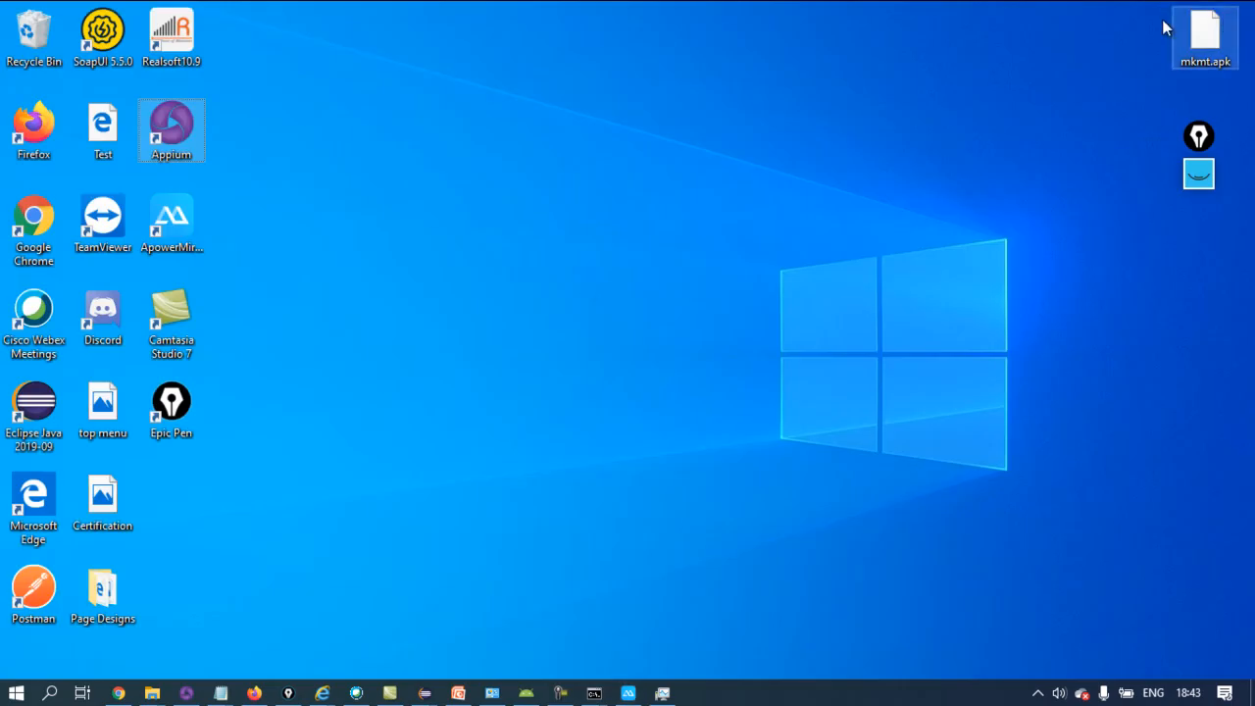
pyautogui.moveTo(1187, 29); pyautogui.dragTo(181, 491)
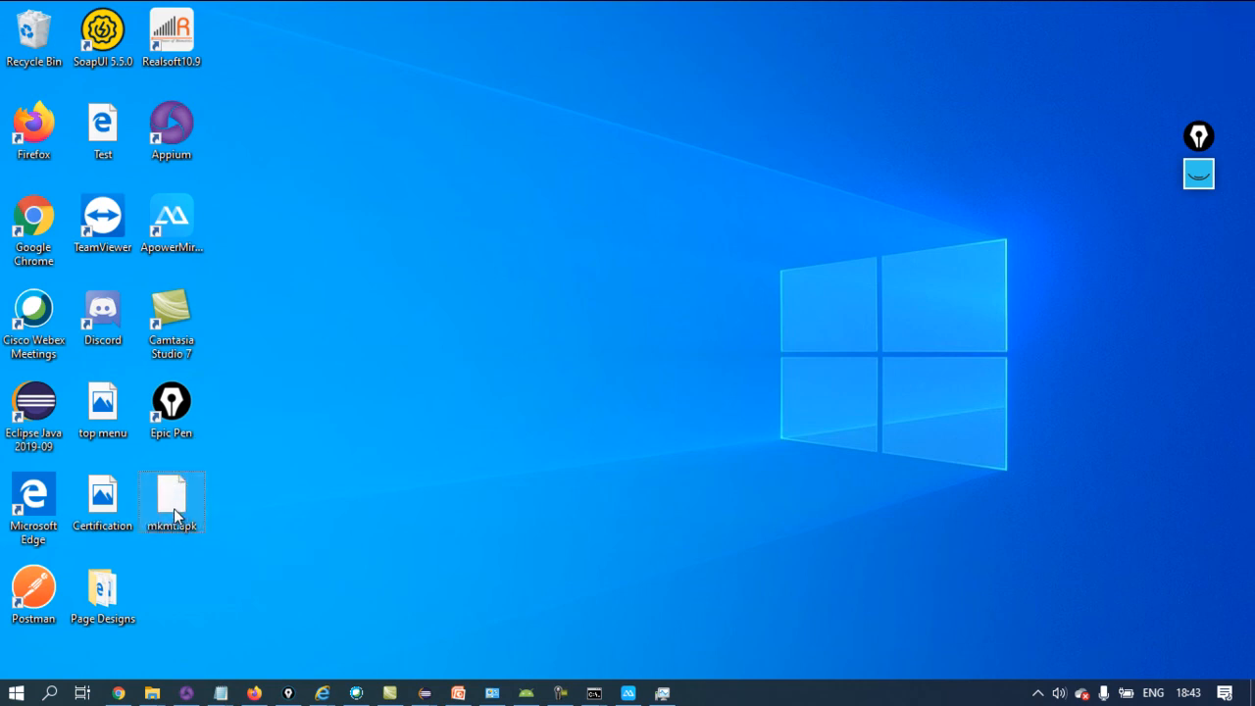
pyautogui.click(193, 509)
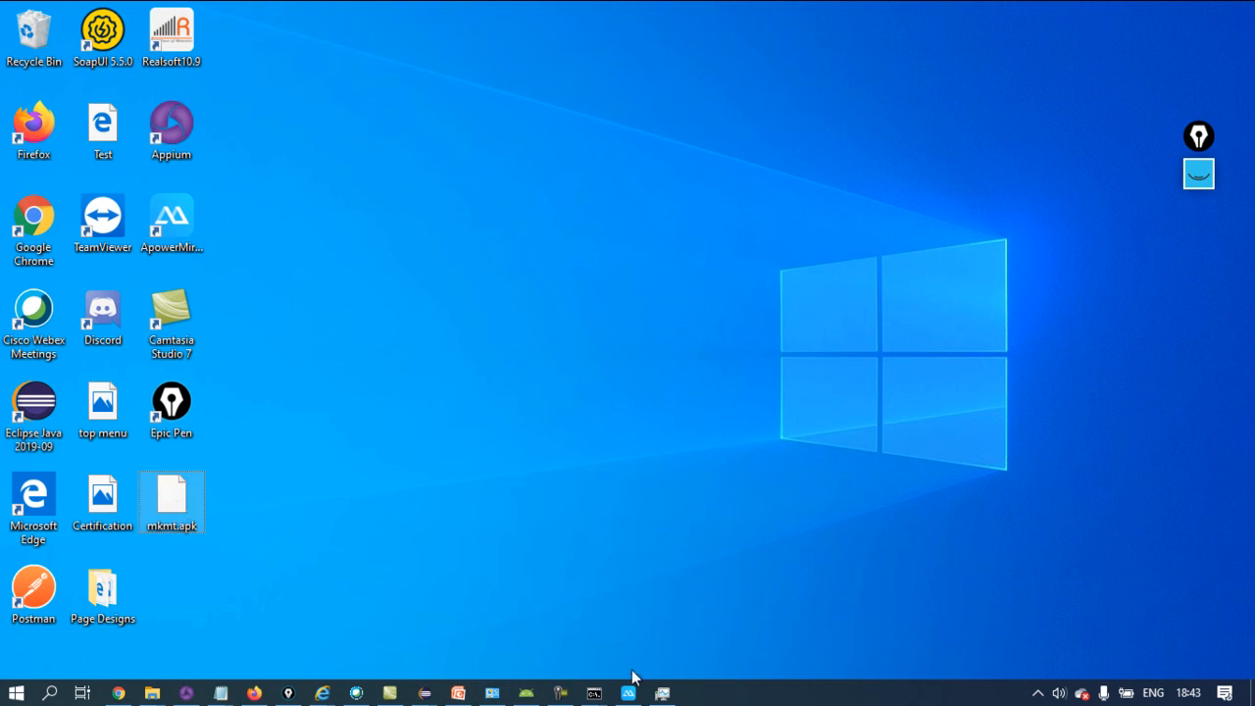
# Switch to ApowerMirror, search the phone's Play Store for apk extractor and open the Apk Extractor app
pyautogui.moveTo(632, 694)
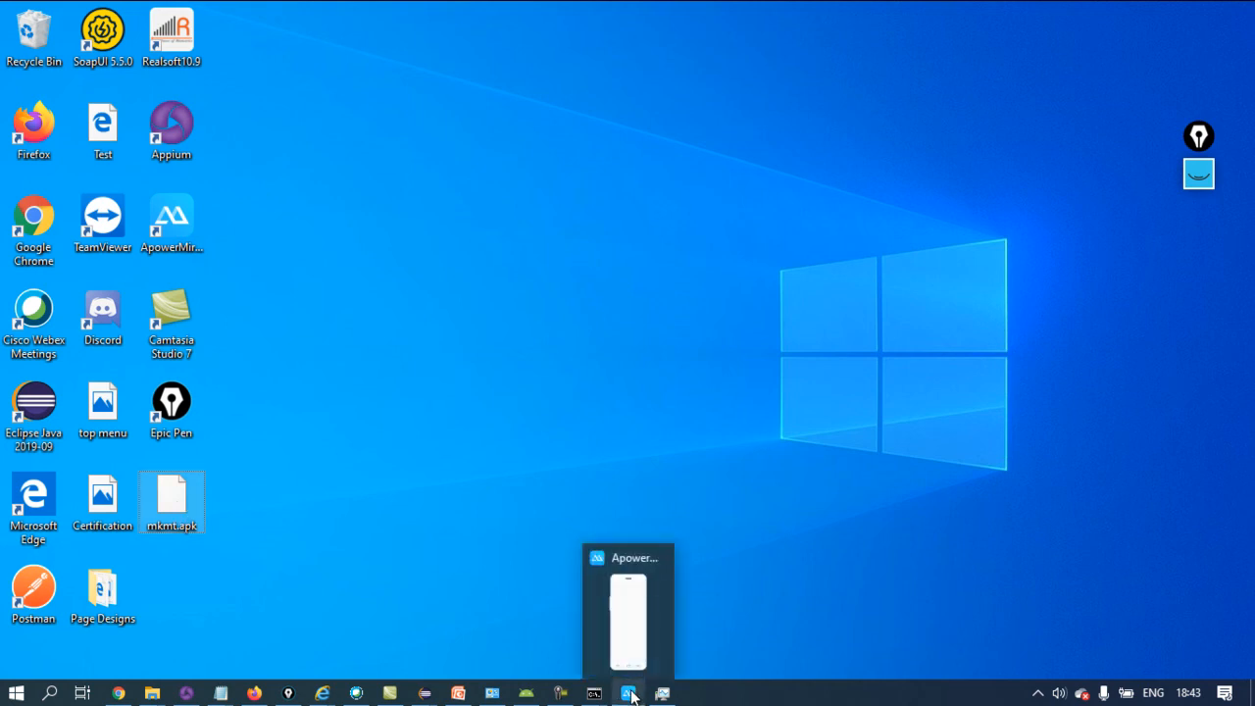
pyautogui.click(628, 631)
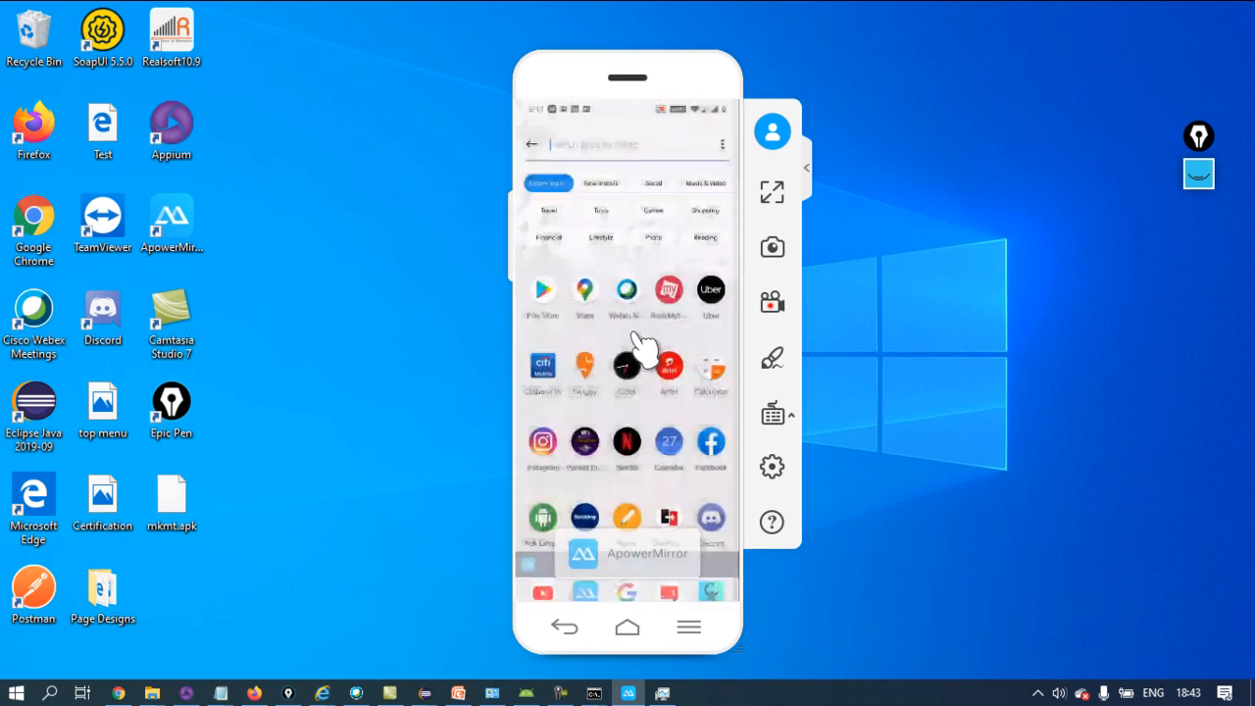
pyautogui.write('Play')
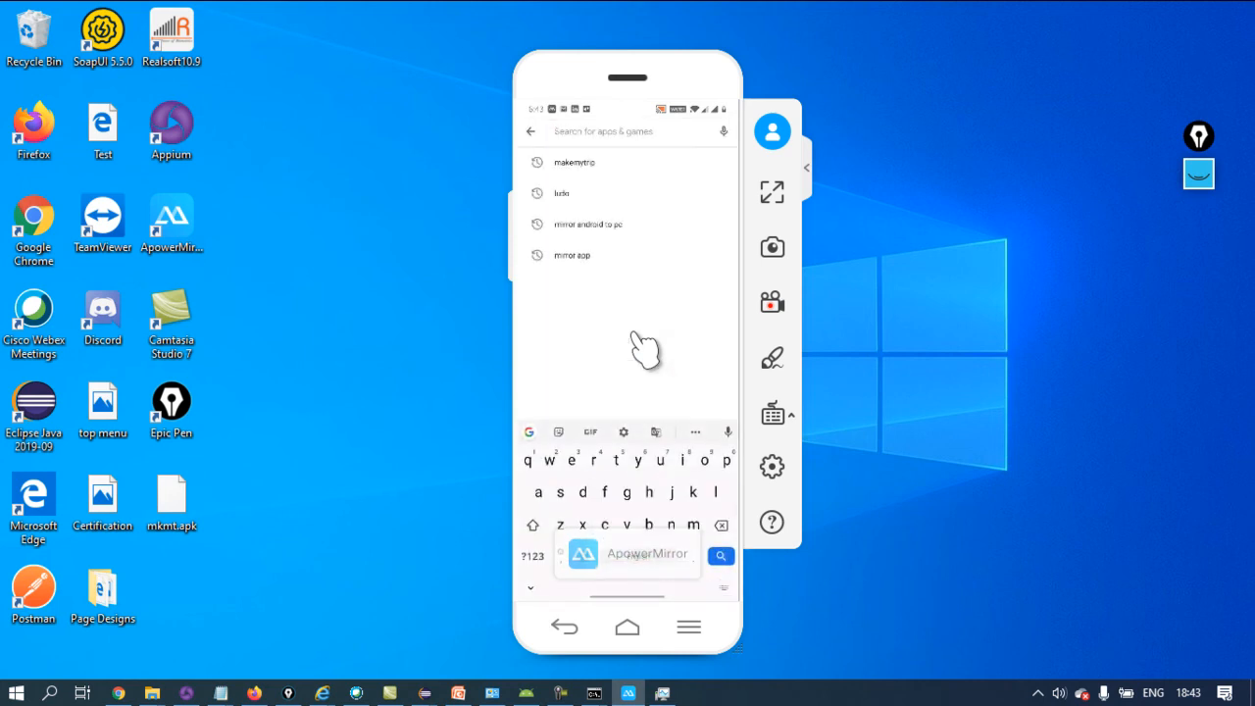
pyautogui.write('apk')
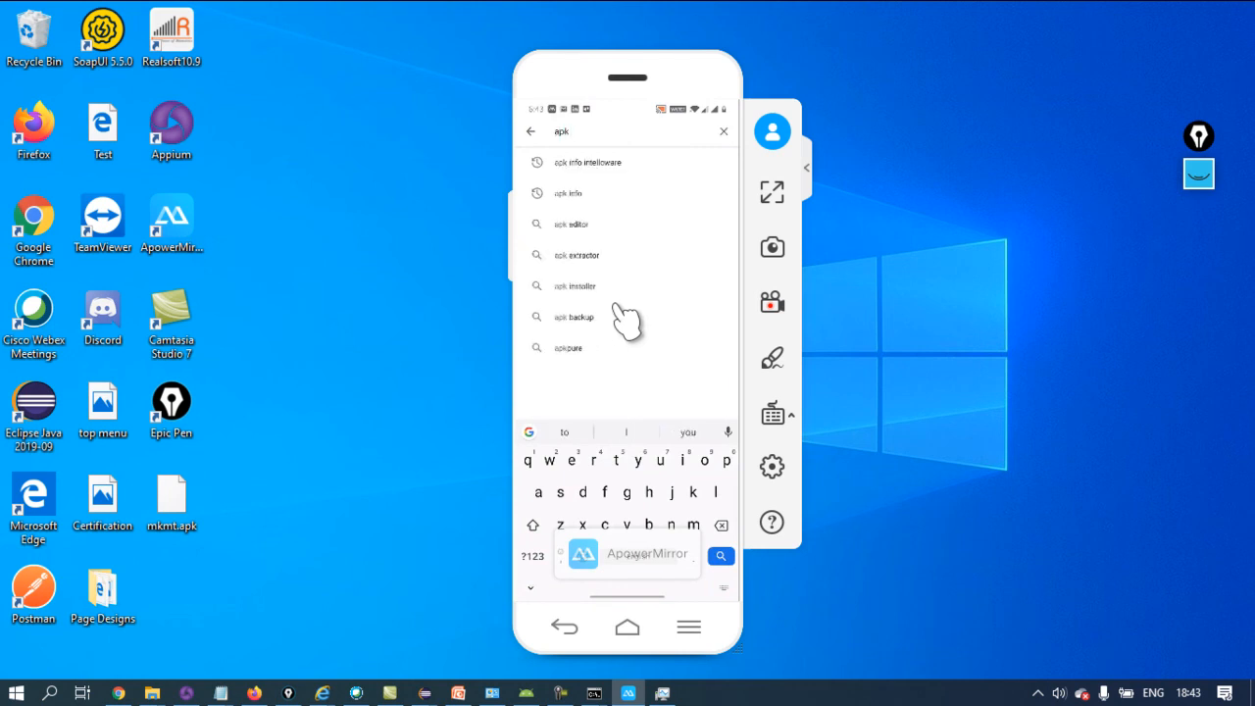
pyautogui.click(586, 257)
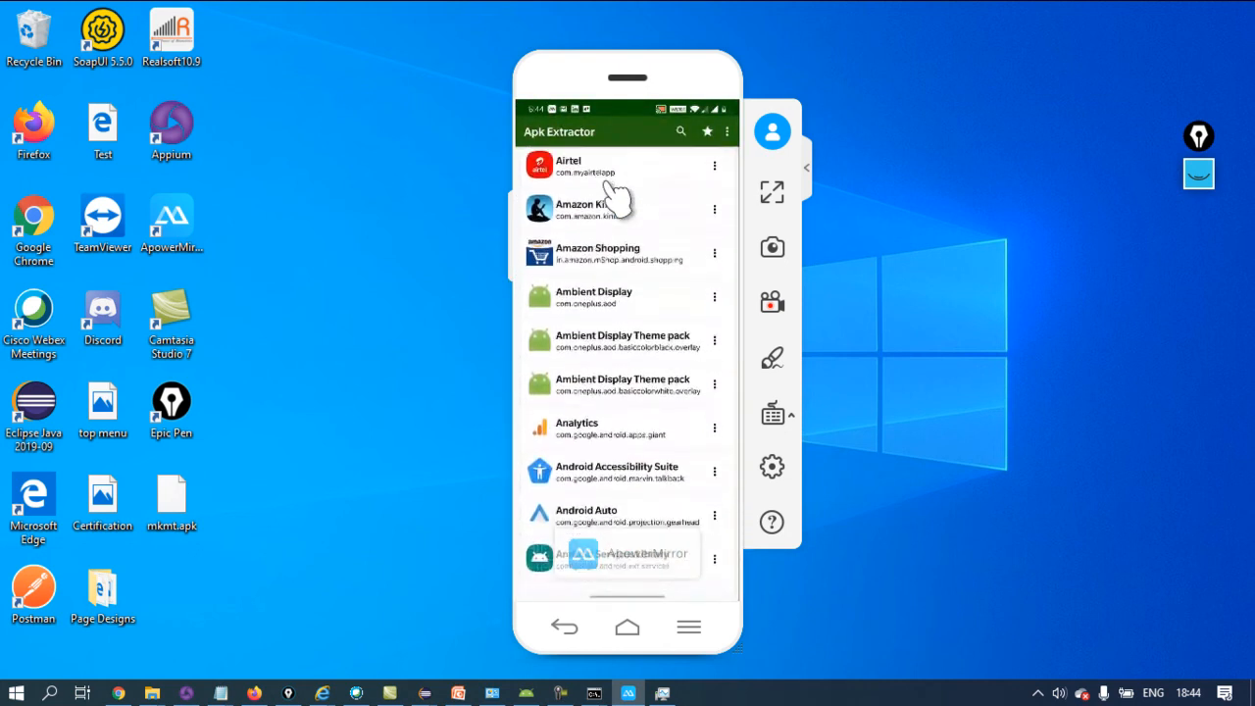
# Find BookMyShow in Apk Extractor's app list and toggle its selection
pyautogui.scroll(-8, 605, 183)
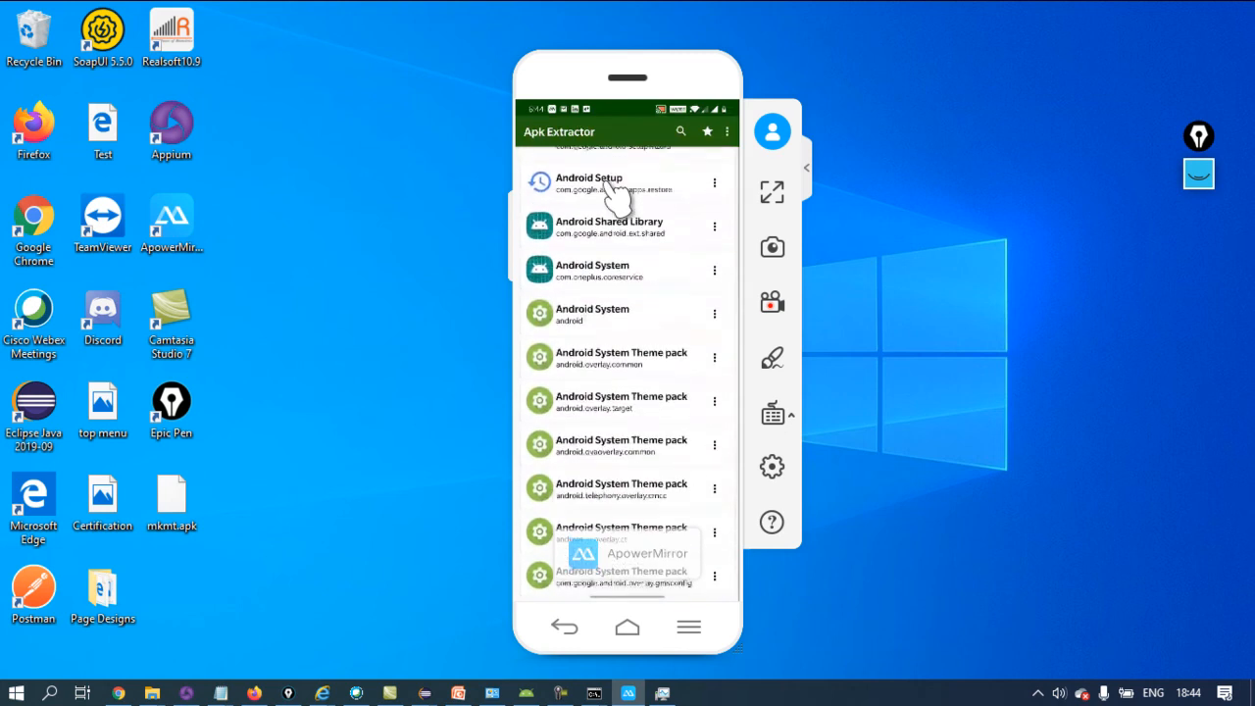
pyautogui.scroll(-8, 605, 183)
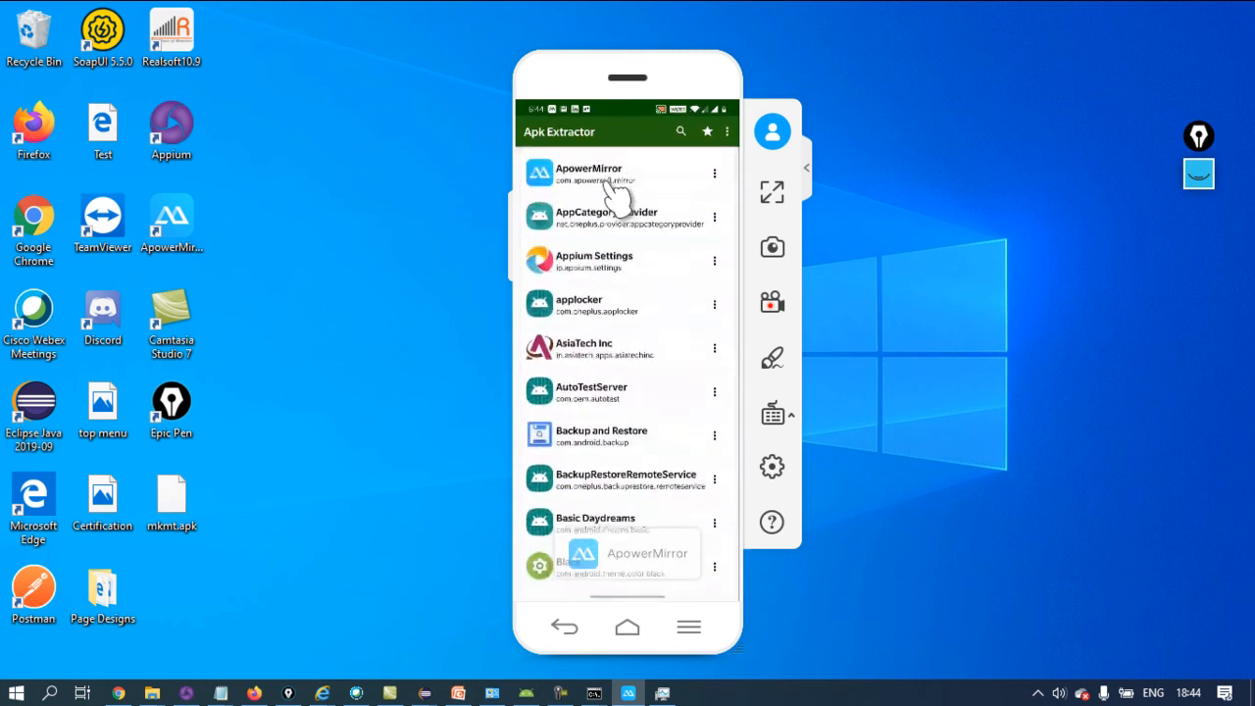
pyautogui.scroll(-4, 616, 196)
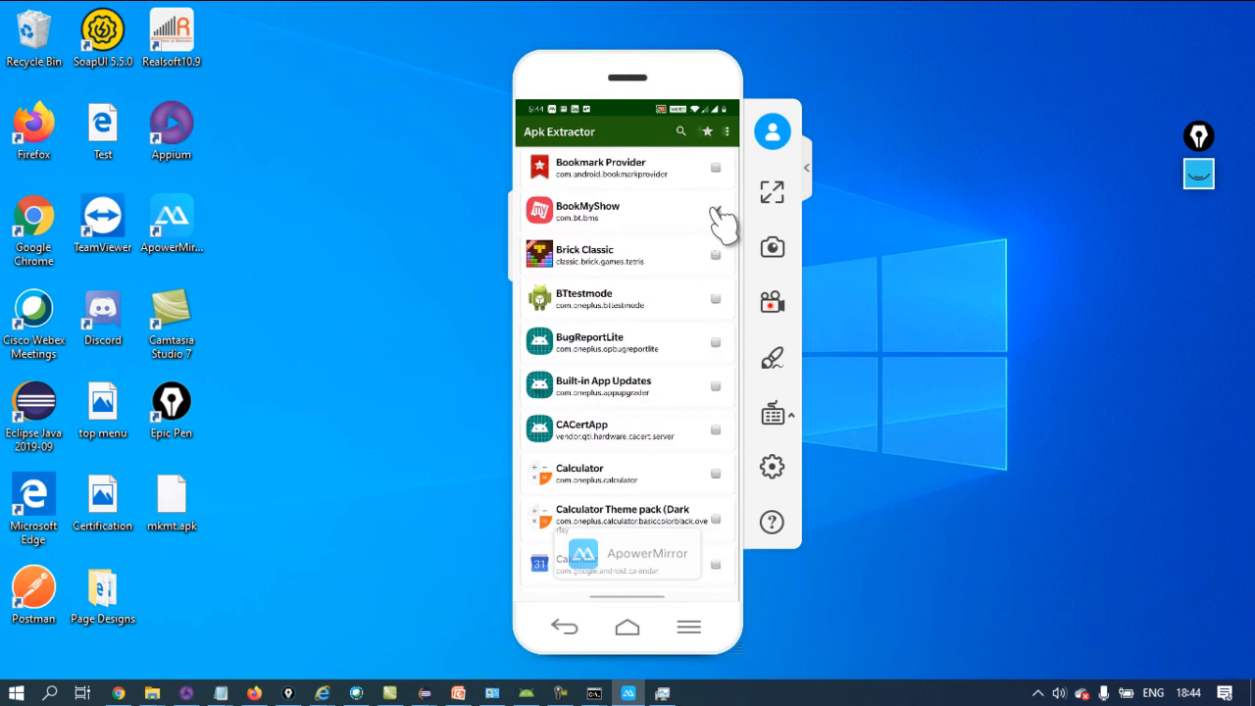
pyautogui.click(715, 212)
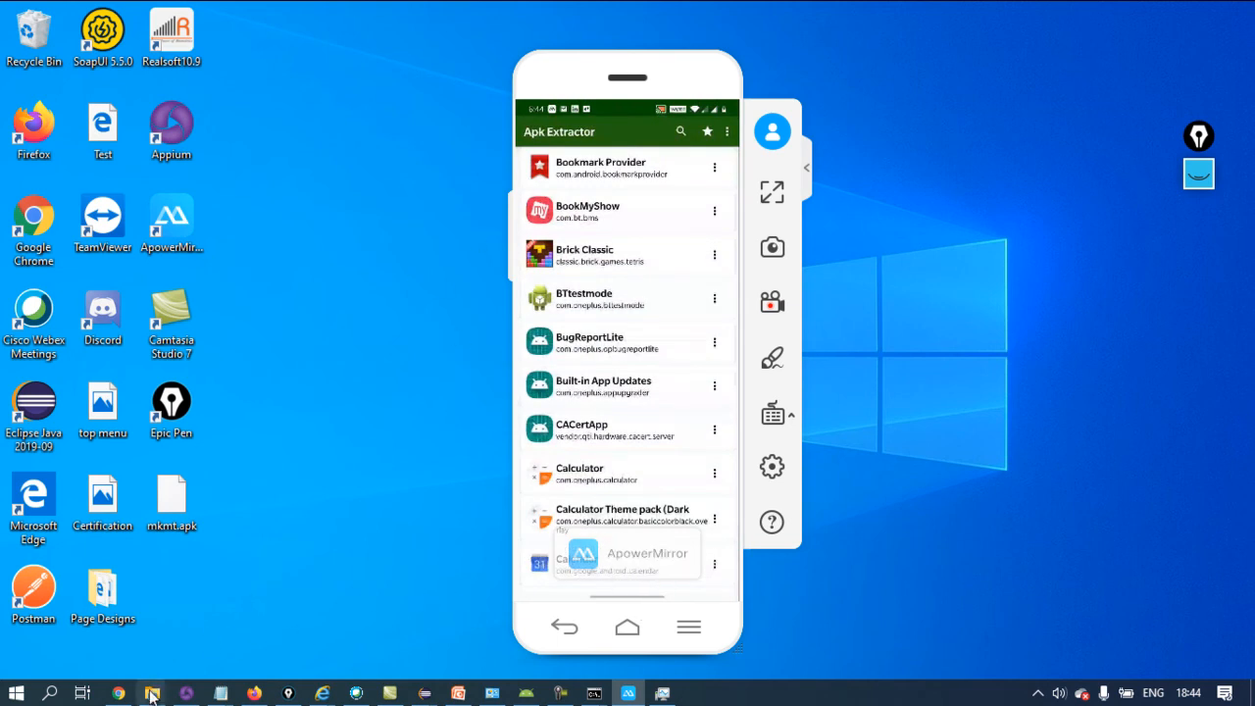
# Switch to File Explorer and open the ExtractedApks folder in the internal shared storage of the phone HD1901, with the window maximized
pyautogui.moveTo(152, 693)
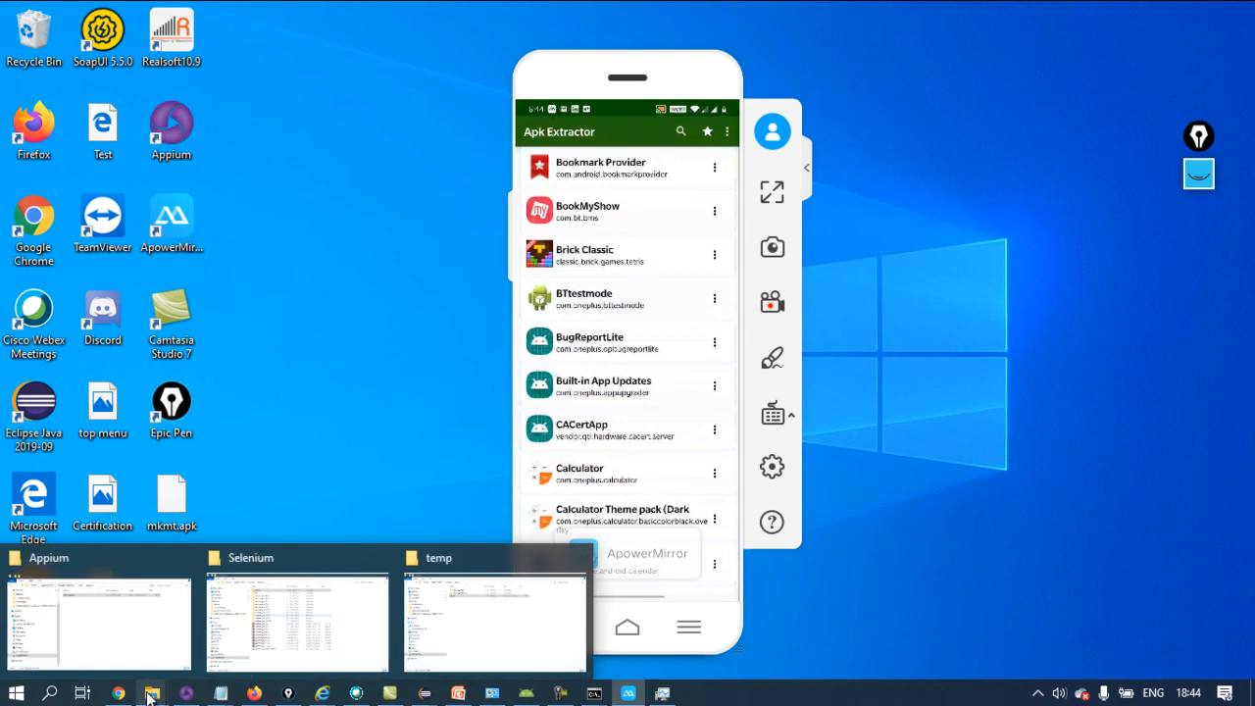
pyautogui.click(157, 655)
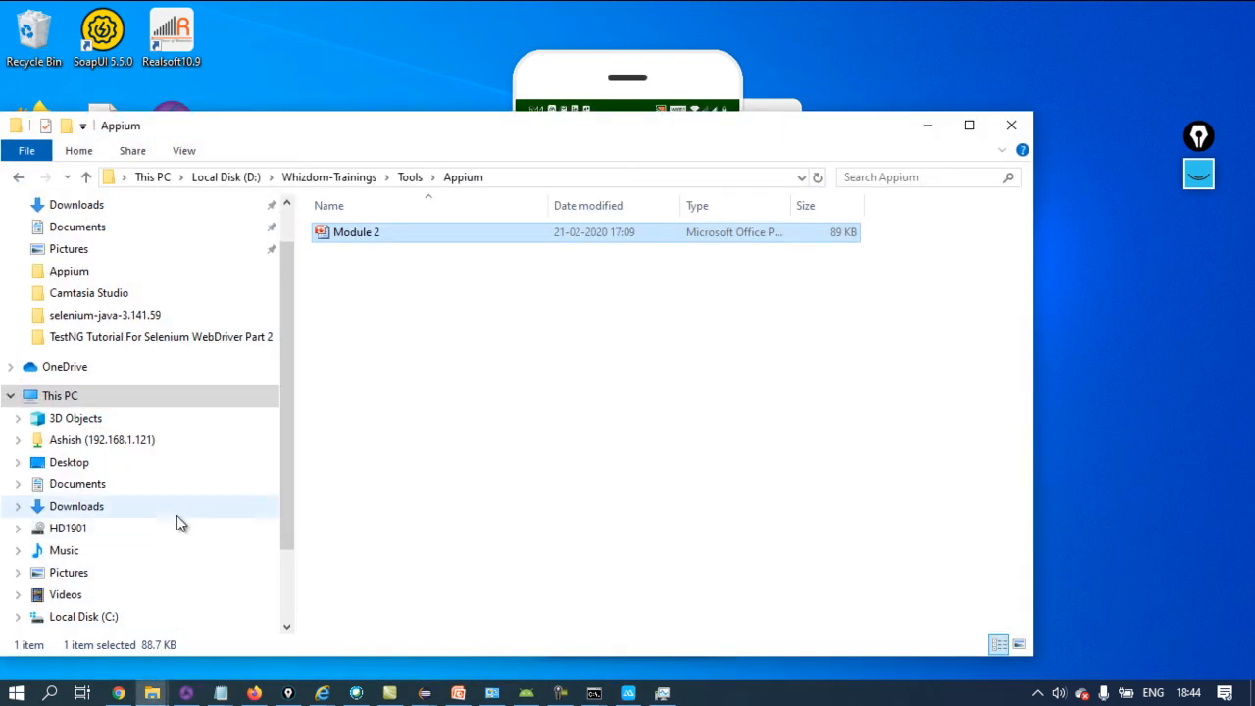
pyautogui.moveTo(290, 474); pyautogui.dragTo(311, 560)
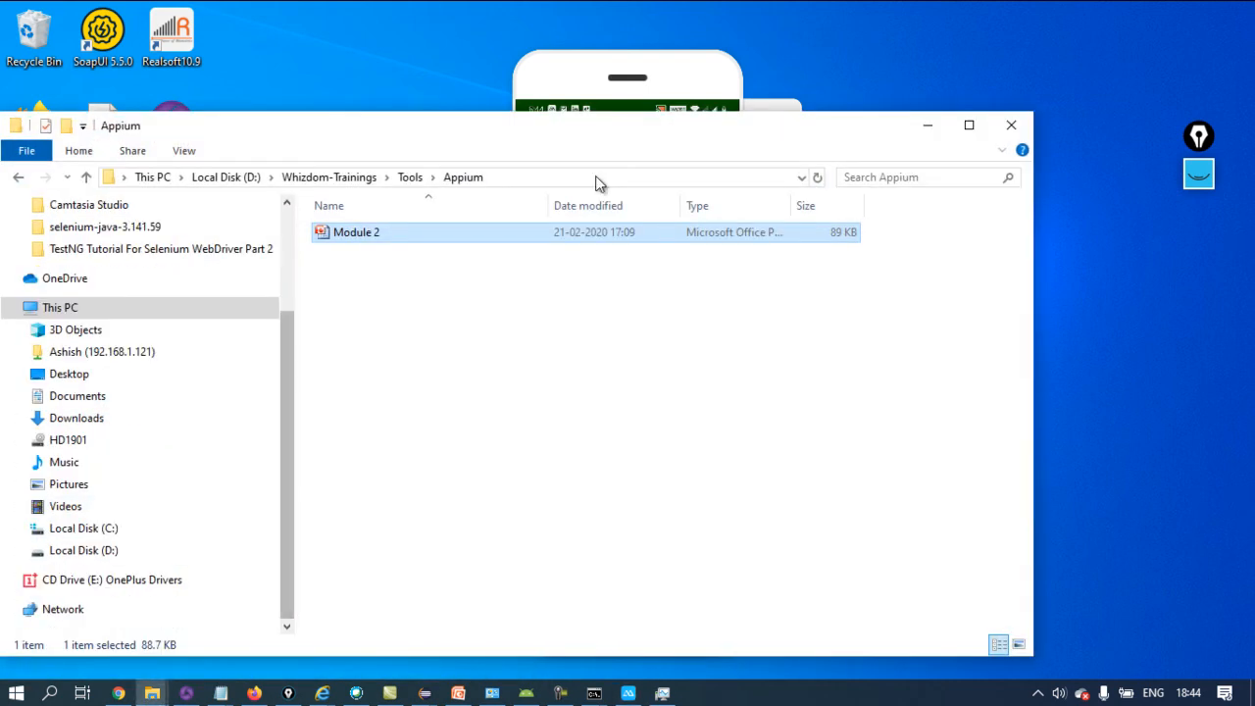
pyautogui.moveTo(670, 70)
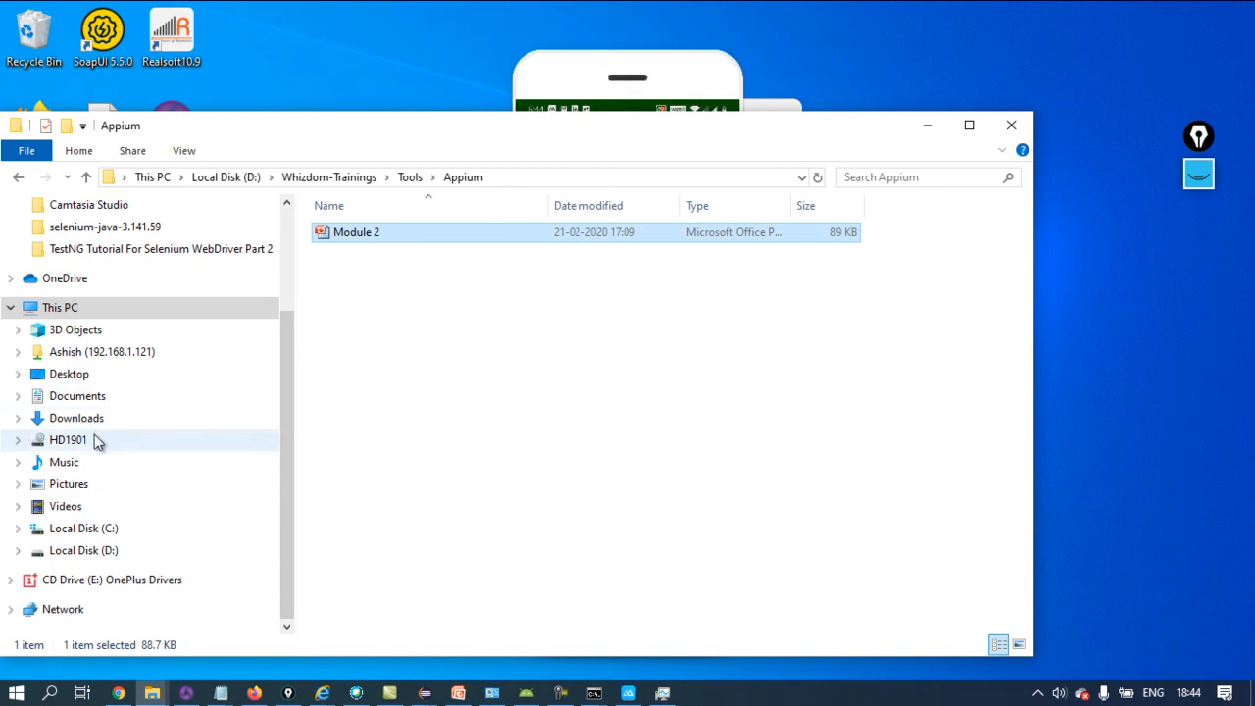
pyautogui.click(74, 443)
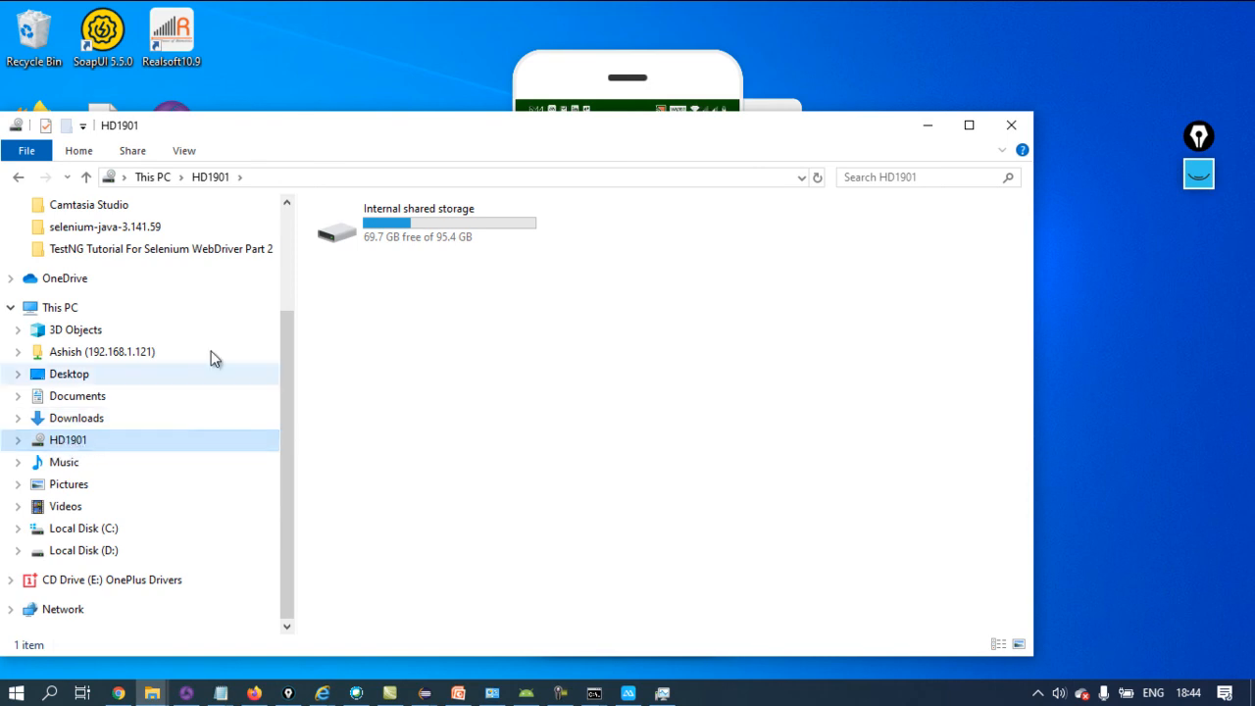
pyautogui.doubleClick(380, 240)
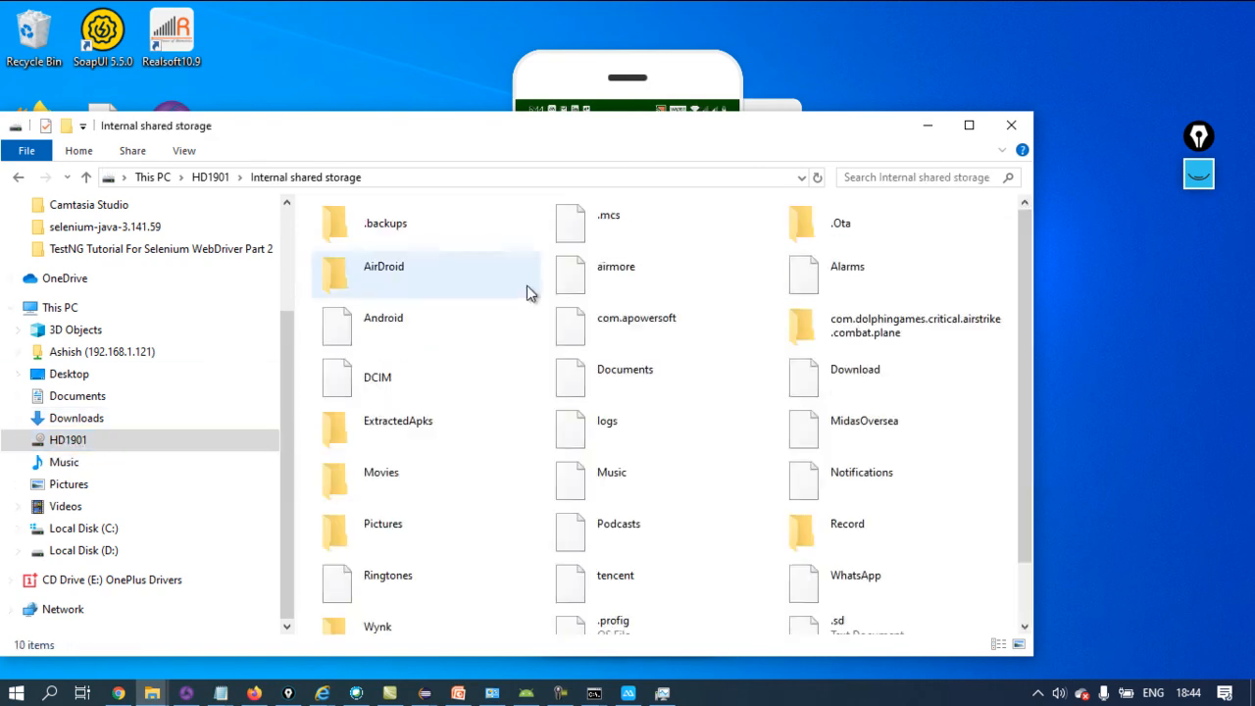
pyautogui.click(969, 125)
pyautogui.press('e')
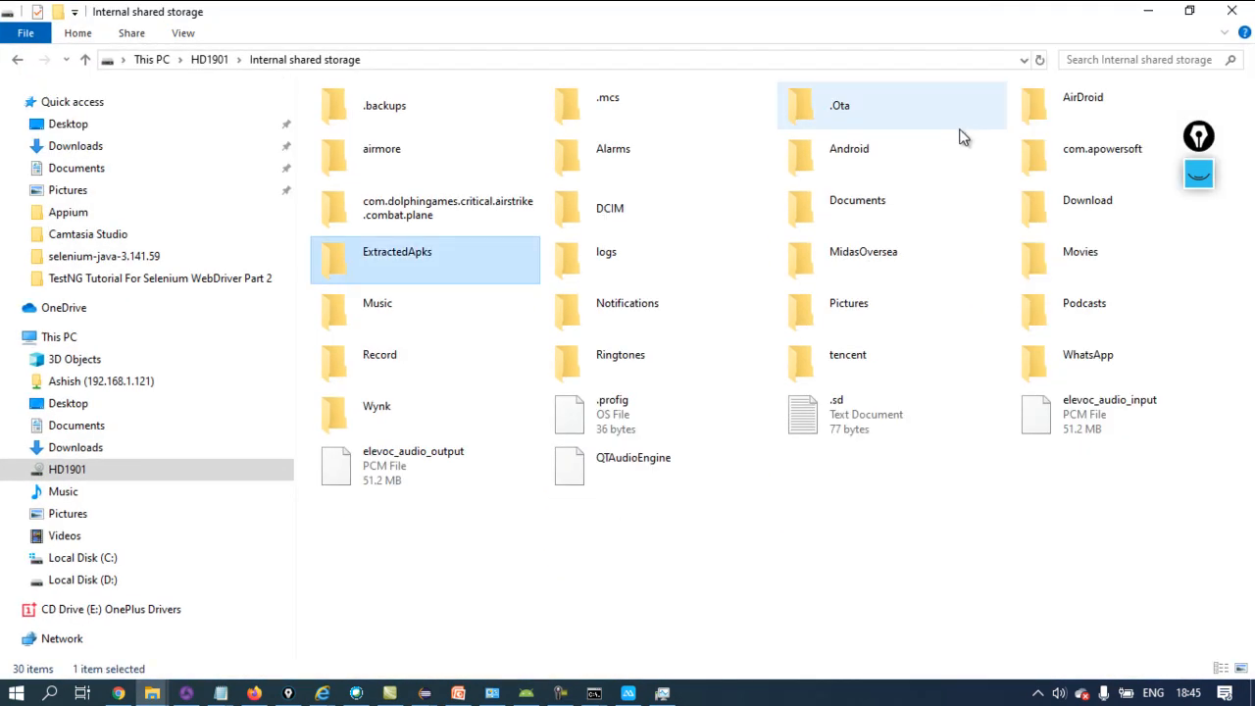
pyautogui.doubleClick(399, 260)
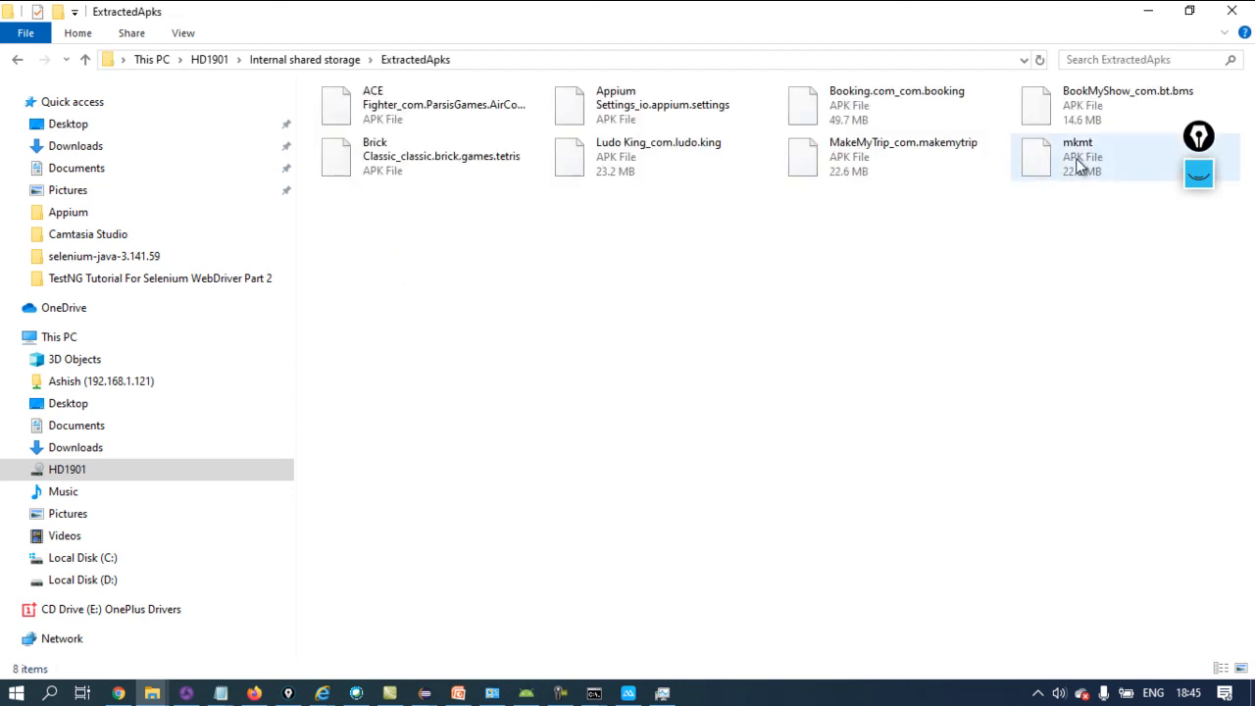
# Check the extracted APK files in the folder, including BookMyShow_com.bt.bms and mkmt, and clear the selection
pyautogui.click(1074, 117)
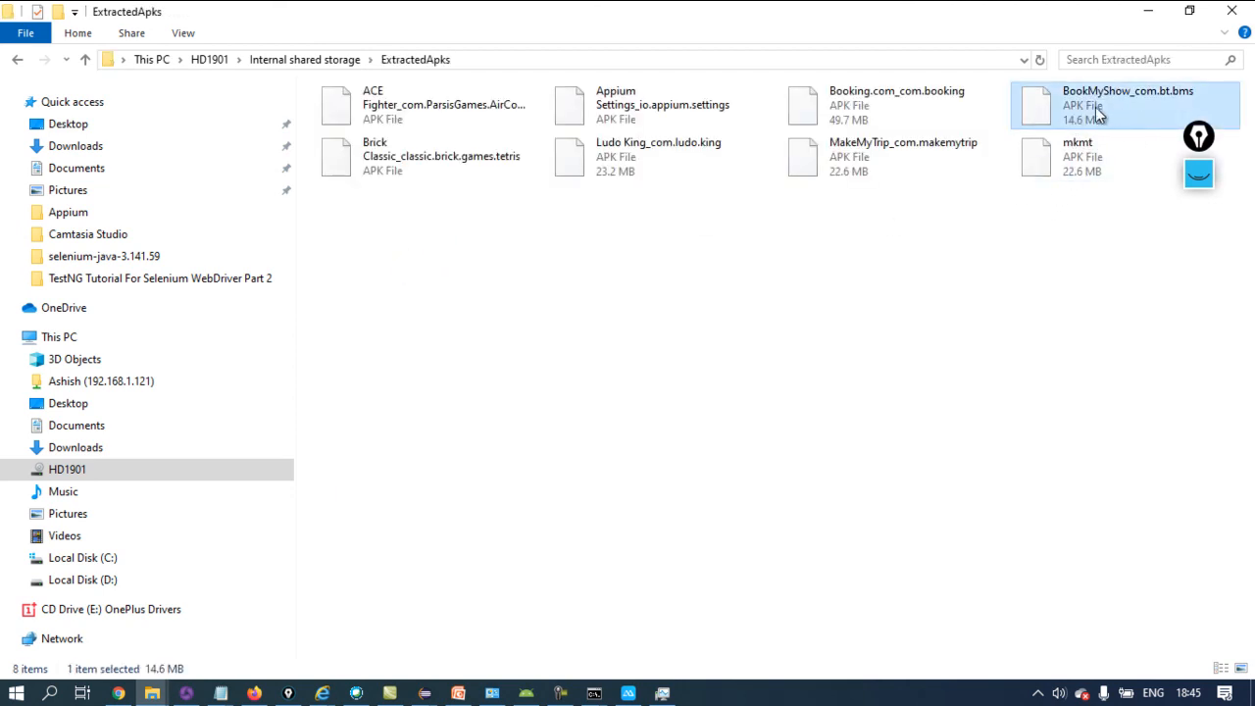
pyautogui.click(1059, 159)
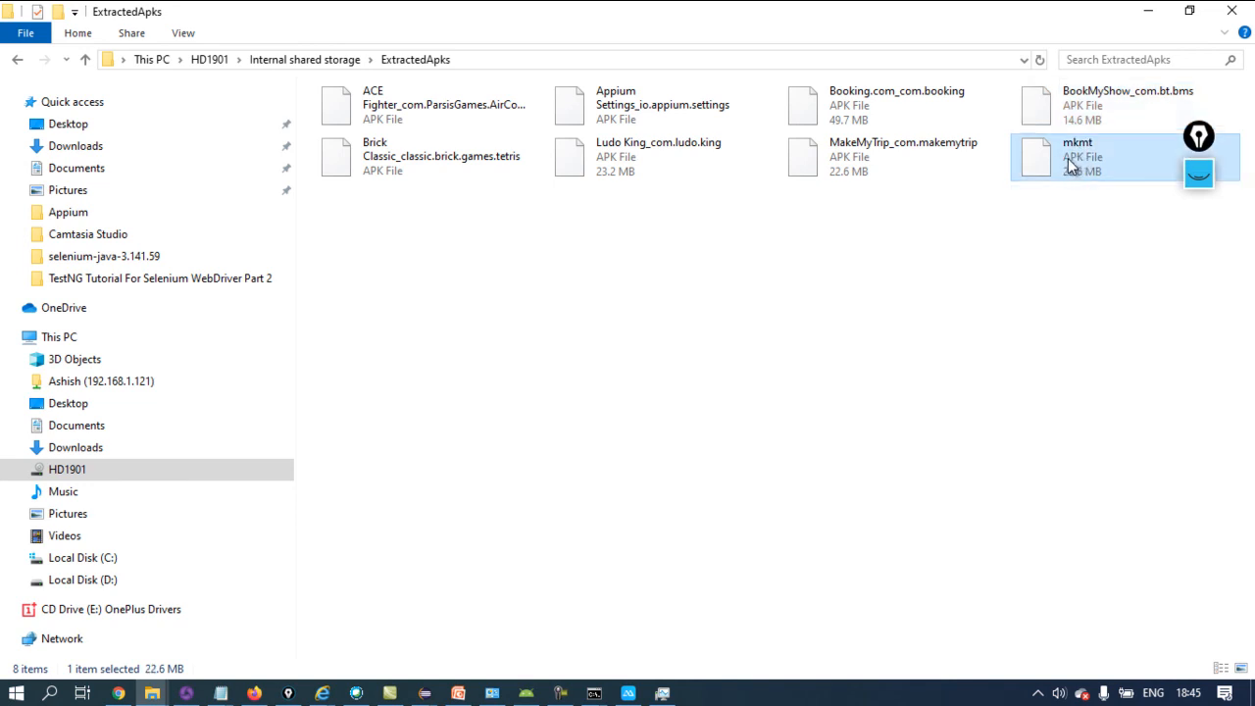
pyautogui.moveTo(365, 252); pyautogui.dragTo(1135, 95)
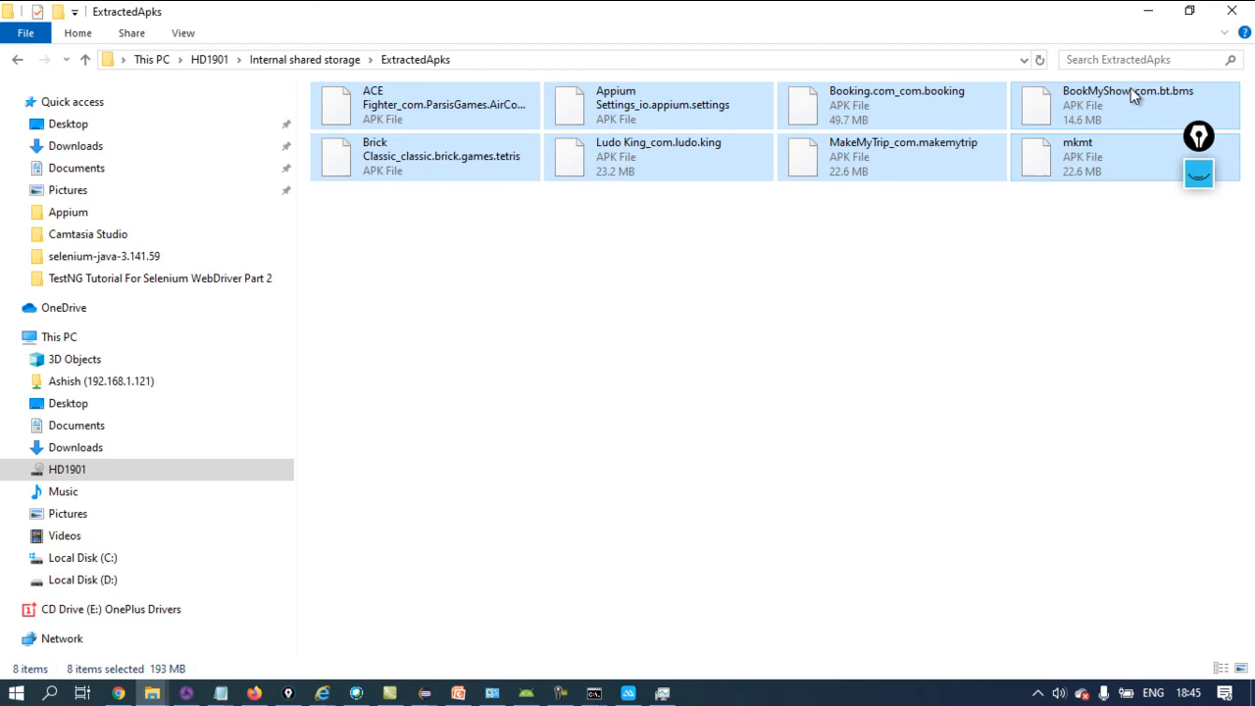
pyautogui.click(1038, 221)
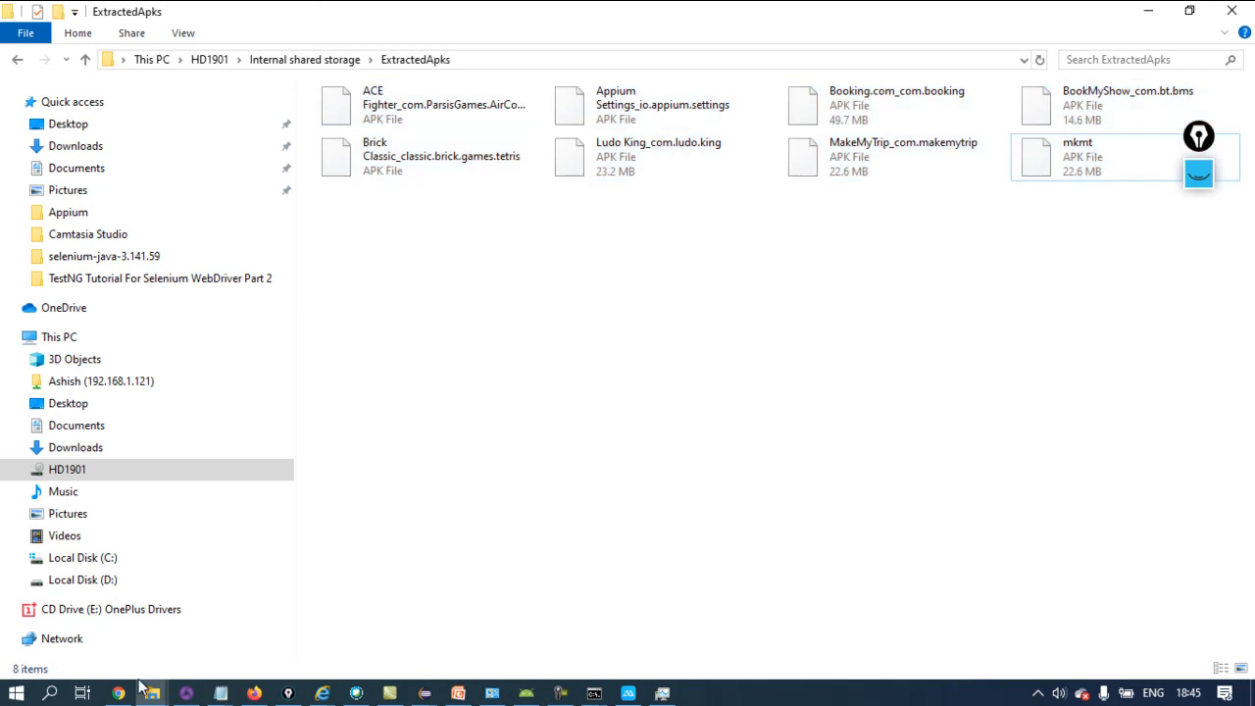
# Switch to Chrome and review the course topics on launching an Android application, desired capabilities, and finding activity and package names
pyautogui.click(132, 637)
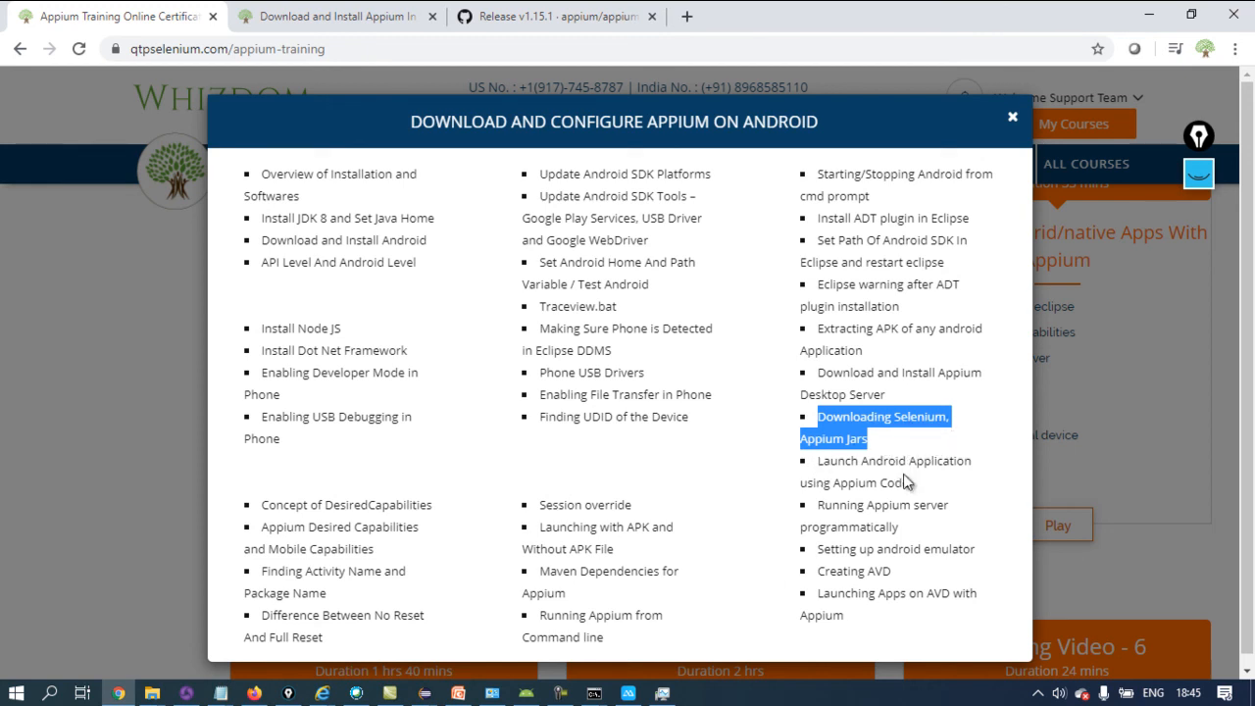
pyautogui.moveTo(909, 484); pyautogui.dragTo(819, 457)
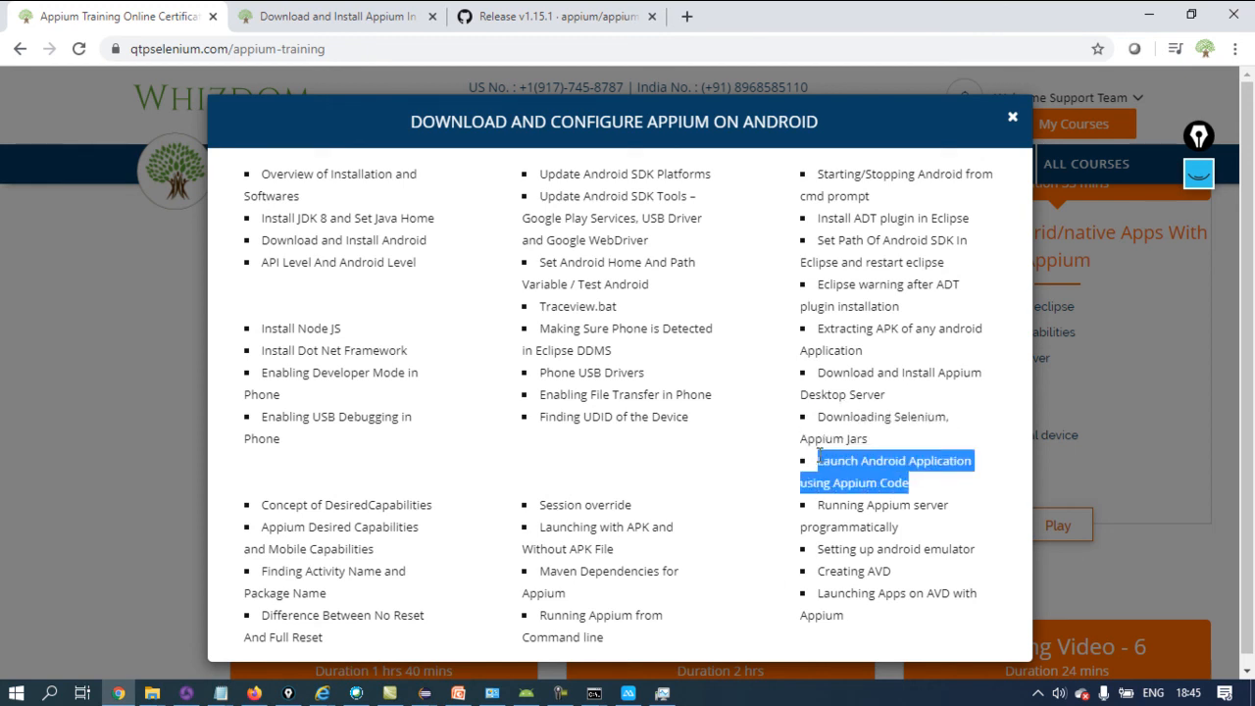
pyautogui.tripleClick(293, 508)
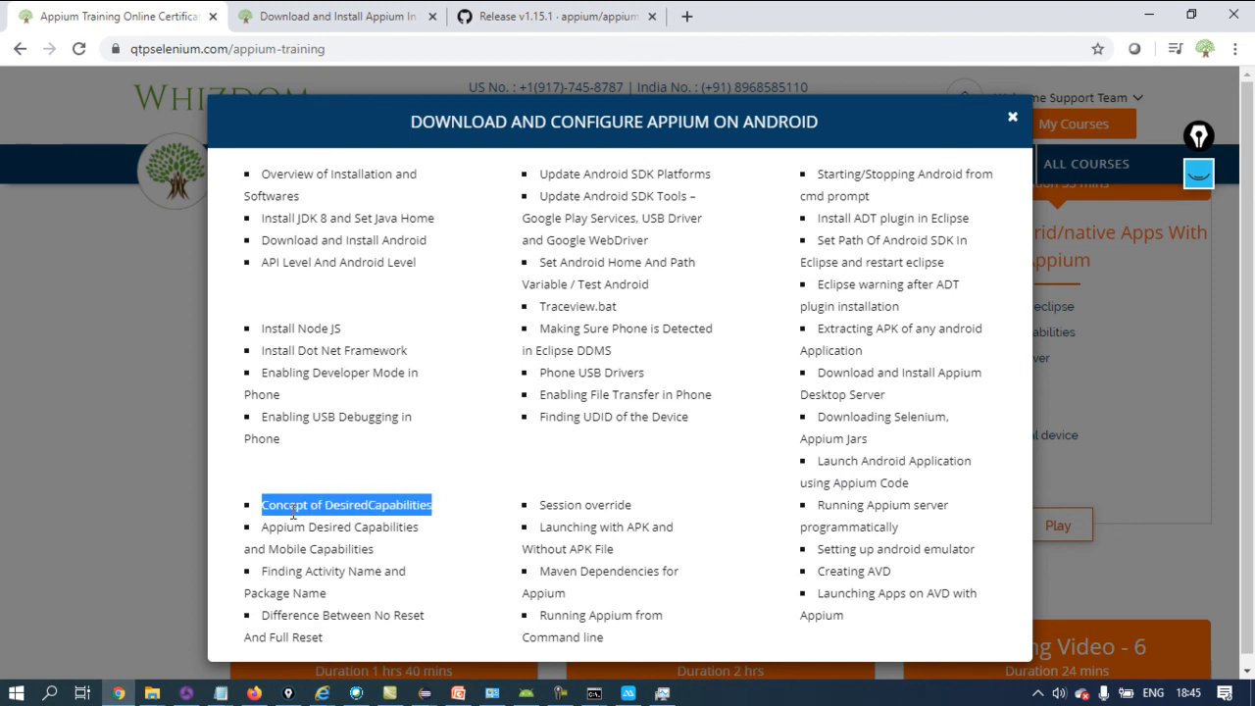
pyautogui.tripleClick(294, 527)
pyautogui.tripleClick(302, 570)
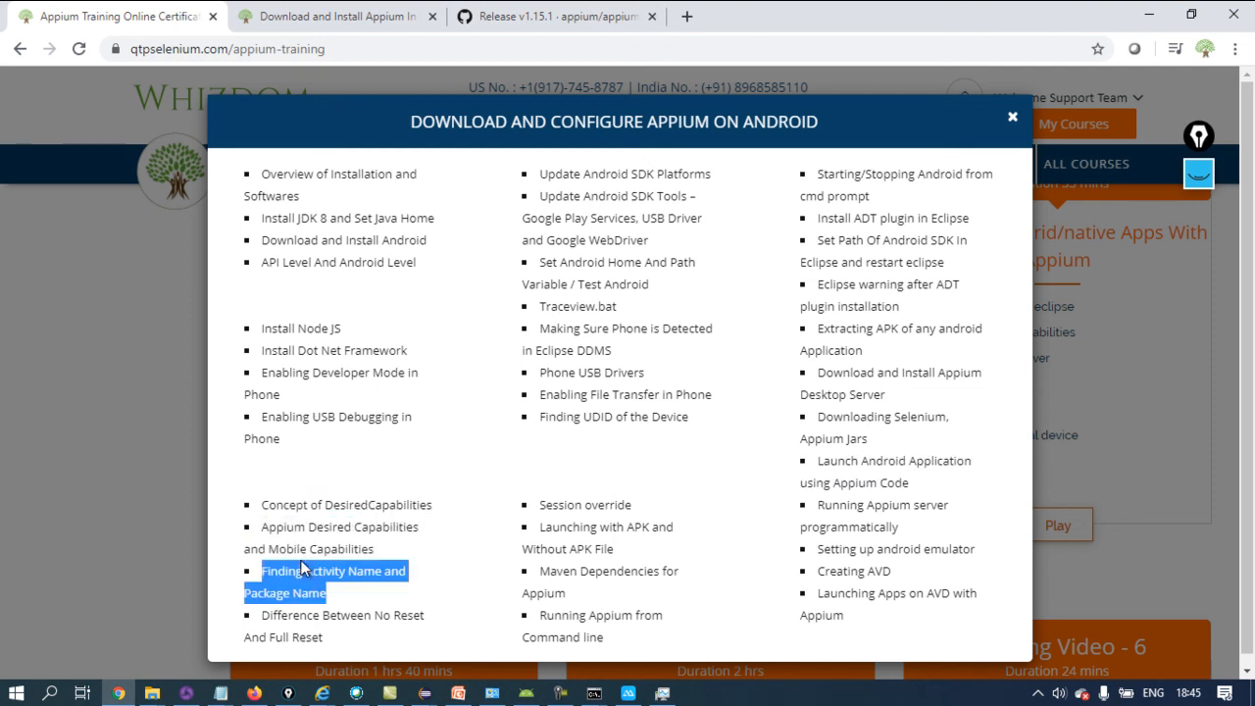
pyautogui.tripleClick(365, 524)
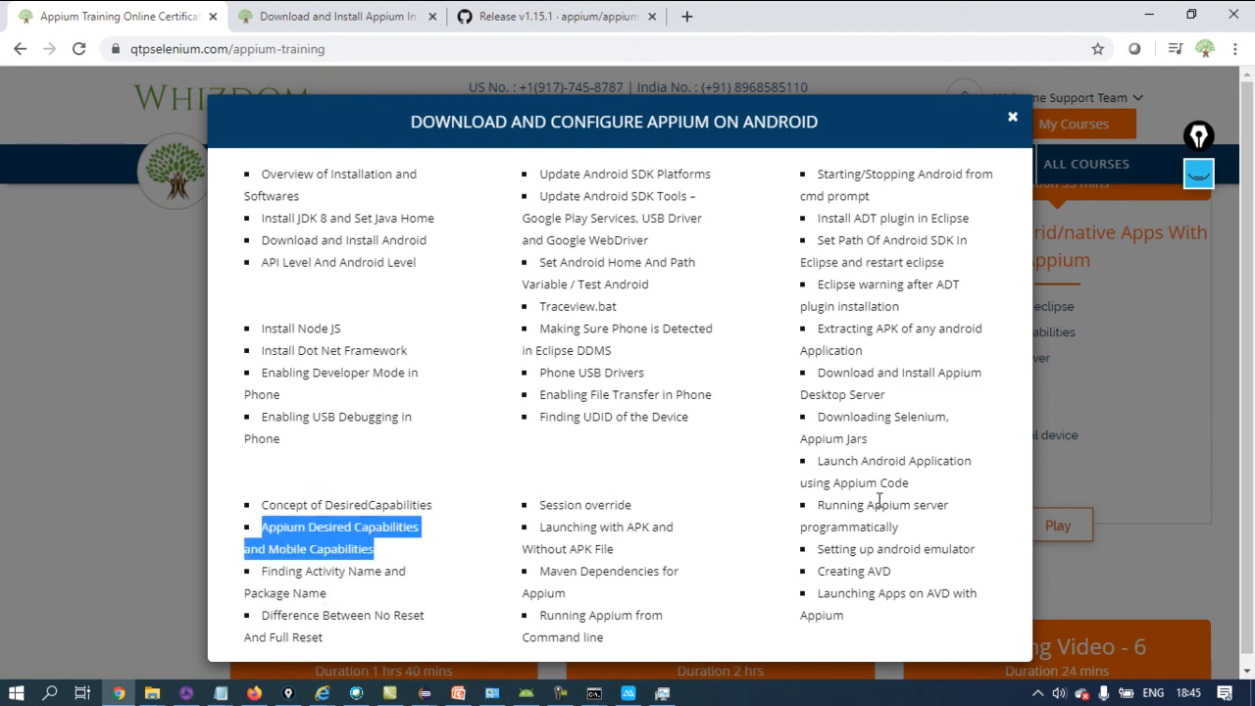
pyautogui.tripleClick(857, 468)
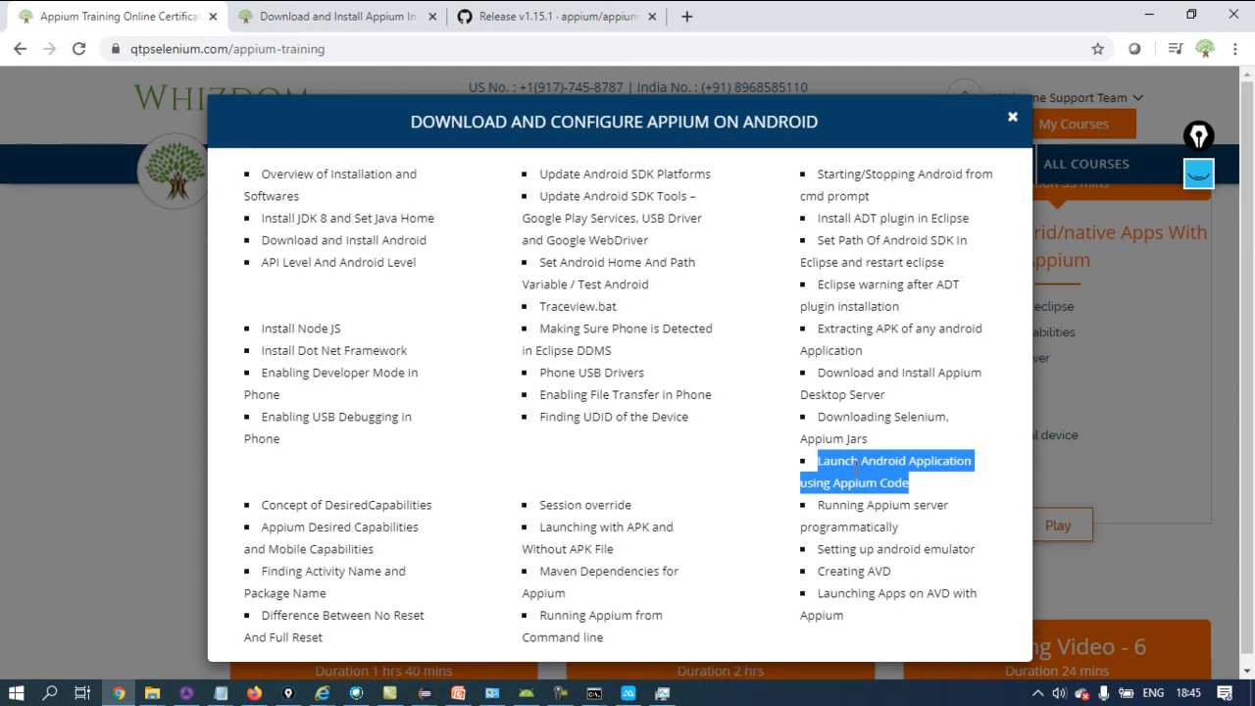
pyautogui.click(426, 695)
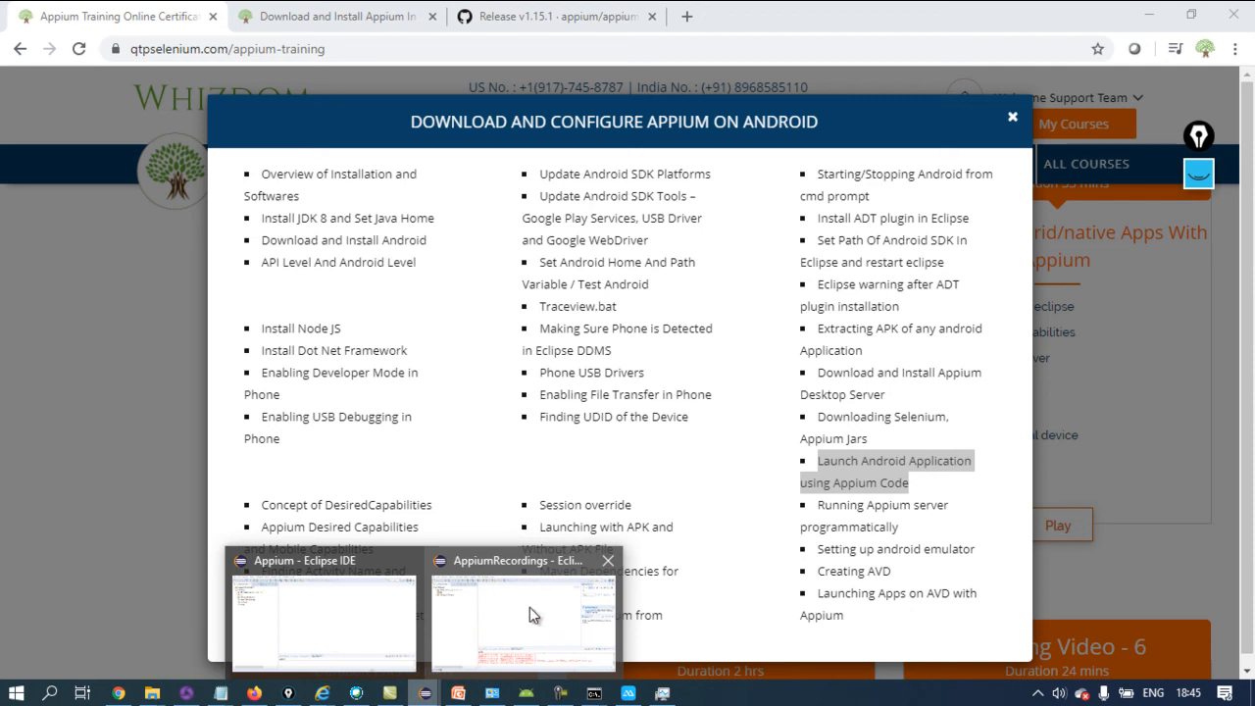
pyautogui.click(560, 692)
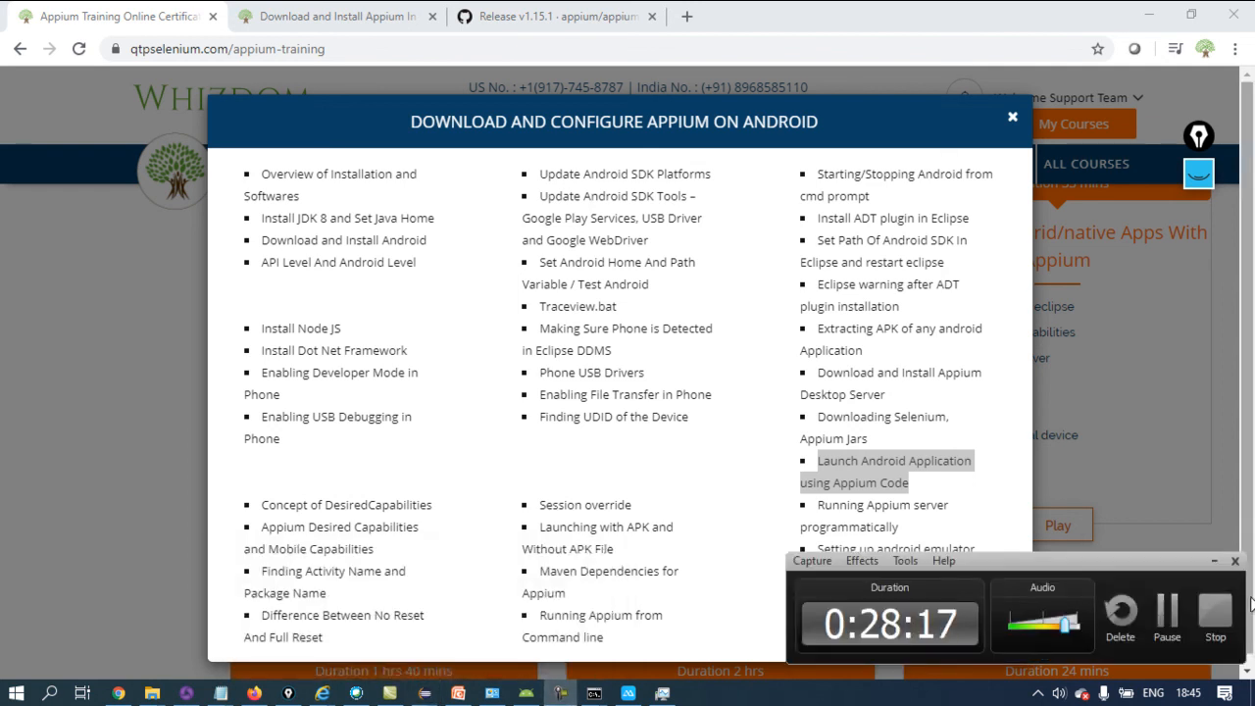